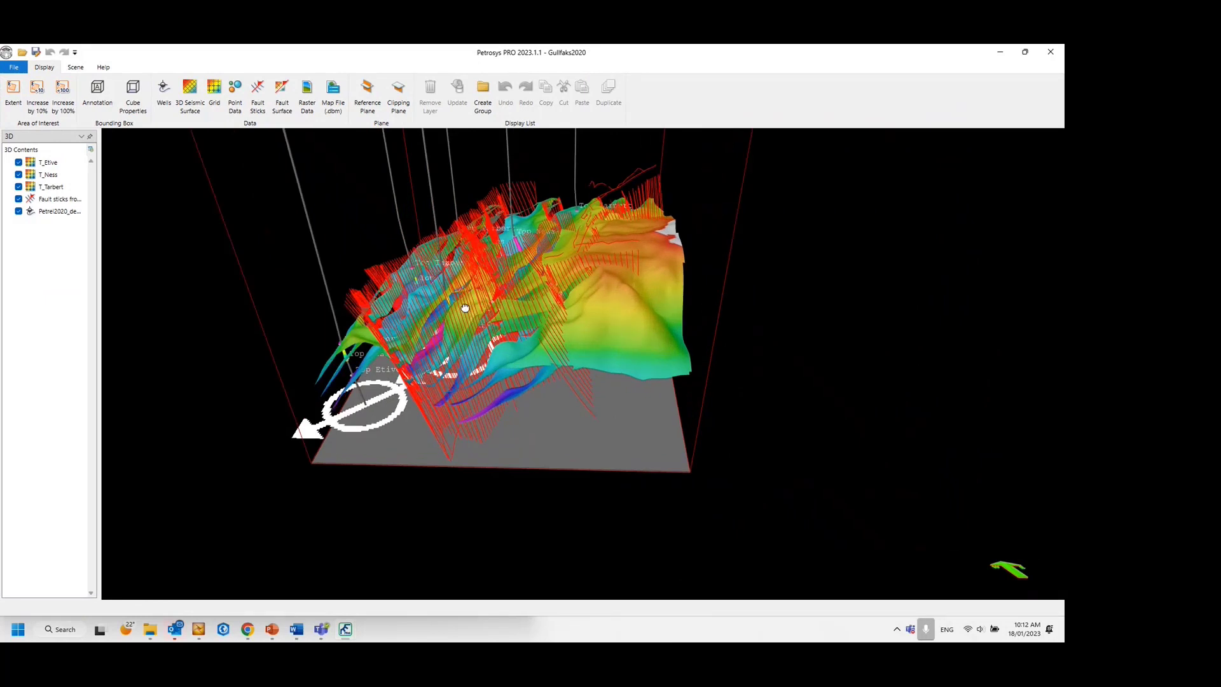
Hide the T_Tarbert, T_Ness and T_Etive grids and the fault sticks in the 3D view to examine the formation tops along the wells.
{"action": "left_click_drag", "start_coordinate": [465, 308], "coordinate": [494, 357]}
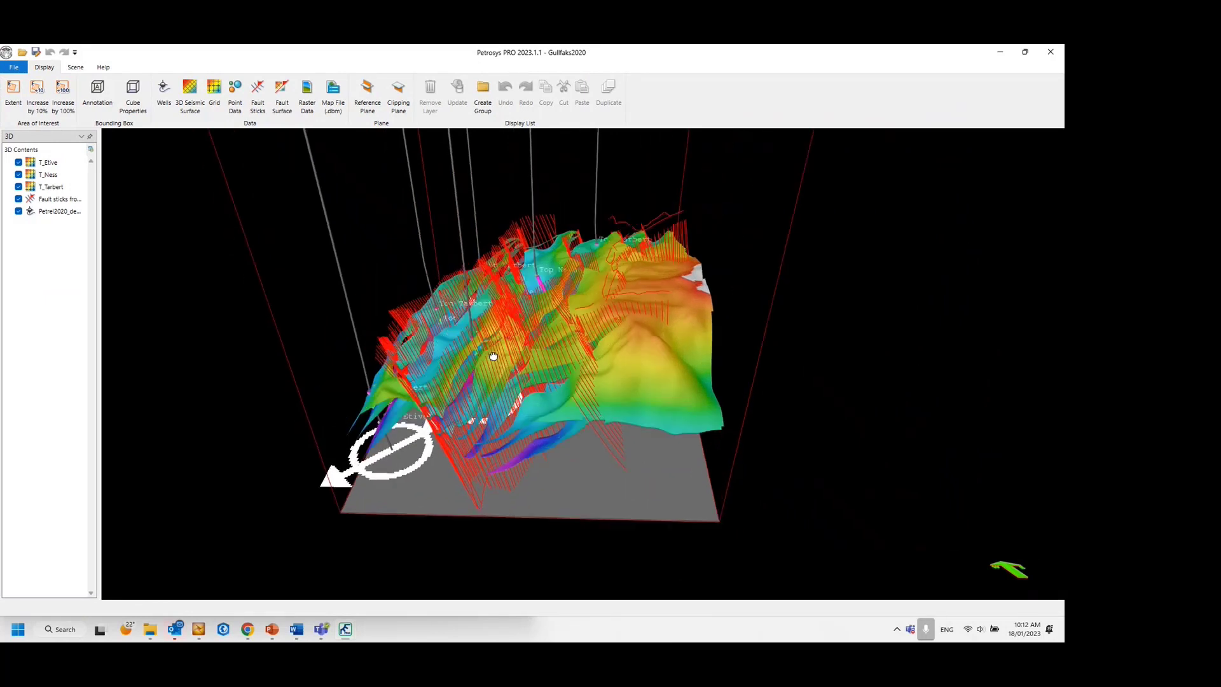
{"action": "left_click", "coordinate": [18, 187]}
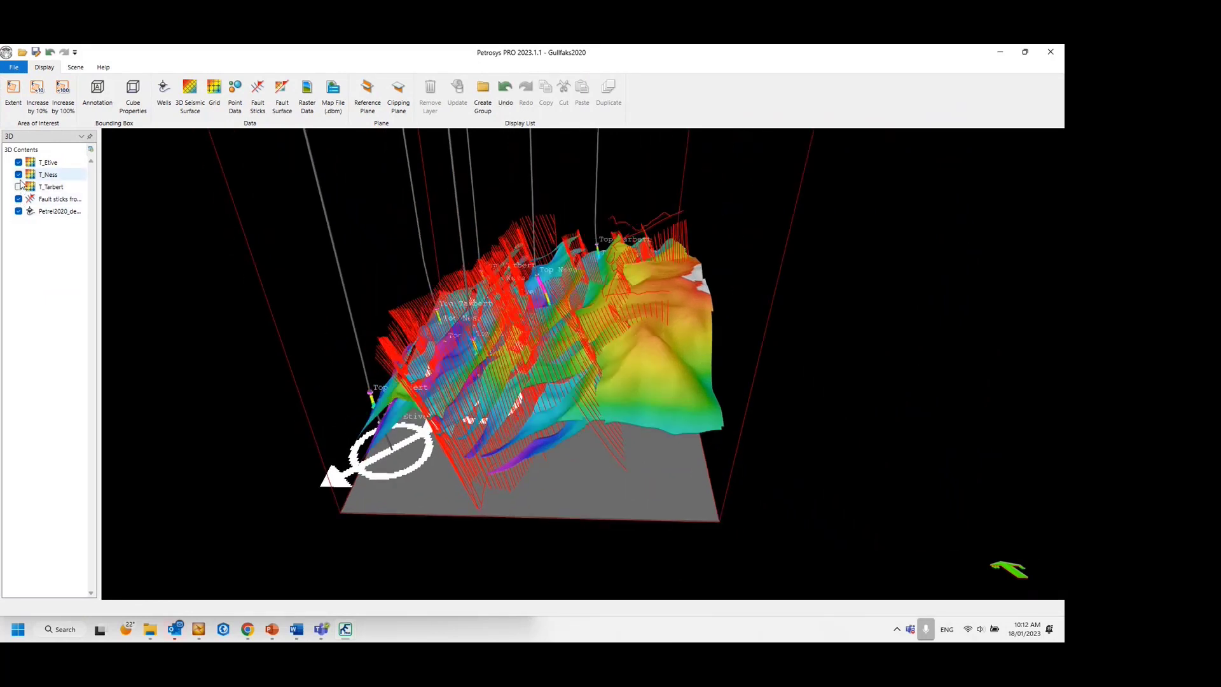
{"action": "left_click", "coordinate": [19, 174]}
{"action": "left_click", "coordinate": [18, 162]}
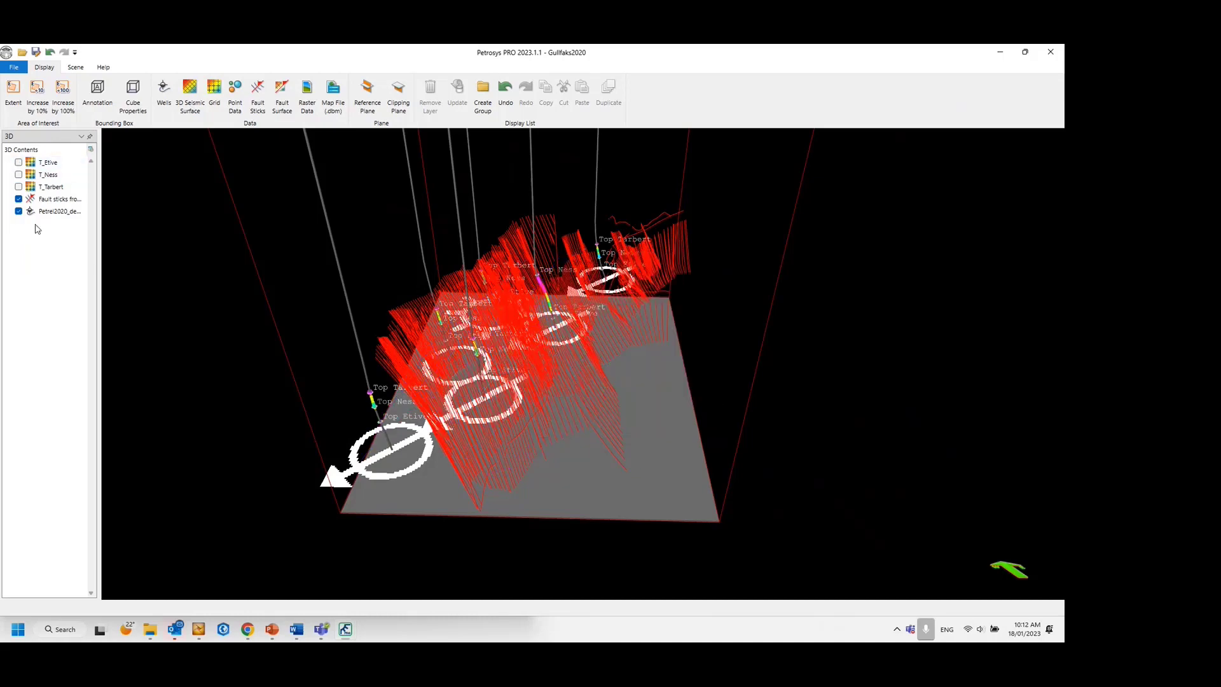
{"action": "left_click", "coordinate": [18, 199]}
{"action": "scroll", "coordinate": [386, 416], "scroll_direction": "up", "scroll_amount": 3}
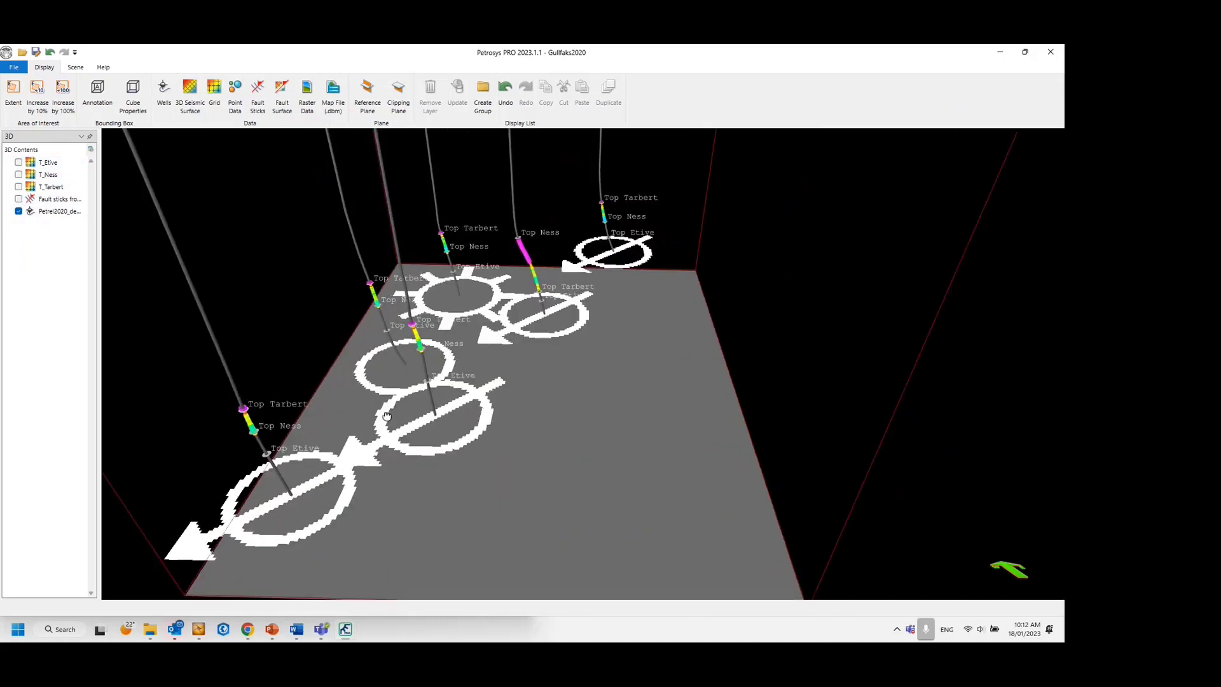
{"action": "scroll", "coordinate": [387, 416], "scroll_direction": "up", "scroll_amount": 4}
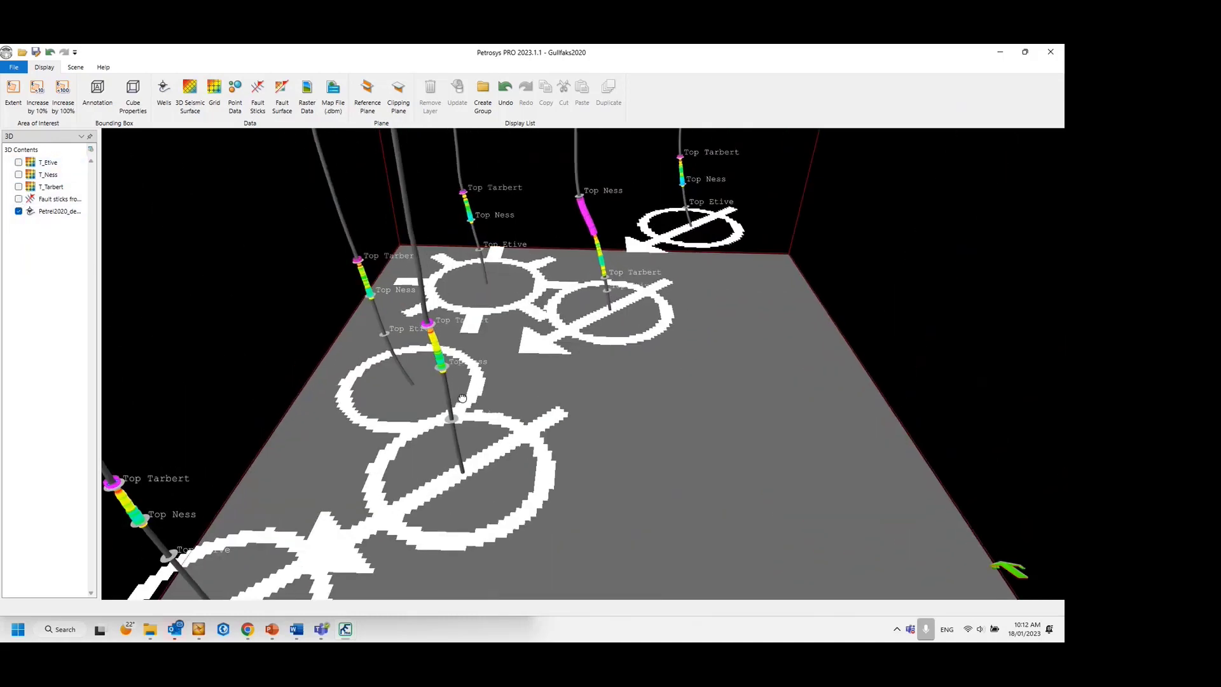
{"action": "scroll", "coordinate": [462, 398], "scroll_direction": "up", "scroll_amount": 3}
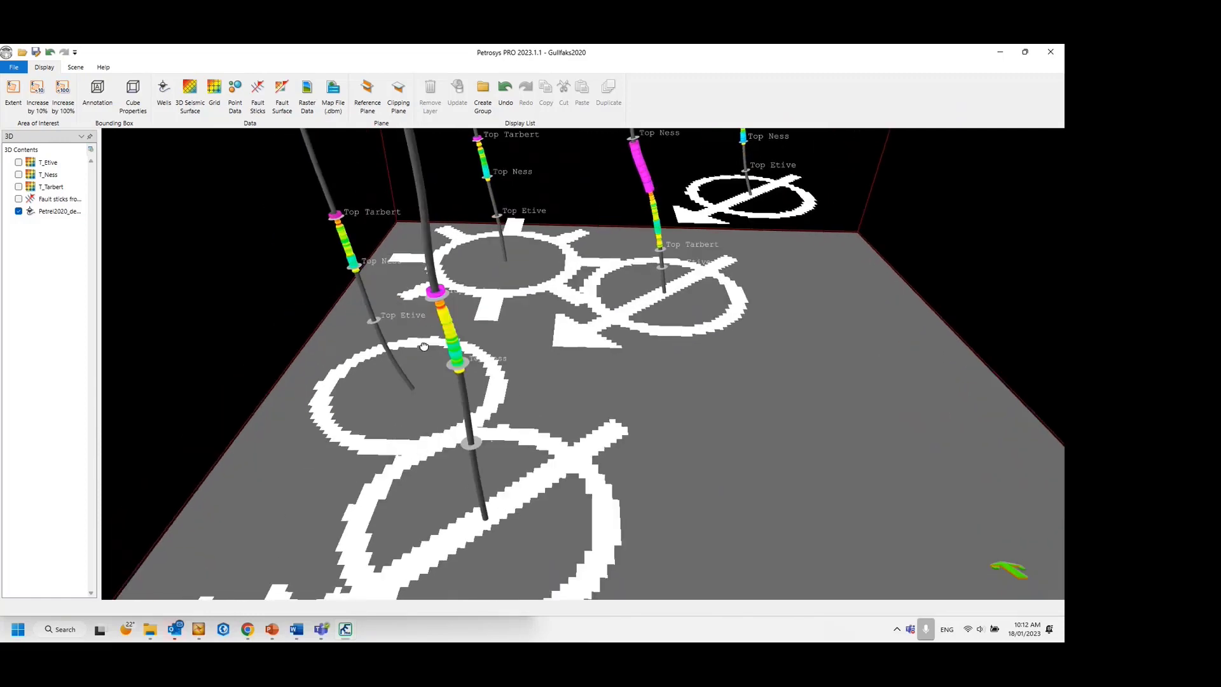
{"action": "scroll", "coordinate": [423, 347], "scroll_direction": "up", "scroll_amount": 3}
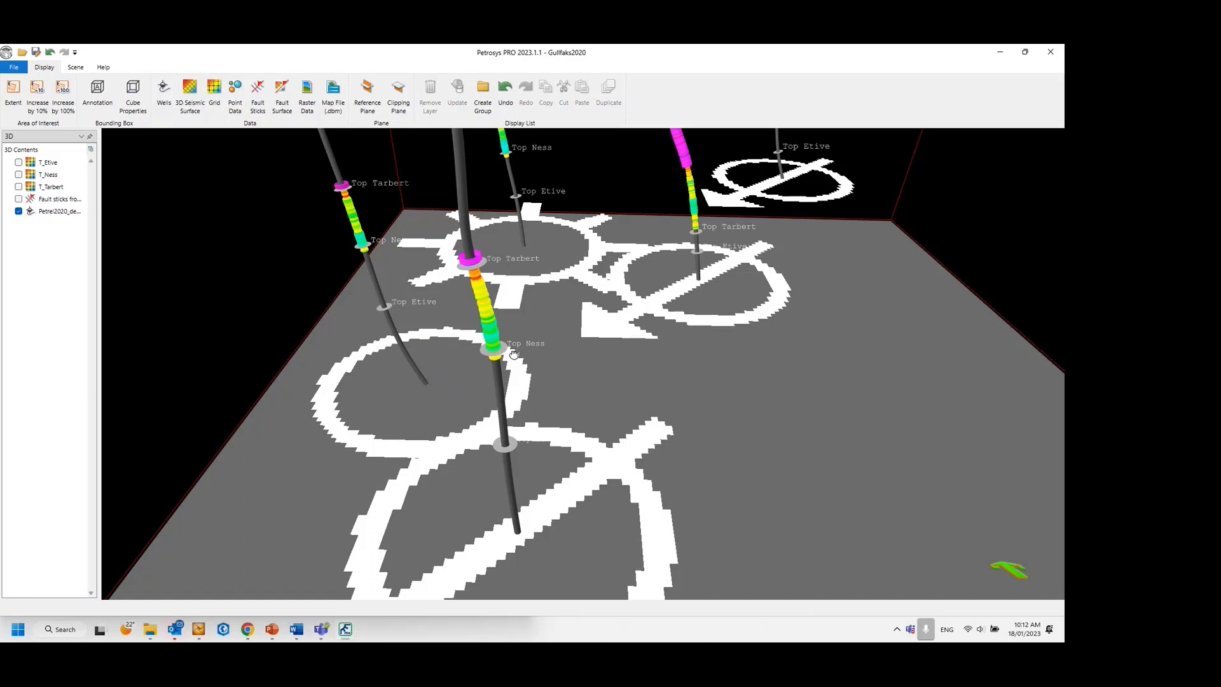
Show the T_Tarbert, T_Etive and T_Ness grids again and view the full surfaces together with the wells.
{"action": "left_click", "coordinate": [18, 187]}
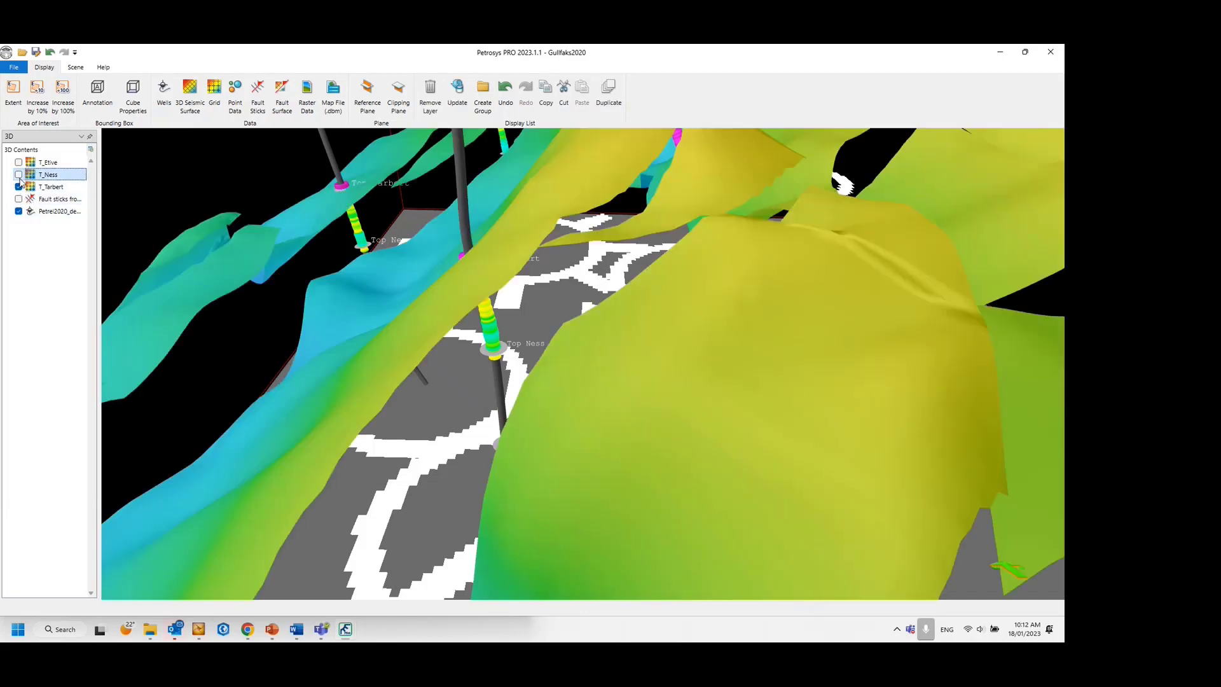
{"action": "left_click", "coordinate": [19, 162]}
{"action": "left_click", "coordinate": [18, 174]}
{"action": "left_click", "coordinate": [18, 174]}
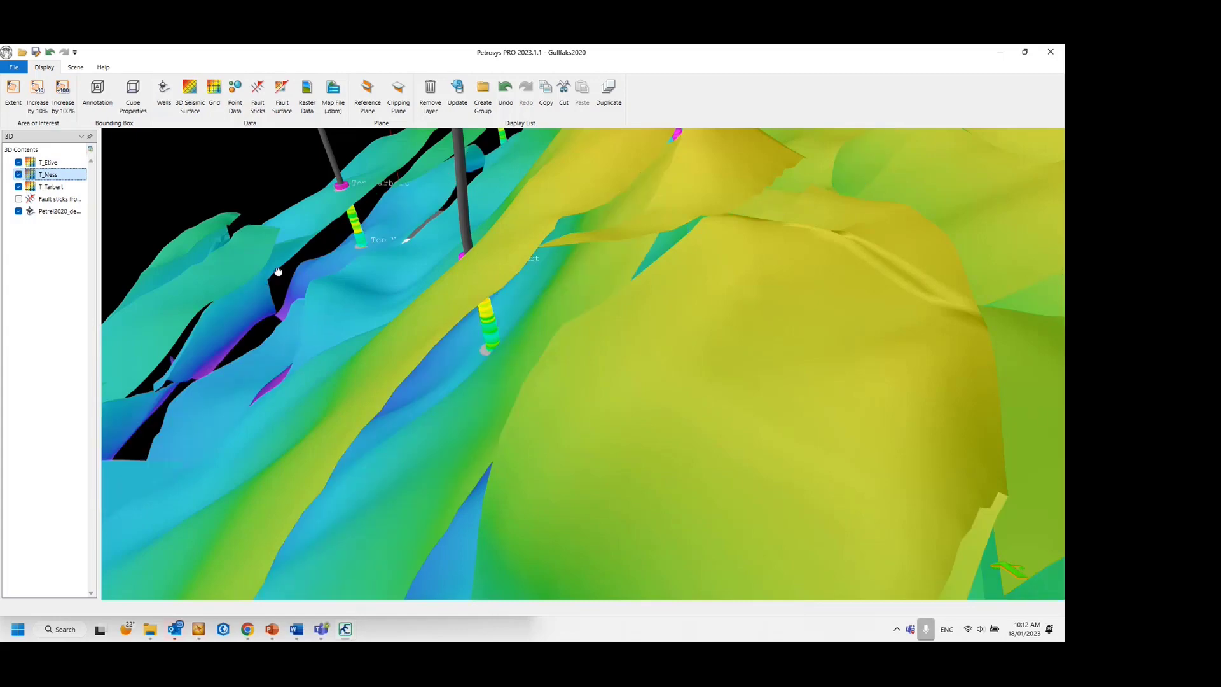
{"action": "left_click_drag", "start_coordinate": [343, 404], "coordinate": [341, 340]}
{"action": "scroll", "coordinate": [341, 340], "scroll_direction": "down", "scroll_amount": 8}
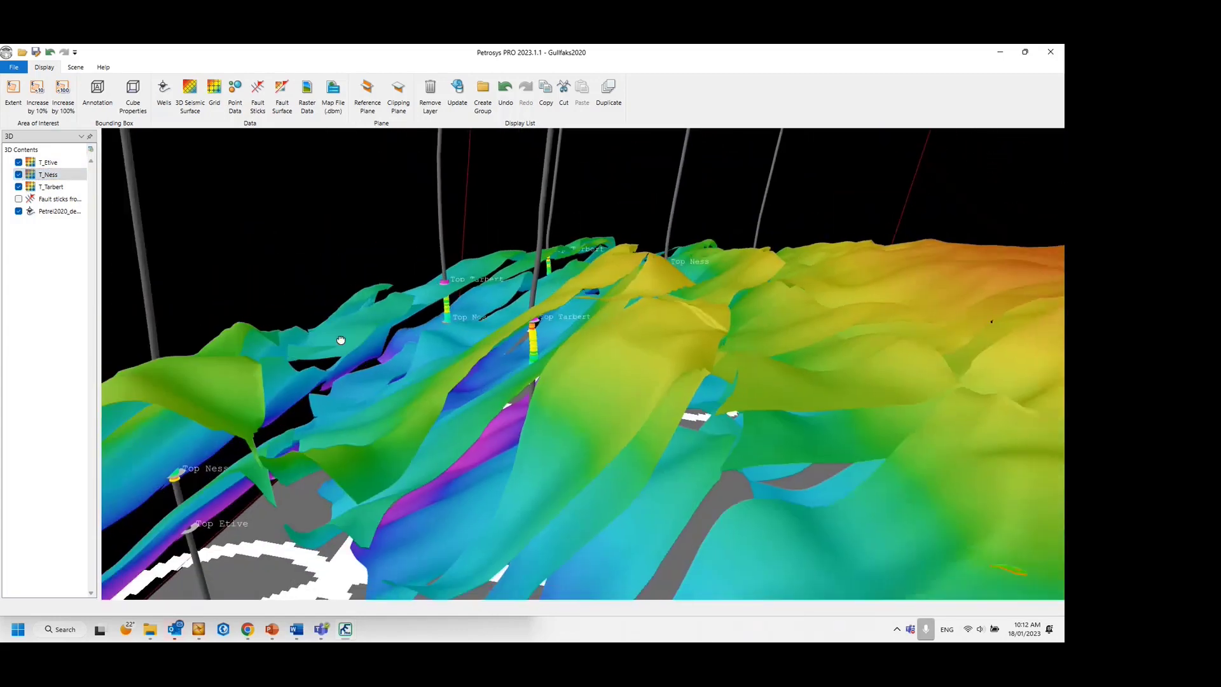
{"action": "scroll", "coordinate": [341, 340], "scroll_direction": "down", "scroll_amount": 3}
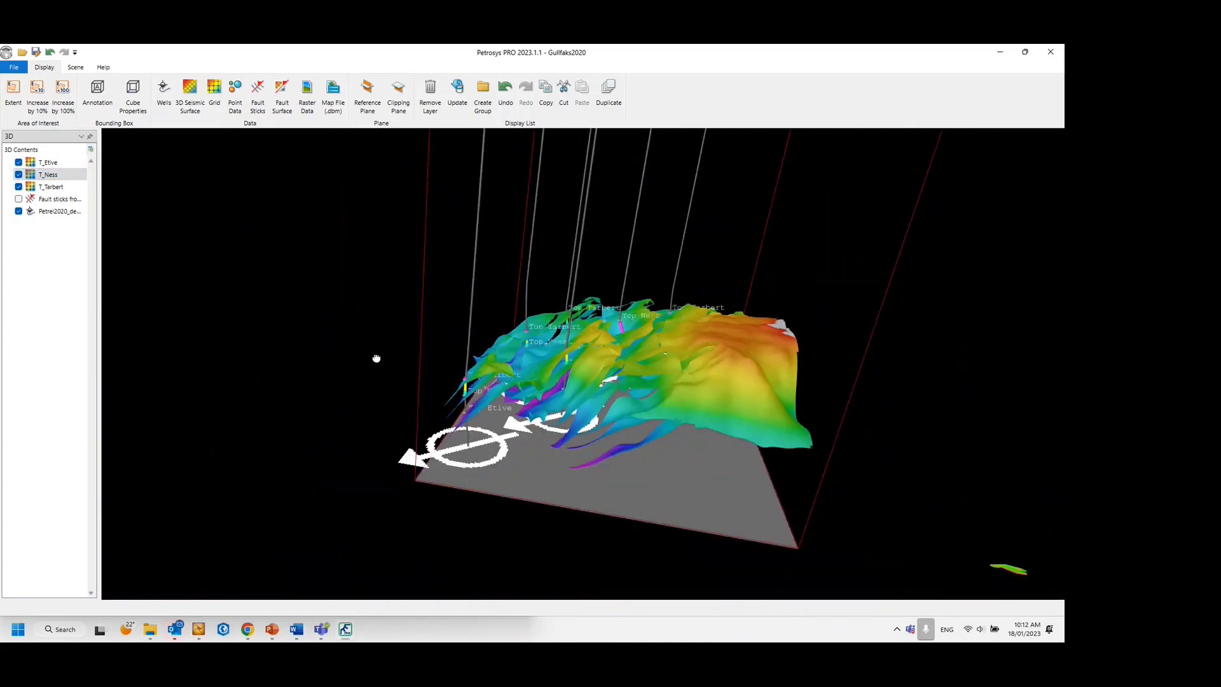
{"action": "left_click_drag", "start_coordinate": [533, 380], "coordinate": [516, 353]}
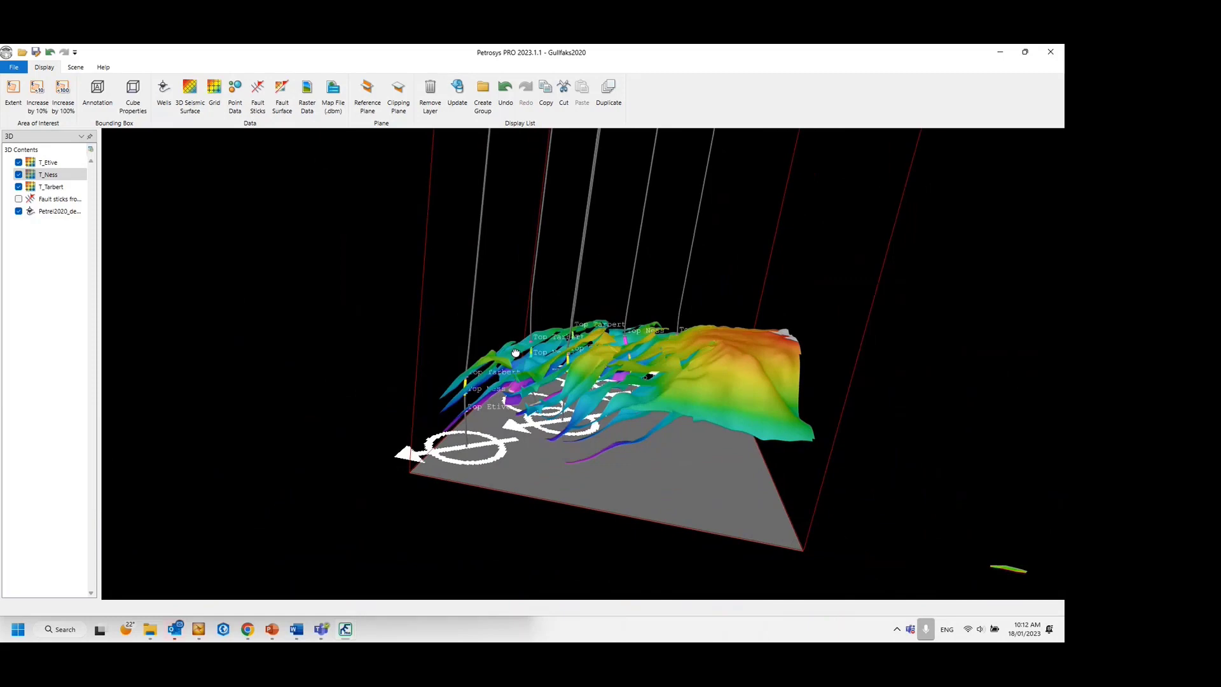
Leave the 3D viewer for the Webinar_Xsection map and hide its fault sticks layer.
{"action": "left_click", "coordinate": [1010, 53]}
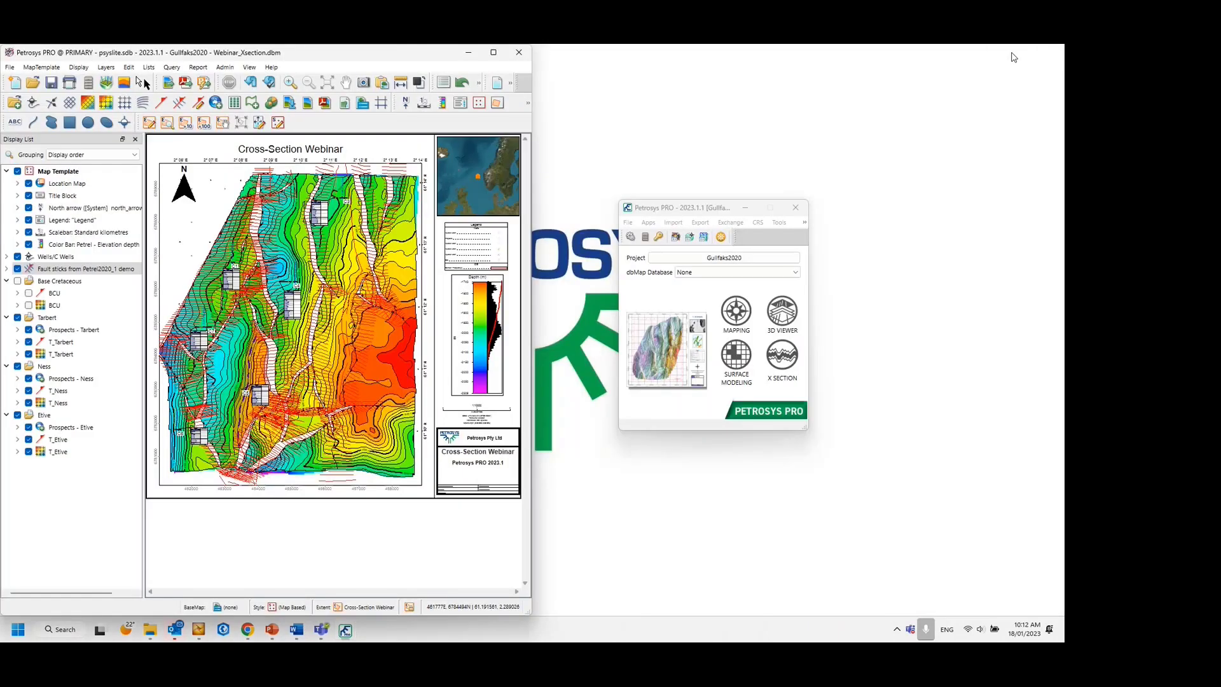
{"action": "left_click", "coordinate": [18, 268]}
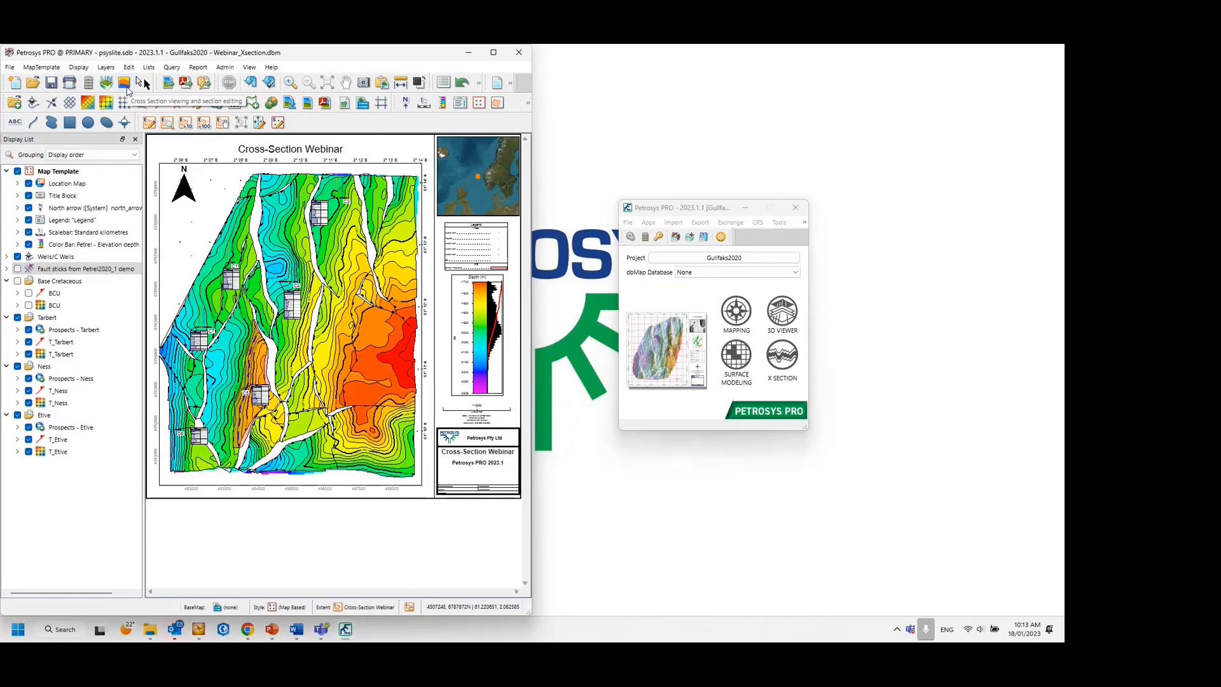
Open the cross-section tool beside the map and move the section envelope slightly southwest.
{"action": "left_click", "coordinate": [125, 84]}
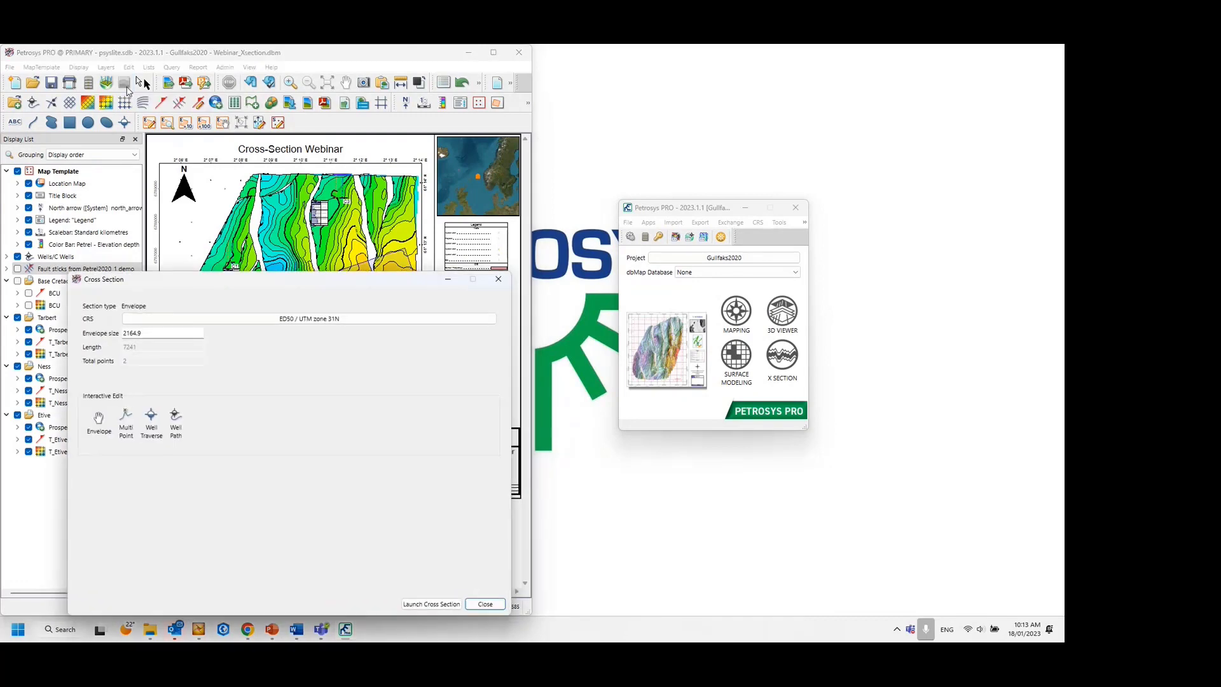
{"action": "left_click_drag", "start_coordinate": [272, 272], "coordinate": [700, 192]}
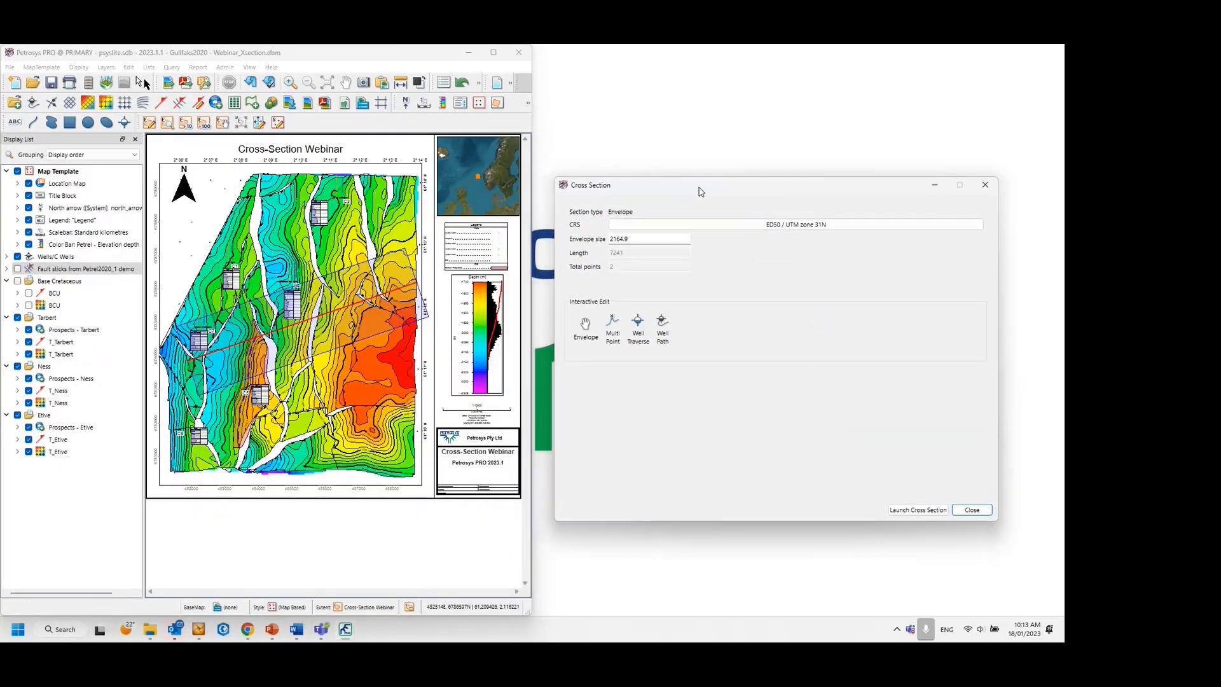
{"action": "left_click", "coordinate": [586, 328]}
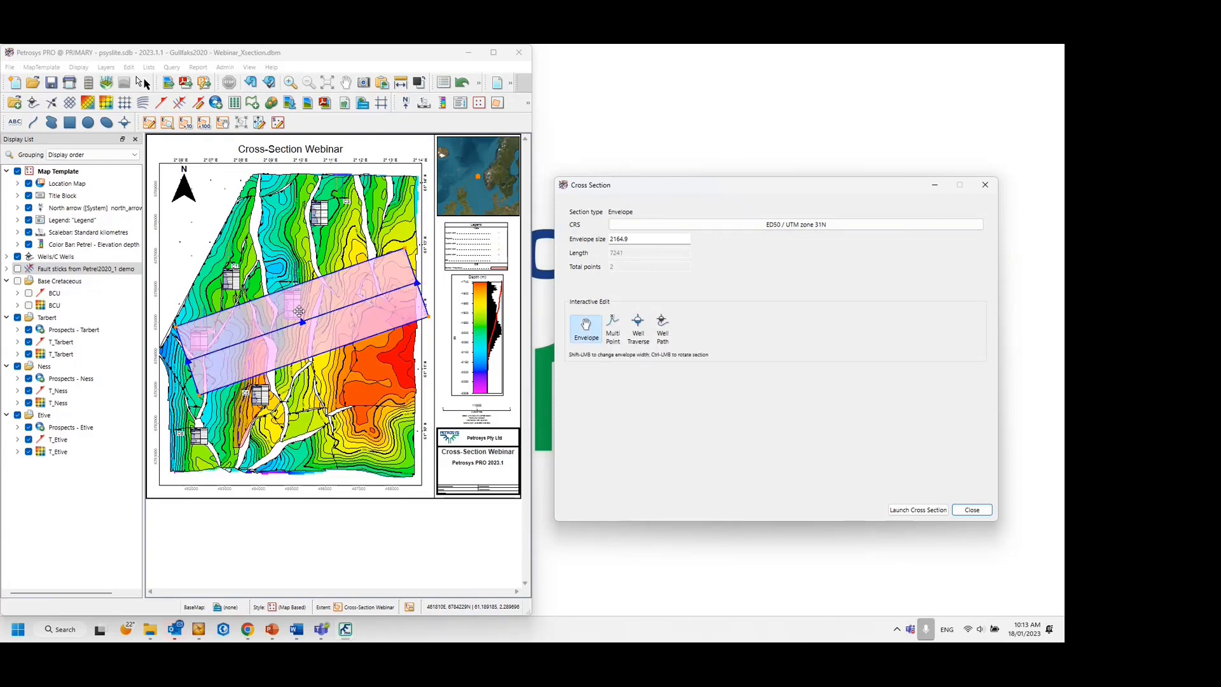
{"action": "left_click_drag", "start_coordinate": [294, 320], "coordinate": [289, 332]}
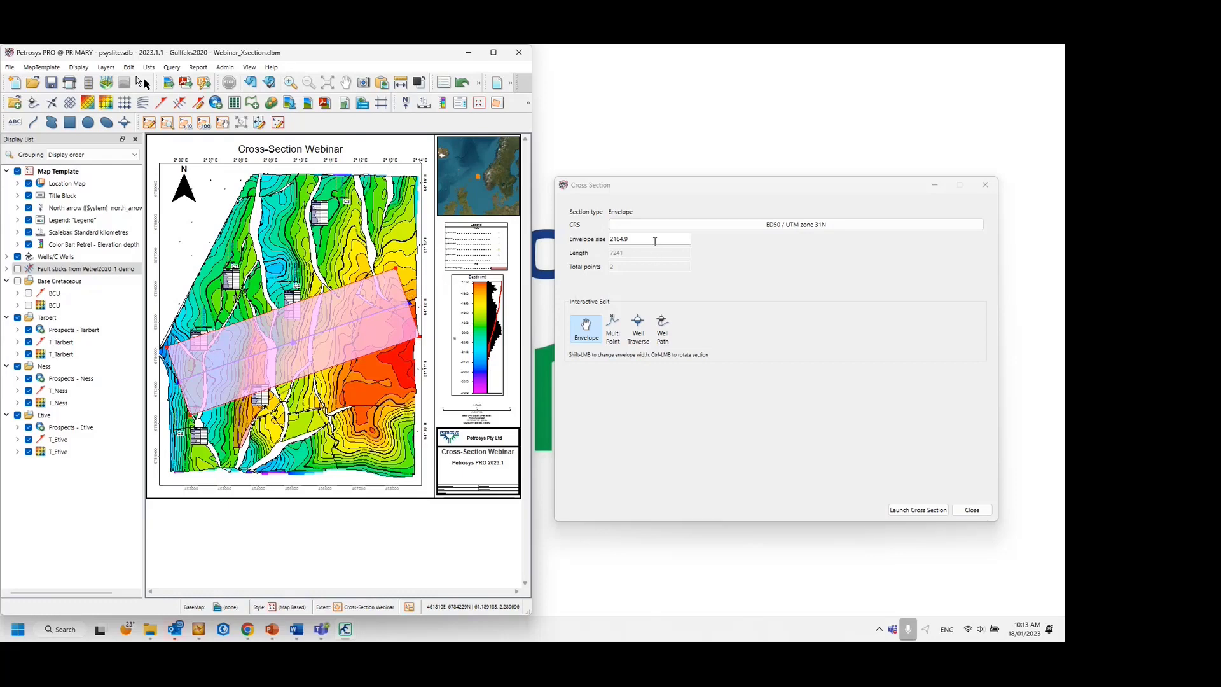
Set the section envelope size to 3000.
{"action": "left_click_drag", "start_coordinate": [654, 240], "coordinate": [603, 245]}
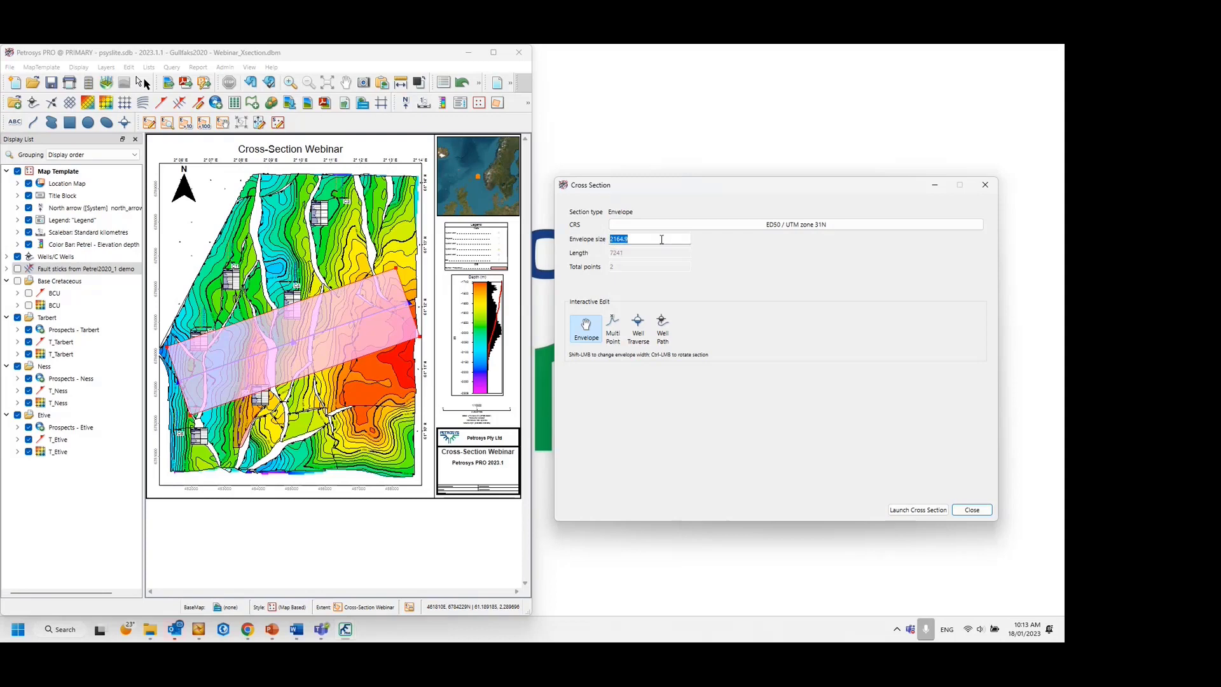
{"action": "type", "text": "3000"}
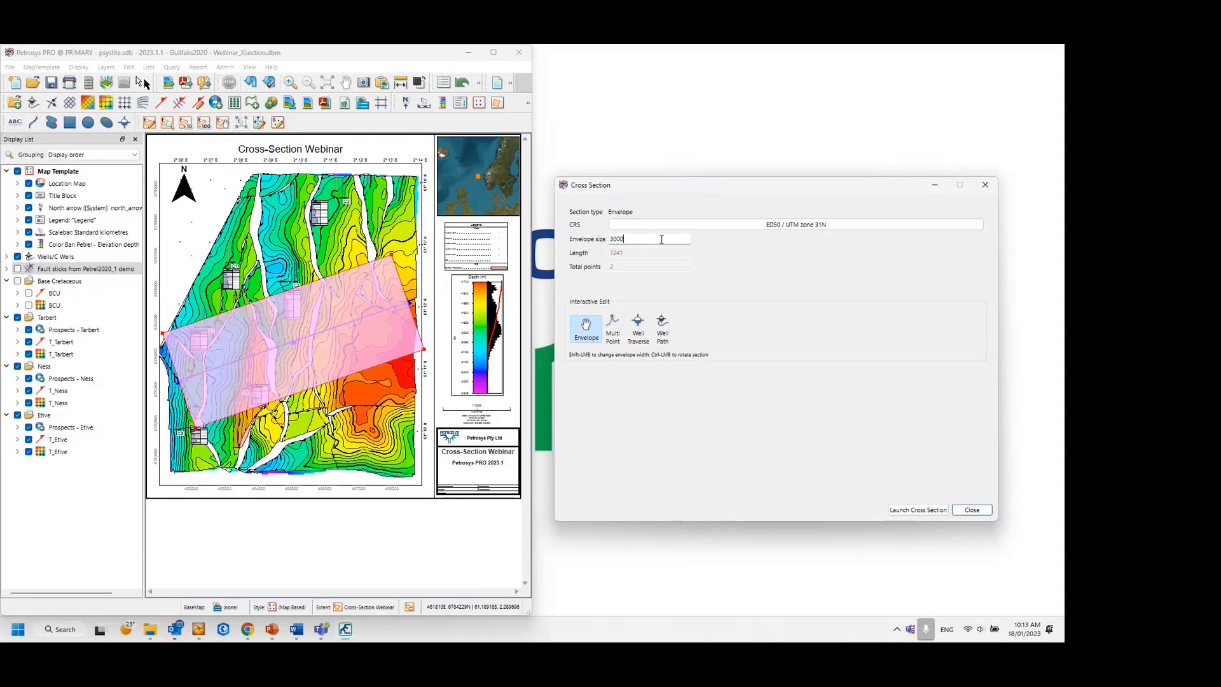
Resize the section envelope interactively on the map, narrowing it to a width of about 1368.
{"action": "left_click", "coordinate": [351, 305]}
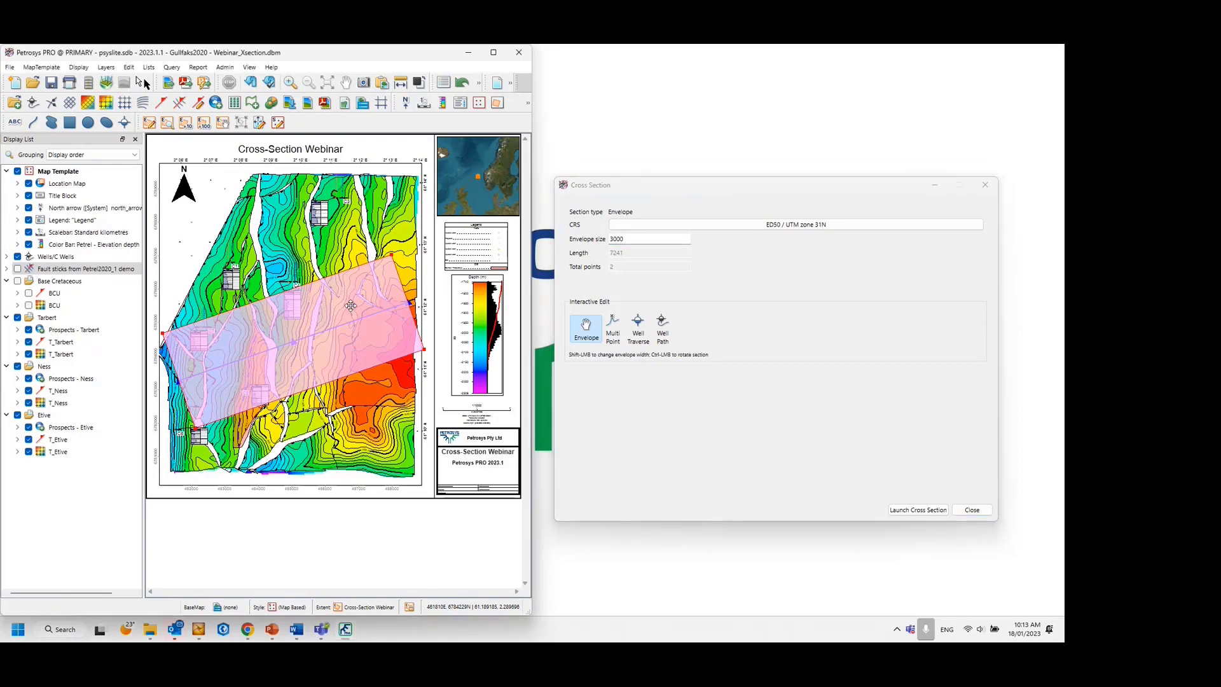
{"action": "scroll", "coordinate": [350, 306], "scroll_direction": "up", "scroll_amount": 4}
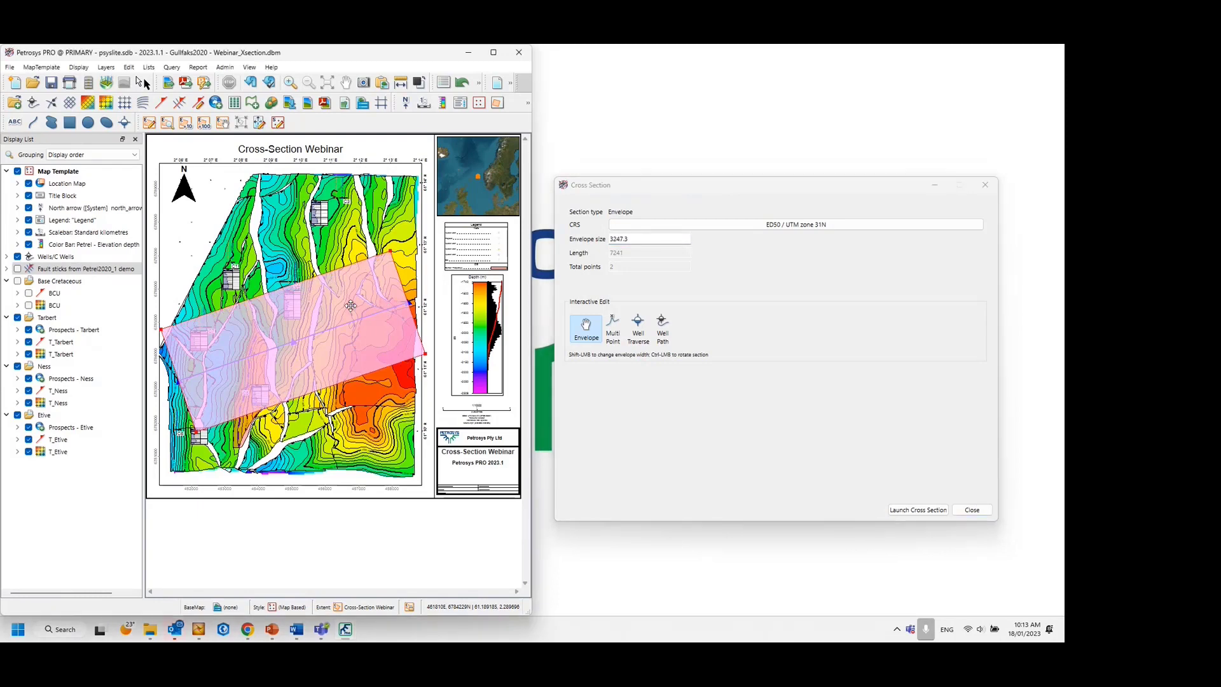
{"action": "scroll", "coordinate": [350, 306], "scroll_direction": "down", "scroll_amount": 13}
{"action": "scroll", "coordinate": [350, 306], "scroll_direction": "down", "scroll_amount": 5}
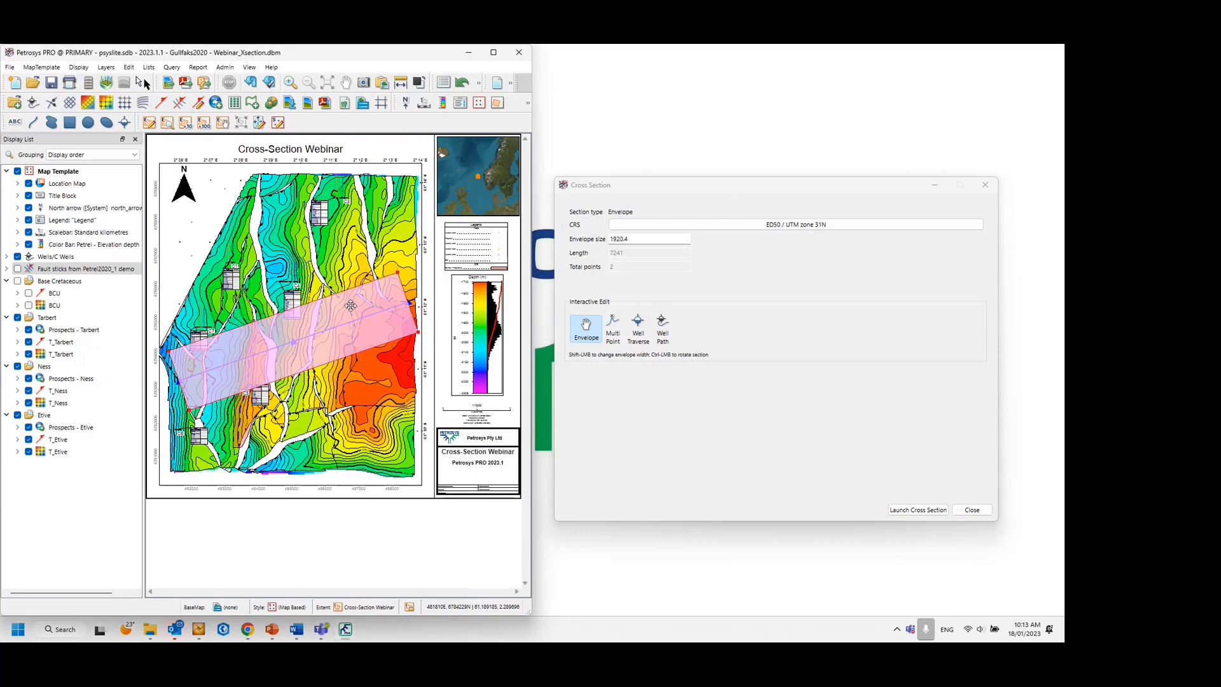
{"action": "scroll", "coordinate": [350, 306], "scroll_direction": "down", "scroll_amount": 2}
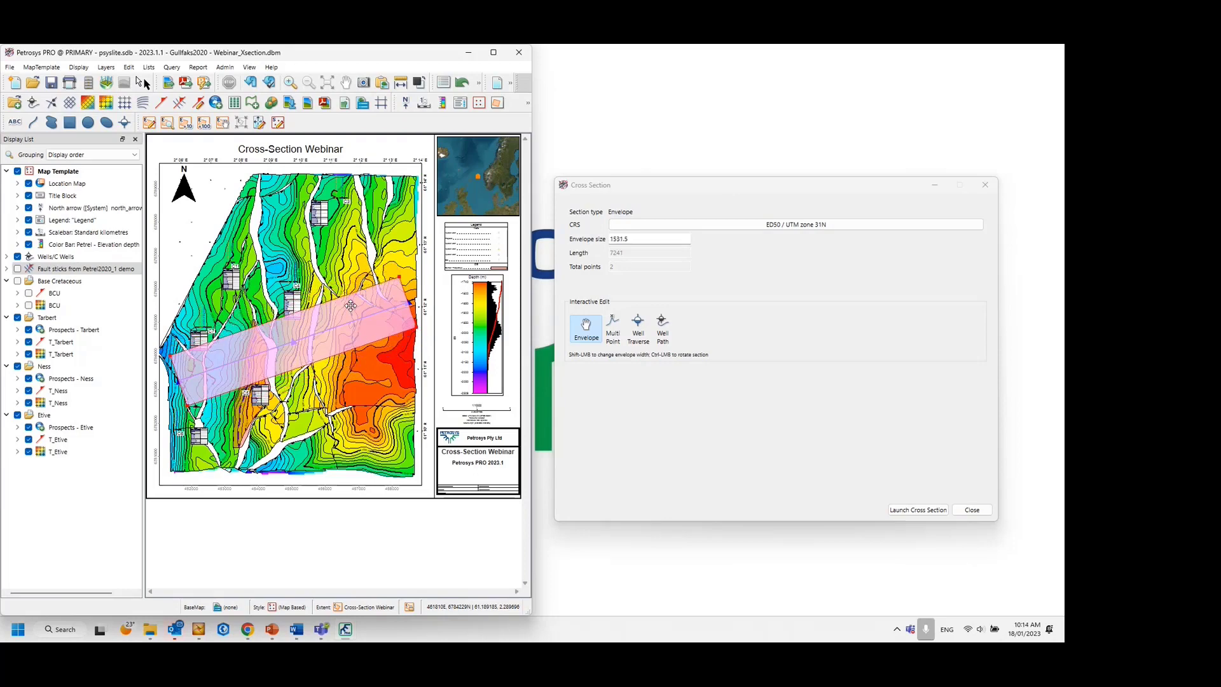
{"action": "scroll", "coordinate": [351, 306], "scroll_direction": "down", "scroll_amount": 5}
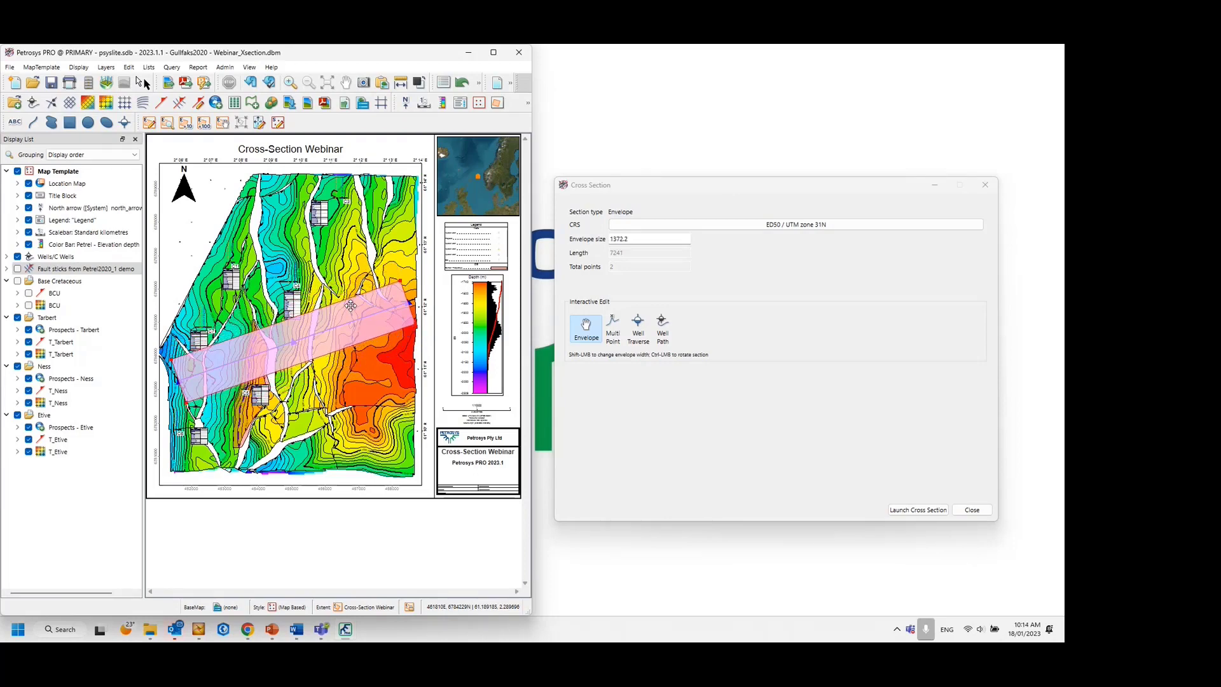
{"action": "scroll", "coordinate": [350, 306], "scroll_direction": "down", "scroll_amount": 3}
{"action": "scroll", "coordinate": [323, 343], "scroll_direction": "up", "scroll_amount": 10}
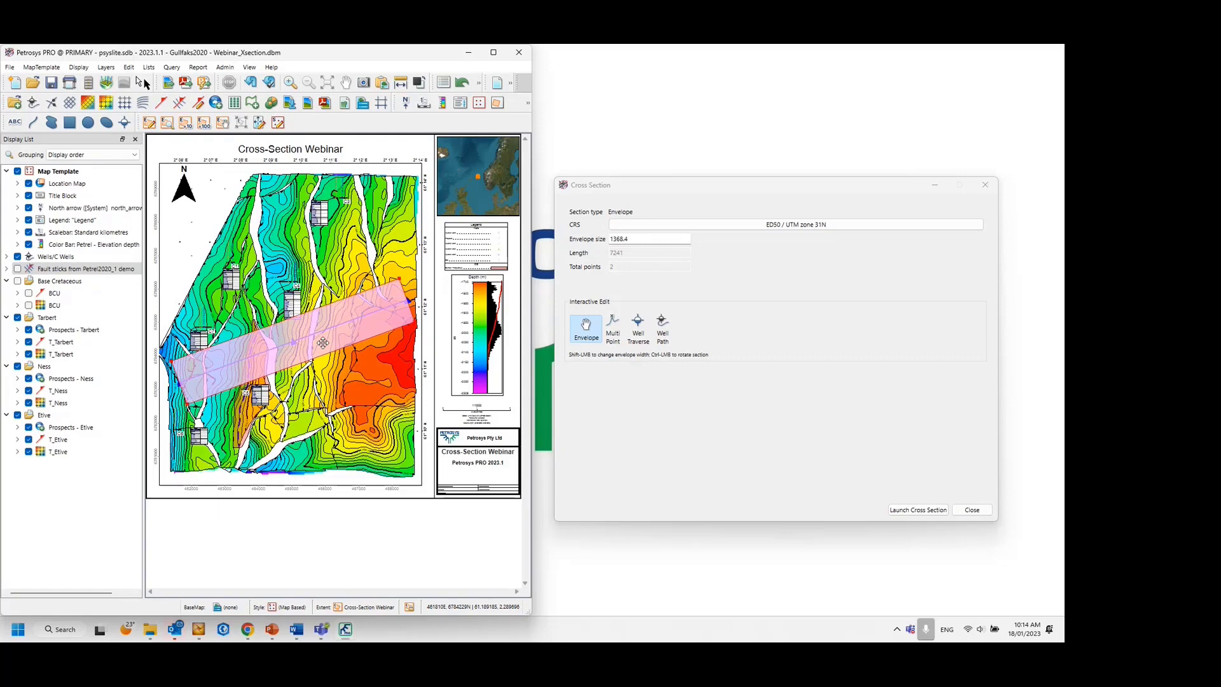
Rotate the section envelope about its centre and shorten it from its northeast corner to about 6591 long and 1387 wide.
{"action": "scroll", "coordinate": [323, 343], "scroll_direction": "down", "scroll_amount": 5}
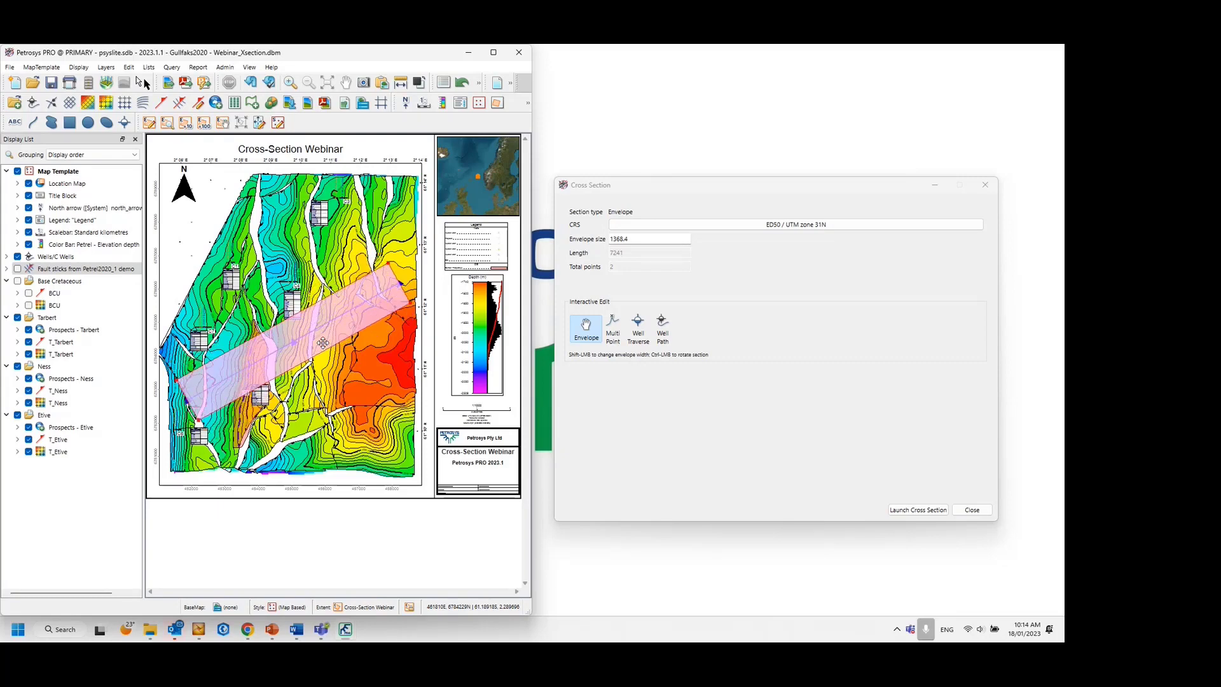
{"action": "scroll", "coordinate": [323, 343], "scroll_direction": "down", "scroll_amount": 3}
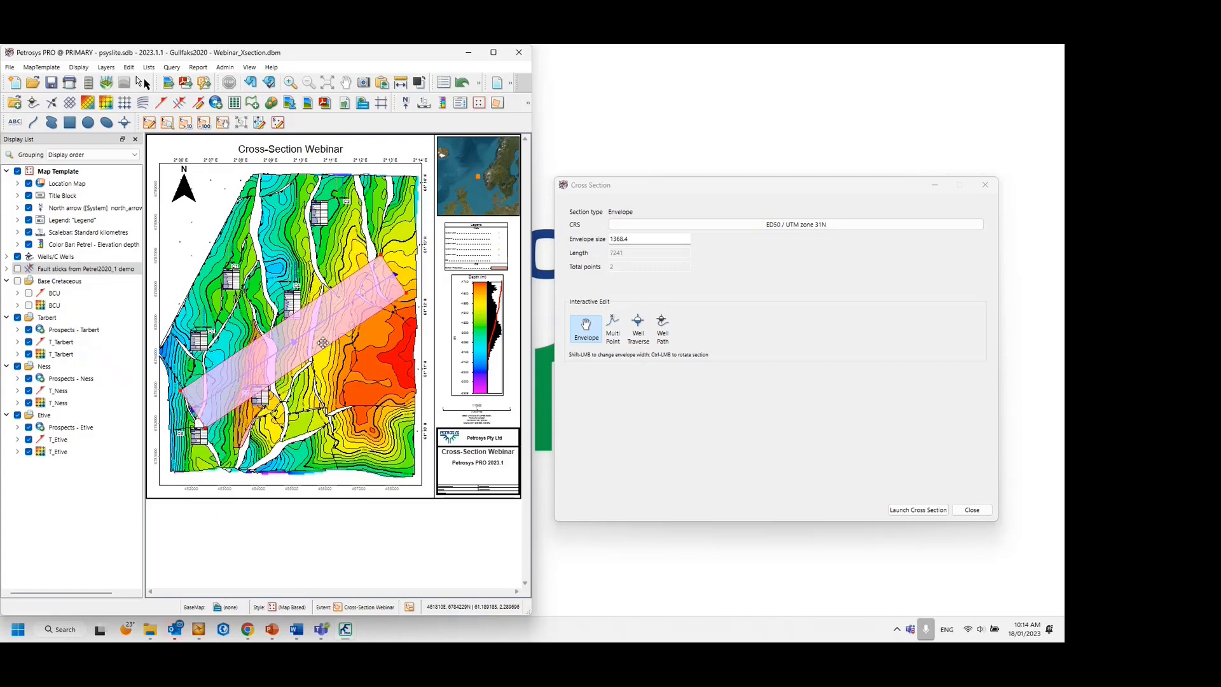
{"action": "scroll", "coordinate": [323, 343], "scroll_direction": "down", "scroll_amount": 4}
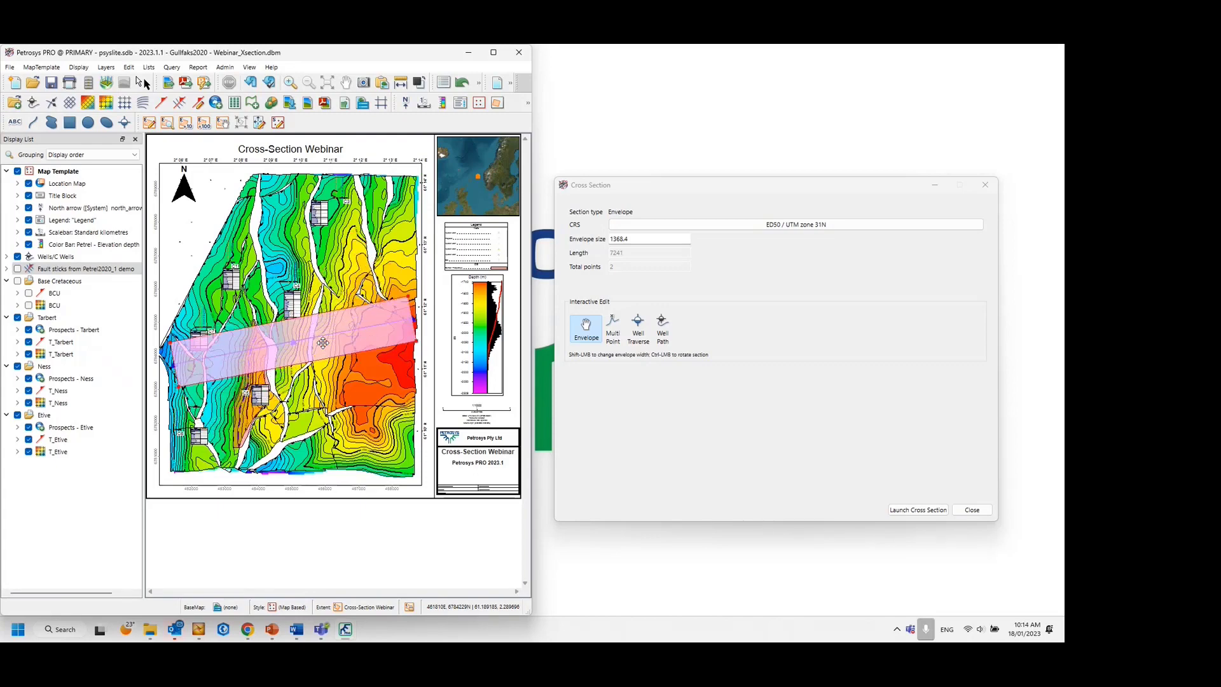
{"action": "scroll", "coordinate": [323, 343], "scroll_direction": "down", "scroll_amount": 4}
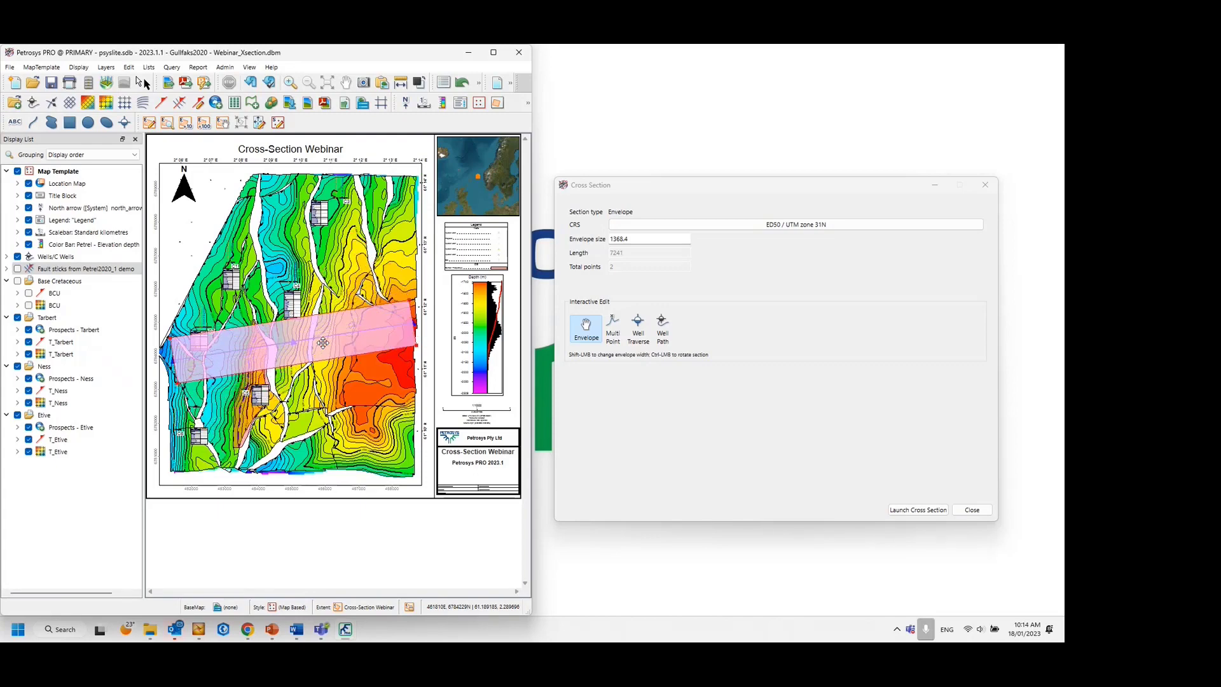
{"action": "scroll", "coordinate": [323, 343], "scroll_direction": "up", "scroll_amount": 3}
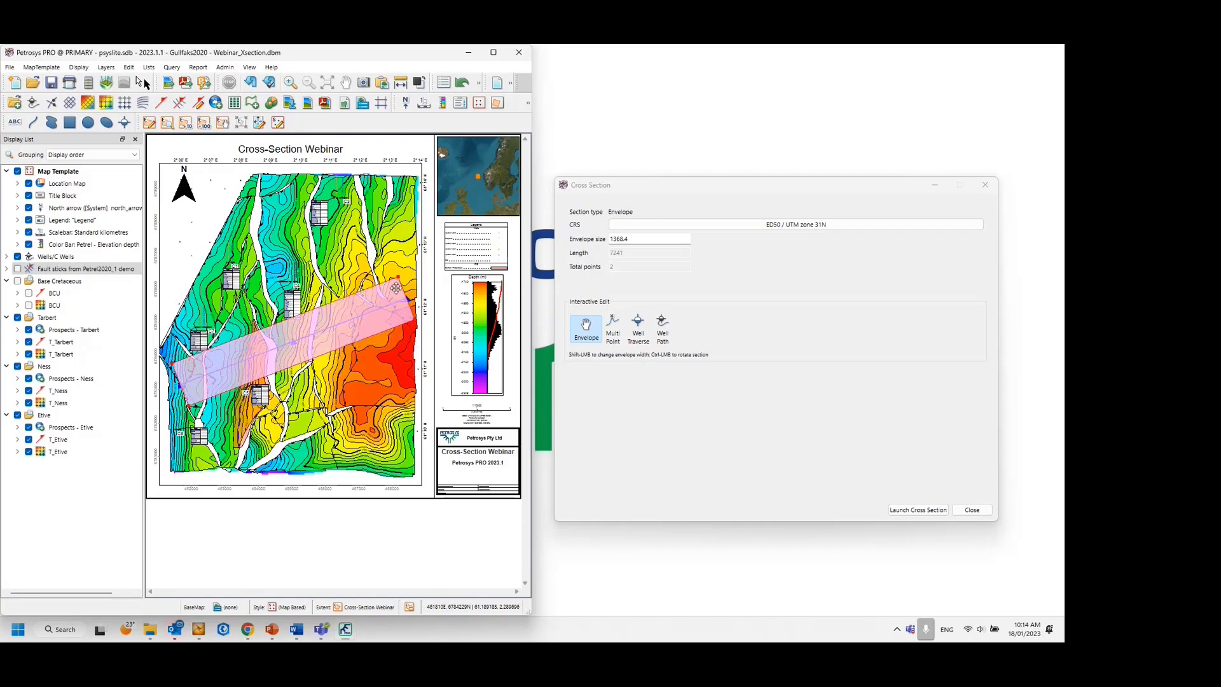
{"action": "mouse_move", "coordinate": [396, 279]}
{"action": "left_mouse_down"}
{"action": "mouse_move", "coordinate": [399, 244]}
{"action": "mouse_move", "coordinate": [356, 297]}
{"action": "mouse_move", "coordinate": [351, 332]}
{"action": "mouse_move", "coordinate": [389, 260]}
{"action": "mouse_move", "coordinate": [396, 274]}
{"action": "mouse_move", "coordinate": [377, 286]}
{"action": "left_mouse_up"}
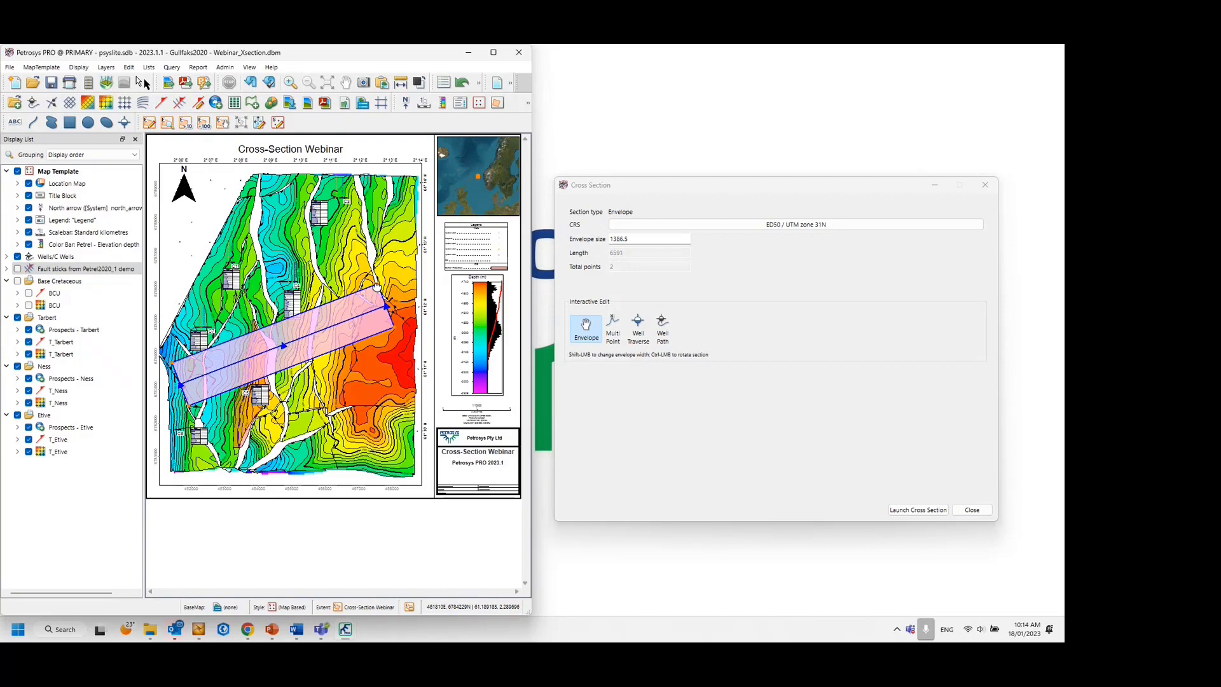
Try the multi-point method by picking section points across the map and removing previous points.
{"action": "left_click", "coordinate": [614, 327]}
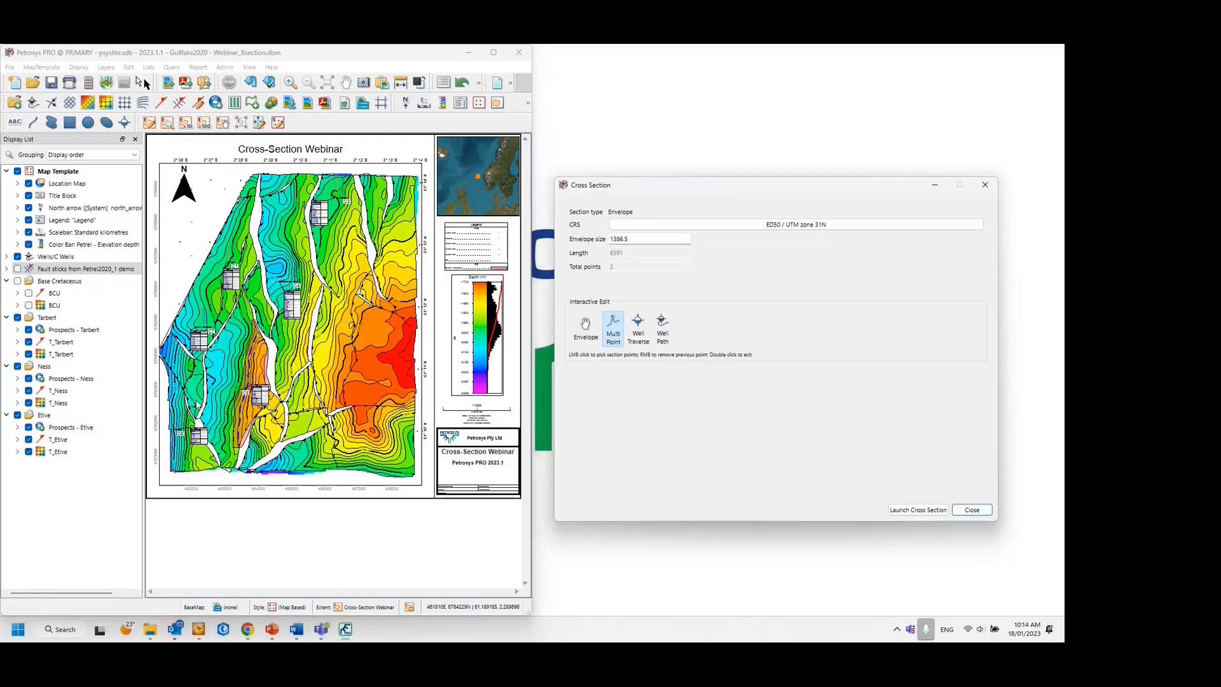
{"action": "left_click", "coordinate": [196, 406]}
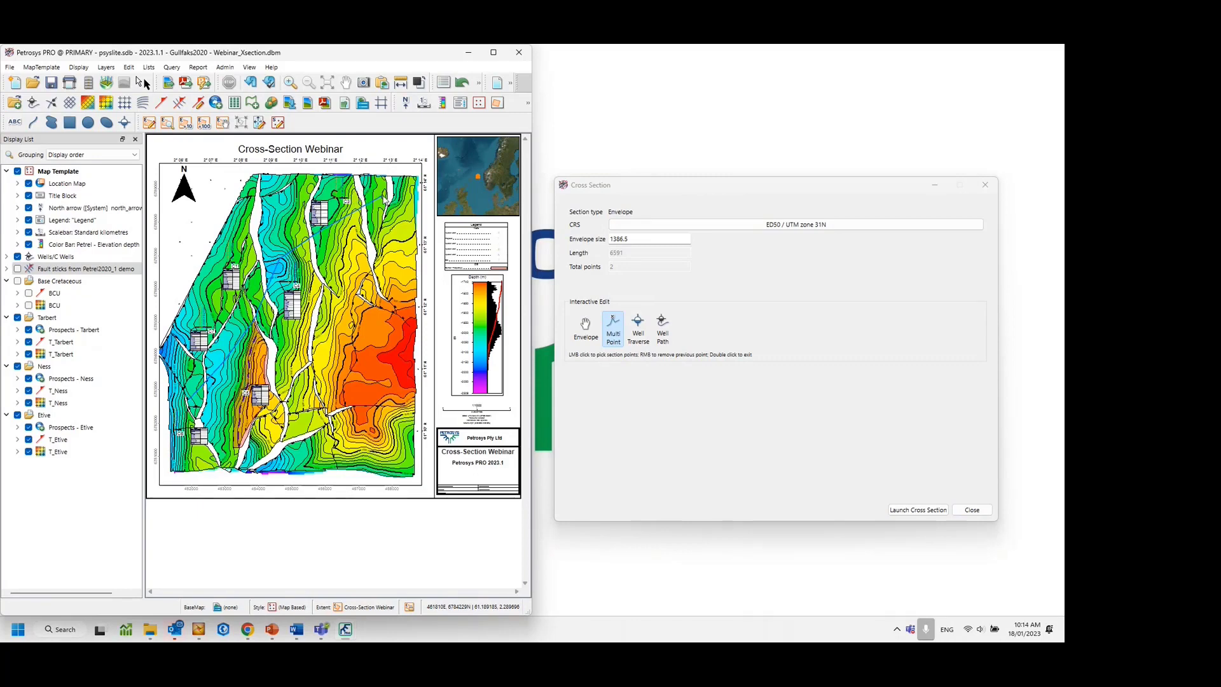
{"action": "right_click", "coordinate": [375, 245]}
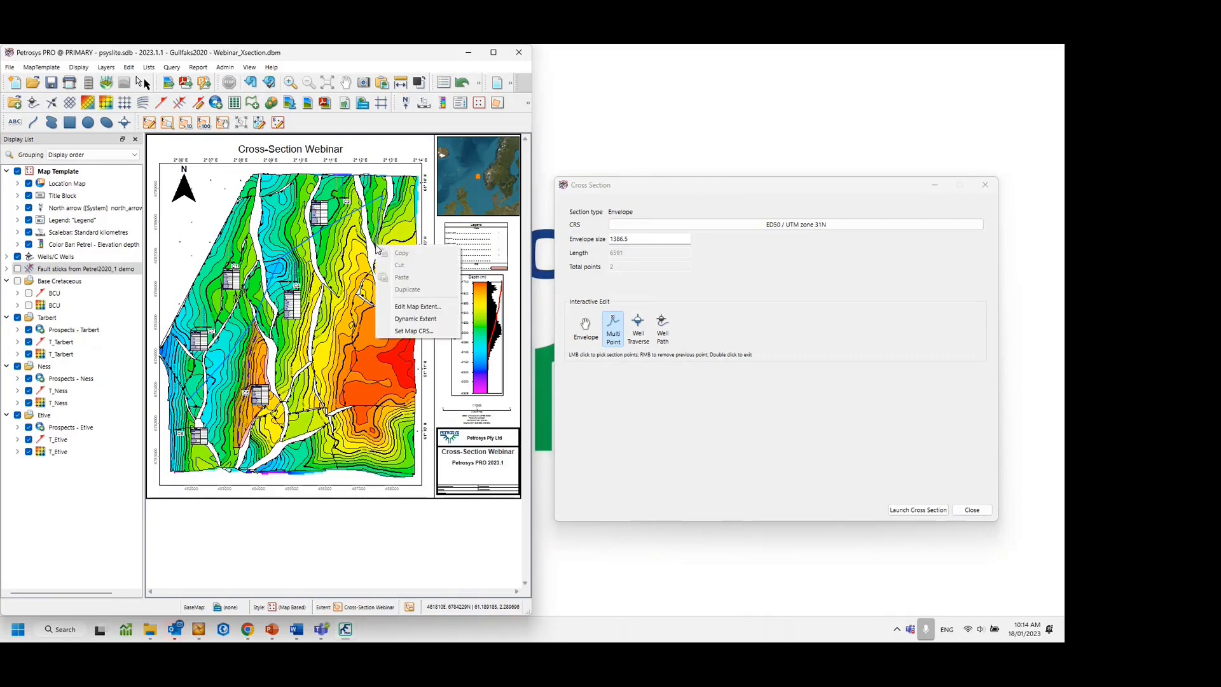
{"action": "left_click", "coordinate": [323, 242]}
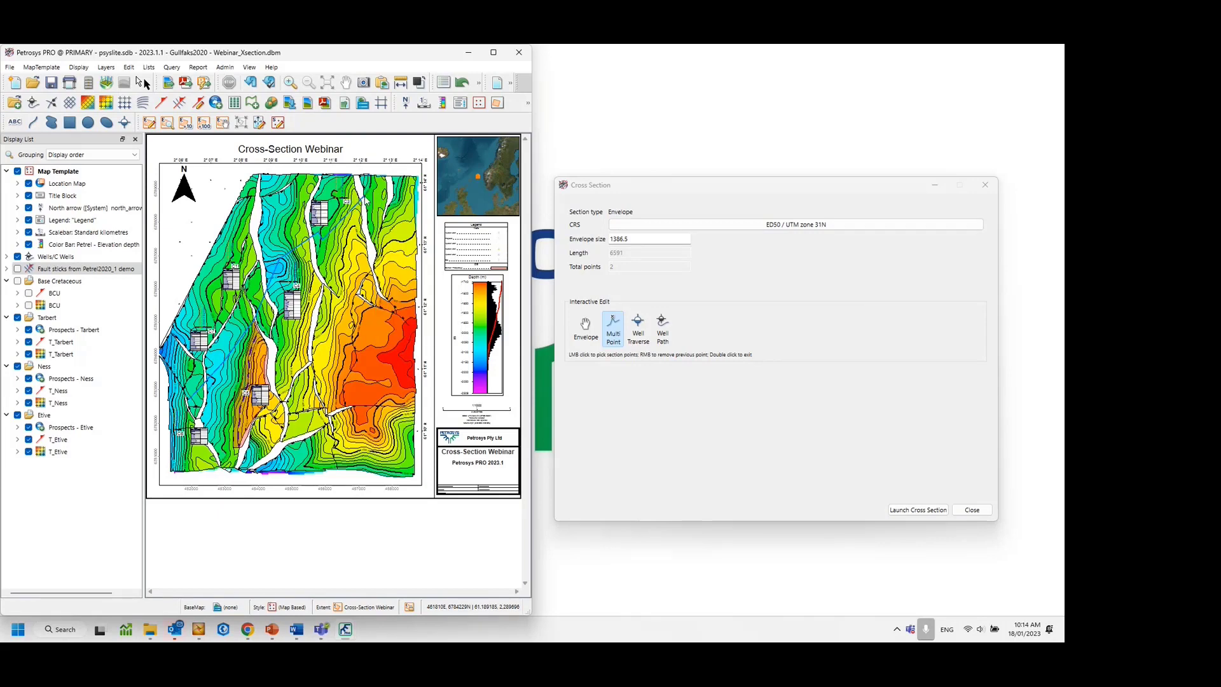
{"action": "right_click", "coordinate": [363, 198]}
{"action": "left_click", "coordinate": [320, 253]}
Define a well traverse section on the map through wells C6, C5, C4 and C3.
{"action": "left_click", "coordinate": [639, 325]}
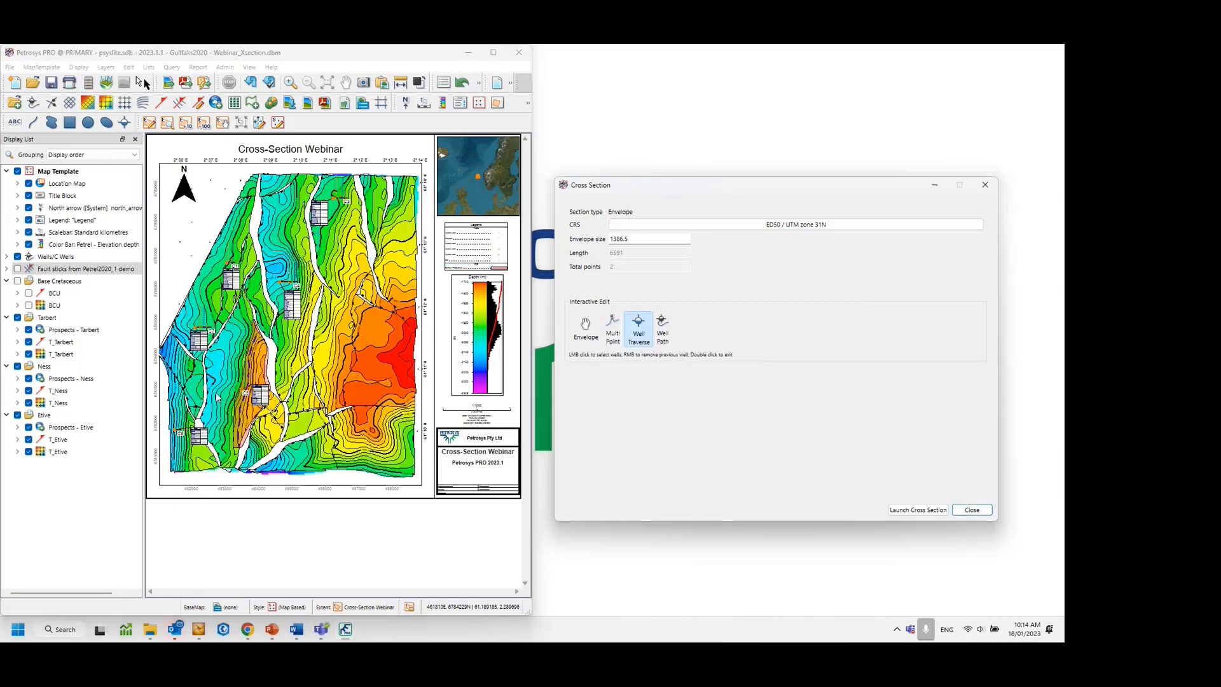
{"action": "left_click", "coordinate": [176, 433]}
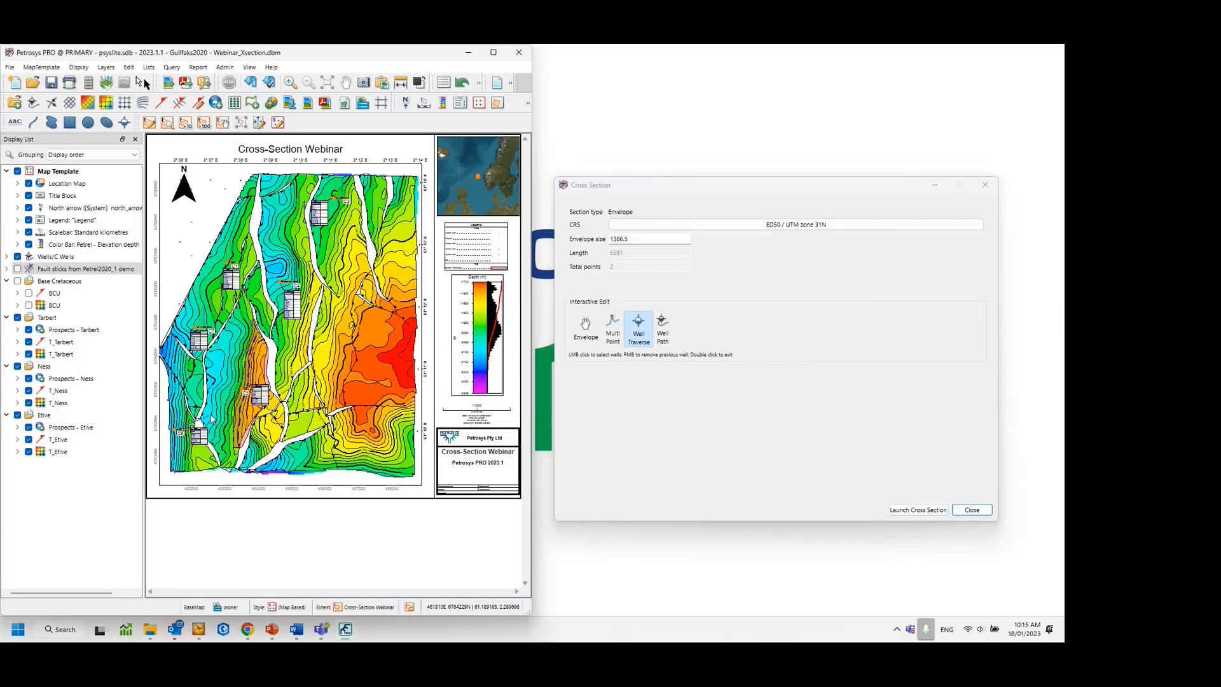
{"action": "left_click", "coordinate": [244, 394]}
{"action": "left_click", "coordinate": [280, 286]}
{"action": "double_click", "coordinate": [334, 202]}
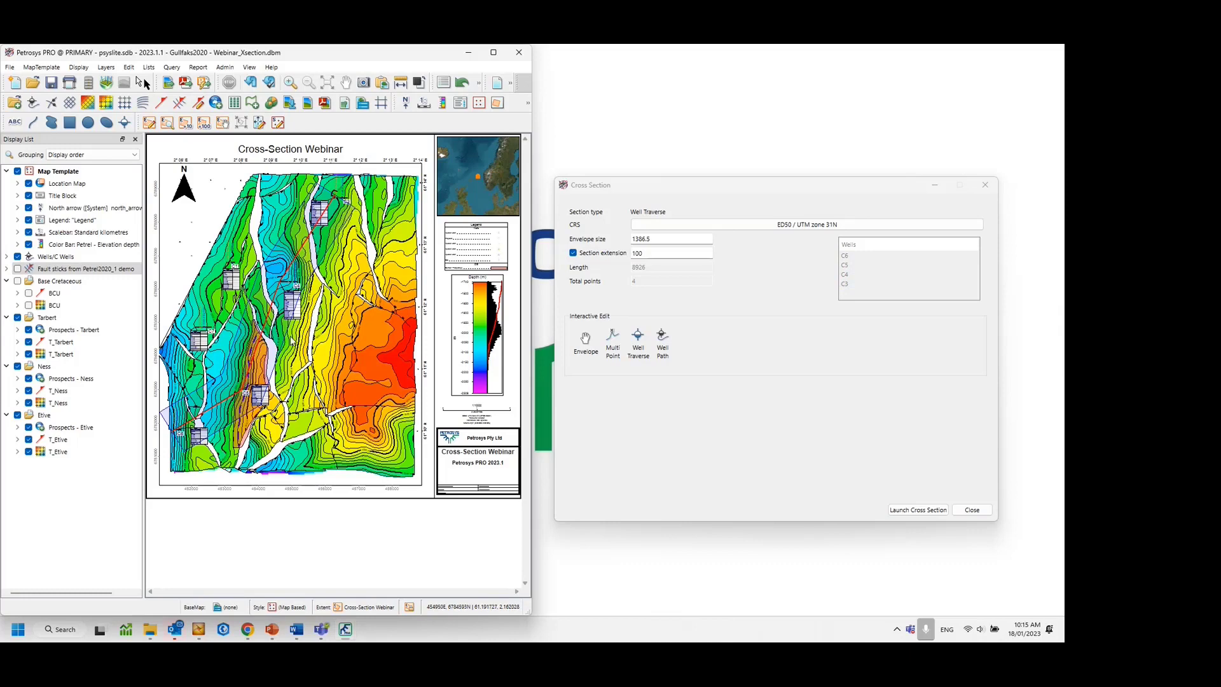
Define a well path section along the directional survey of well C5.
{"action": "left_click", "coordinate": [664, 347]}
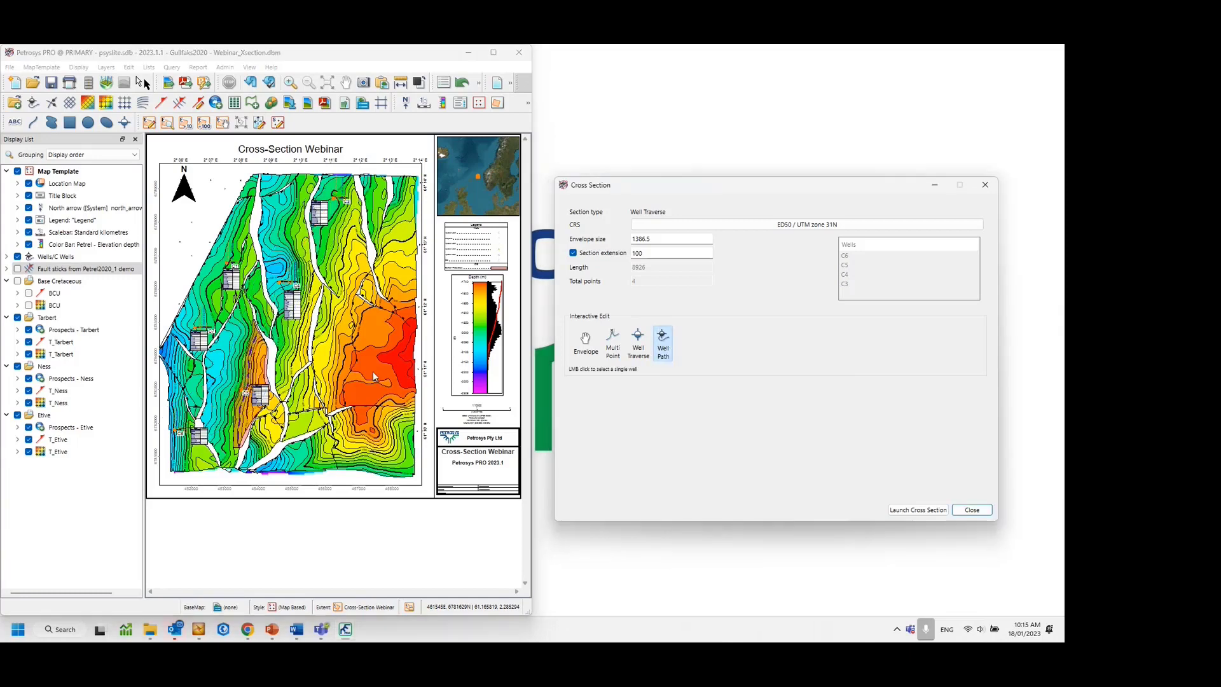
{"action": "left_click", "coordinate": [245, 391]}
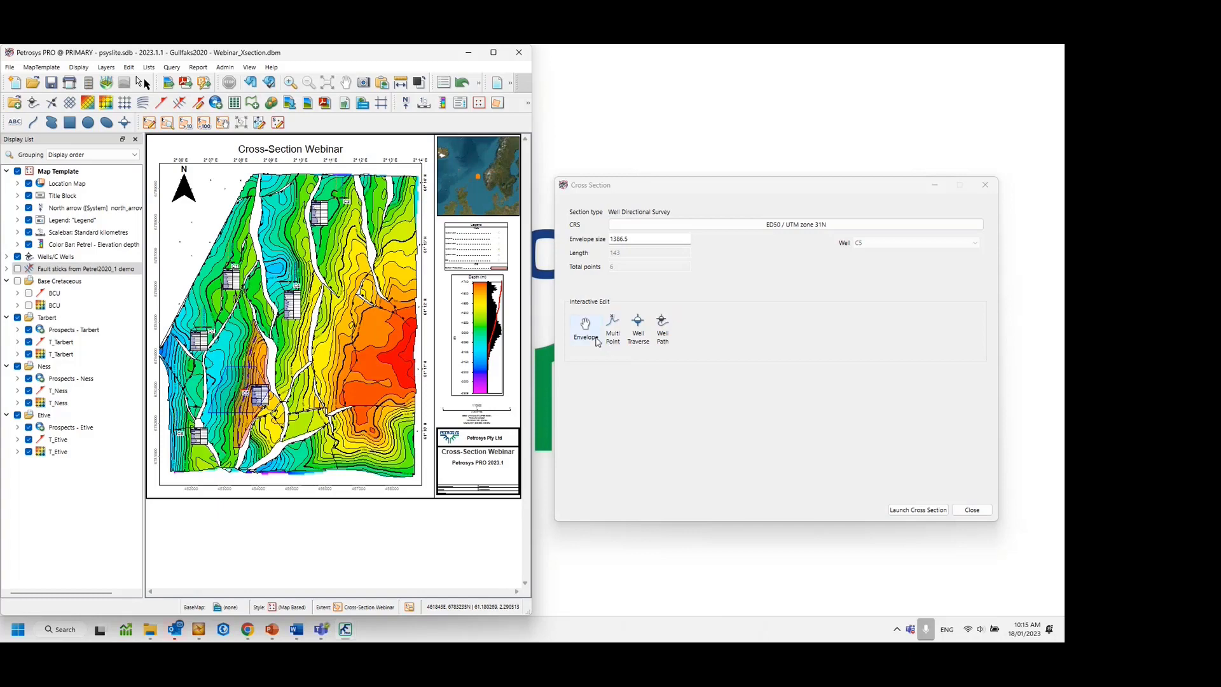
Switch back to an envelope section and stretch it roughly west to east across the map, about 7311 long and 1166 wide.
{"action": "left_click", "coordinate": [586, 328]}
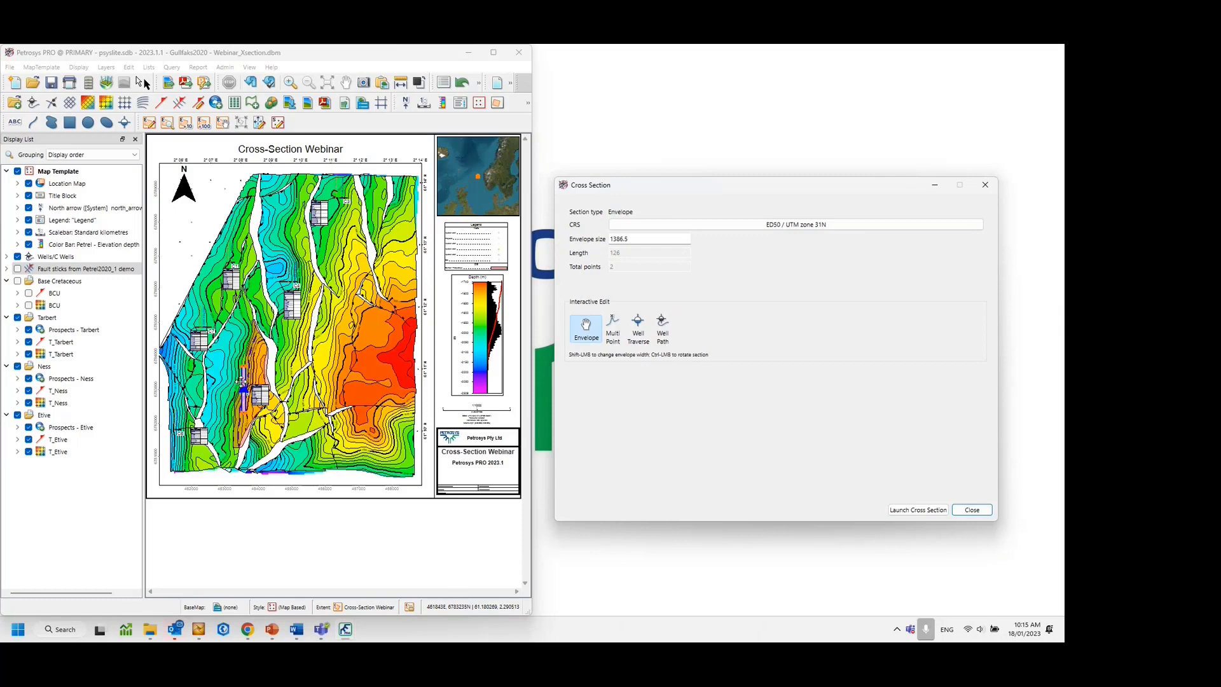
{"action": "left_click_drag", "start_coordinate": [244, 368], "coordinate": [173, 396]}
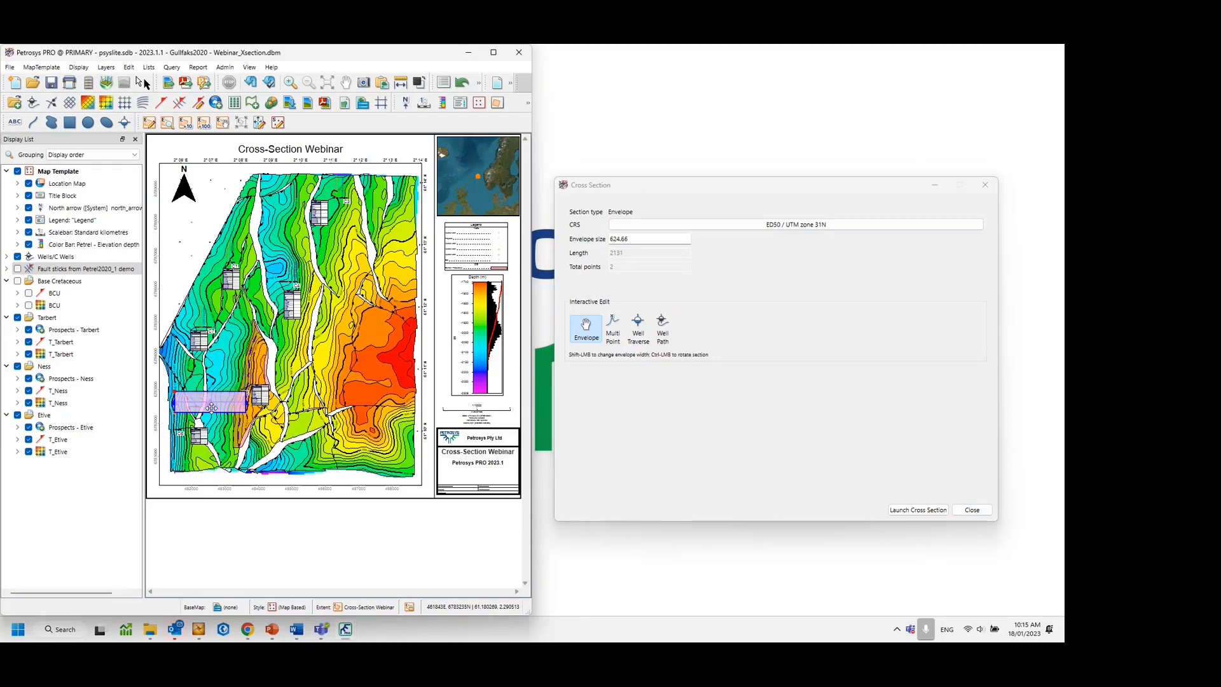
{"action": "left_click_drag", "start_coordinate": [213, 404], "coordinate": [408, 333]}
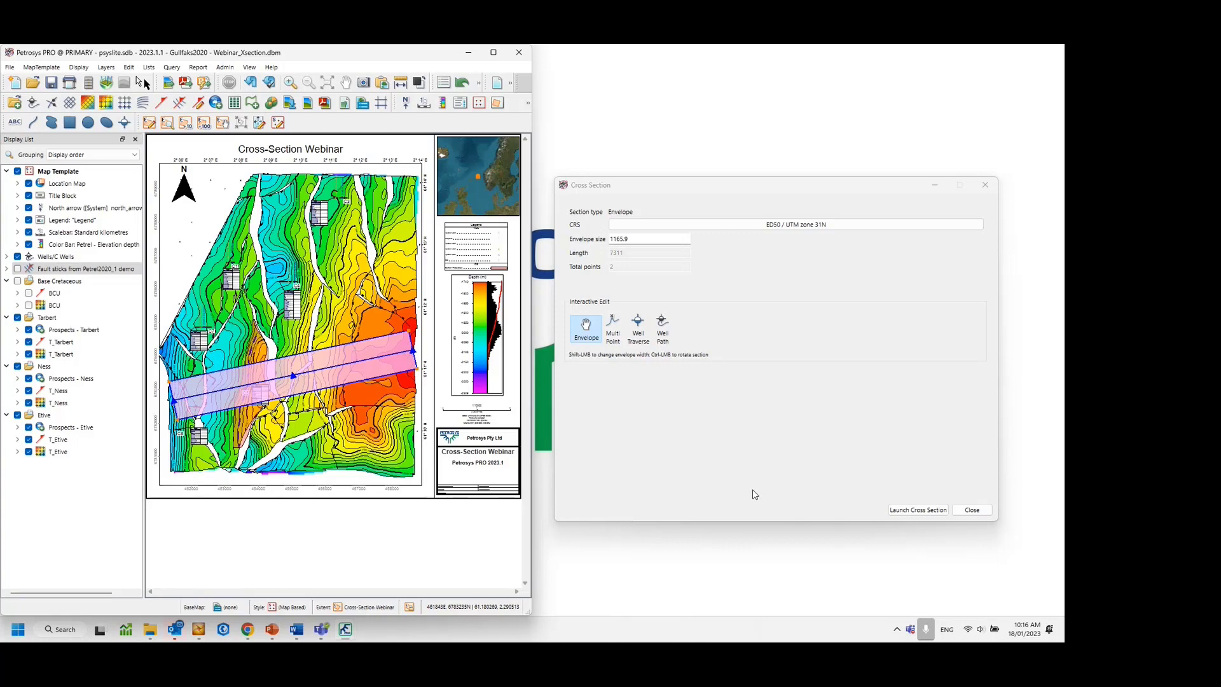
Launch the cross-section from the envelope defined on the map.
{"action": "left_click", "coordinate": [900, 478]}
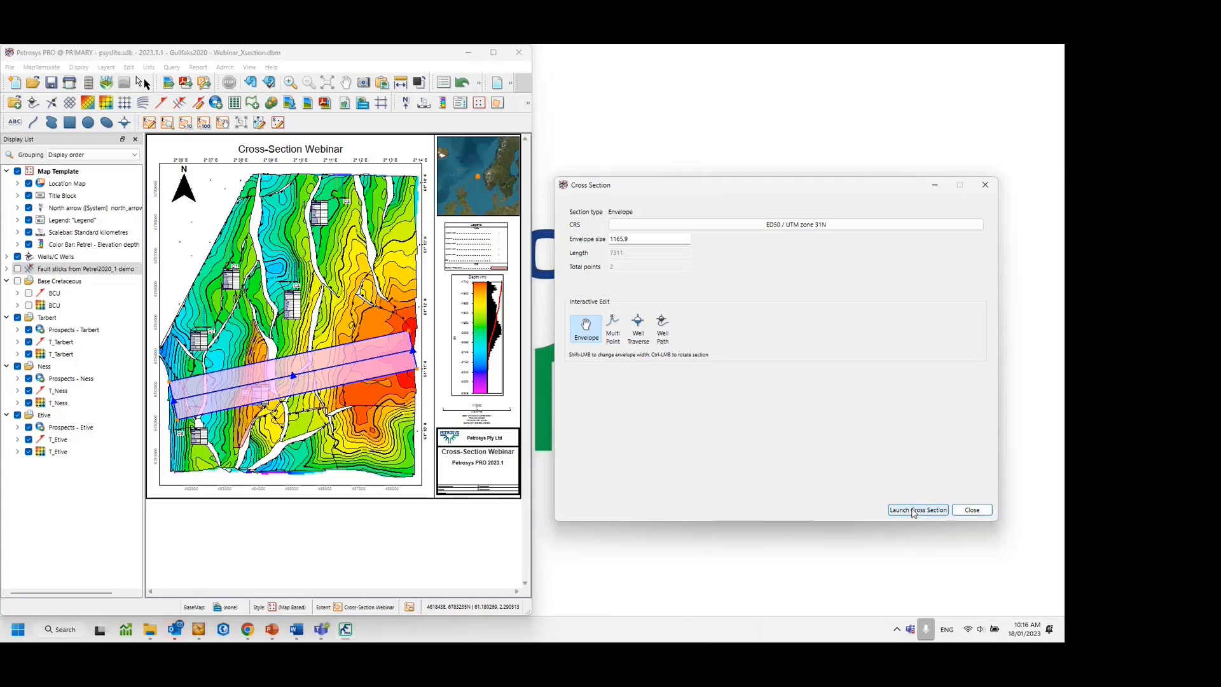
{"action": "left_click", "coordinate": [913, 511]}
{"action": "left_click", "coordinate": [933, 509]}
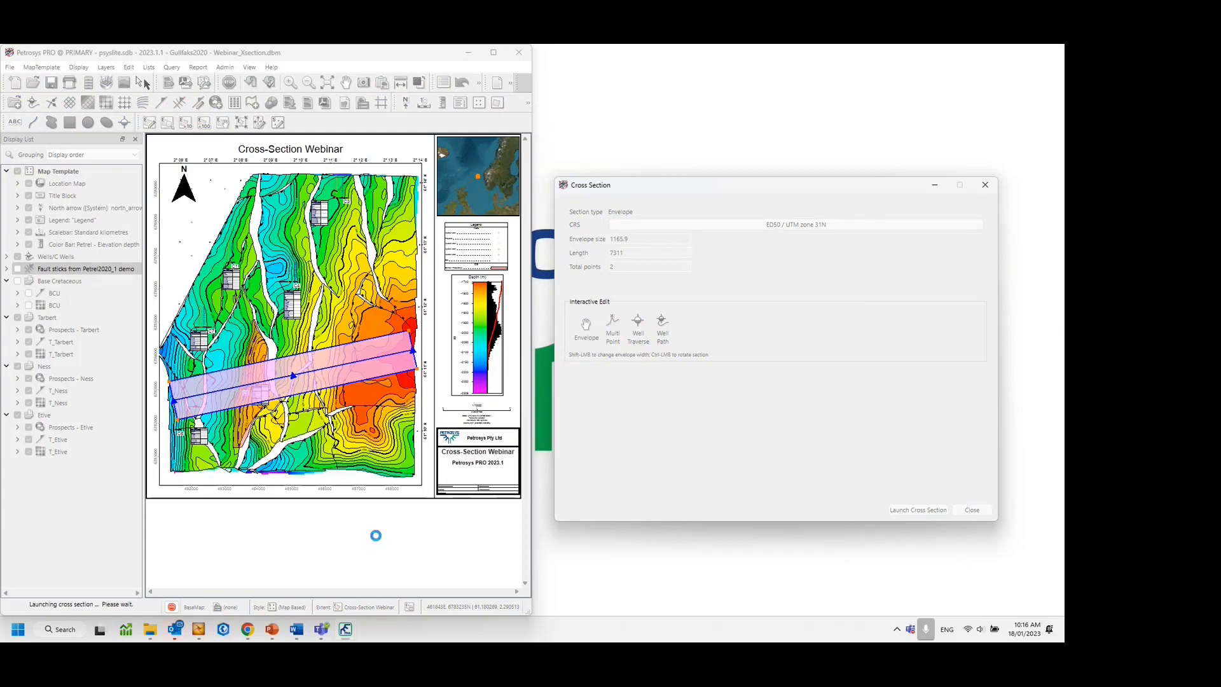
Arrange the new cross-section window beside the map and move the Cross Section dialog clear of the envelope.
{"action": "mouse_move", "coordinate": [343, 629]}
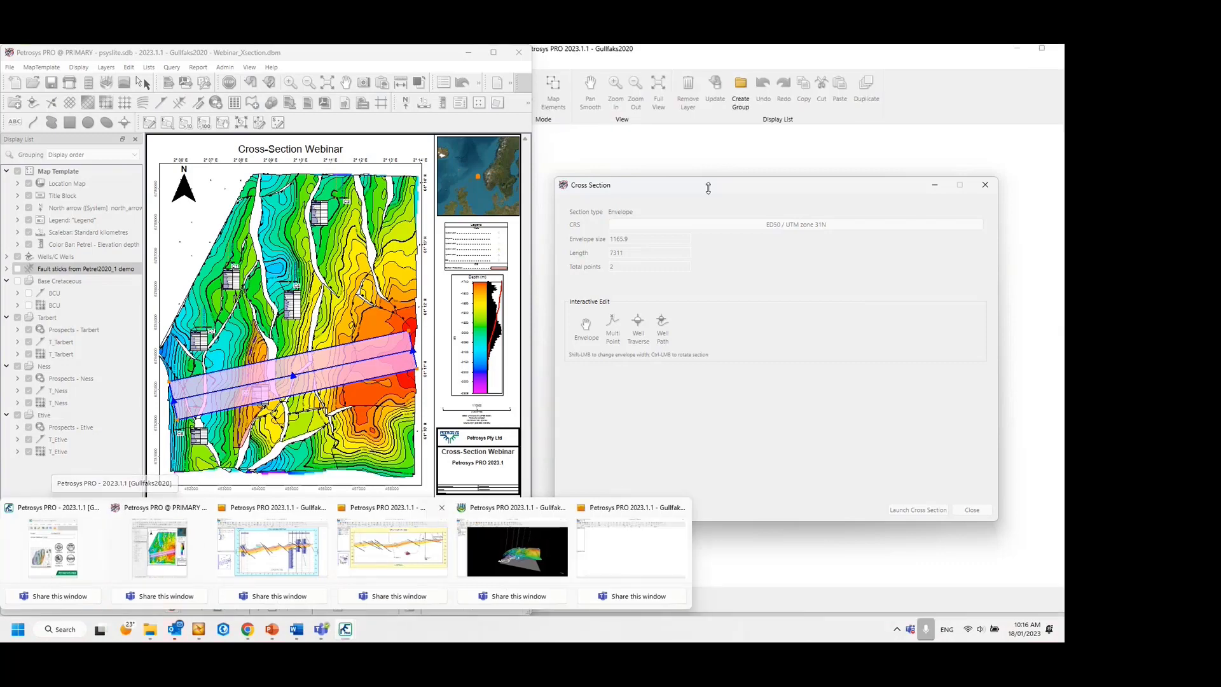
{"action": "left_click_drag", "start_coordinate": [752, 185], "coordinate": [322, 294]}
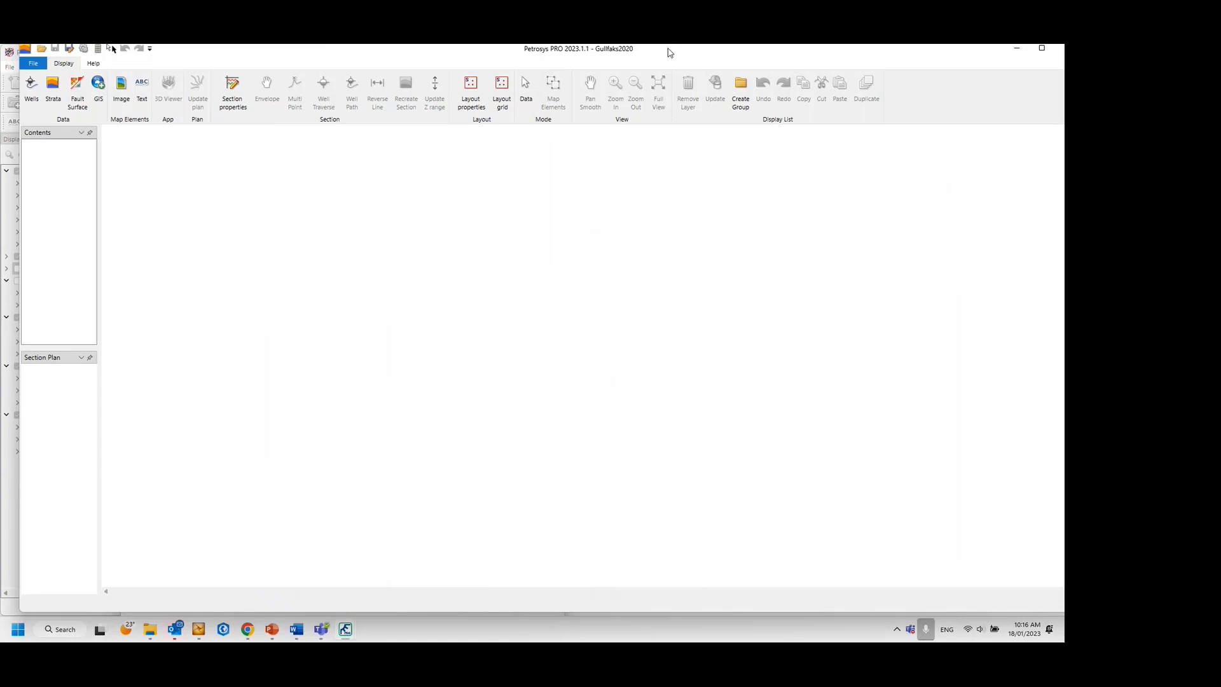
{"action": "left_click_drag", "start_coordinate": [673, 55], "coordinate": [1058, 121]}
{"action": "left_click", "coordinate": [955, 63]}
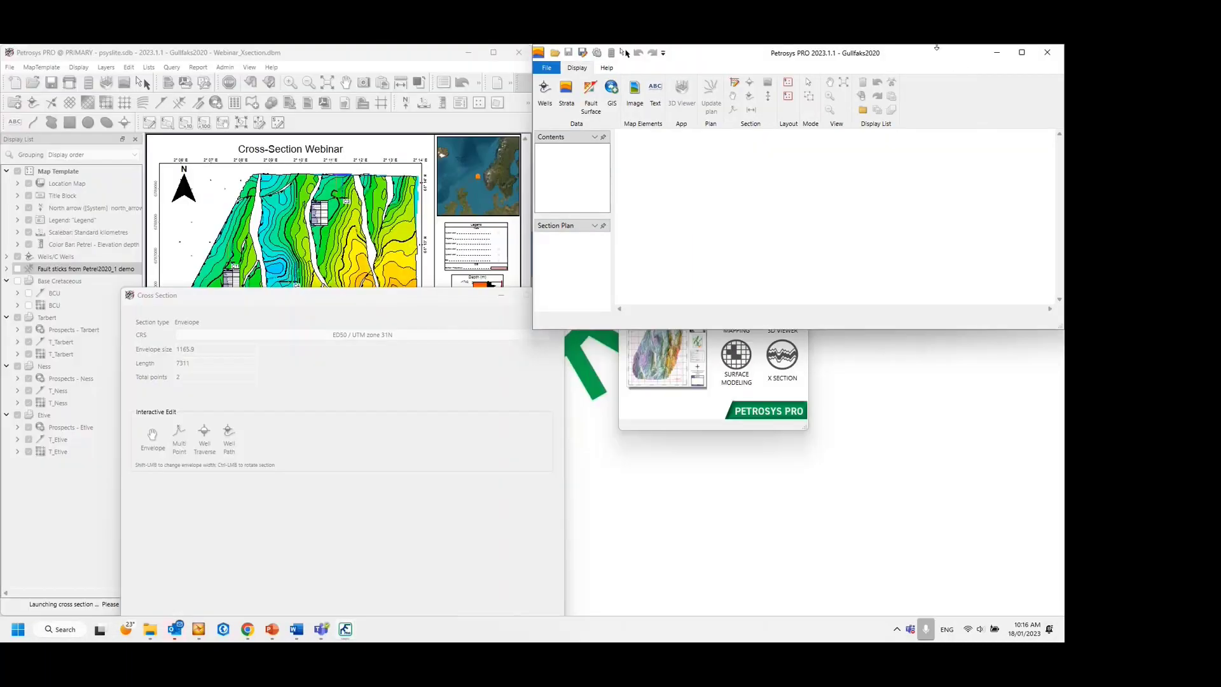
{"action": "left_click_drag", "start_coordinate": [942, 54], "coordinate": [1061, 166]}
{"action": "left_click", "coordinate": [943, 57]}
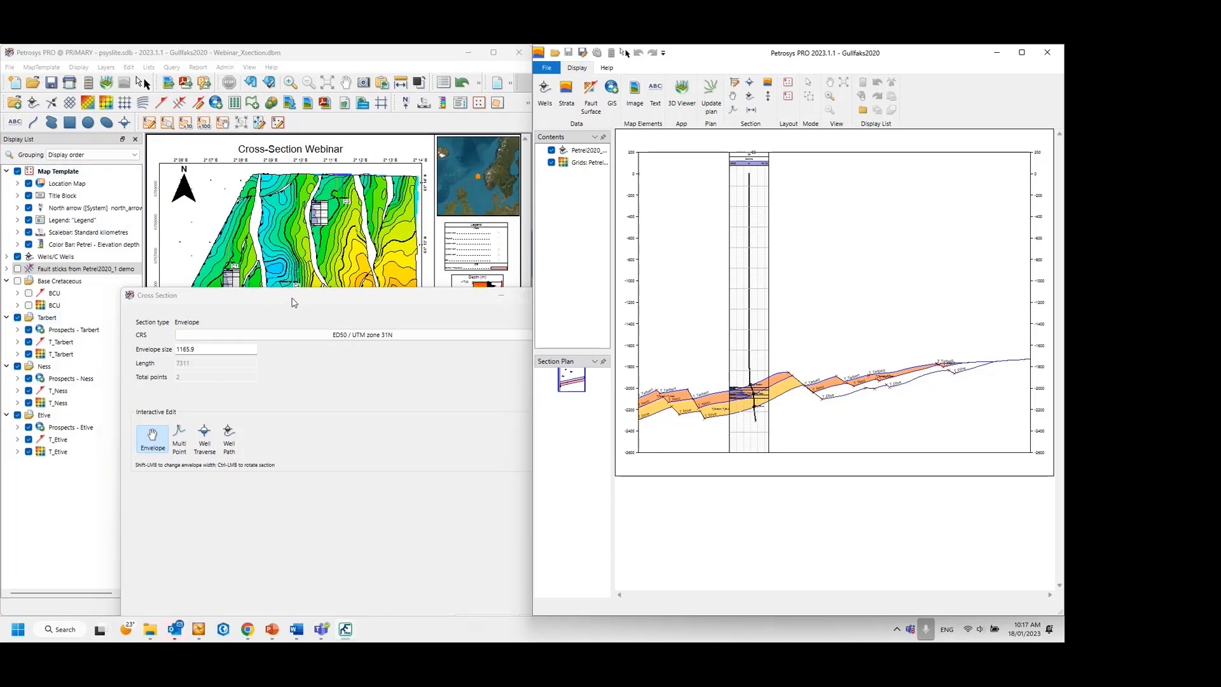
{"action": "left_click_drag", "start_coordinate": [294, 302], "coordinate": [238, 453]}
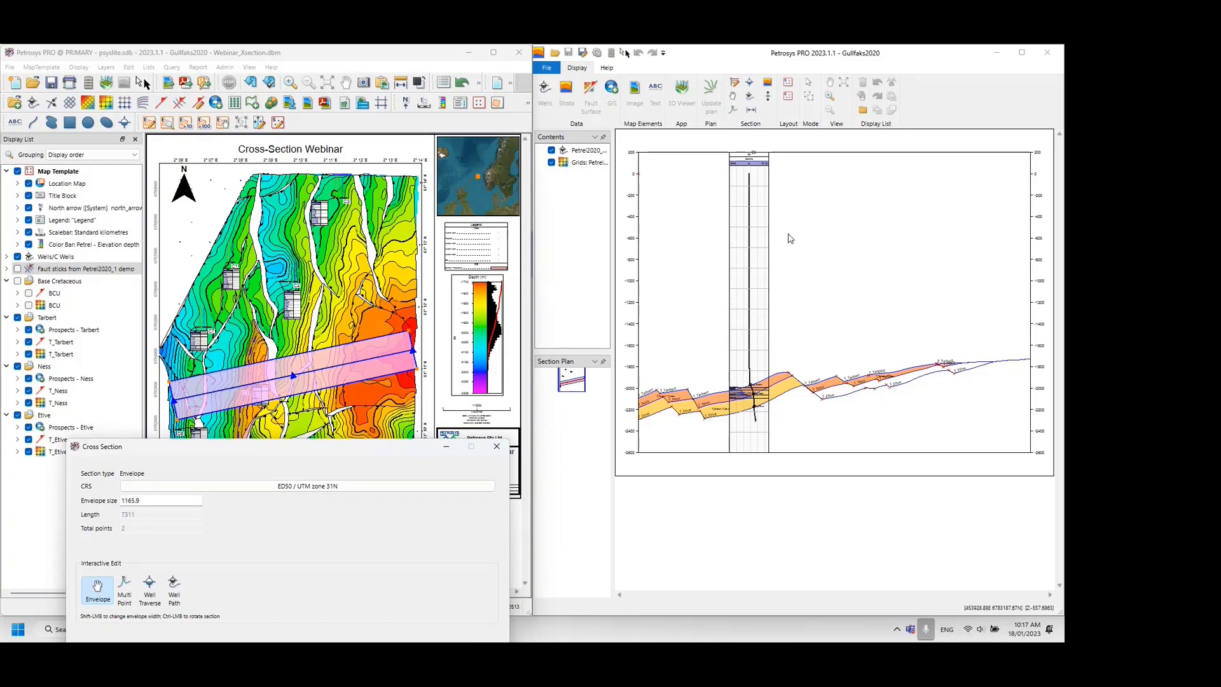
Widen the Section Plan area and enlarge and centre the plan so the wells and section line show clearly.
{"action": "left_click_drag", "start_coordinate": [570, 389], "coordinate": [577, 439]}
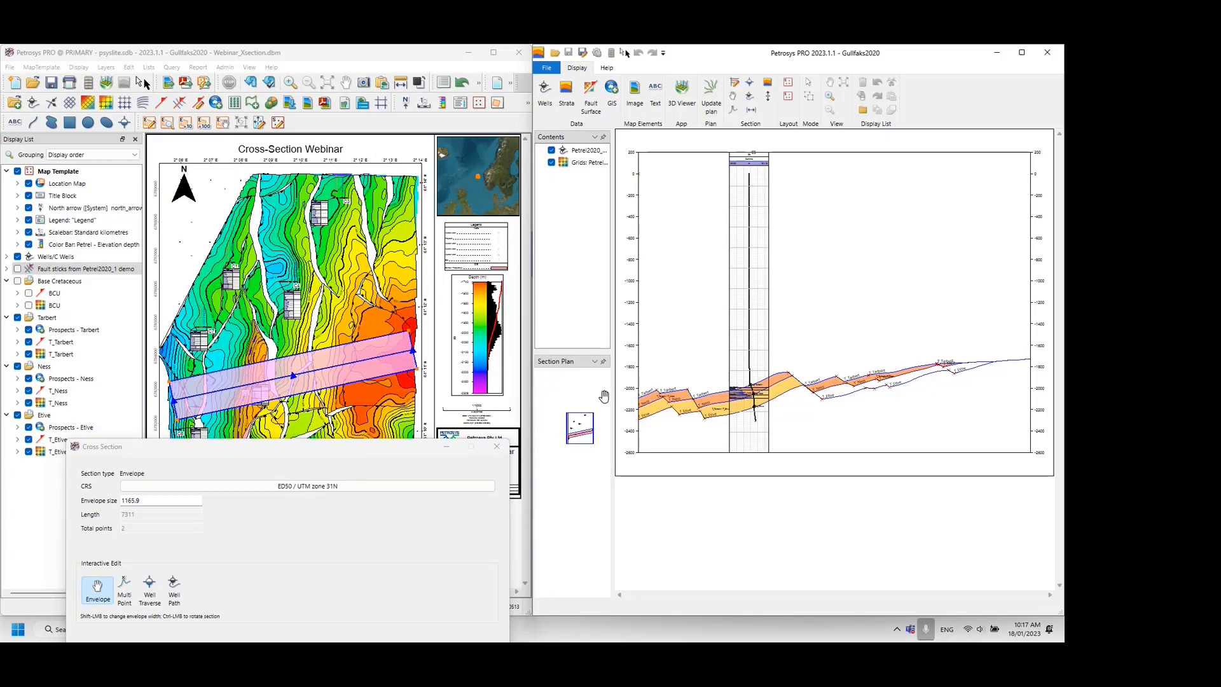
{"action": "left_click_drag", "start_coordinate": [611, 414], "coordinate": [660, 414]}
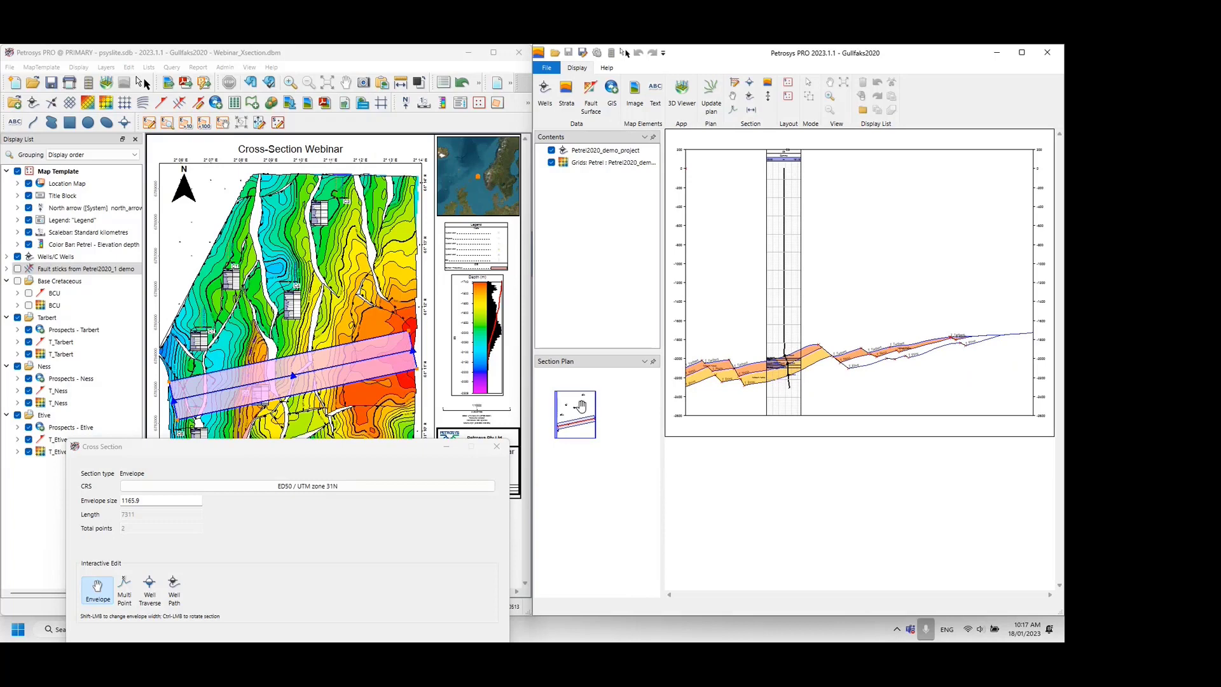
{"action": "left_click_drag", "start_coordinate": [604, 444], "coordinate": [609, 452]}
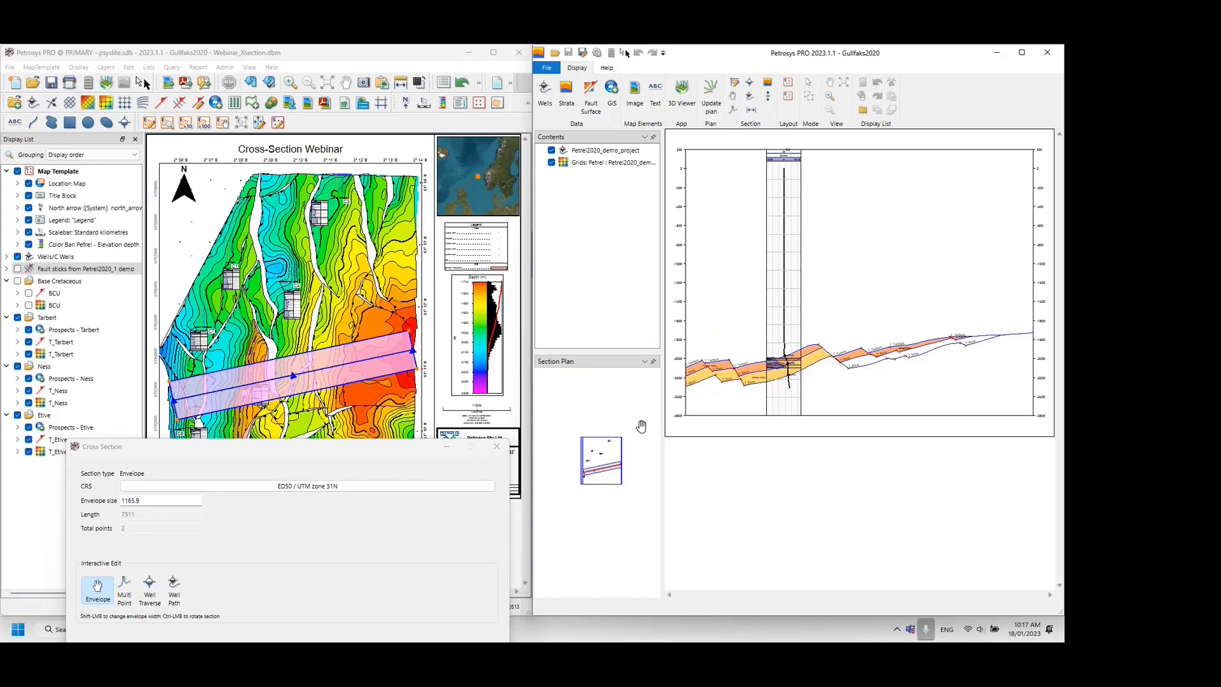
{"action": "scroll", "coordinate": [616, 452], "scroll_direction": "up", "scroll_amount": 3}
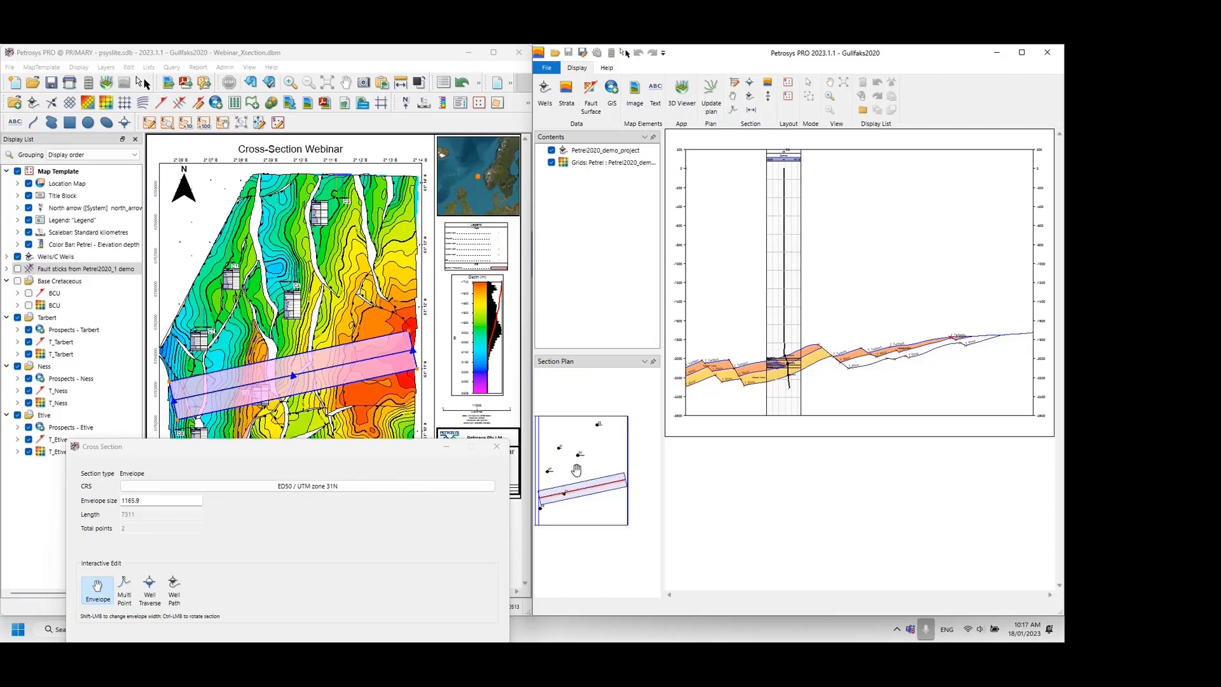
{"action": "left_click_drag", "start_coordinate": [576, 470], "coordinate": [597, 455]}
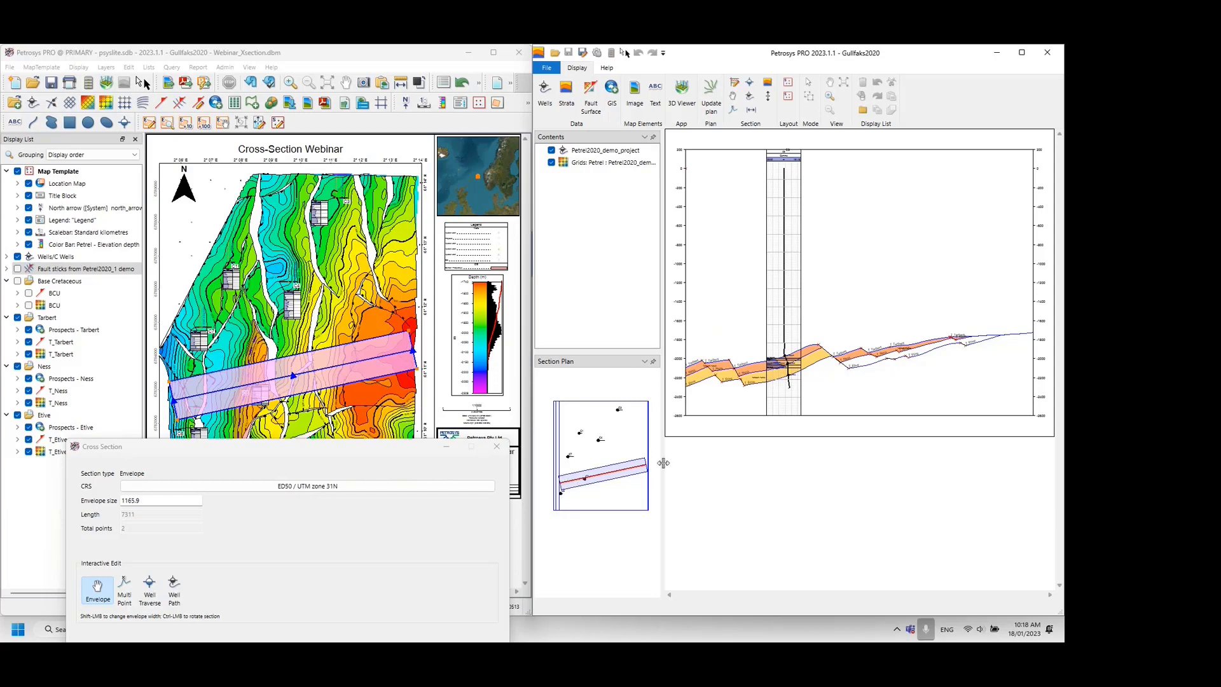
Rotate the section envelope on the map to run nearly north-south and widen it to about 1767.
{"action": "left_click", "coordinate": [280, 456]}
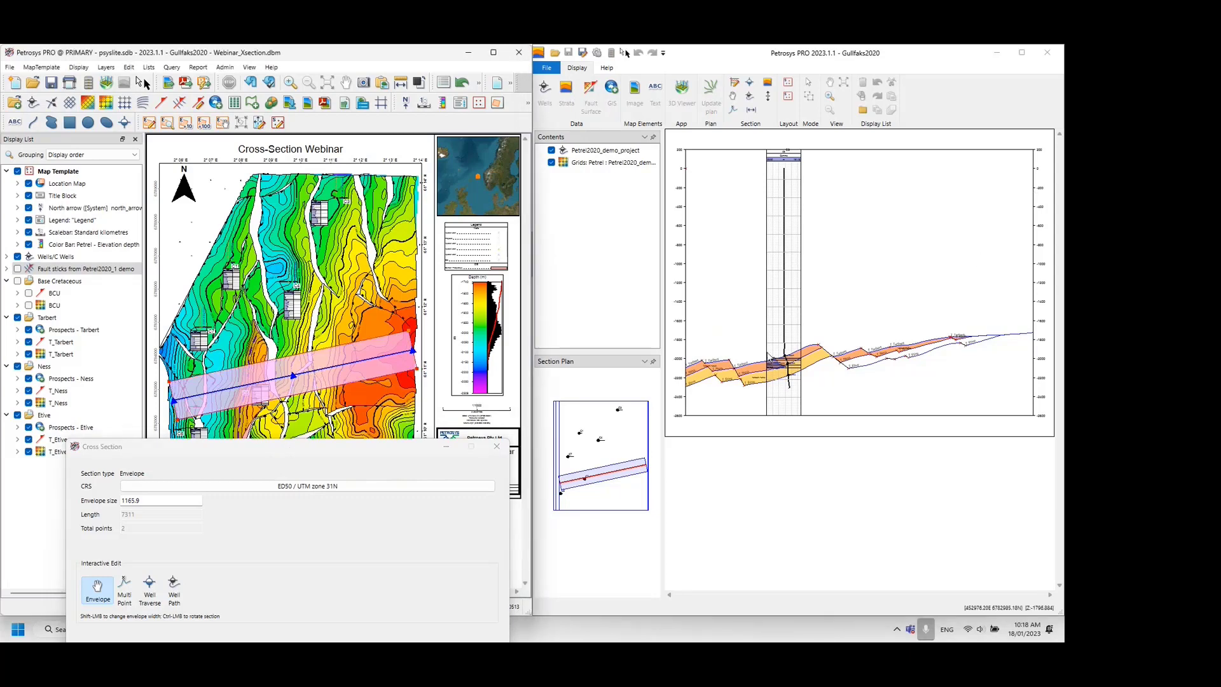
{"action": "mouse_move", "coordinate": [334, 375]}
{"action": "left_mouse_down"}
{"action": "mouse_move", "coordinate": [329, 365]}
{"action": "mouse_move", "coordinate": [303, 386]}
{"action": "mouse_move", "coordinate": [333, 365]}
{"action": "left_mouse_up"}
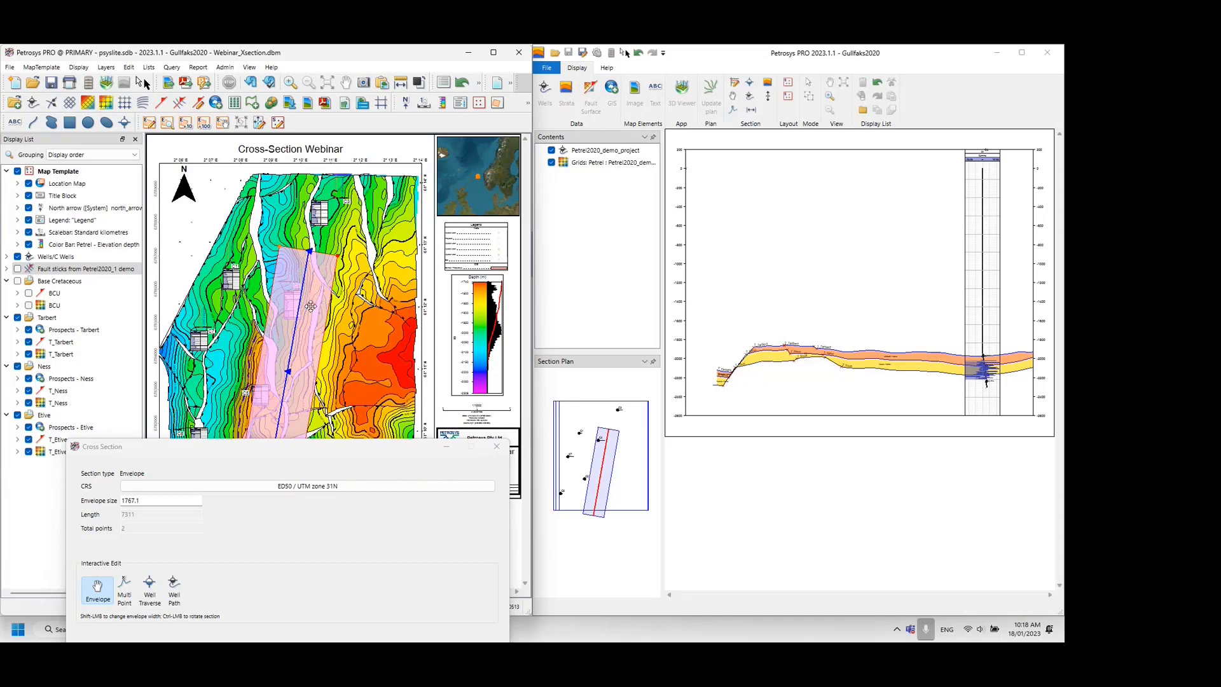
Redefine the section as a well traverse through wells C6, C5, C4 and C3, moving the dialog clear of the map.
{"action": "left_click_drag", "start_coordinate": [226, 446], "coordinate": [227, 436]}
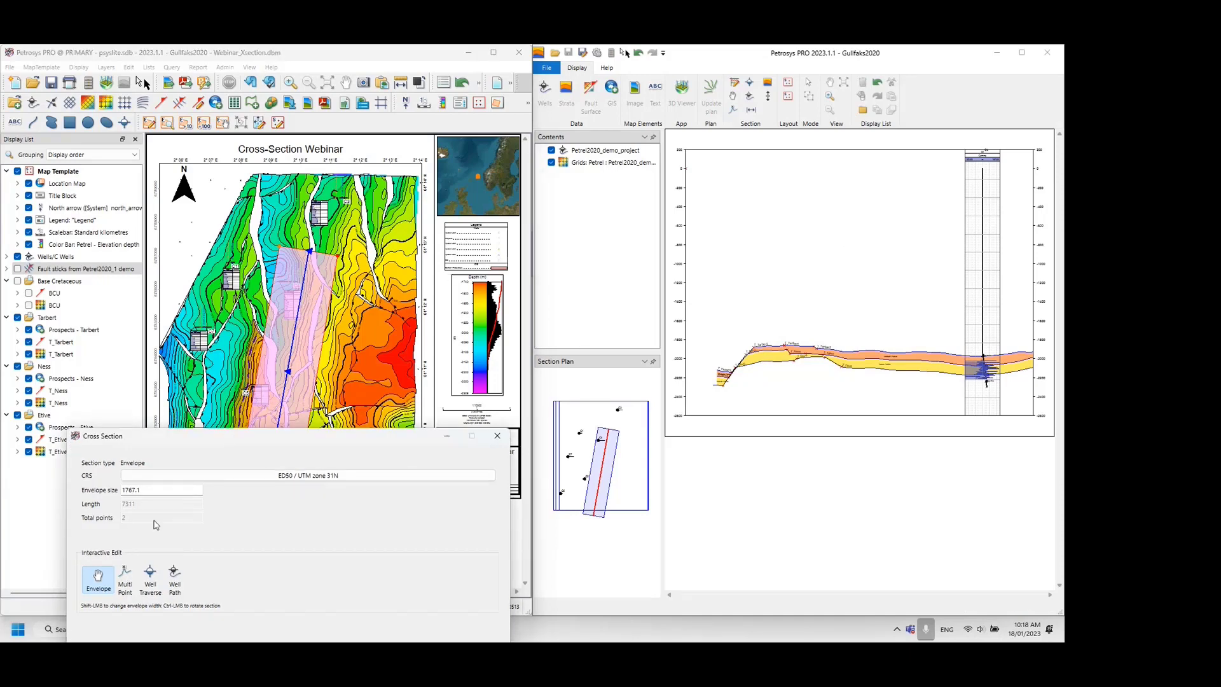
{"action": "left_click", "coordinate": [150, 574]}
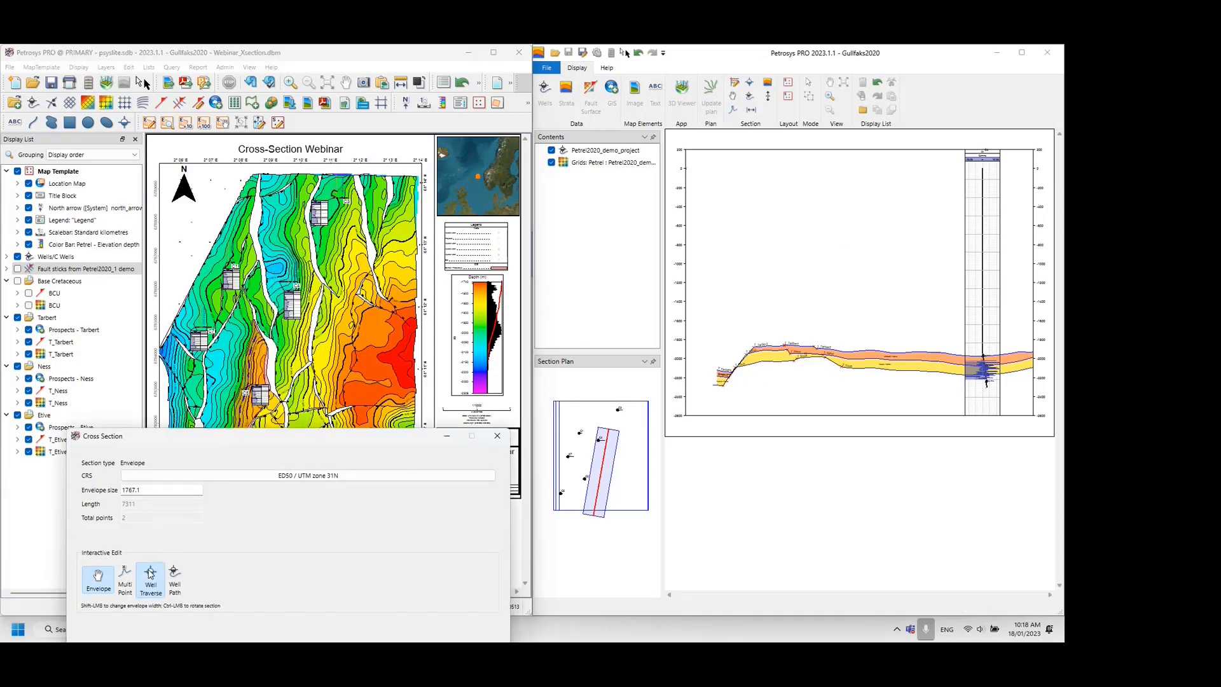
{"action": "left_click_drag", "start_coordinate": [210, 450], "coordinate": [188, 520]}
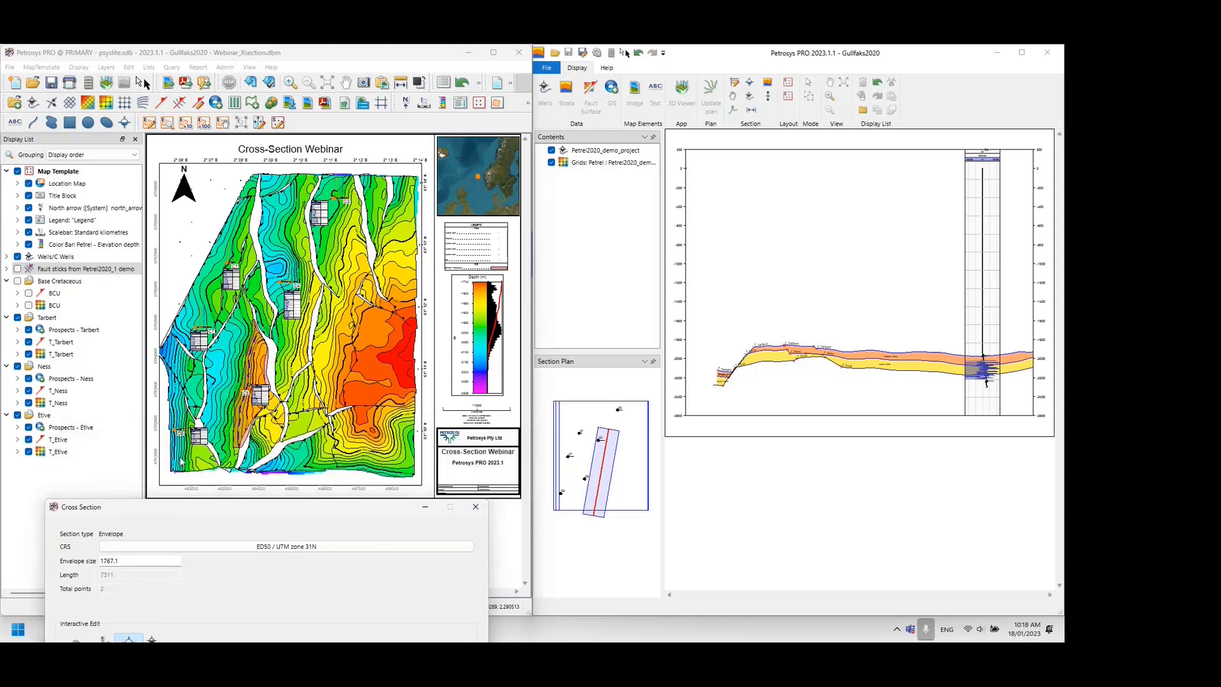
{"action": "left_click", "coordinate": [175, 432]}
{"action": "left_click", "coordinate": [245, 395]}
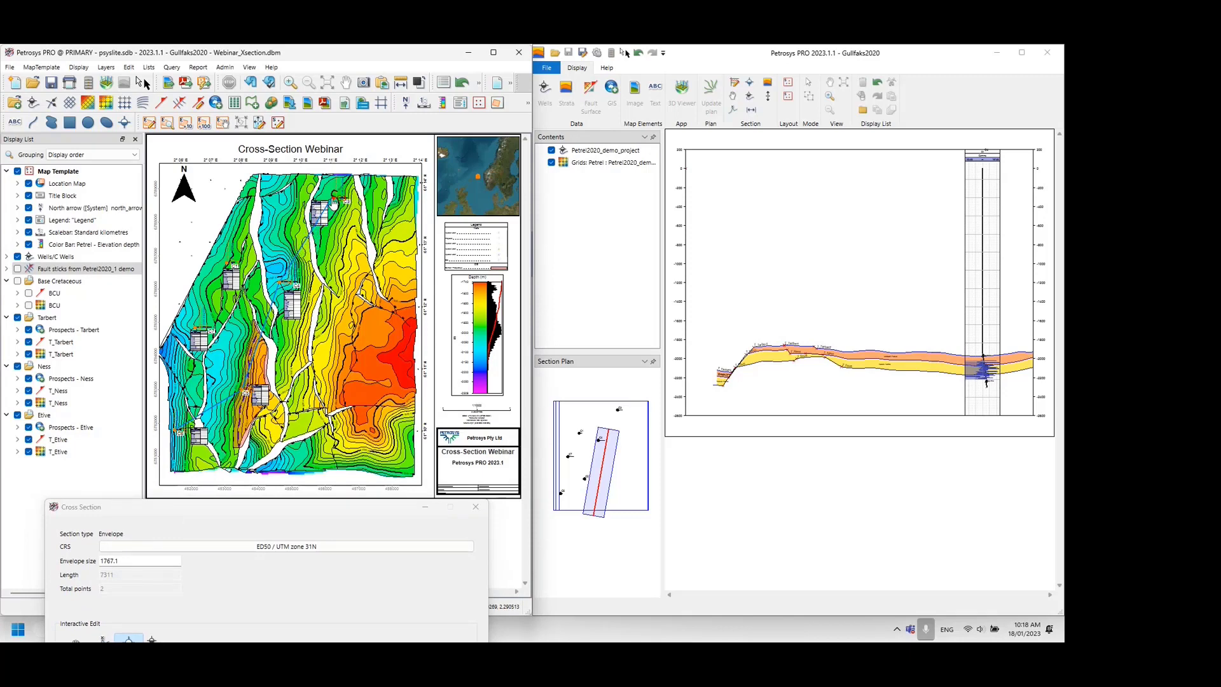
{"action": "double_click", "coordinate": [333, 203]}
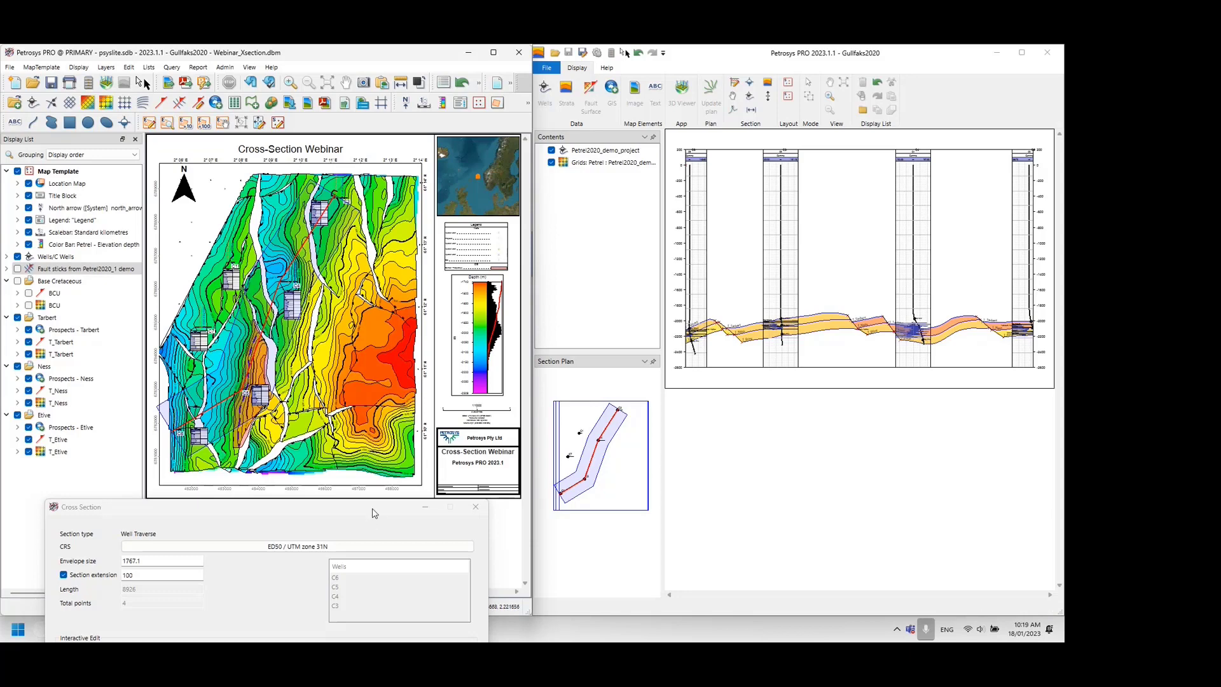
Close the Cross Section dialog, minimize the map window and maximize the cross-section window.
{"action": "left_click_drag", "start_coordinate": [374, 510], "coordinate": [403, 419]}
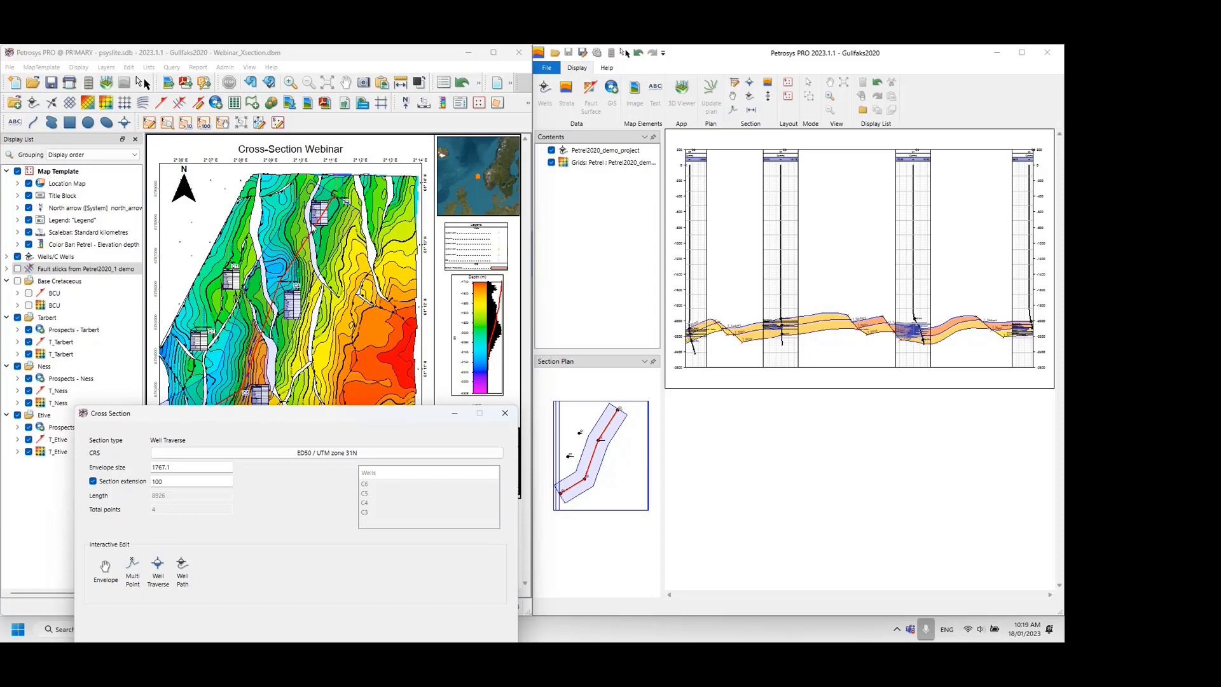
{"action": "left_click", "coordinate": [503, 415]}
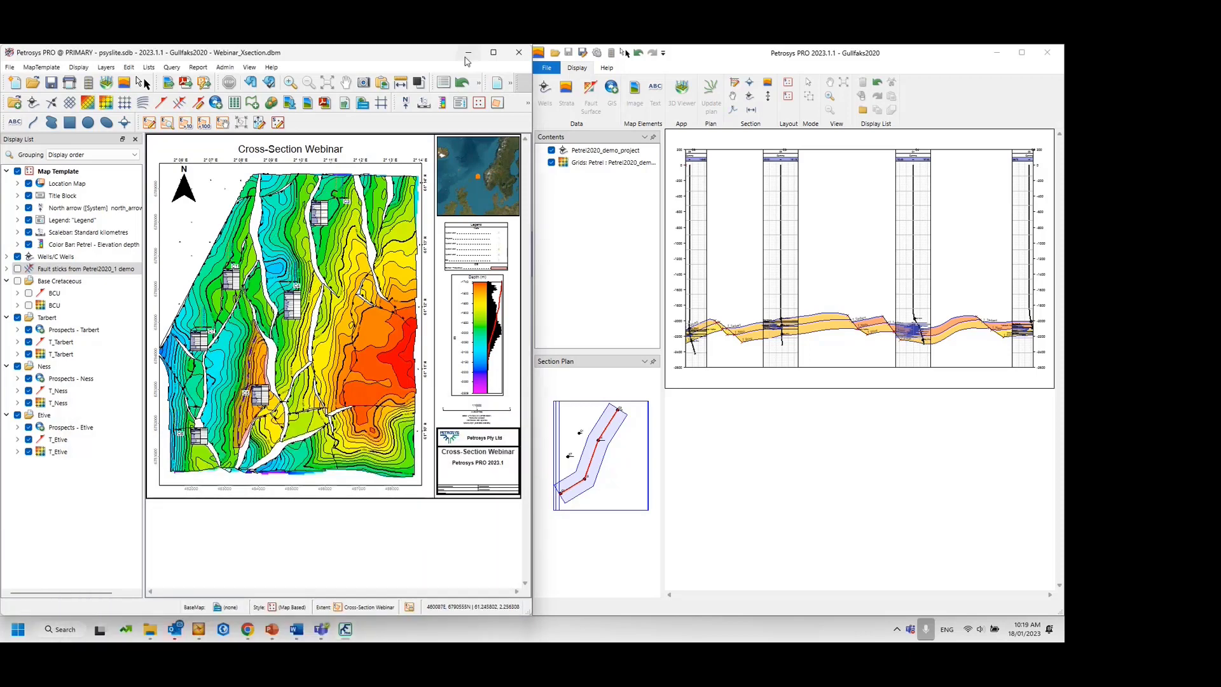
{"action": "left_click", "coordinate": [468, 53]}
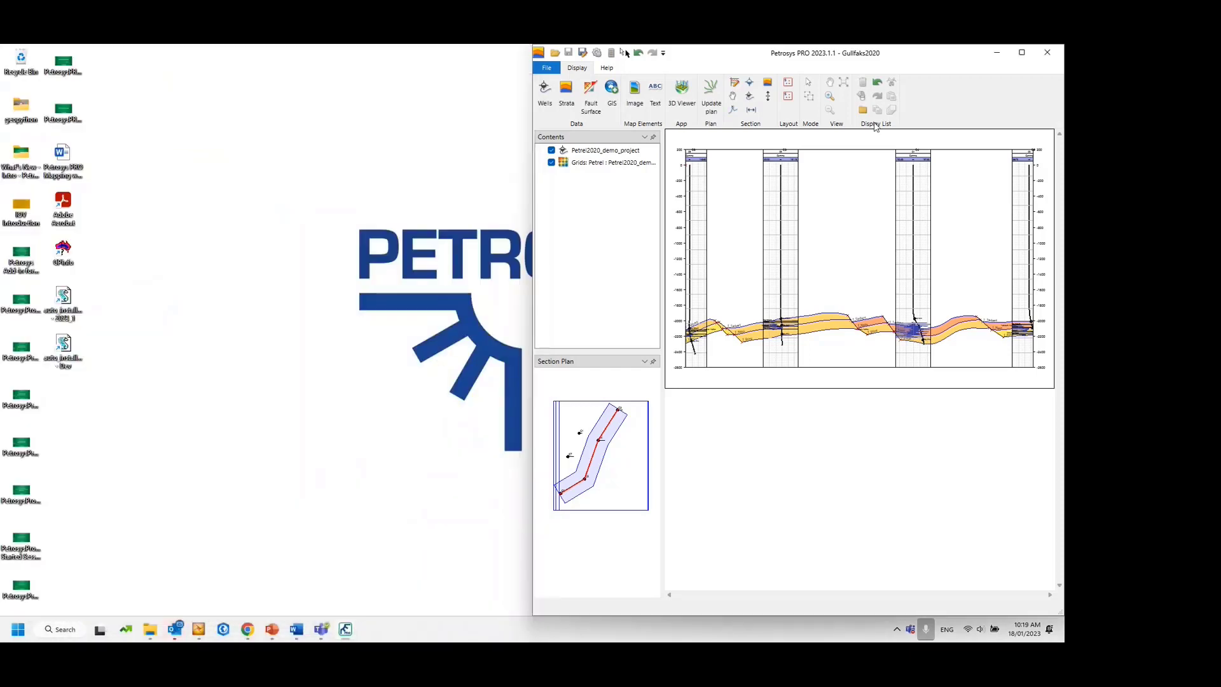
{"action": "left_click", "coordinate": [1026, 56]}
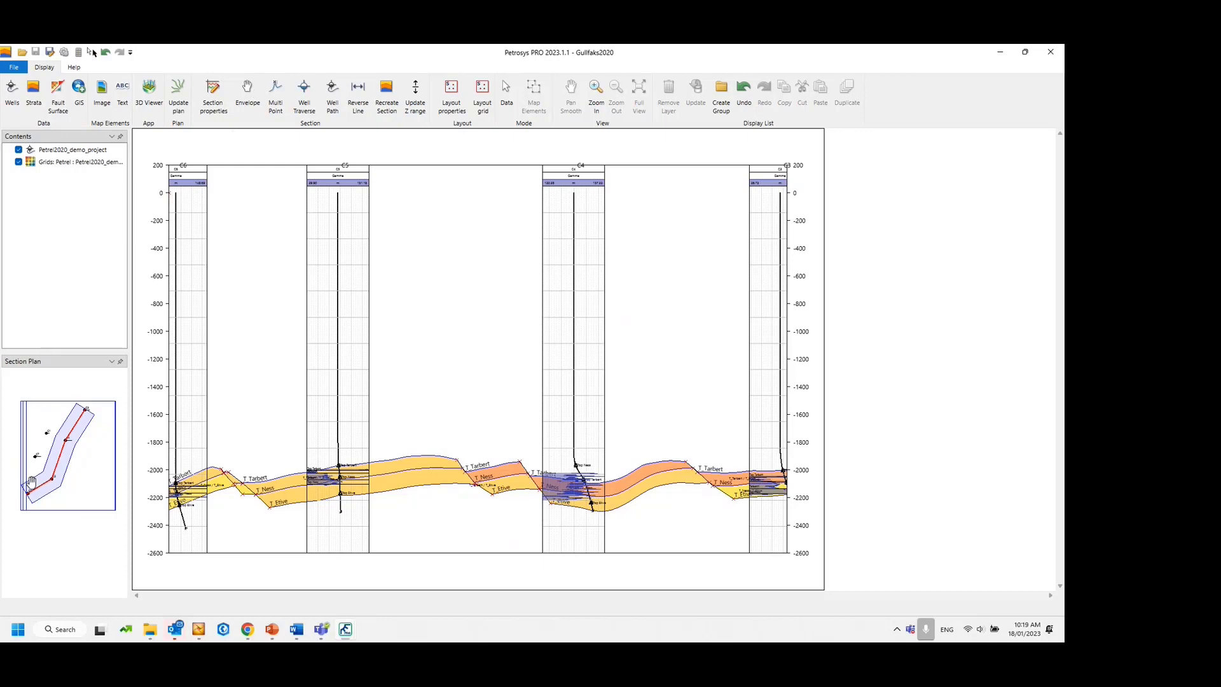
Redefine the section as an envelope, rotate and move it to run nearly east-west through wells C6 and C5, and widen it to about 2197.
{"action": "left_click", "coordinate": [246, 102]}
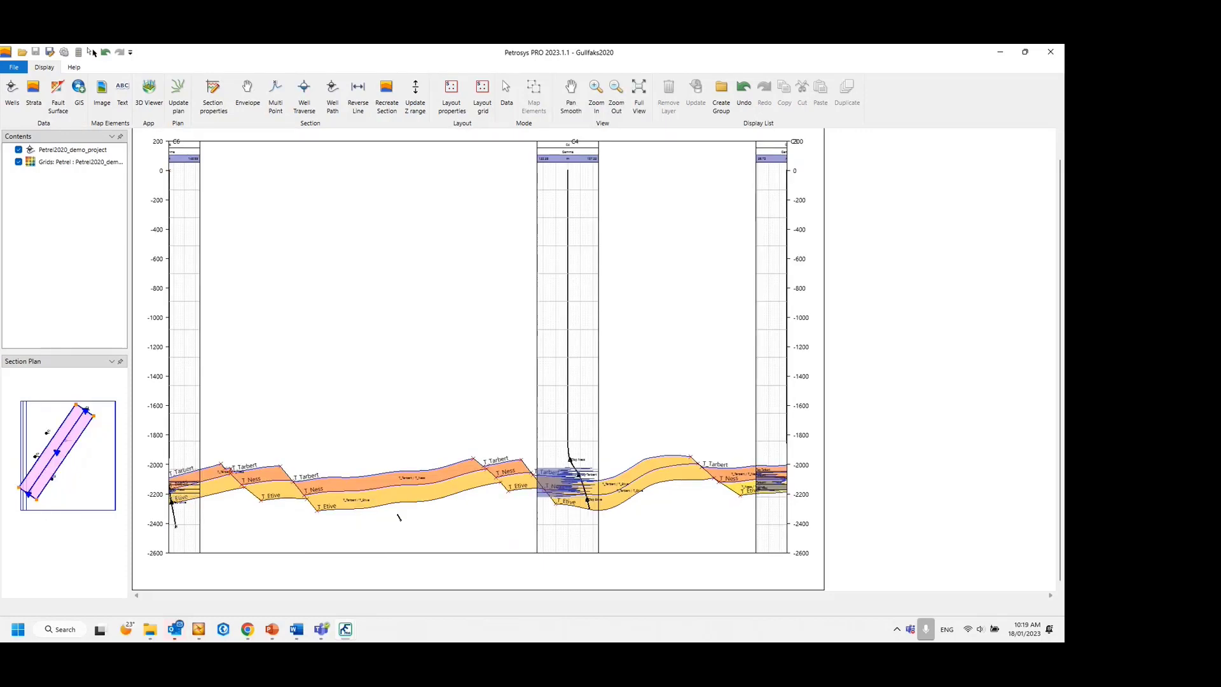
{"action": "left_click_drag", "start_coordinate": [61, 446], "coordinate": [60, 456]}
{"action": "scroll", "coordinate": [60, 457], "scroll_direction": "down", "scroll_amount": 5}
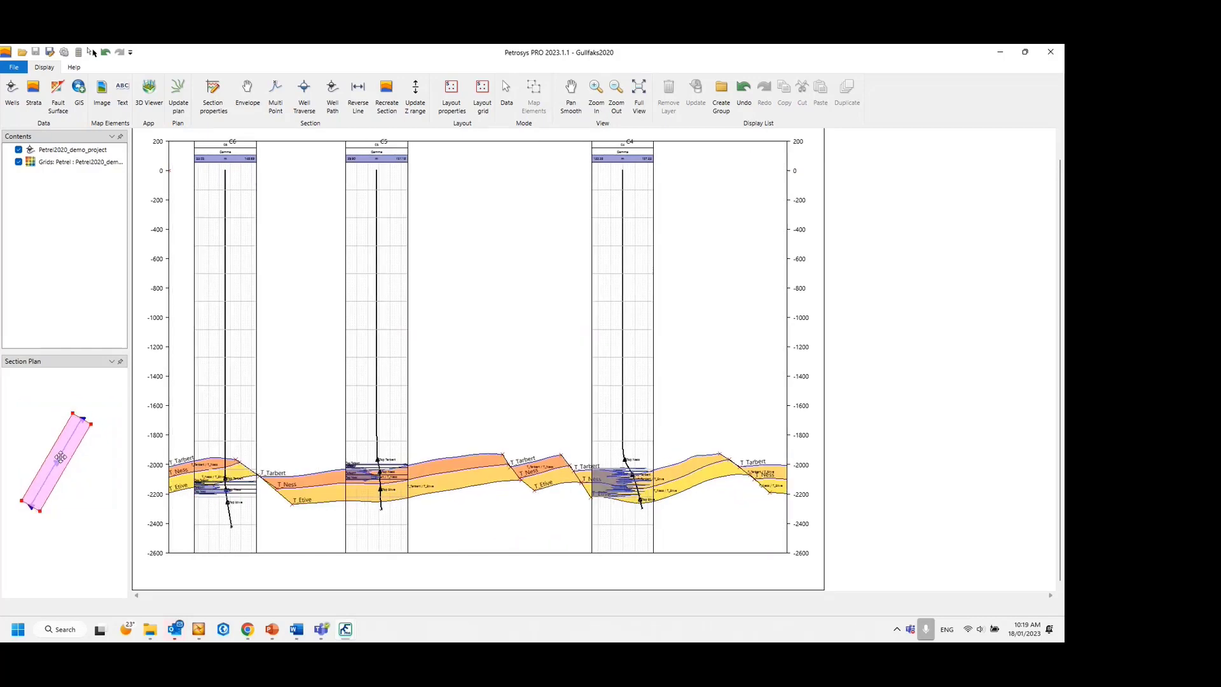
{"action": "scroll", "coordinate": [60, 456], "scroll_direction": "down", "scroll_amount": 4}
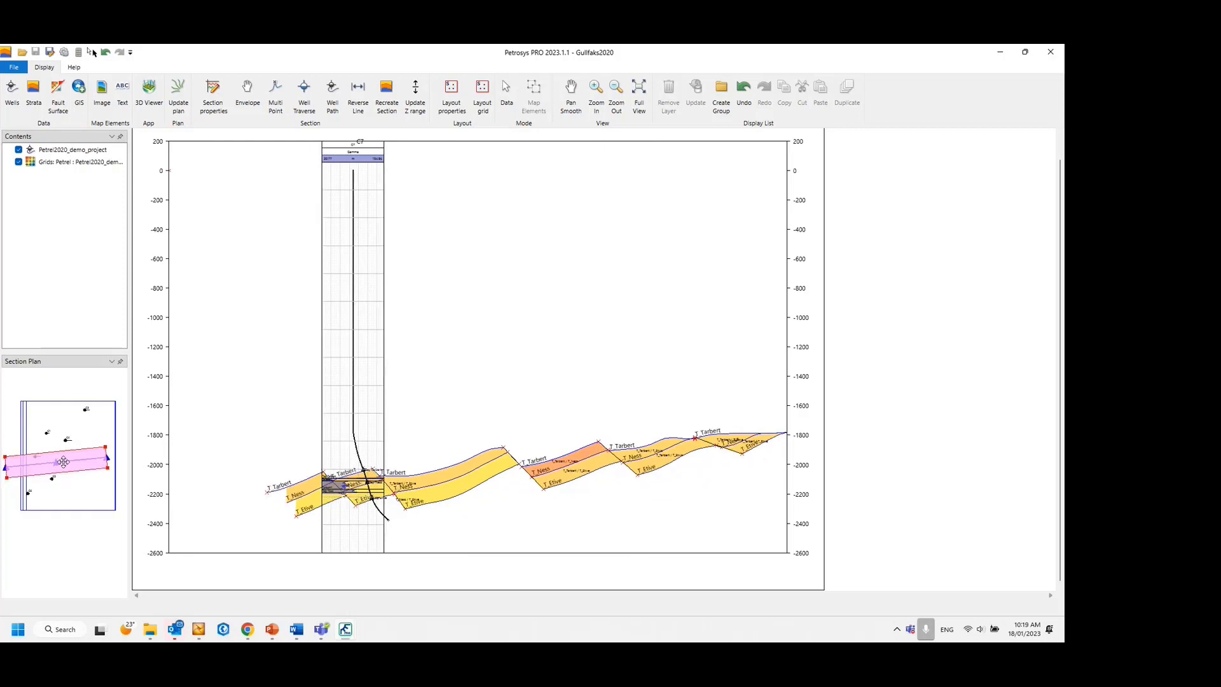
{"action": "mouse_move", "coordinate": [64, 463]}
{"action": "left_mouse_down"}
{"action": "mouse_move", "coordinate": [76, 469]}
{"action": "mouse_move", "coordinate": [69, 484]}
{"action": "left_mouse_up"}
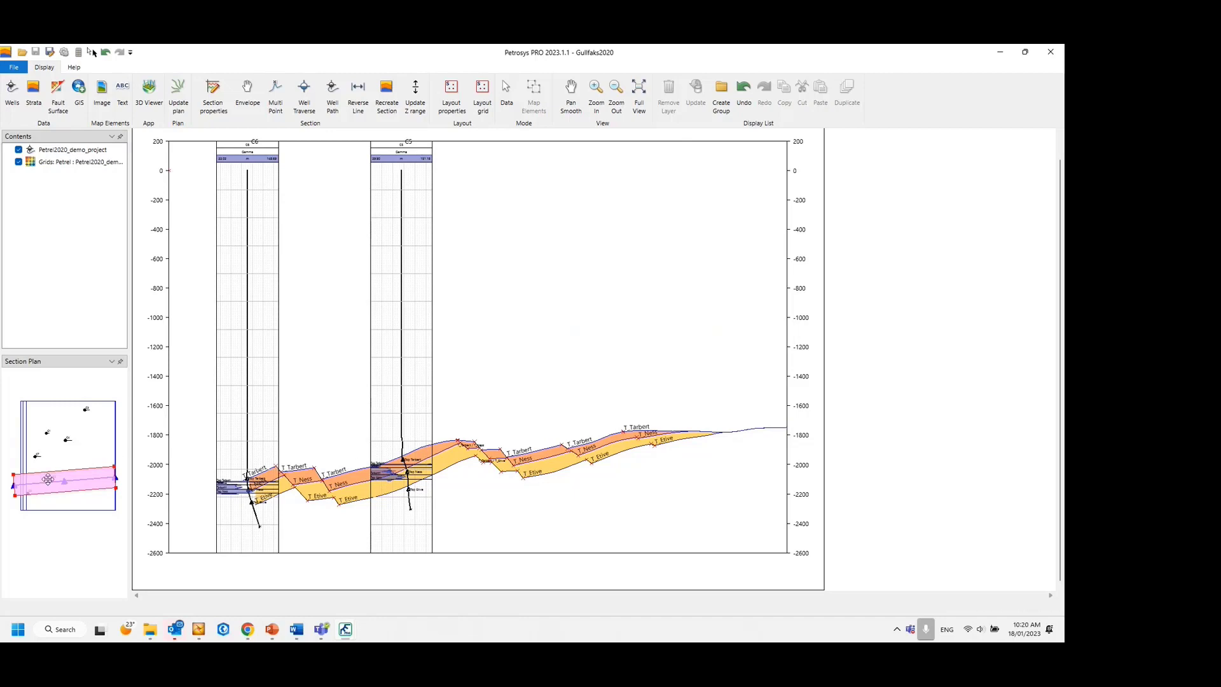
{"action": "scroll", "coordinate": [51, 483], "scroll_direction": "up", "scroll_amount": 3}
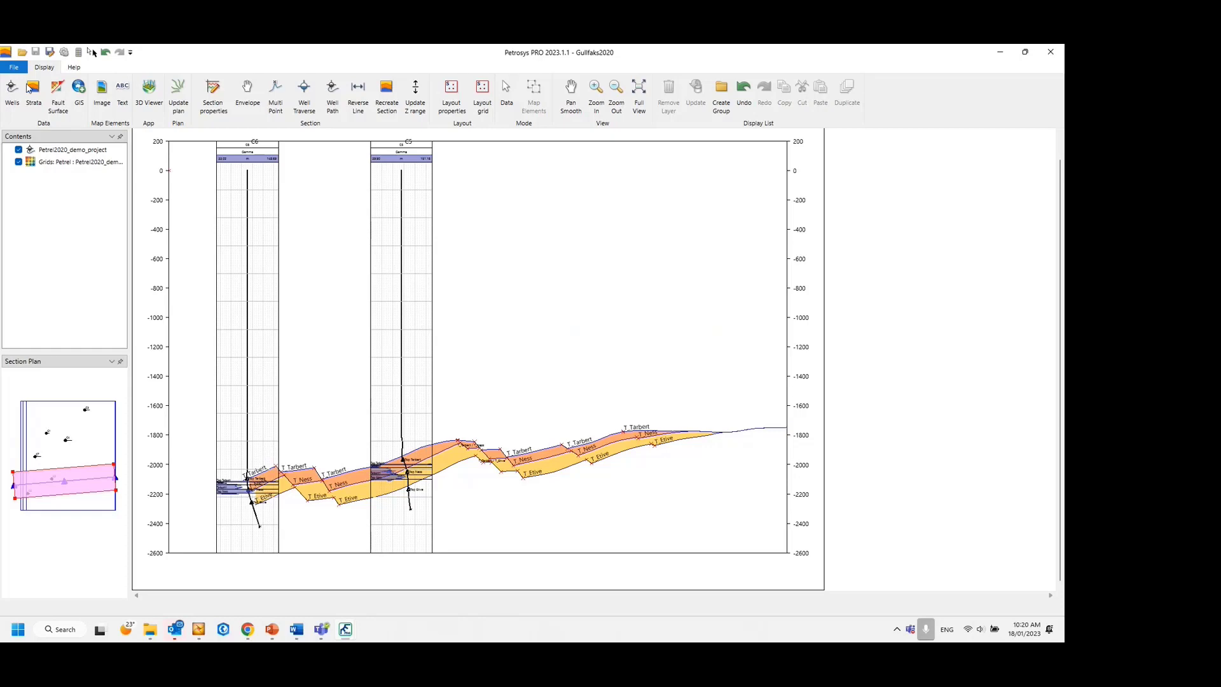
Display the 22 selected Petrel fault surfaces from Petrel2020_demo_project on the cross-section, keeping data type ELEVATION_DEPTH and no Z scaling.
{"action": "left_click", "coordinate": [58, 91]}
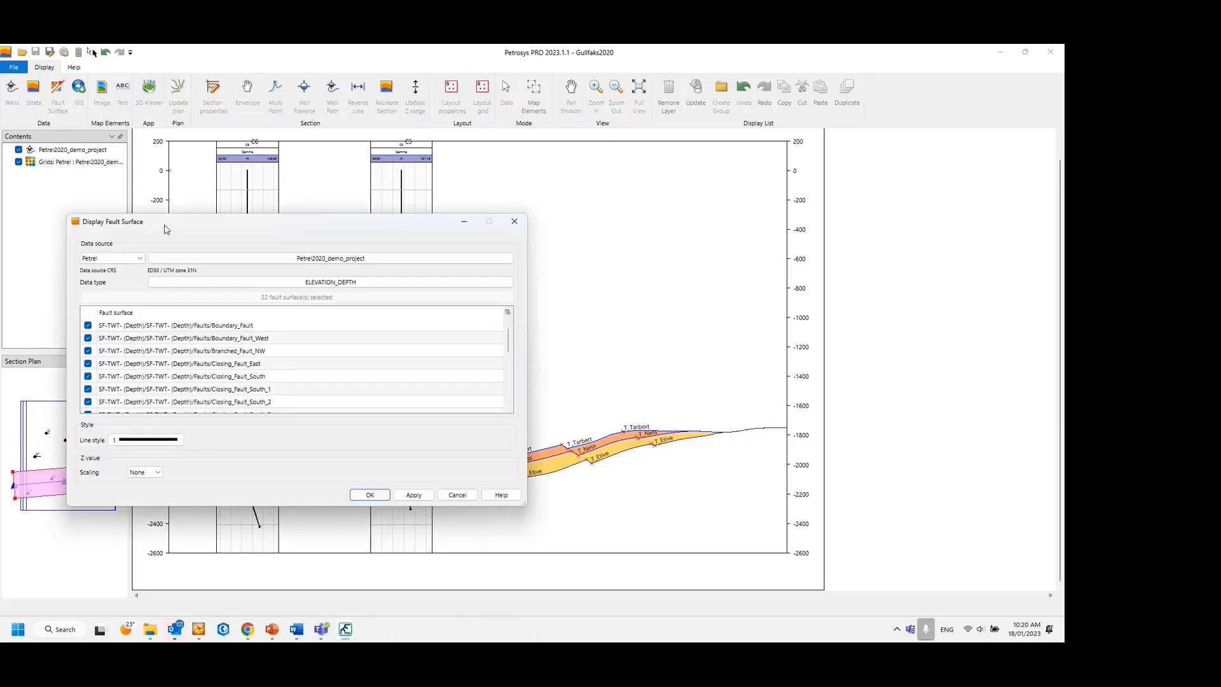
{"action": "left_click_drag", "start_coordinate": [172, 161], "coordinate": [374, 161]}
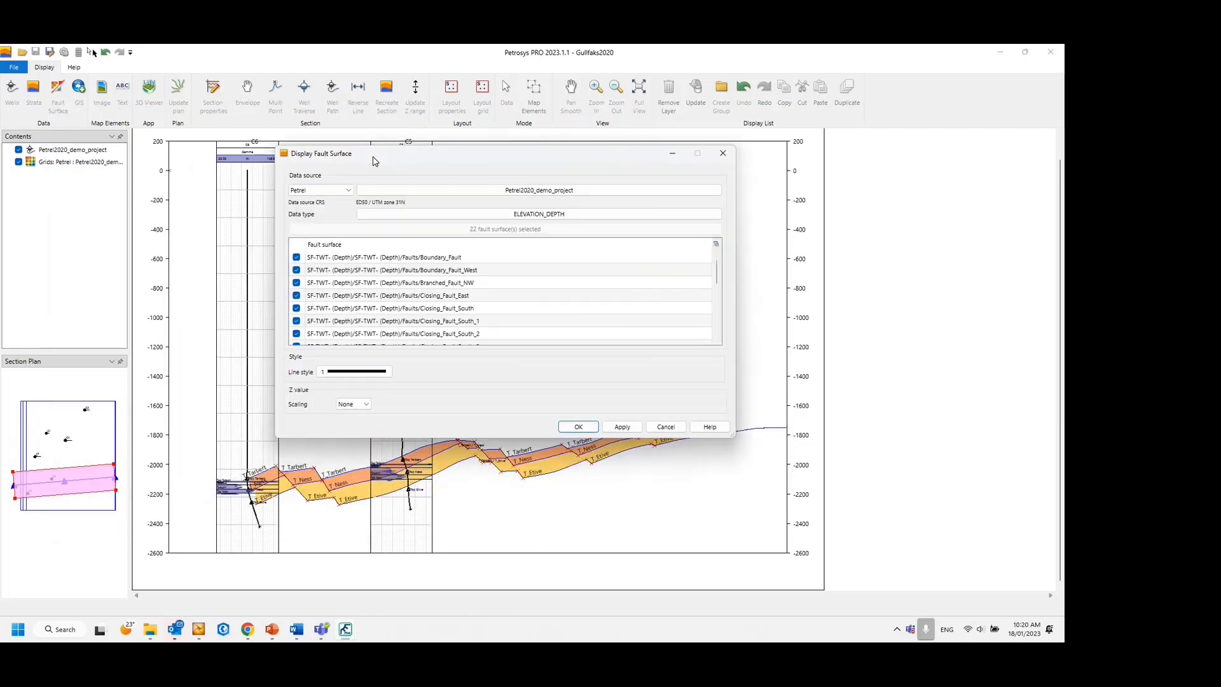
{"action": "left_click", "coordinate": [335, 197]}
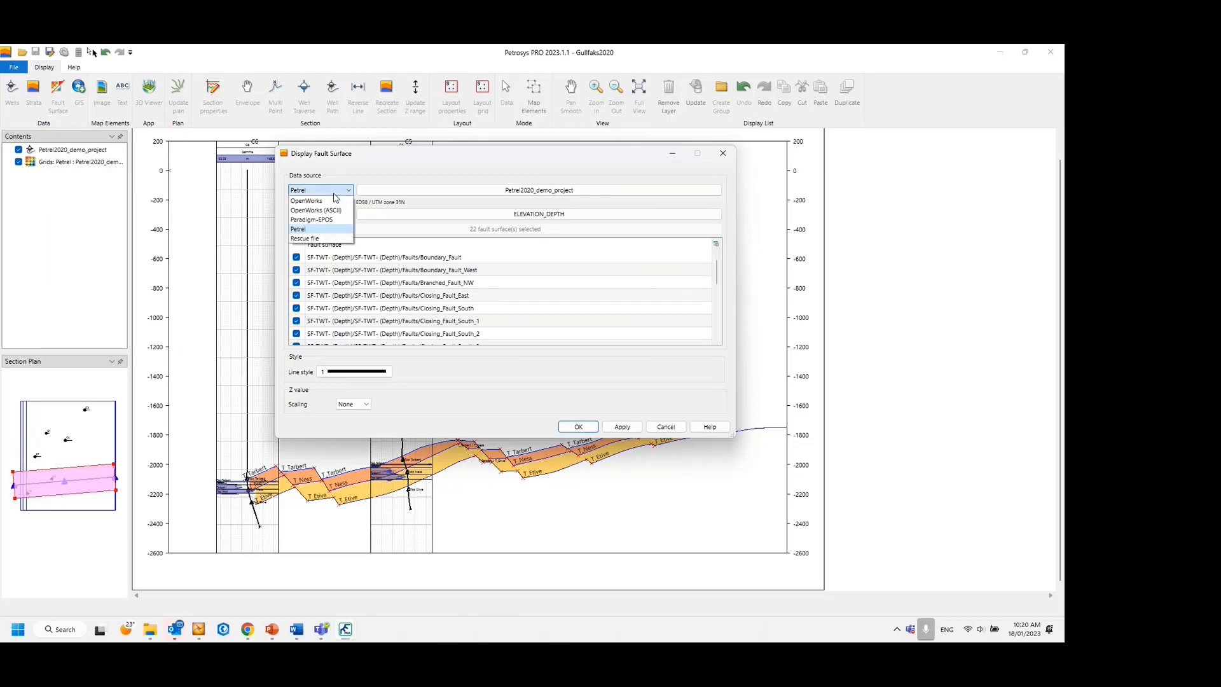
{"action": "left_click", "coordinate": [334, 194]}
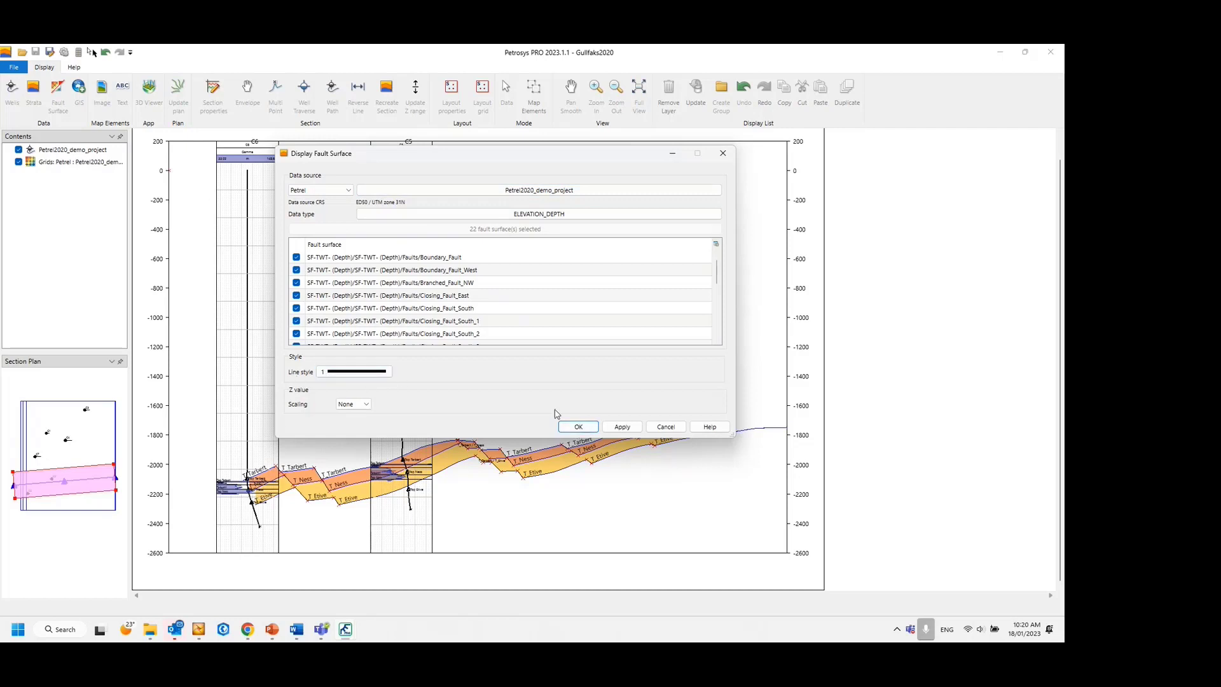
{"action": "left_click", "coordinate": [569, 427]}
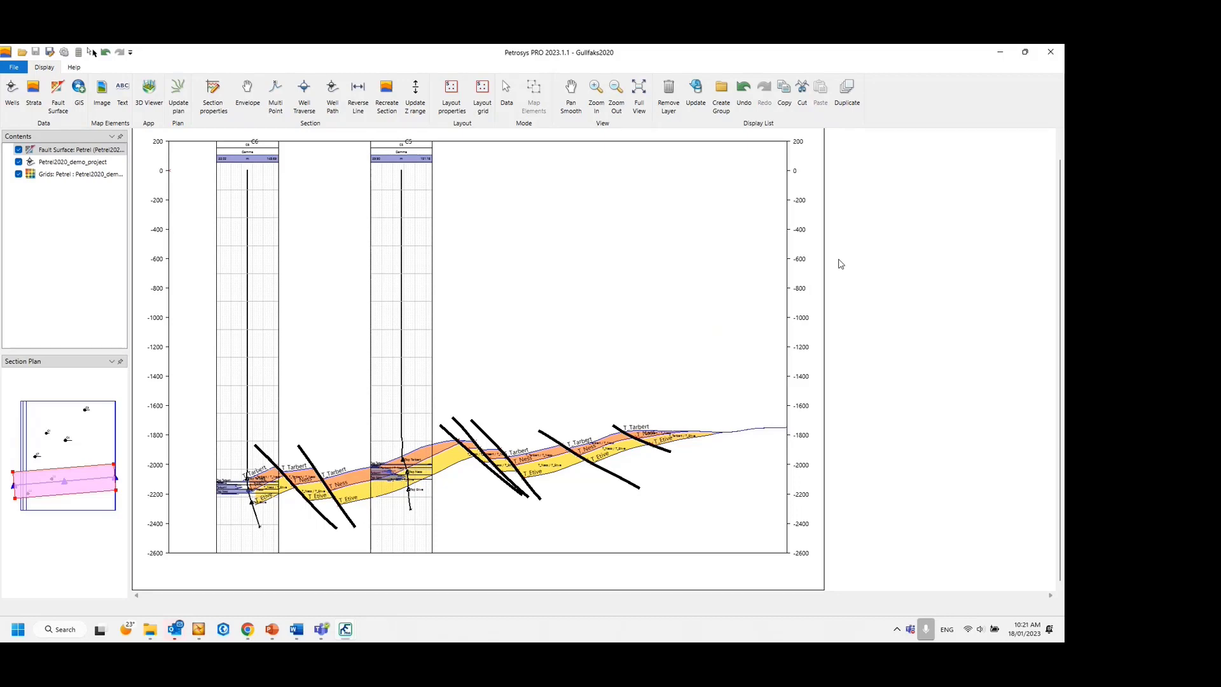
Set the section's top Z value to -1200 in the section properties and apply it, keeping the dialog clear of the wells.
{"action": "left_click", "coordinate": [215, 100]}
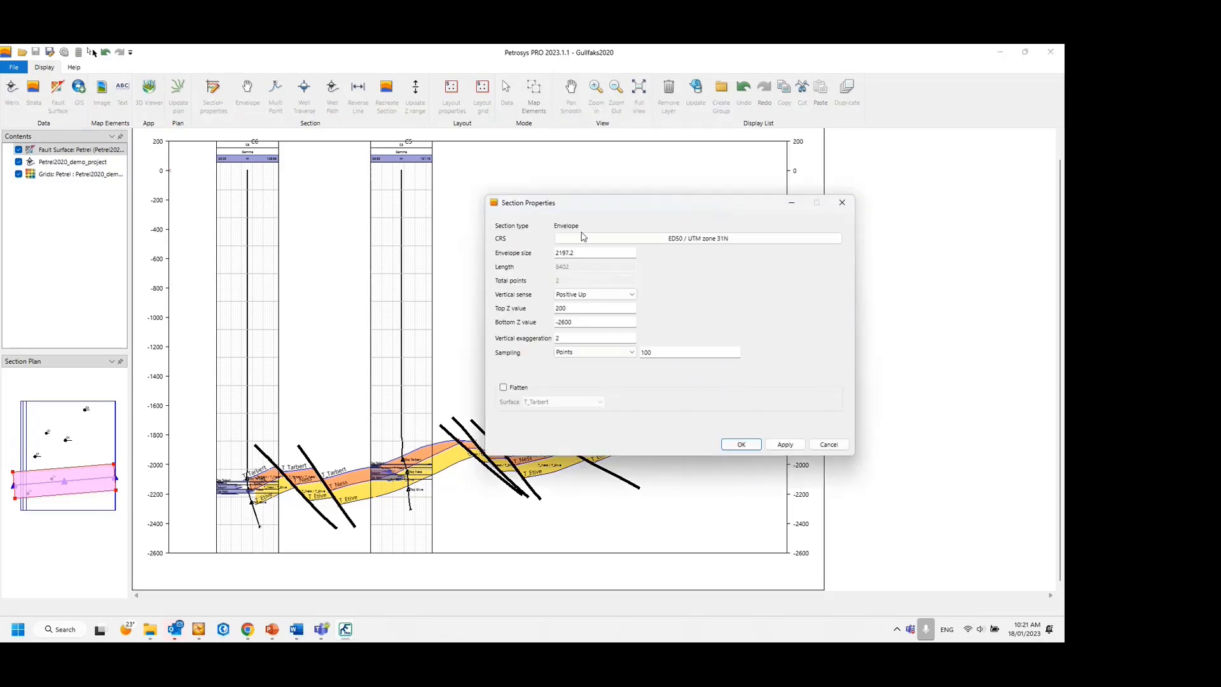
{"action": "left_click_drag", "start_coordinate": [626, 207], "coordinate": [808, 233]}
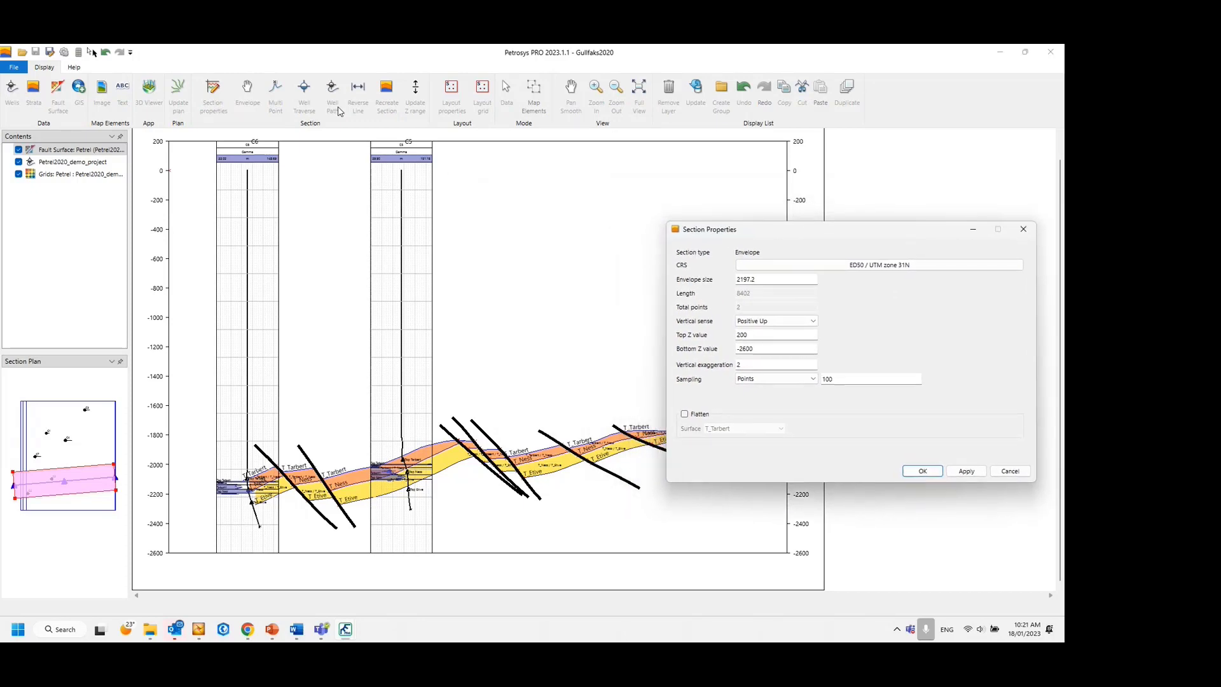
{"action": "left_click", "coordinate": [738, 335]}
{"action": "type", "text": "-1"}
{"action": "left_click", "coordinate": [967, 472]}
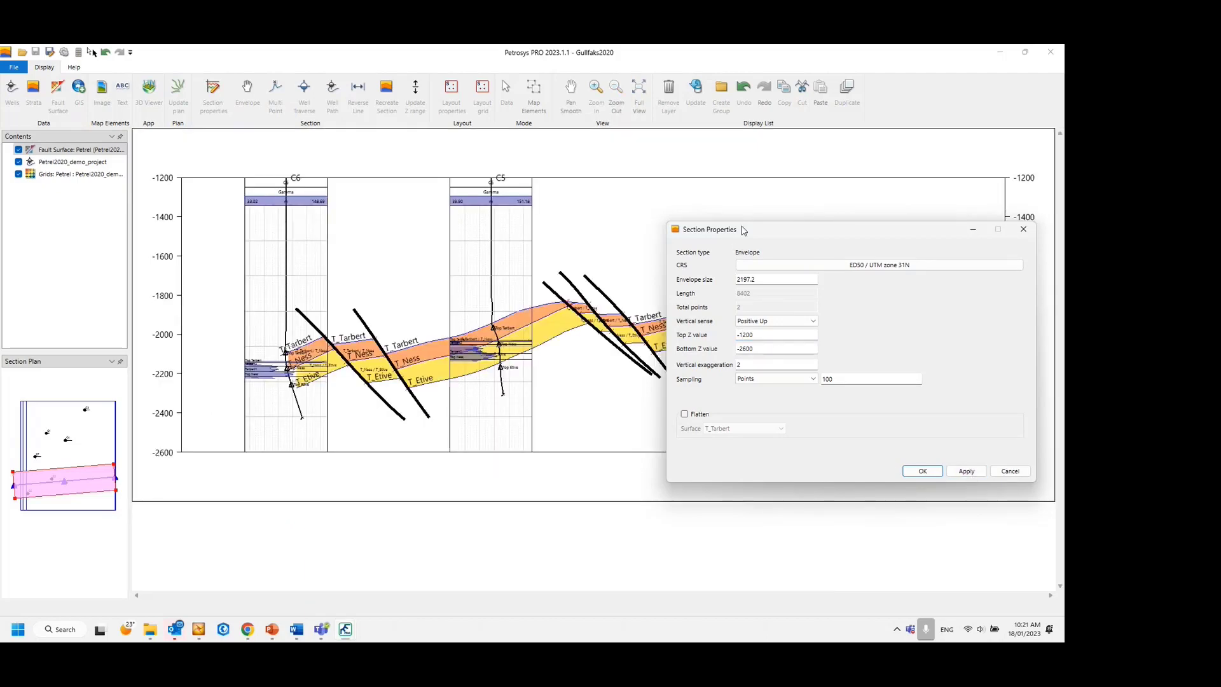
Set the section's vertical exaggeration to 1 and apply it.
{"action": "left_click_drag", "start_coordinate": [744, 230], "coordinate": [739, 176]}
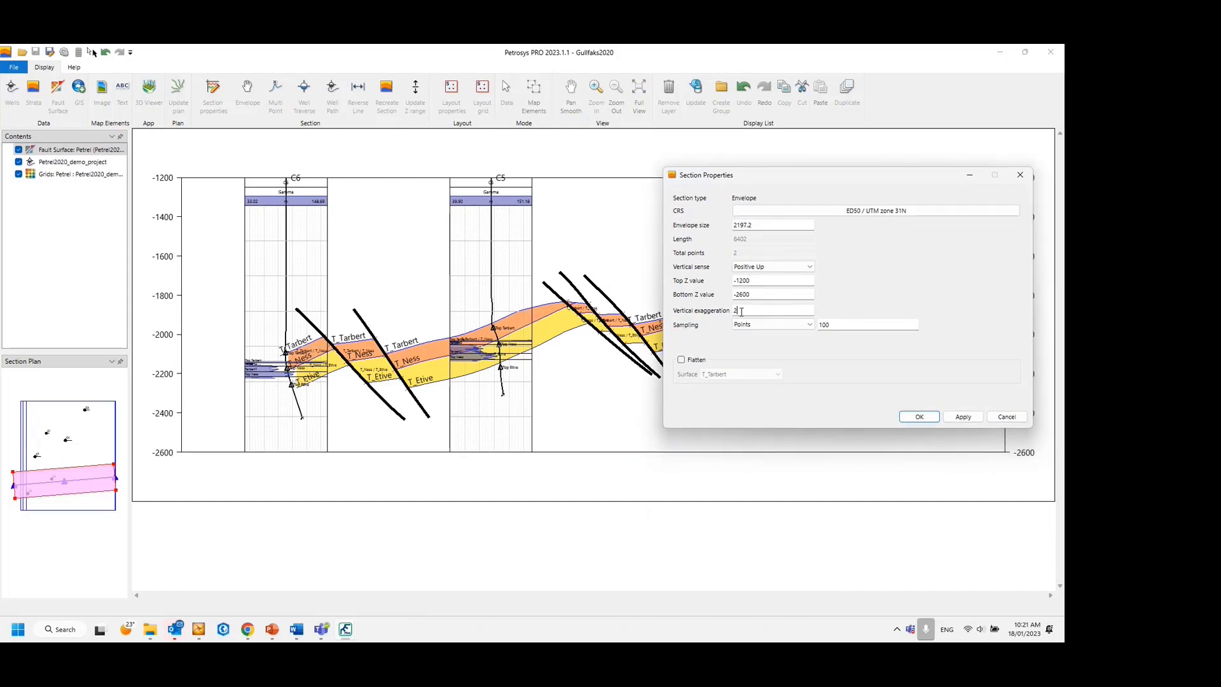
{"action": "left_click_drag", "start_coordinate": [744, 311], "coordinate": [731, 310]}
{"action": "type", "text": "2"}
{"action": "type", "text": "1"}
{"action": "left_click", "coordinate": [957, 417]}
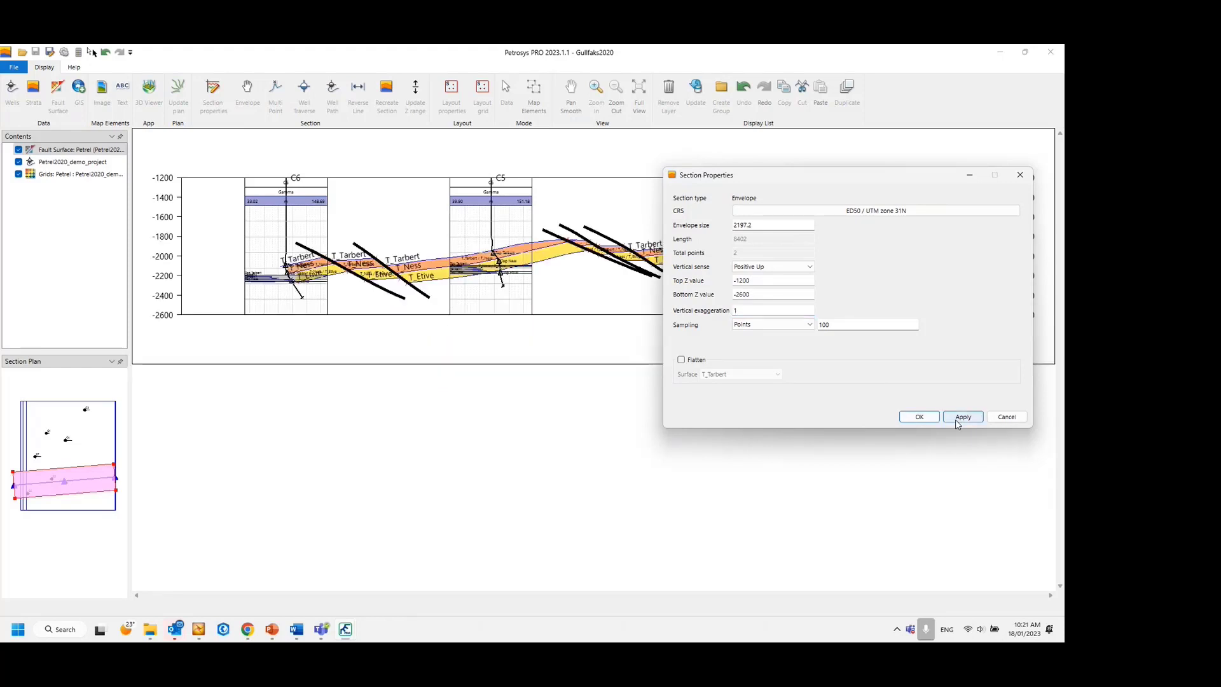
Set the vertical exaggeration back to 2, apply it and accept the section properties.
{"action": "double_click", "coordinate": [742, 312]}
{"action": "type", "text": "2"}
{"action": "left_click", "coordinate": [973, 417]}
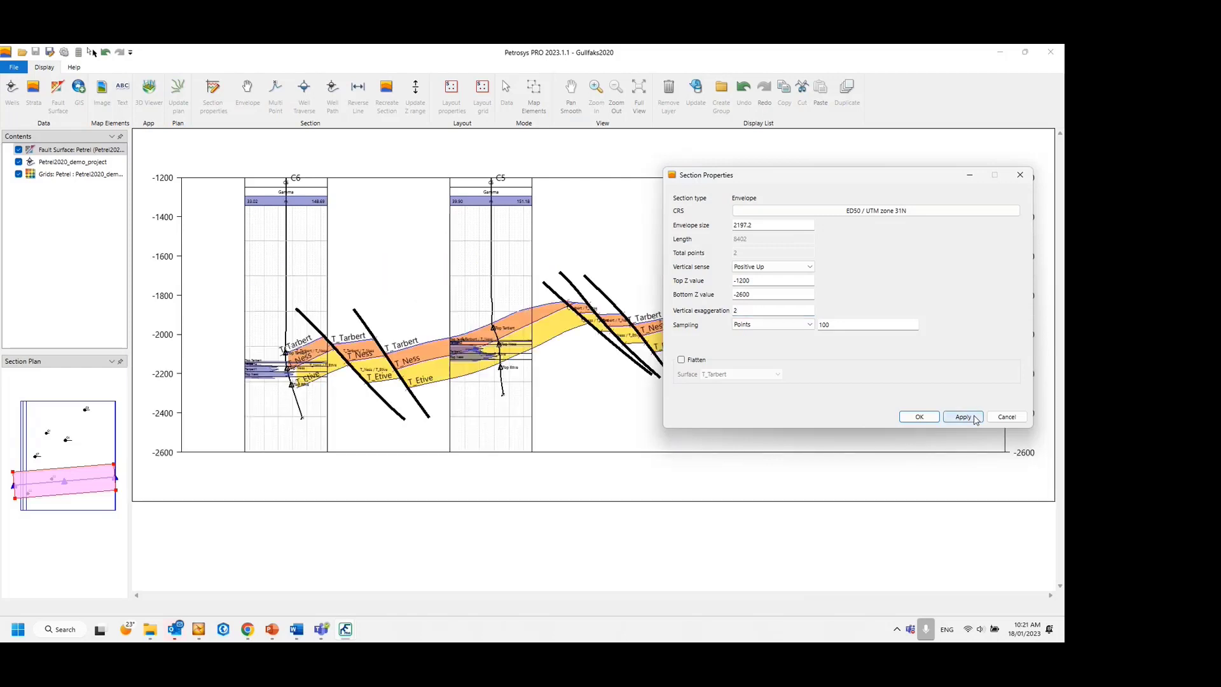
{"action": "left_click", "coordinate": [918, 417]}
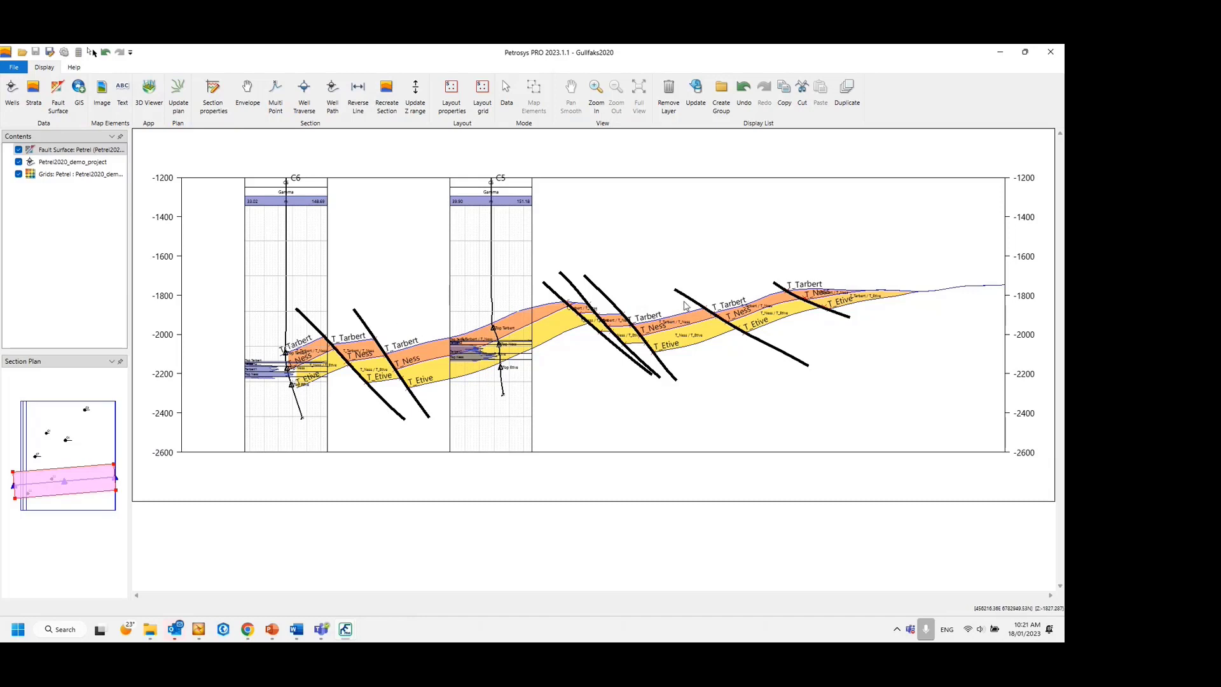
Open the grids layer's strata settings, list the checked grids first and examine the T_Tarbert, T_Ness and T_Etive entries.
{"action": "left_click", "coordinate": [98, 178]}
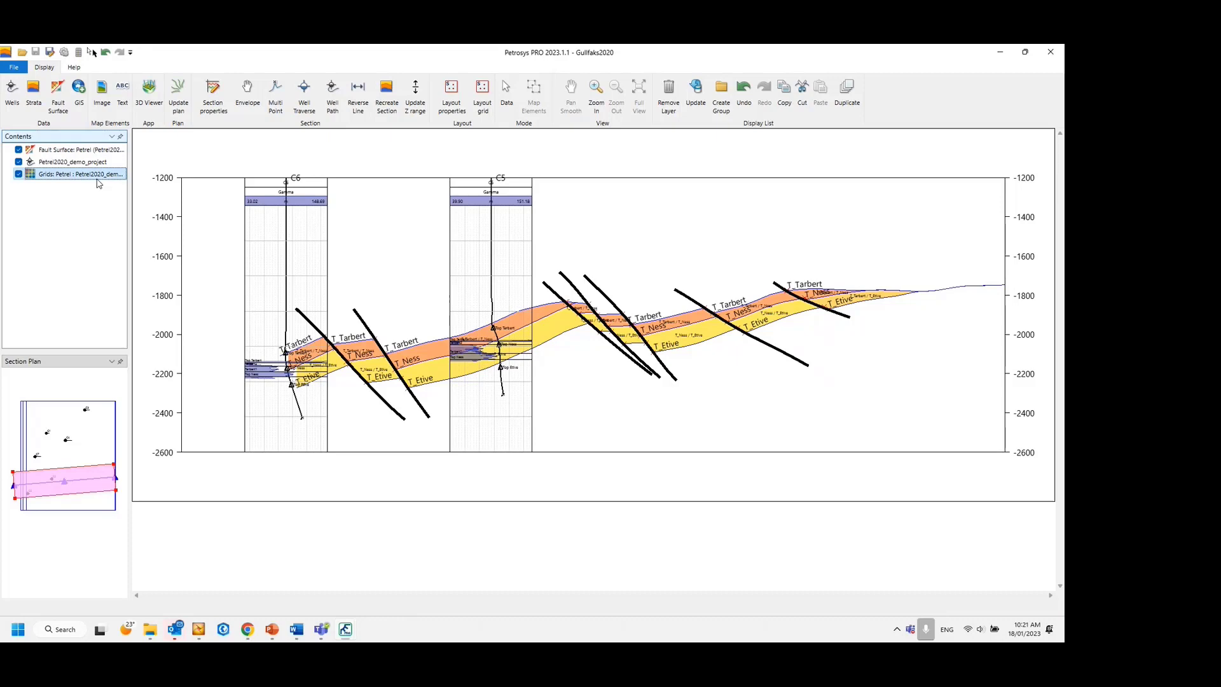
{"action": "double_click", "coordinate": [98, 183]}
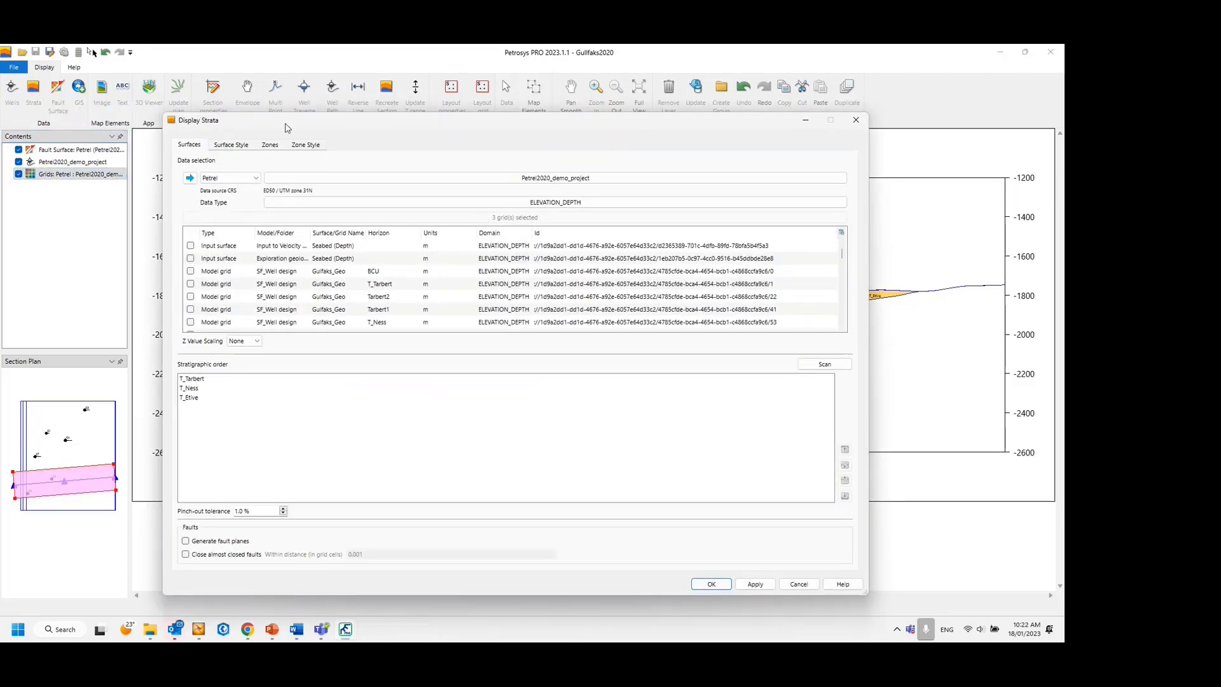
{"action": "left_click_drag", "start_coordinate": [287, 127], "coordinate": [358, 138]}
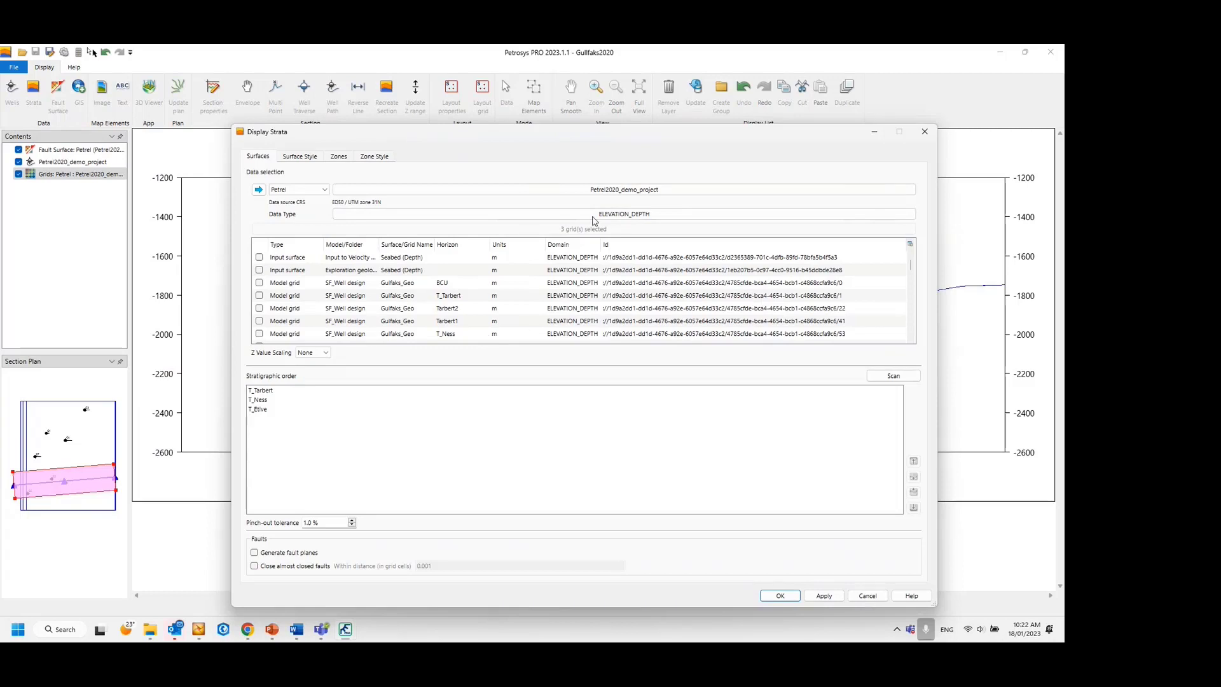
{"action": "left_click", "coordinate": [254, 249]}
{"action": "left_click", "coordinate": [376, 261]}
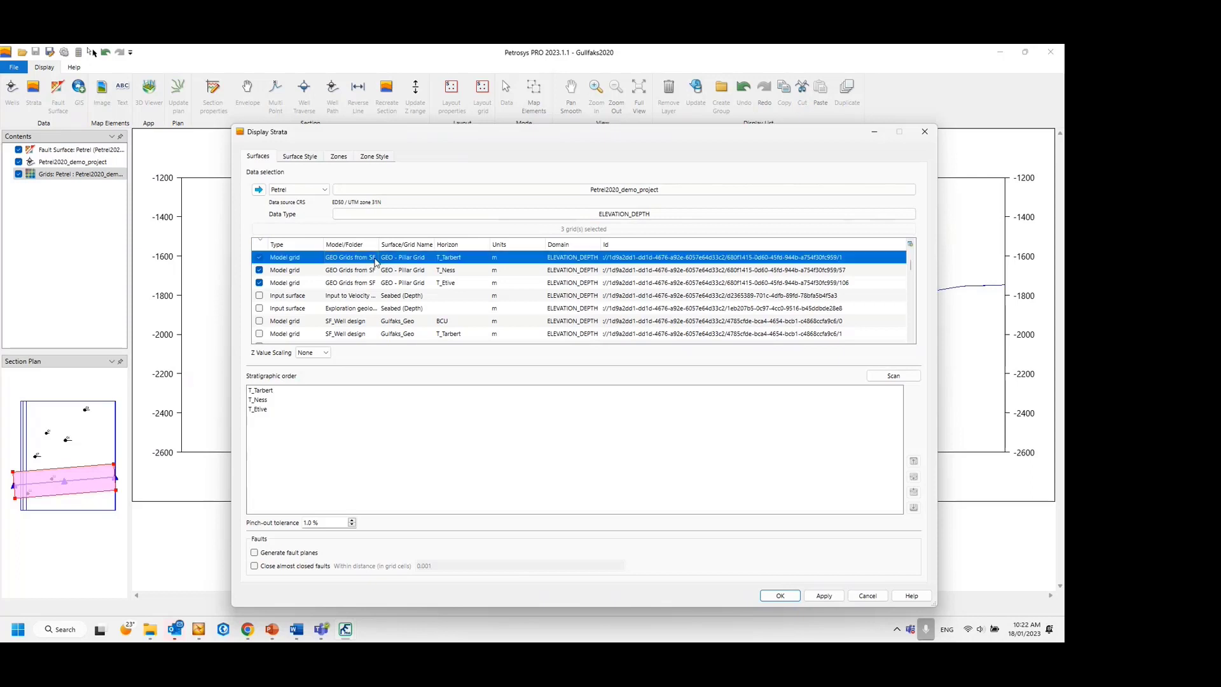
{"action": "left_click", "coordinate": [382, 271]}
{"action": "left_click", "coordinate": [389, 281]}
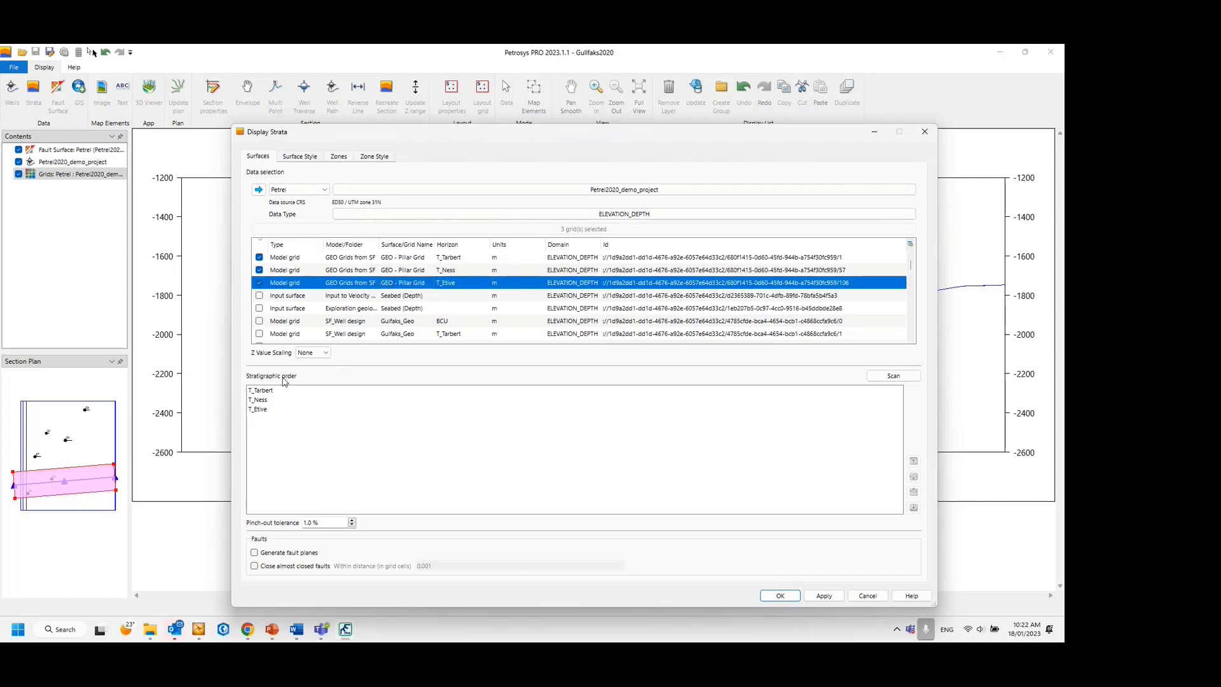
Examine the stratigraphic order of the T_Tarbert, T_Ness and T_Etive surfaces.
{"action": "left_click", "coordinate": [261, 391]}
{"action": "left_click", "coordinate": [258, 400]}
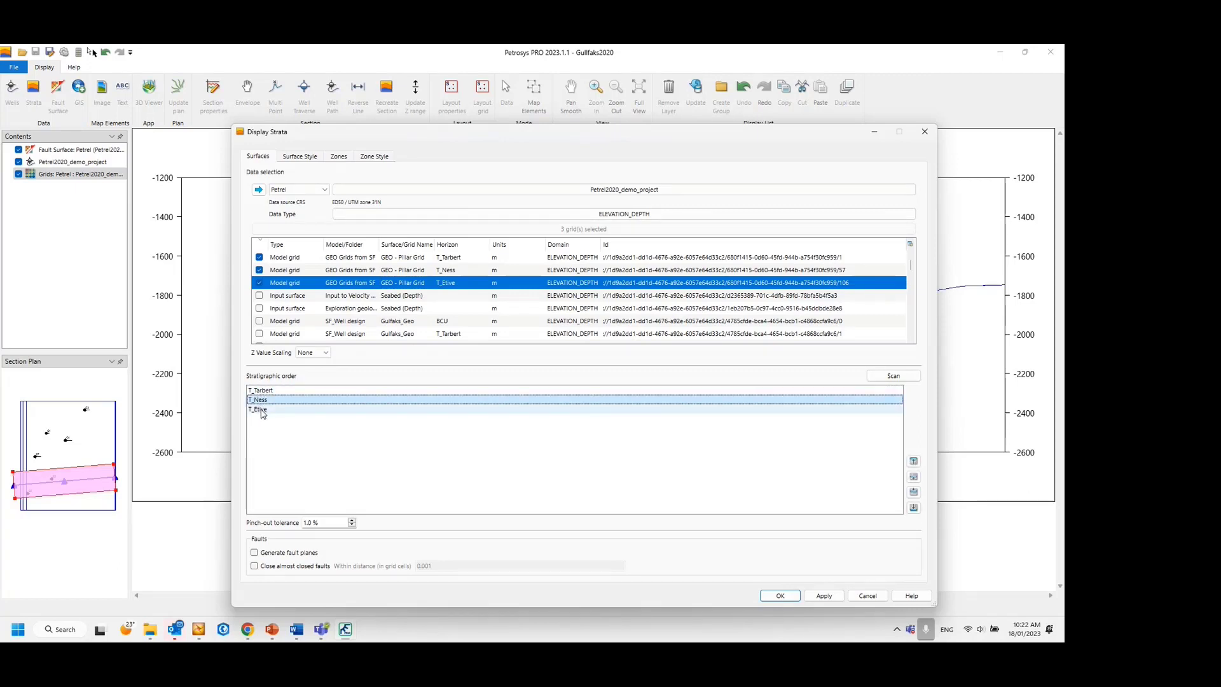
{"action": "left_click", "coordinate": [262, 410]}
{"action": "left_click", "coordinate": [263, 391]}
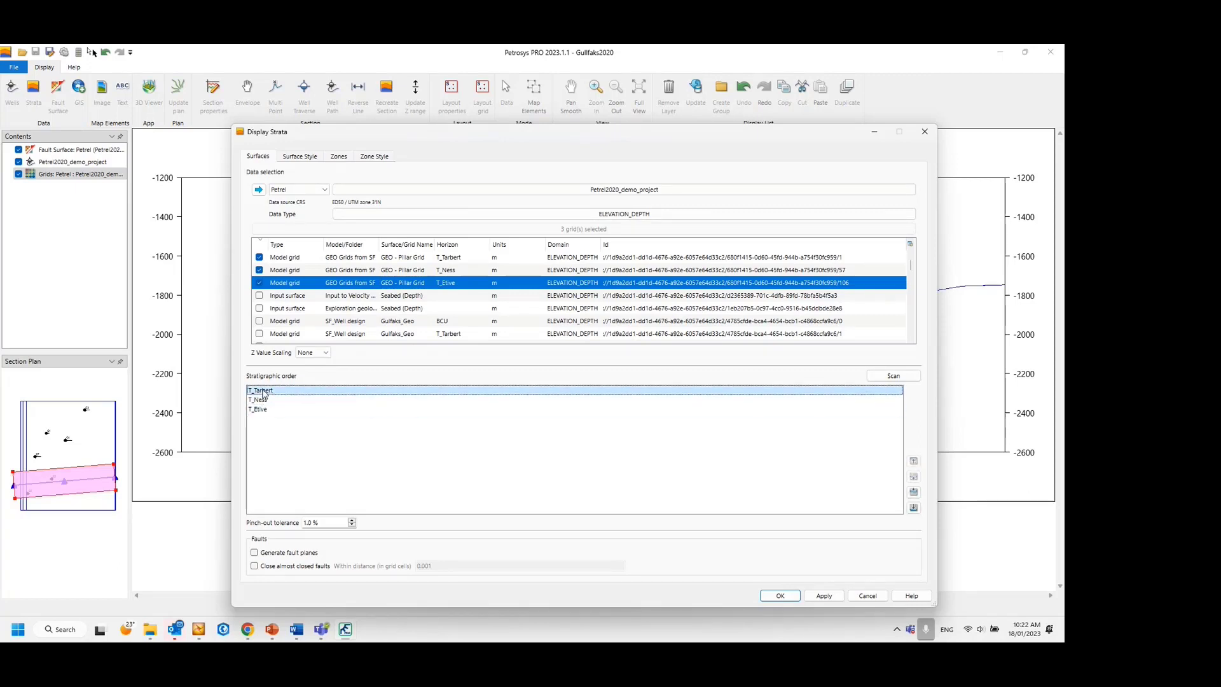
{"action": "left_click", "coordinate": [260, 402]}
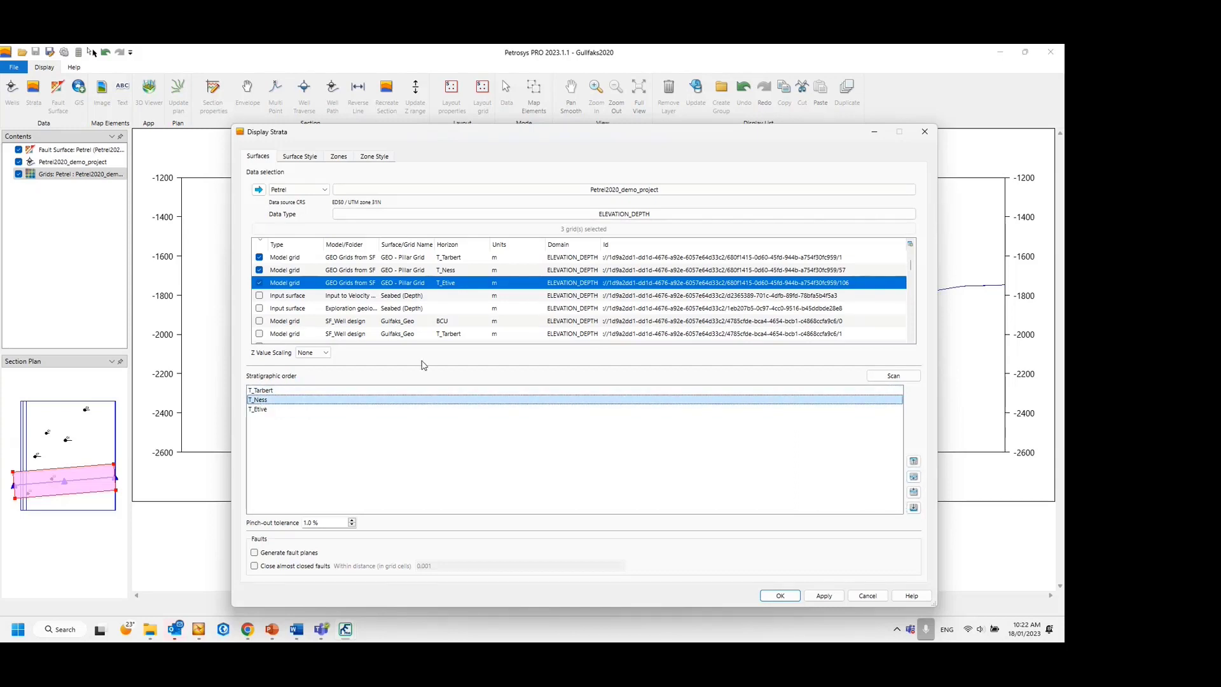
Centre the surface annotations horizontally in the default surface style and apply the change to the section.
{"action": "left_click_drag", "start_coordinate": [433, 139], "coordinate": [407, 105]}
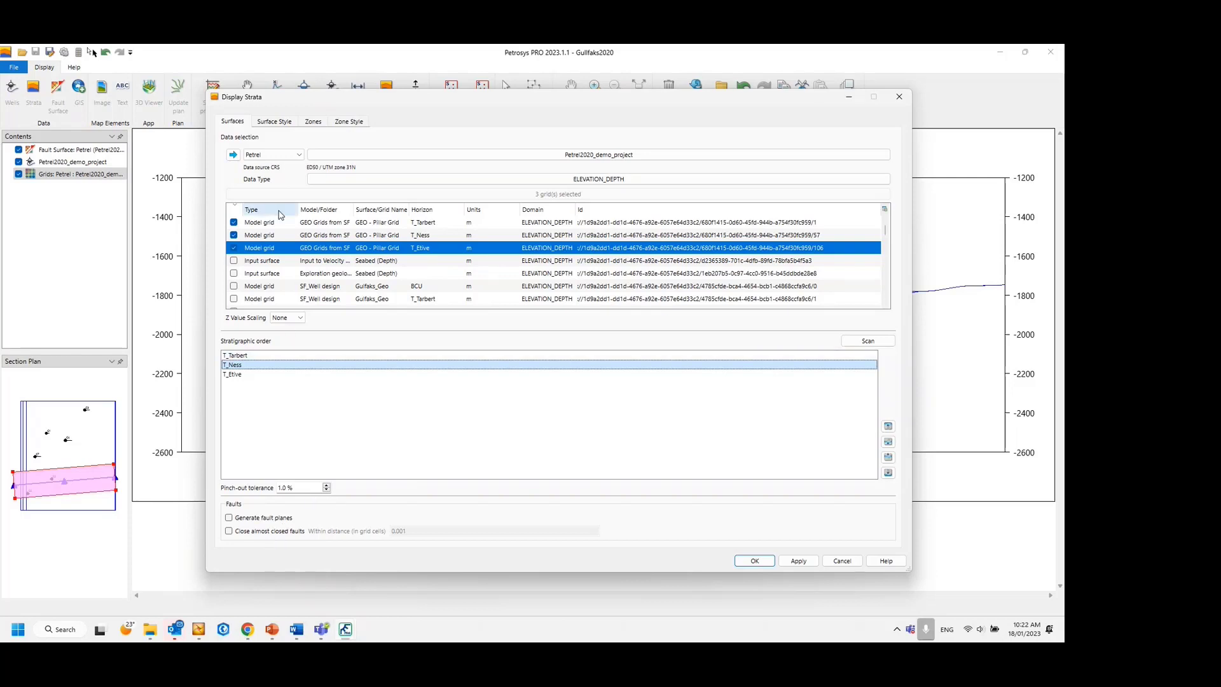
{"action": "left_click", "coordinate": [272, 122]}
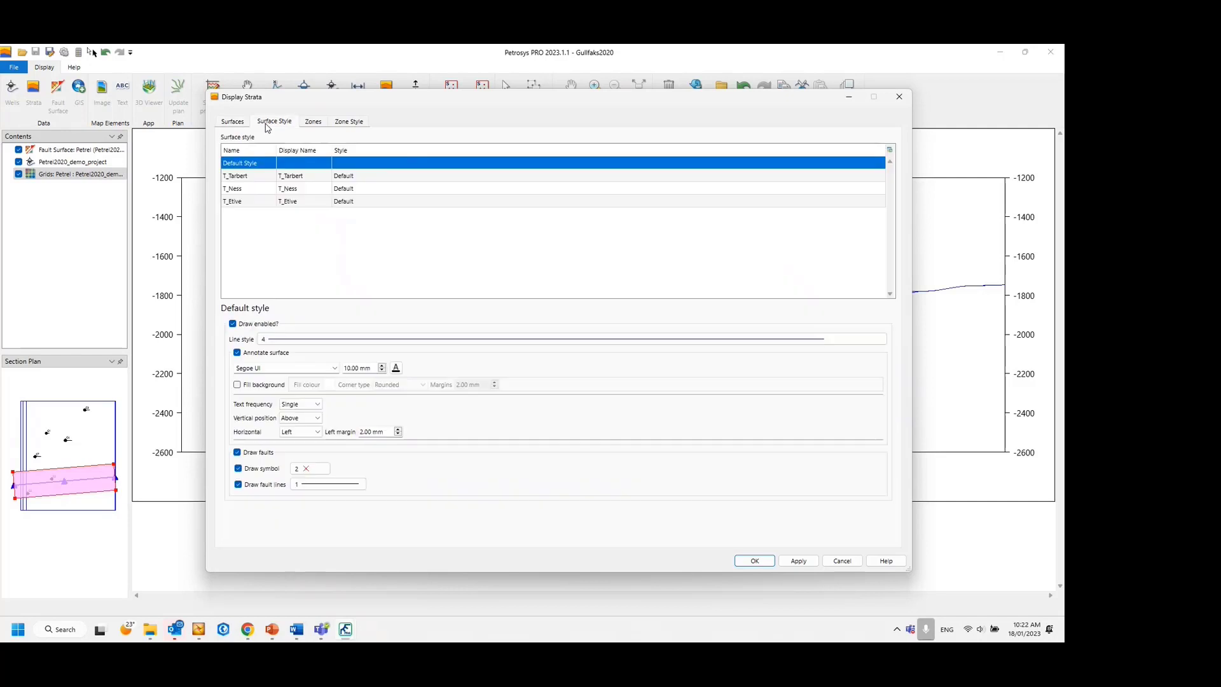
{"action": "left_click_drag", "start_coordinate": [486, 102], "coordinate": [843, 122]}
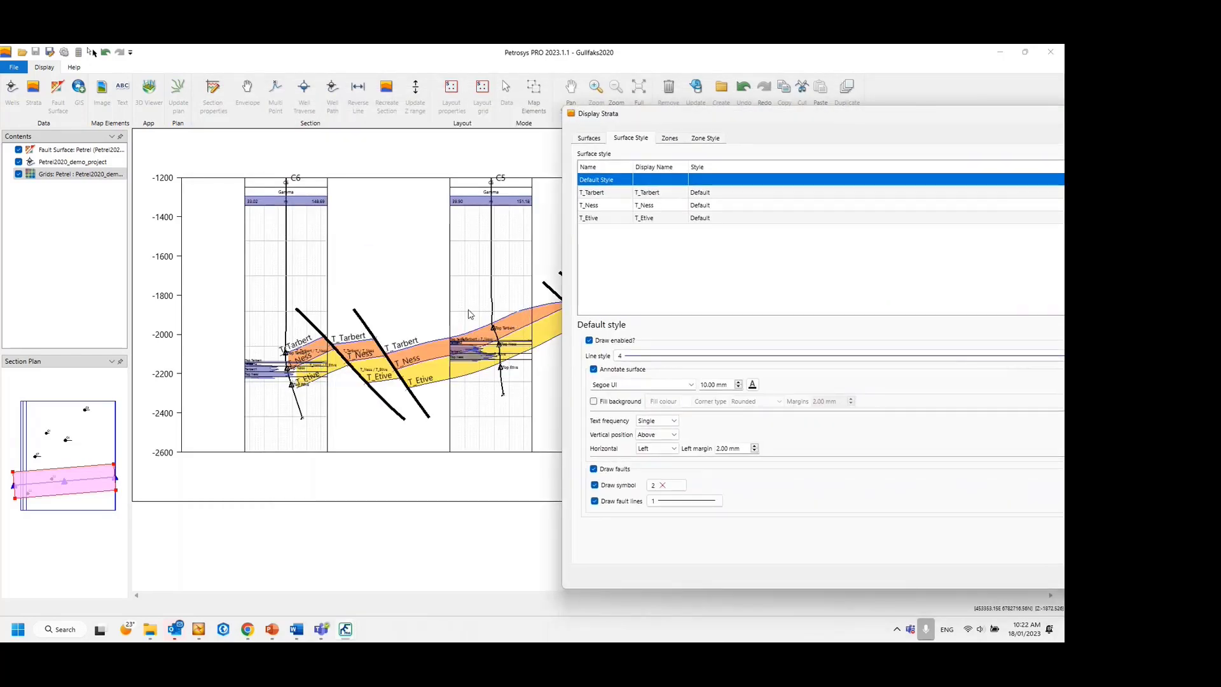
{"action": "left_click_drag", "start_coordinate": [718, 123], "coordinate": [566, 97]}
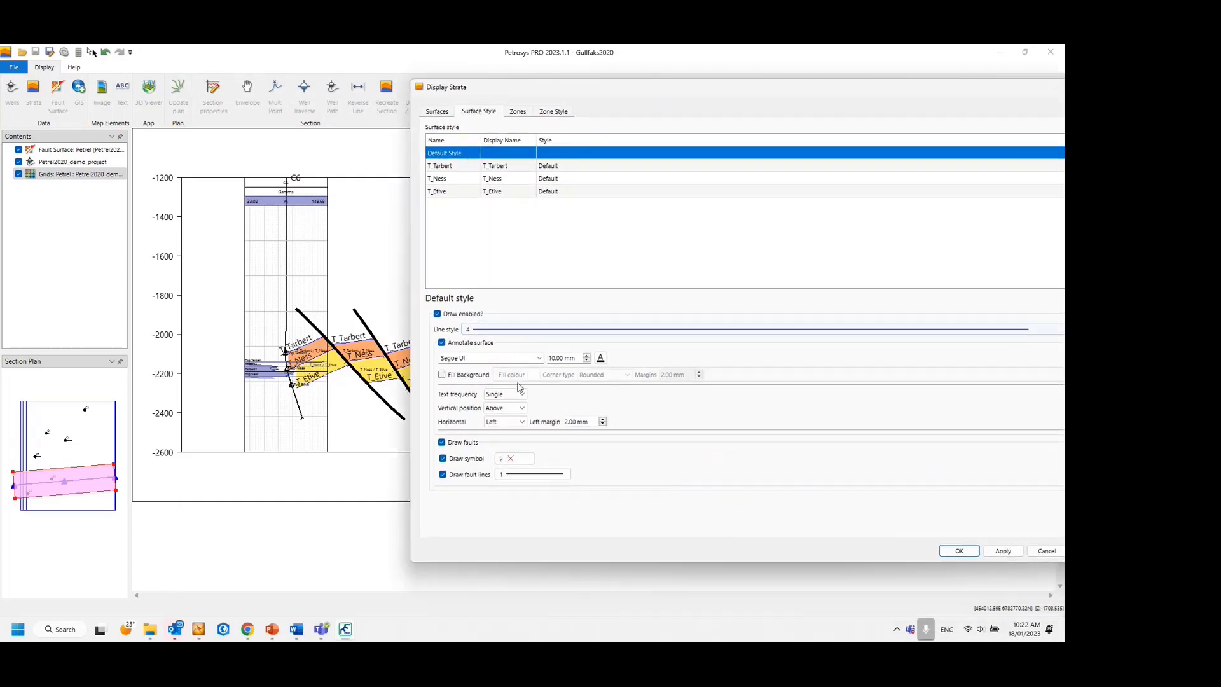
{"action": "left_click", "coordinate": [505, 423]}
{"action": "left_click", "coordinate": [505, 442]}
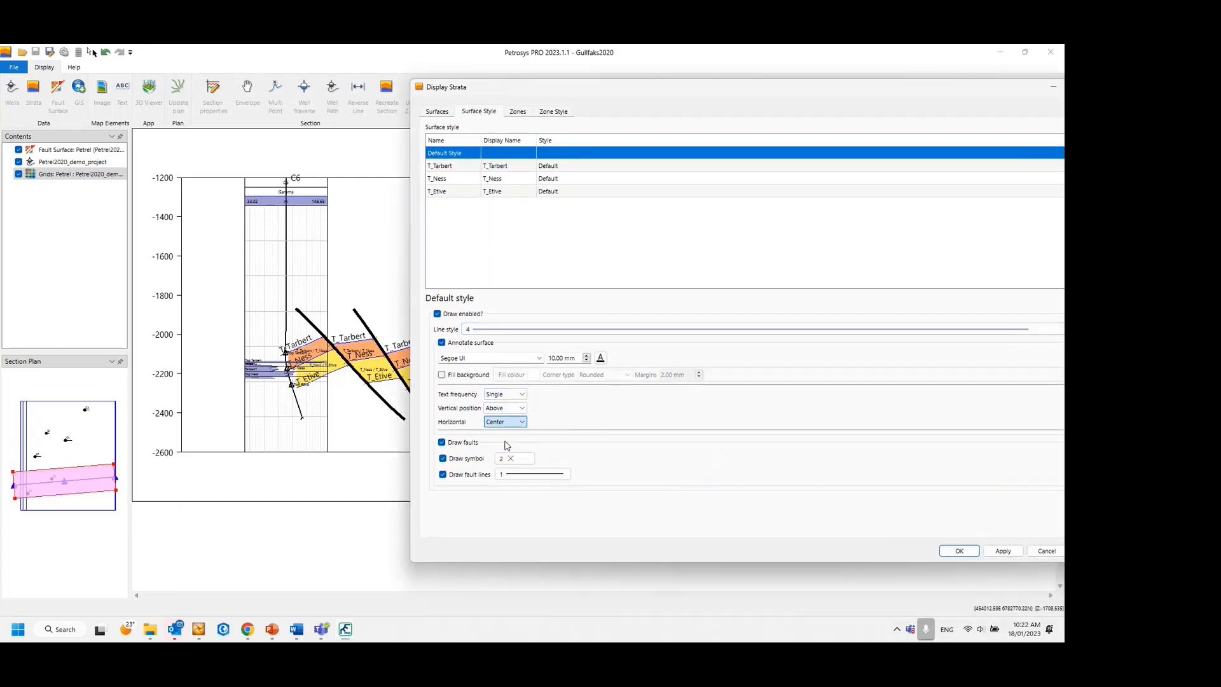
{"action": "left_click_drag", "start_coordinate": [548, 97], "coordinate": [611, 109]}
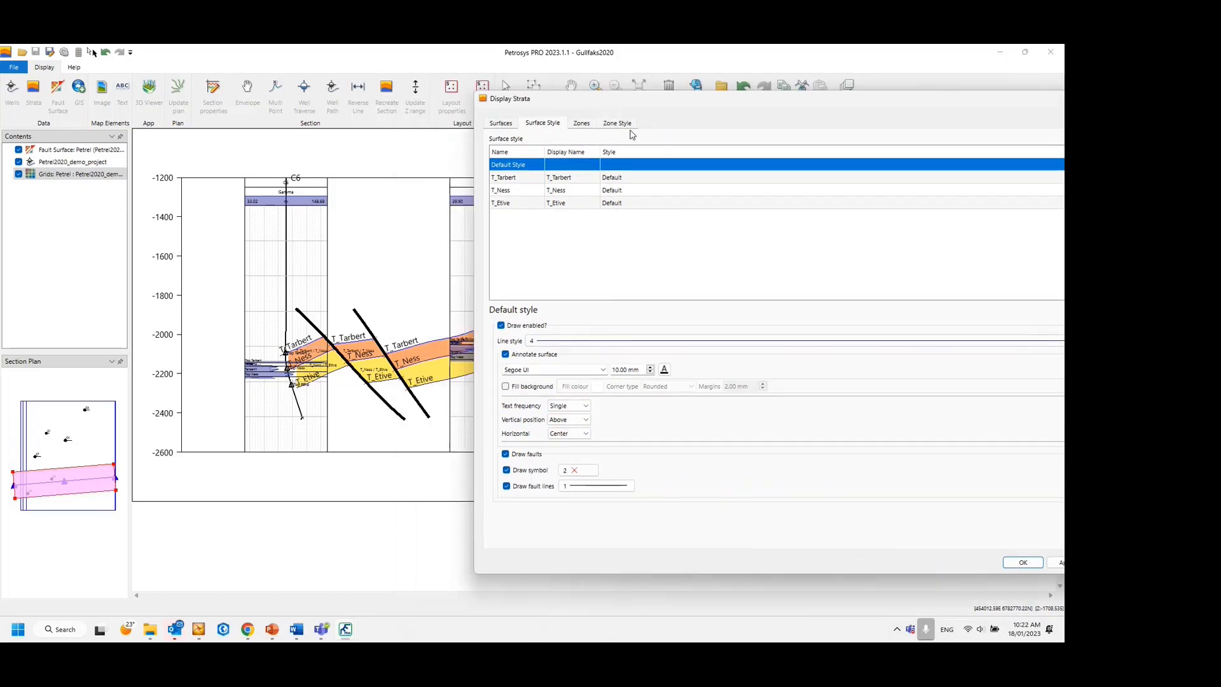
{"action": "left_click", "coordinate": [1055, 565]}
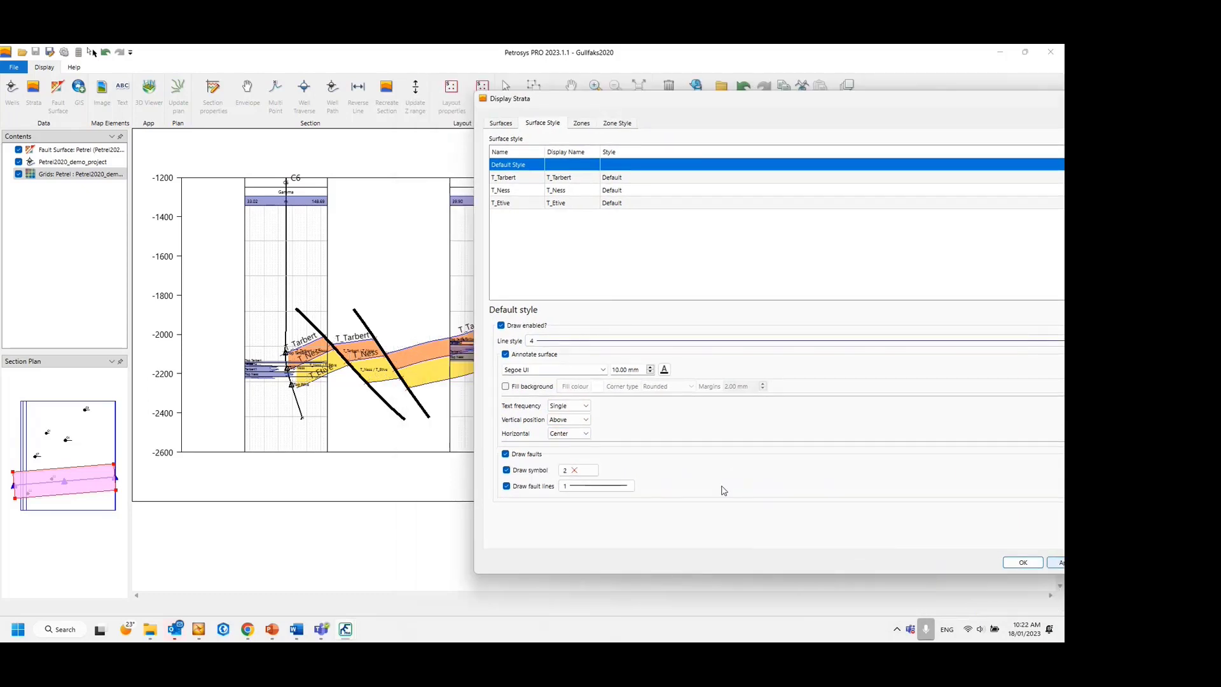
Override the default surface style for the T_Tarbert contact in the strata settings.
{"action": "left_click_drag", "start_coordinate": [631, 104], "coordinate": [673, 122]}
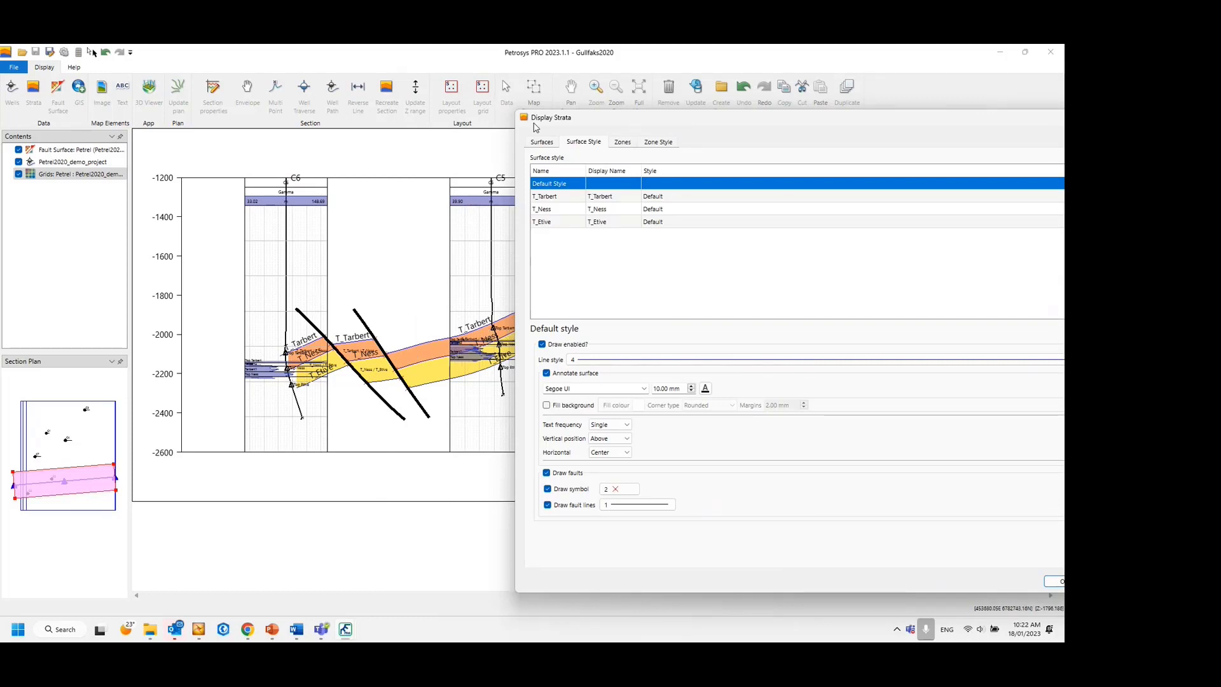
{"action": "left_click_drag", "start_coordinate": [542, 120], "coordinate": [356, 73]}
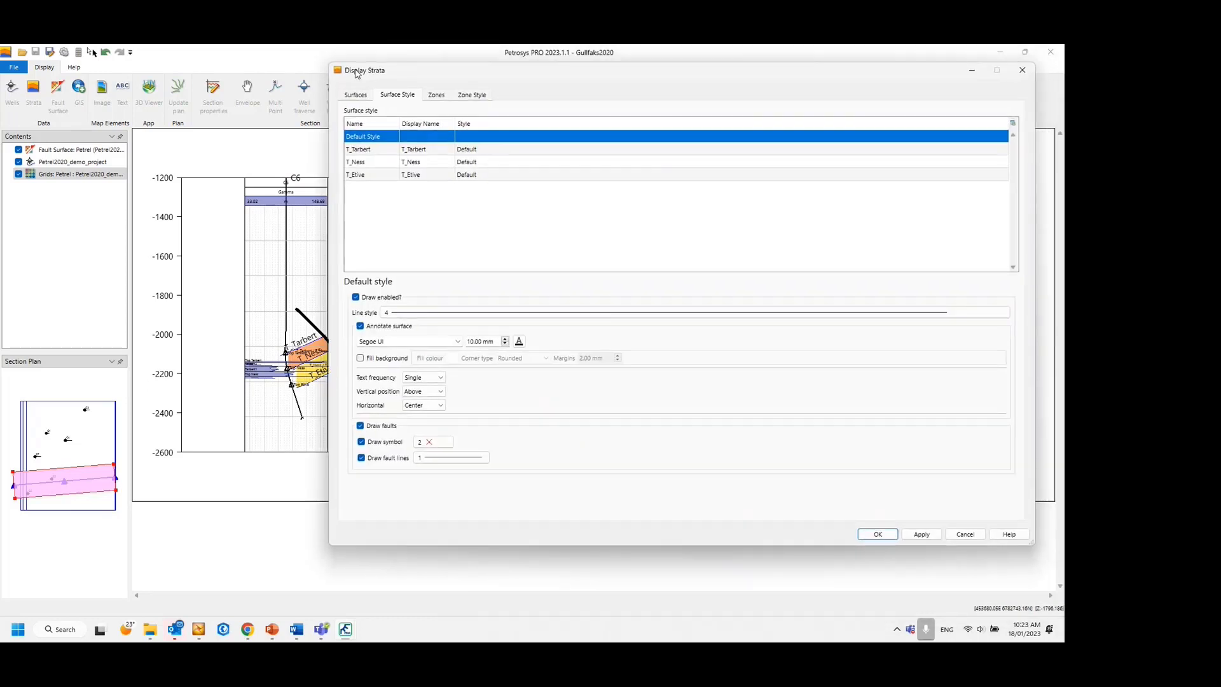
{"action": "left_click", "coordinate": [452, 151]}
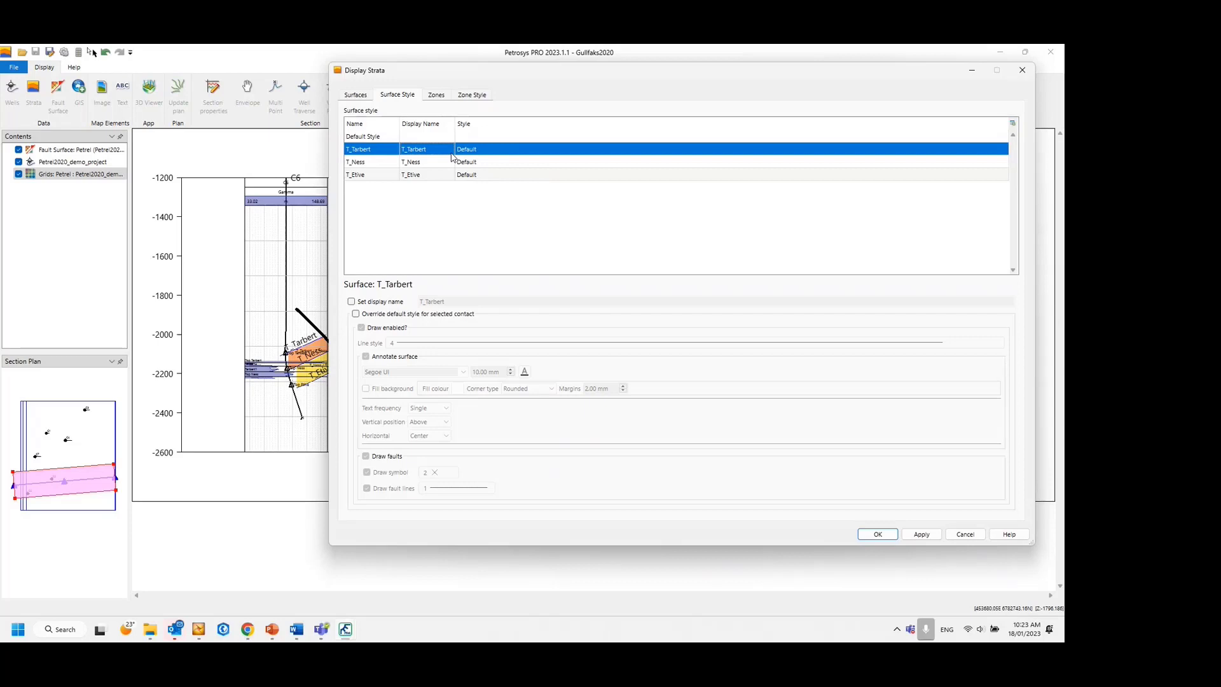
{"action": "left_click", "coordinate": [356, 314]}
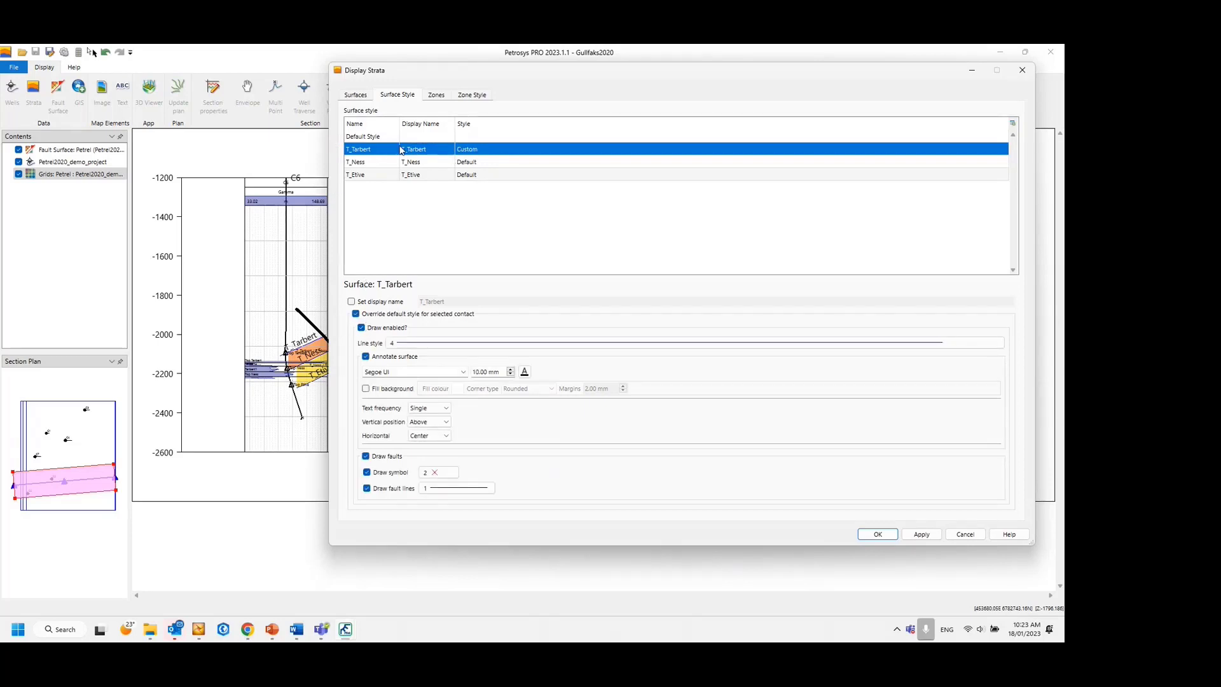
Override the default style for the T_Ness surface and set its line colour to red.
{"action": "left_click", "coordinate": [363, 164]}
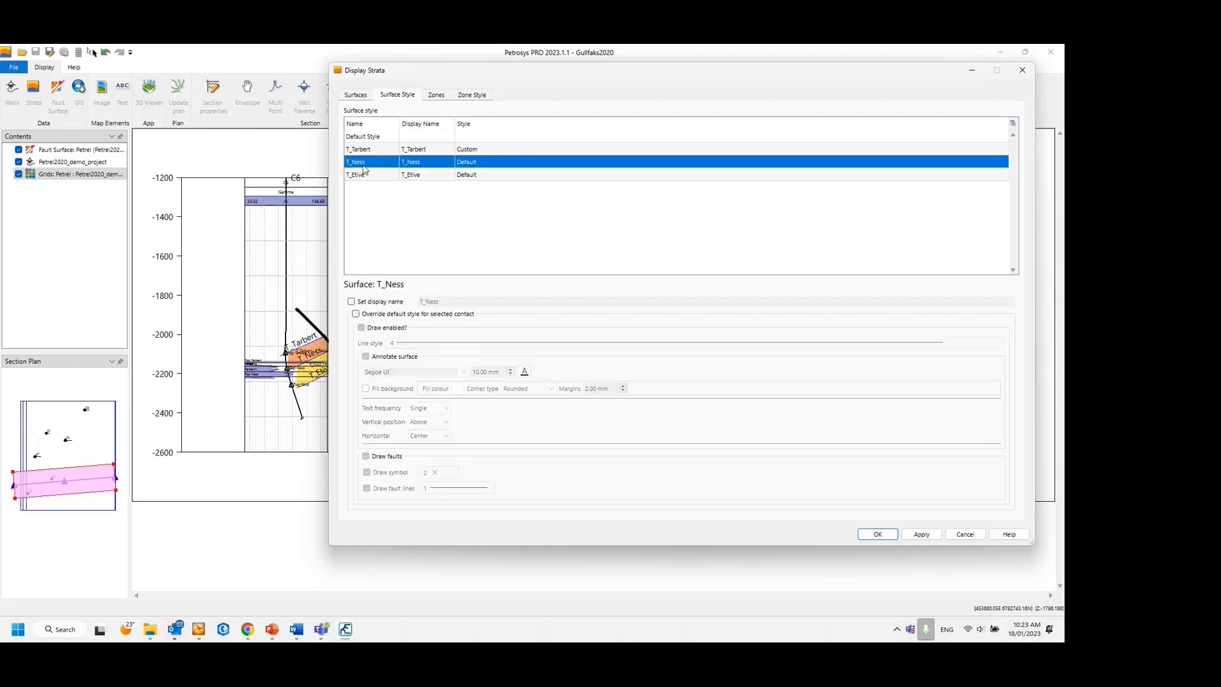
{"action": "left_click", "coordinate": [356, 314]}
{"action": "left_click", "coordinate": [462, 349]}
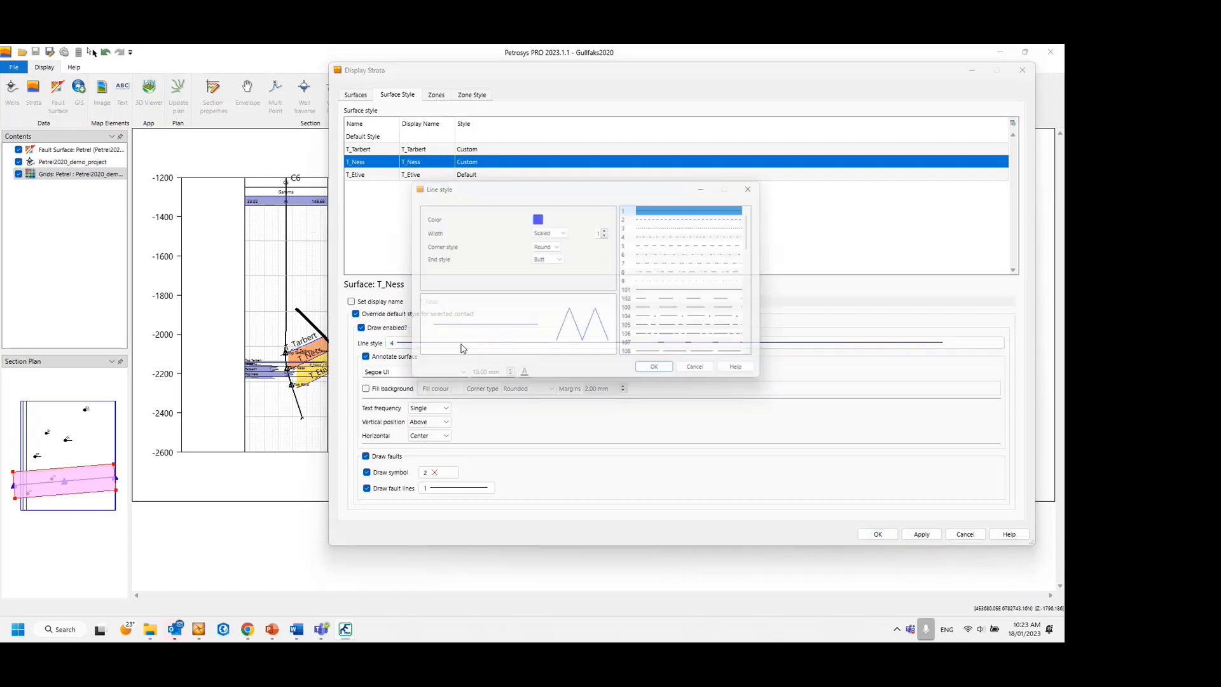
{"action": "left_click", "coordinate": [535, 214]}
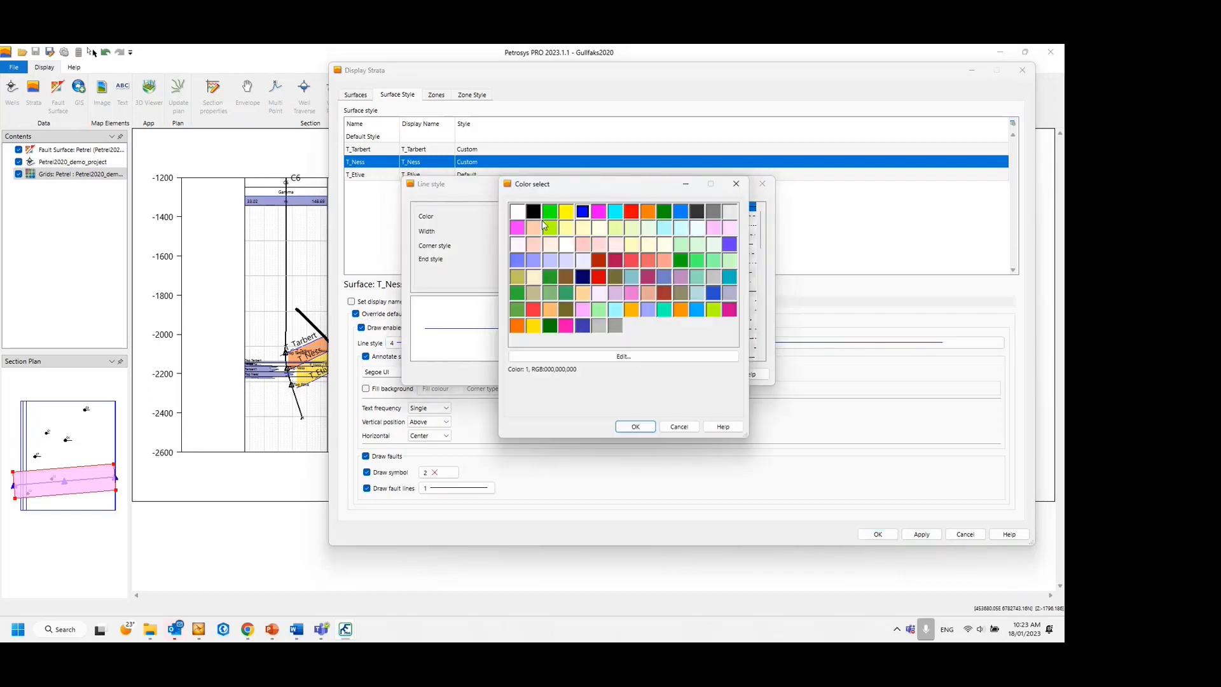
{"action": "left_click", "coordinate": [633, 222]}
{"action": "left_click", "coordinate": [651, 374]}
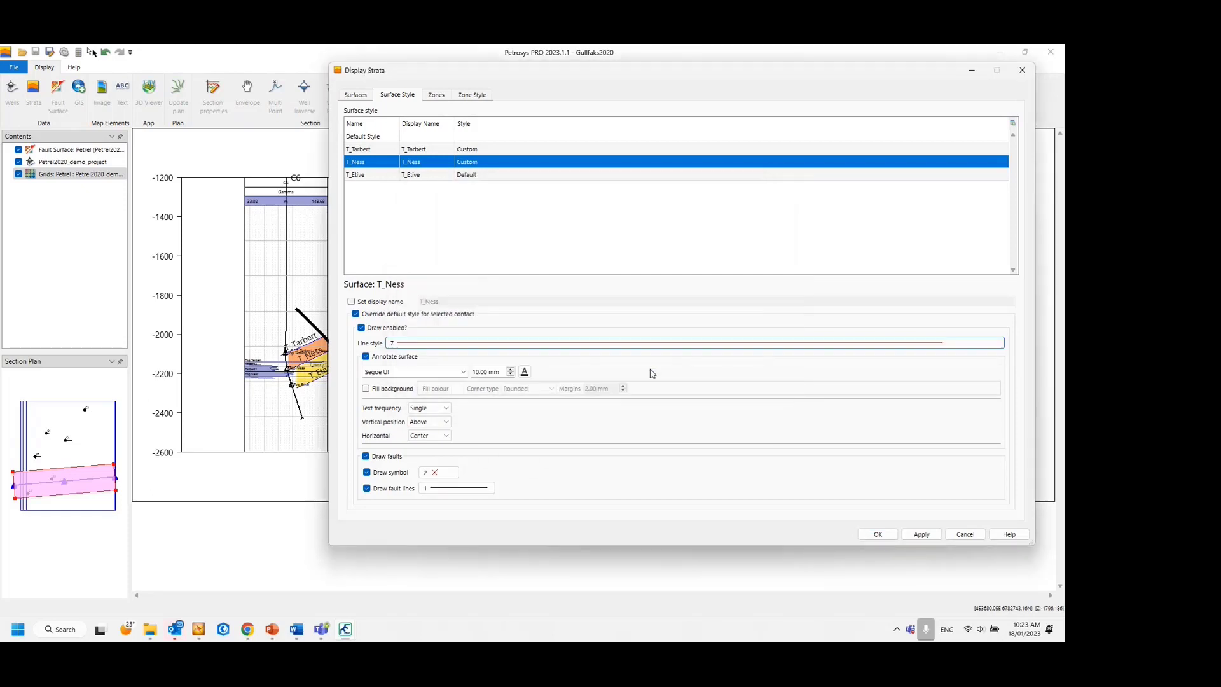
Override the default style for T_Etive, set its line colour to dark green and accept the strata settings.
{"action": "left_click", "coordinate": [391, 179]}
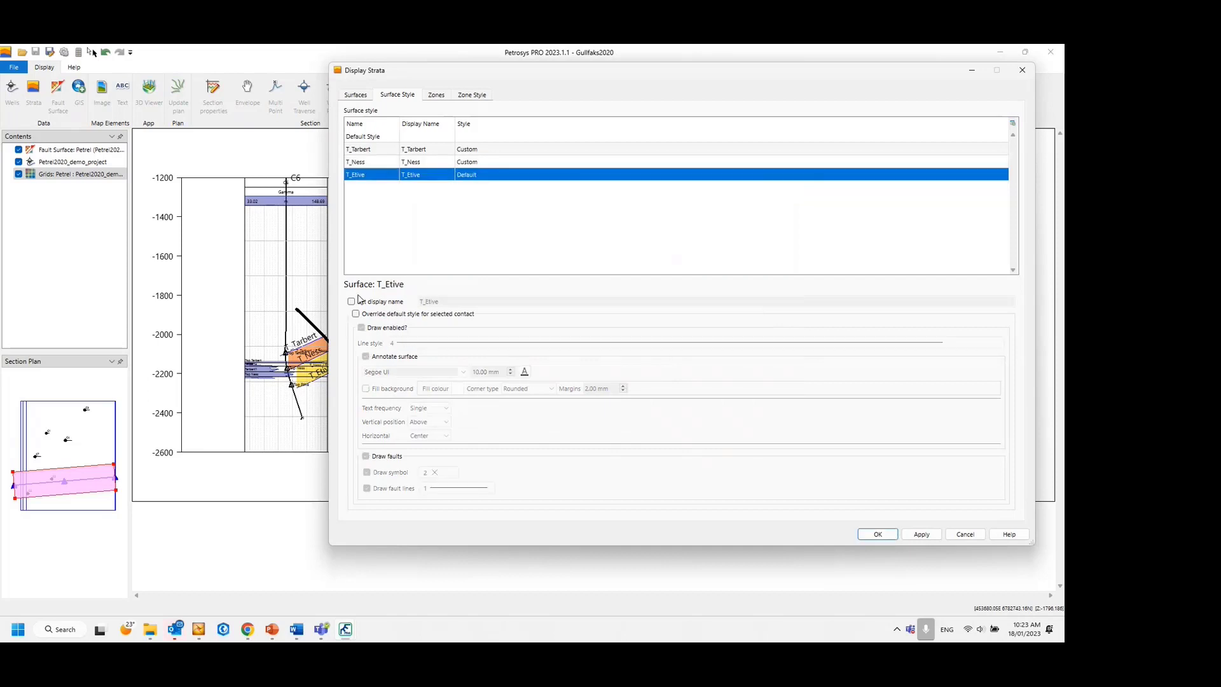
{"action": "left_click", "coordinate": [355, 314]}
{"action": "left_click", "coordinate": [436, 342]}
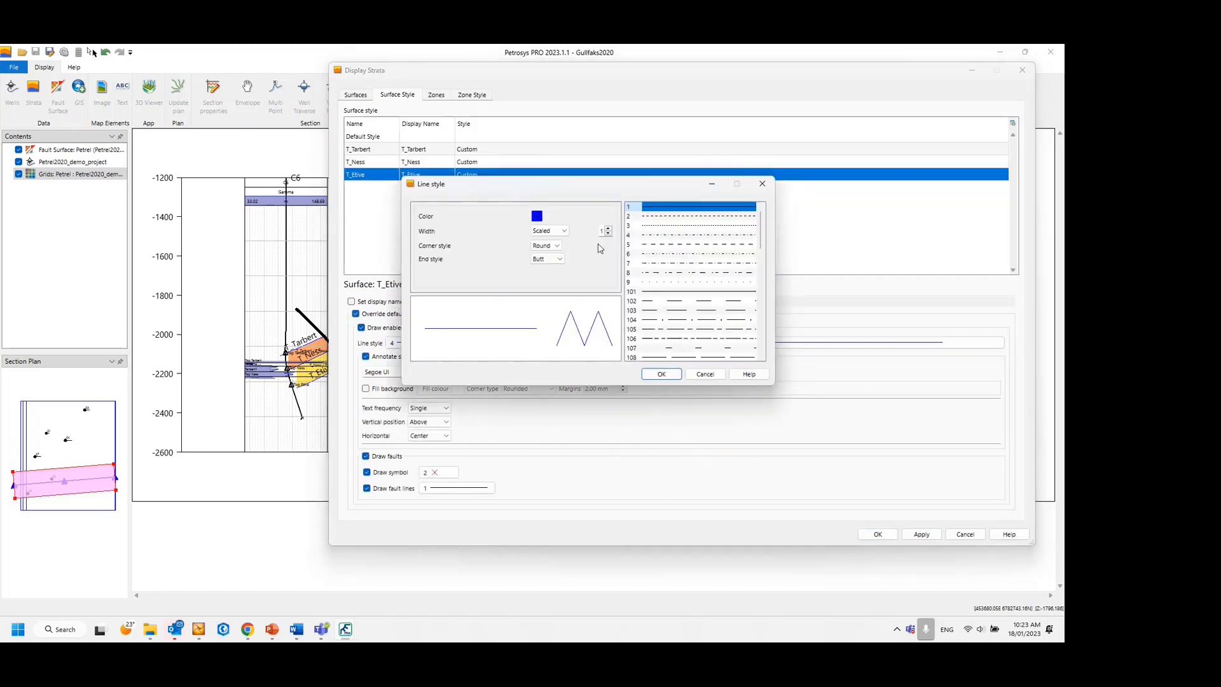
{"action": "left_click", "coordinate": [537, 217]}
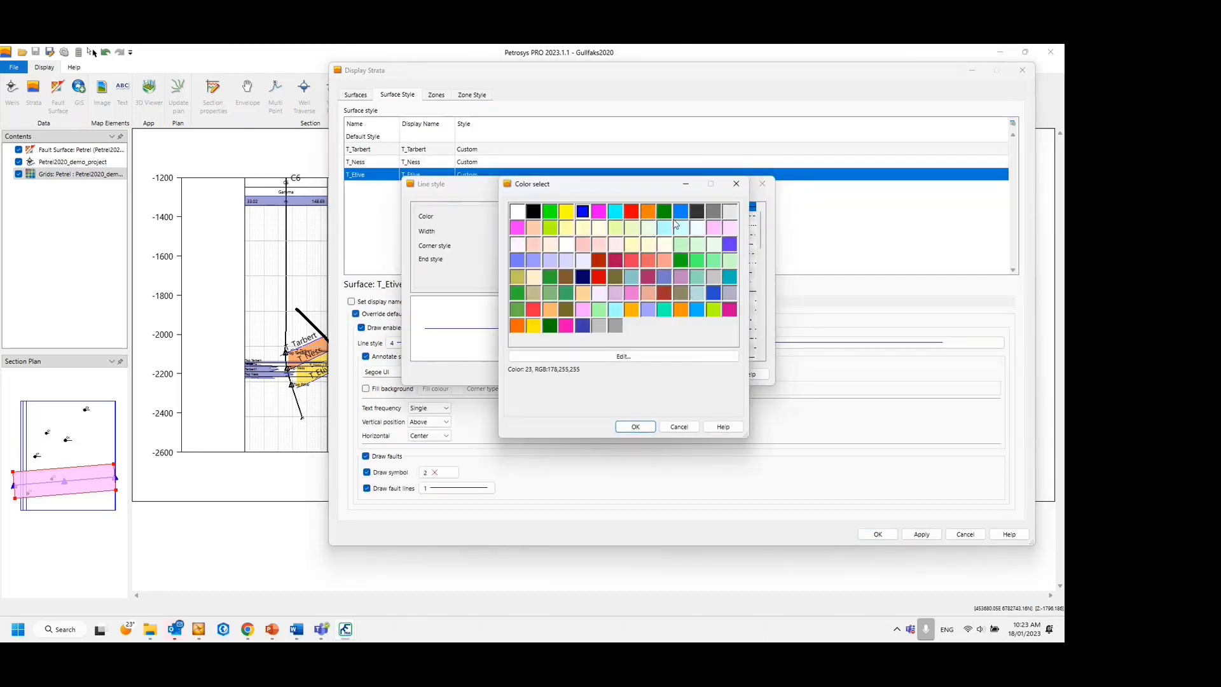
{"action": "left_click", "coordinate": [667, 217]}
{"action": "left_click", "coordinate": [642, 369]}
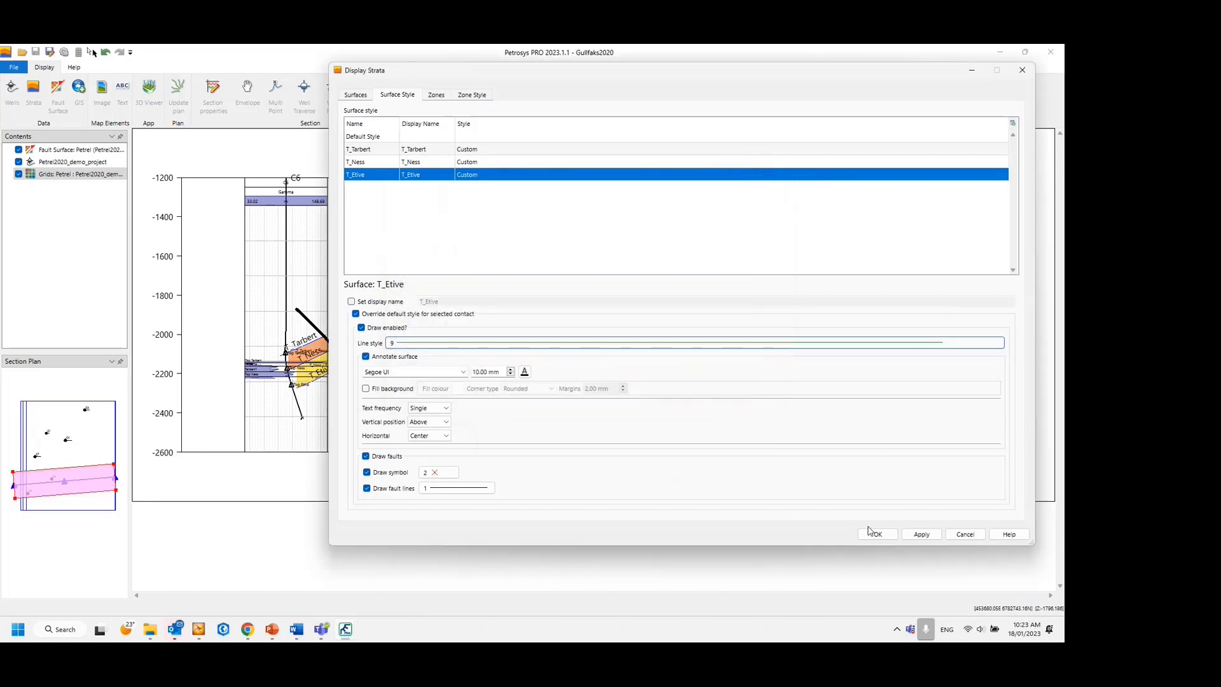
{"action": "left_click", "coordinate": [877, 534]}
Inspect the recoloured surfaces on the section, then reopen the grids layer's strata settings and review its surface styles and zone definitions.
{"action": "scroll", "coordinate": [490, 350], "scroll_direction": "up", "scroll_amount": 2}
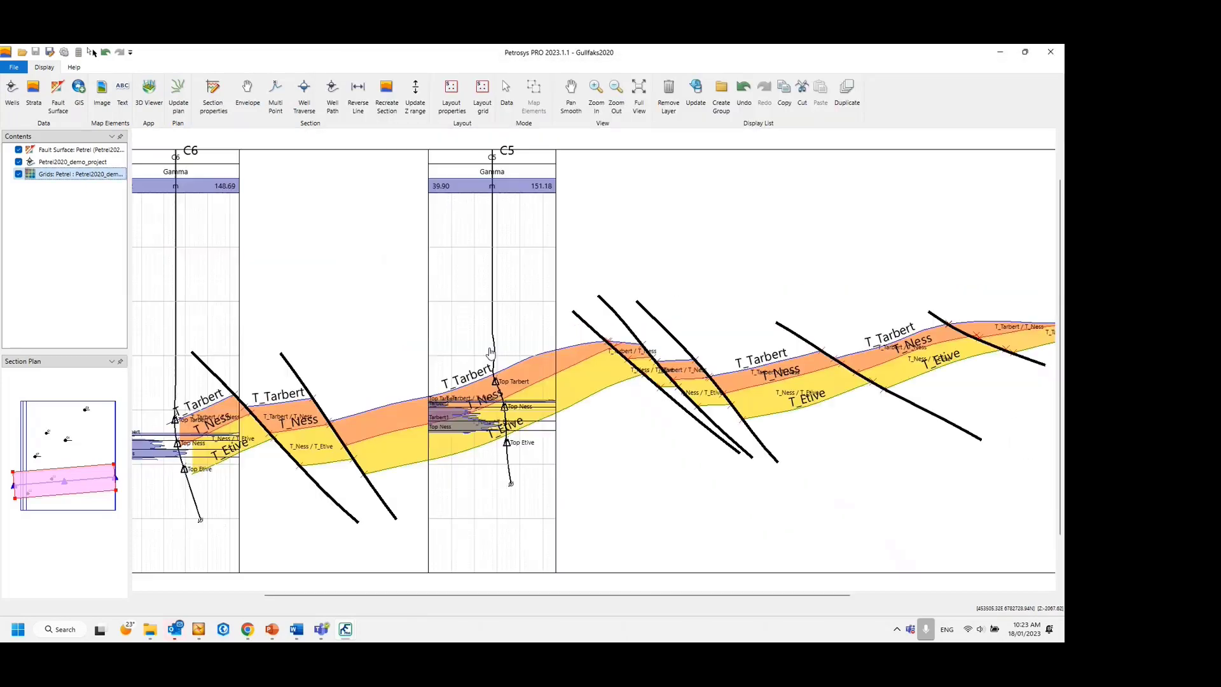
{"action": "scroll", "coordinate": [519, 443], "scroll_direction": "up", "scroll_amount": 2}
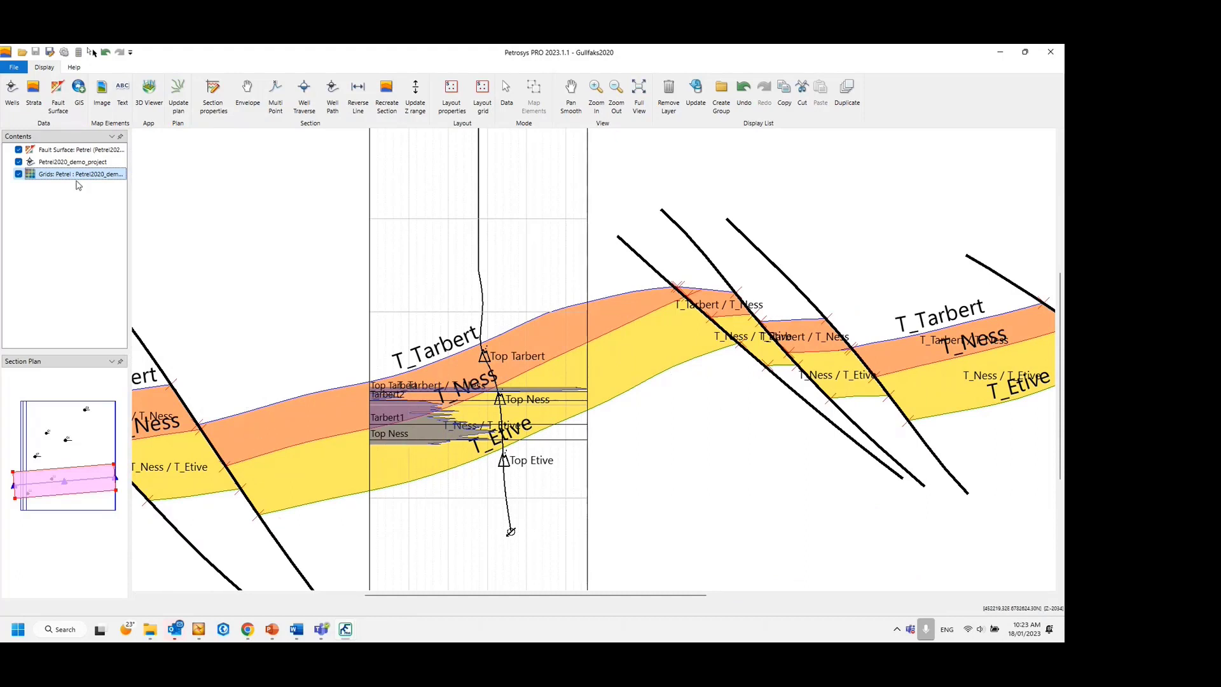
{"action": "scroll", "coordinate": [527, 488], "scroll_direction": "down", "scroll_amount": 4}
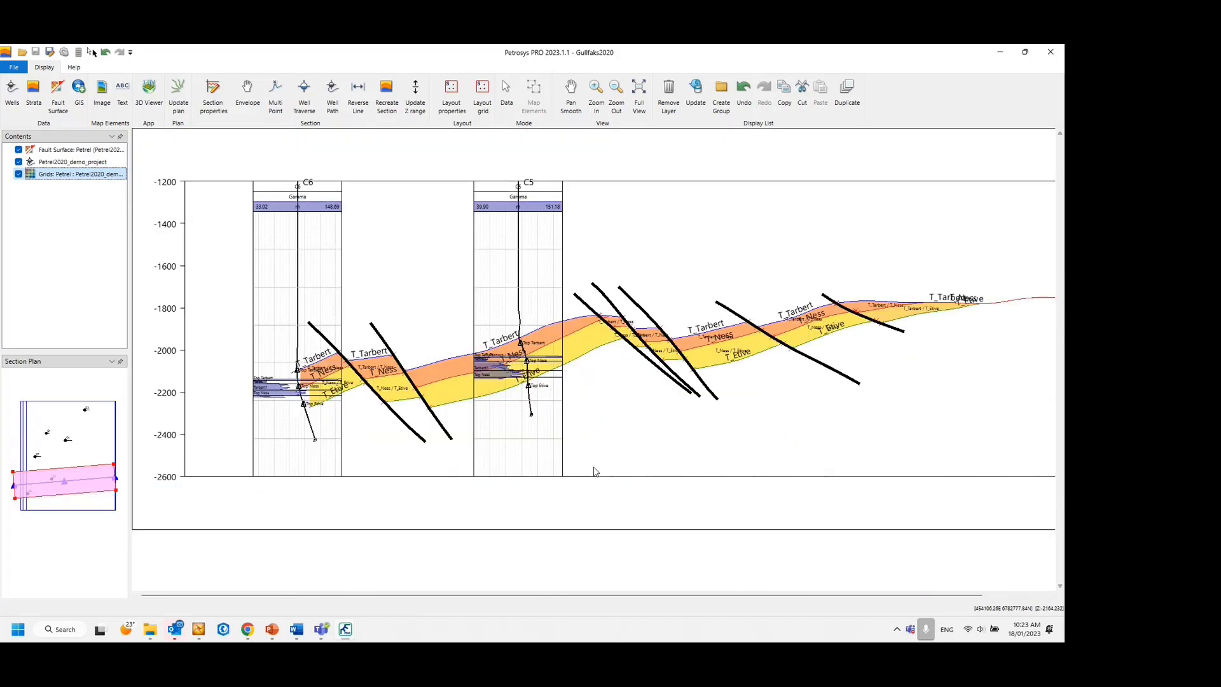
{"action": "double_click", "coordinate": [56, 177]}
{"action": "left_click_drag", "start_coordinate": [420, 75], "coordinate": [396, 115]}
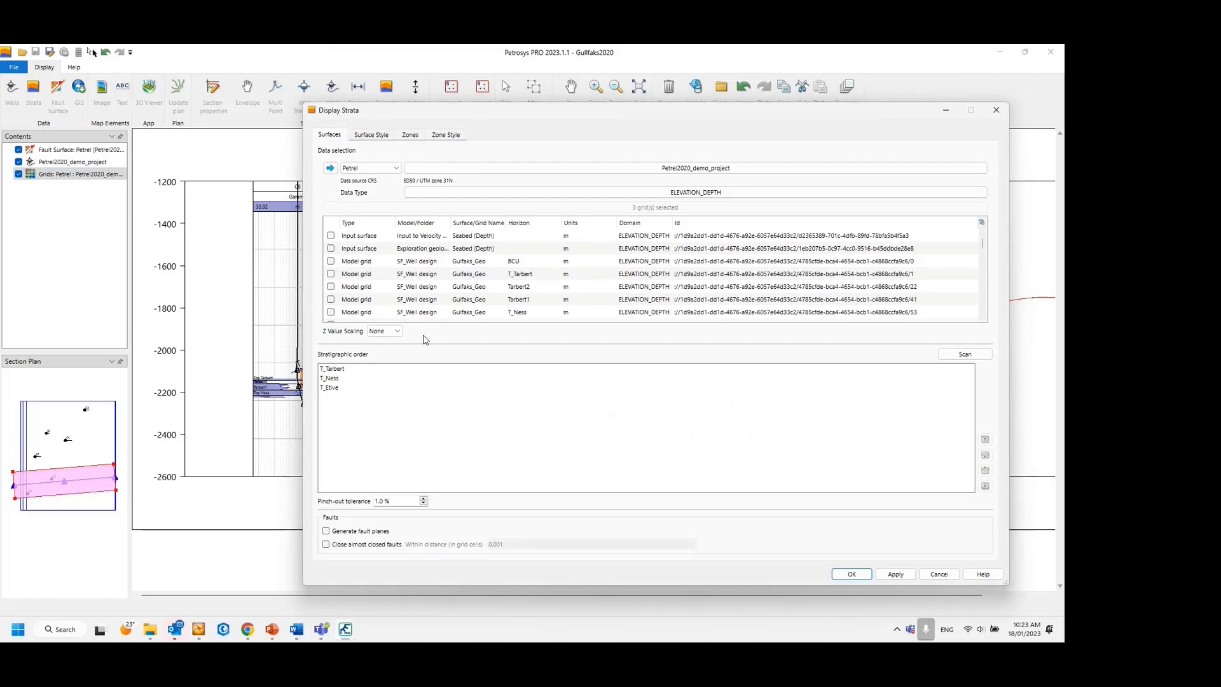
{"action": "left_click", "coordinate": [363, 134]}
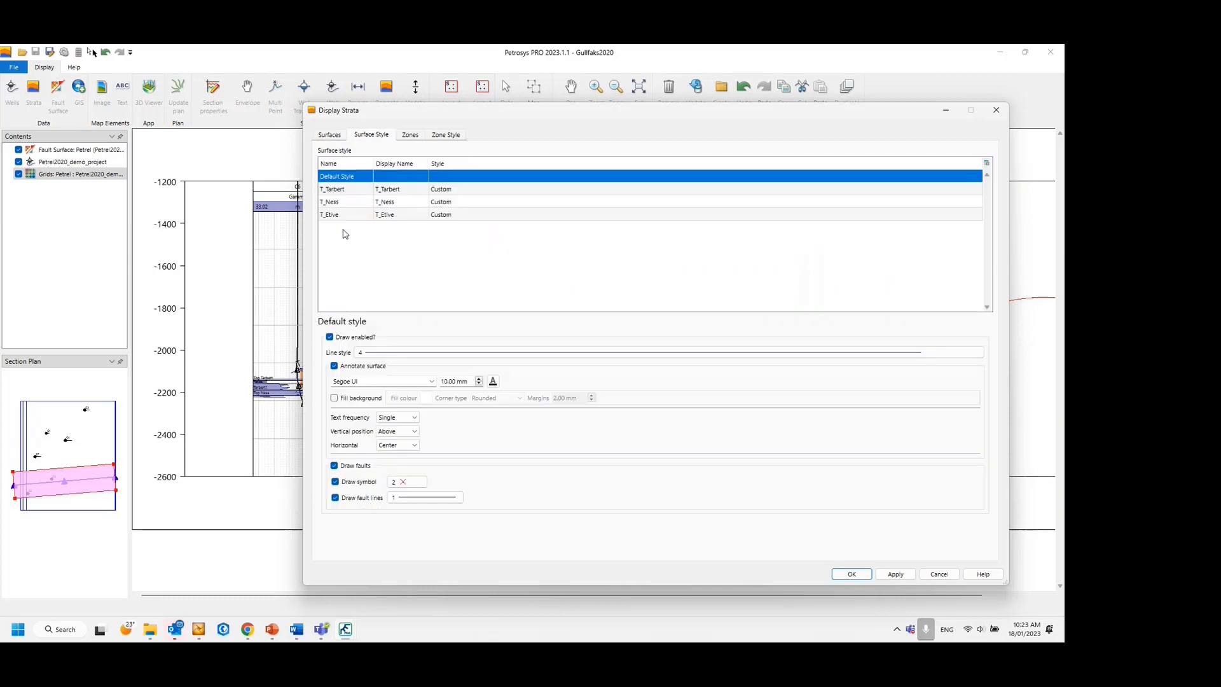
{"action": "left_click", "coordinate": [410, 137]}
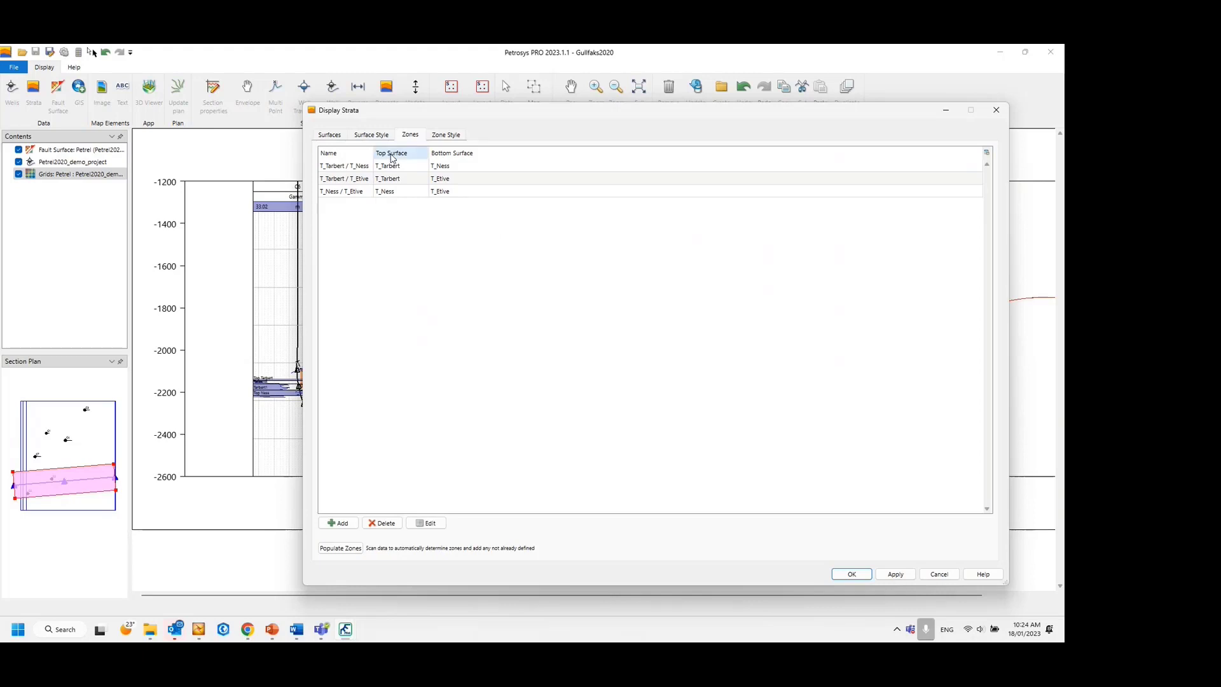
Examine the zone styles of T_Tarbert / T_Ness, T_Tarbert / T_Etive and T_Ness / T_Etive.
{"action": "left_click", "coordinate": [441, 135]}
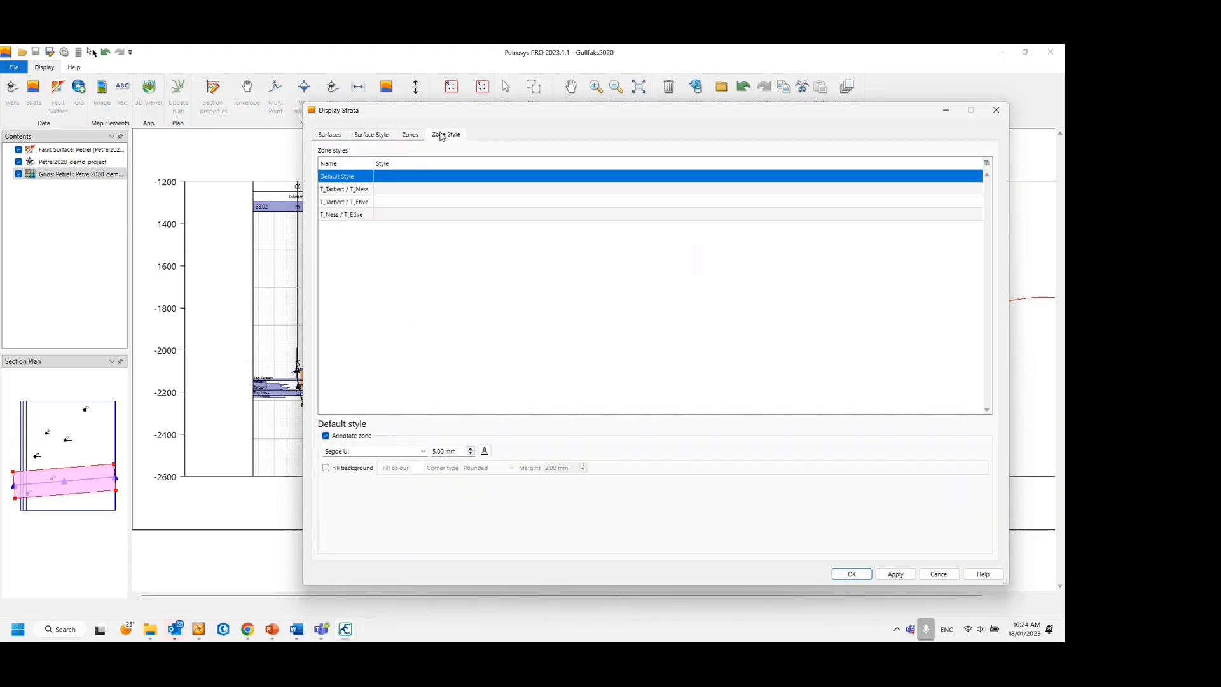
{"action": "left_click", "coordinate": [366, 192]}
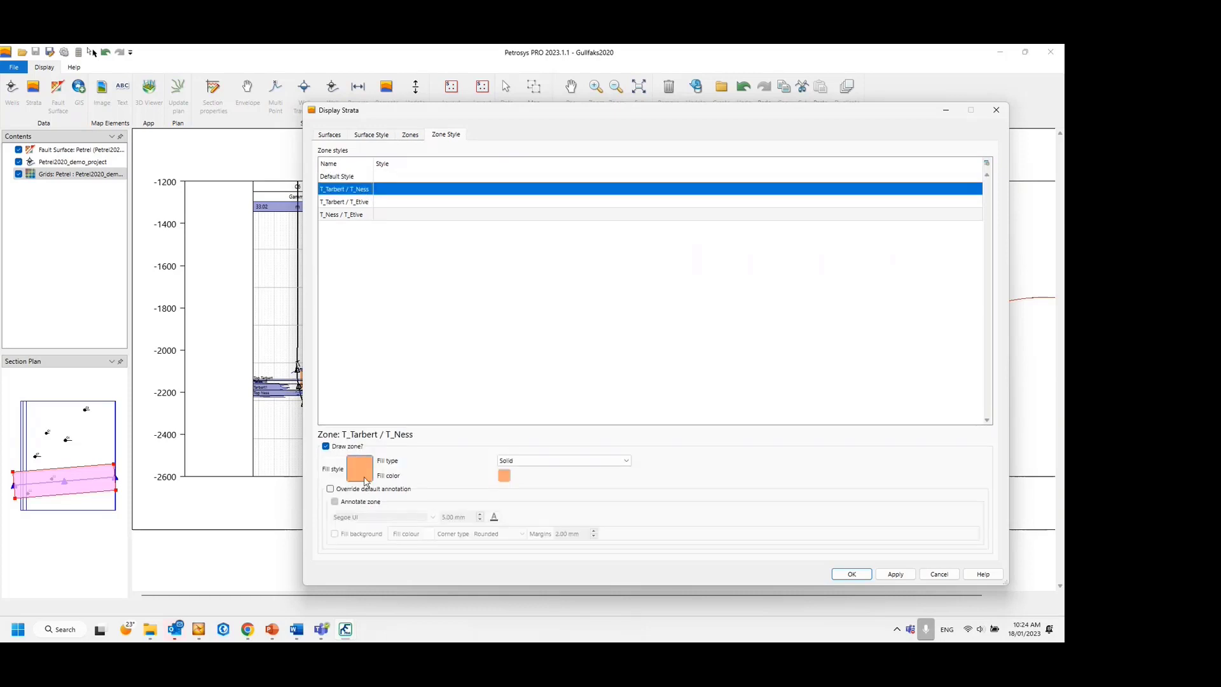
{"action": "left_click", "coordinate": [338, 178]}
{"action": "left_click", "coordinate": [344, 190]}
{"action": "left_click", "coordinate": [346, 202]}
{"action": "left_click", "coordinate": [351, 216]}
{"action": "left_click", "coordinate": [352, 203]}
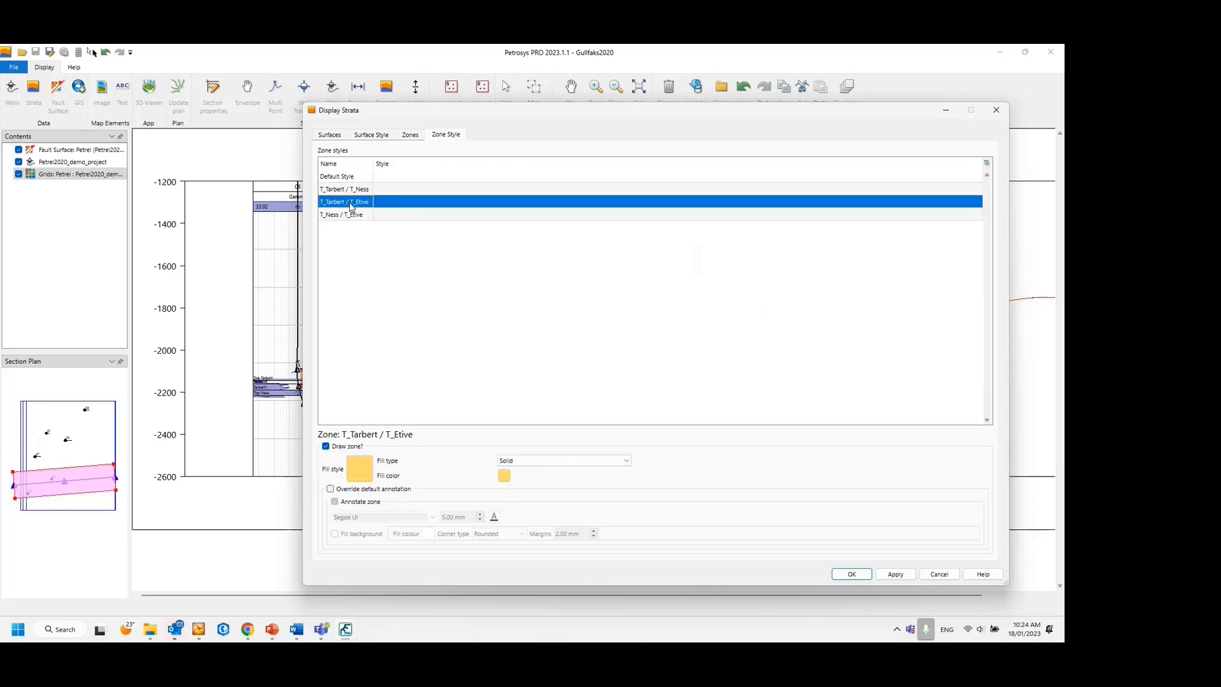
{"action": "left_click", "coordinate": [352, 193]}
Turn off zone annotation in the default zone style and accept the strata settings.
{"action": "left_click", "coordinate": [351, 178]}
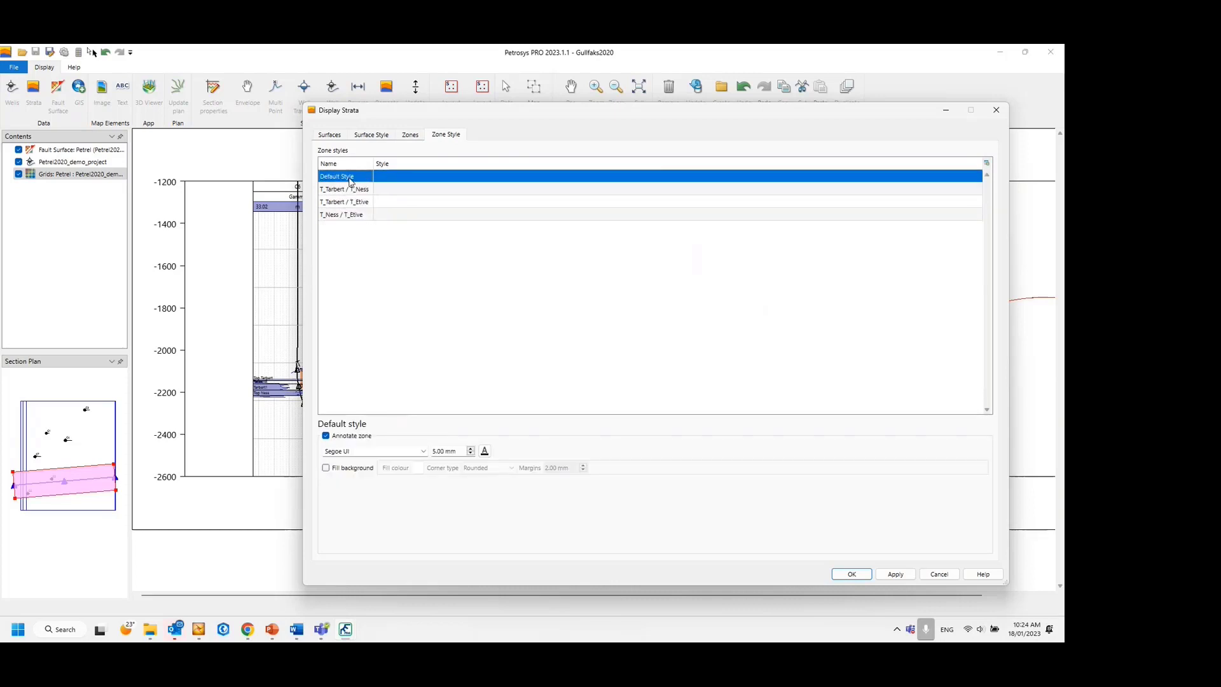
{"action": "left_click", "coordinate": [327, 437]}
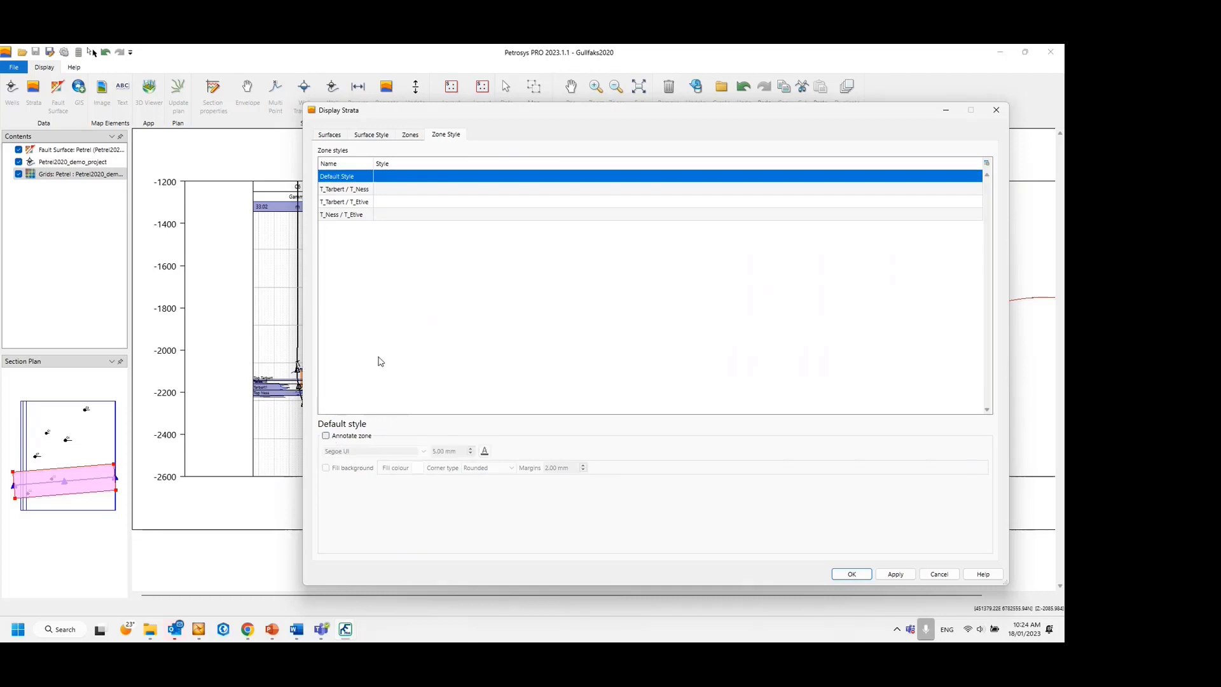
{"action": "left_click", "coordinate": [852, 574]}
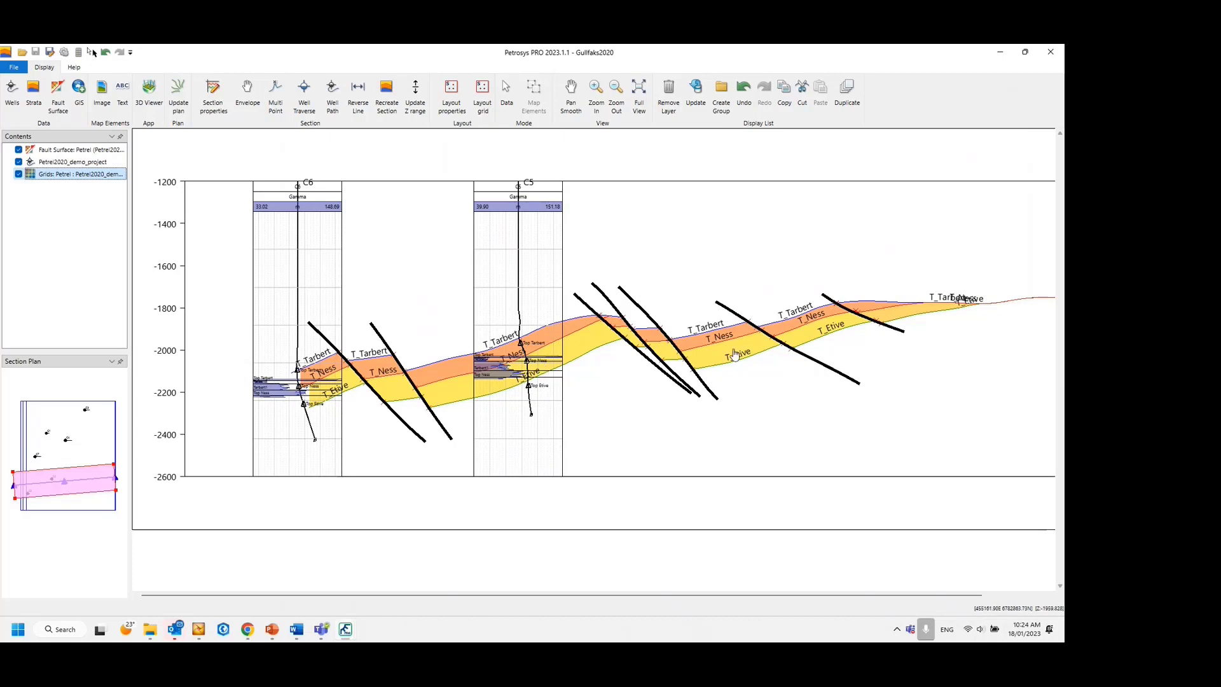
Check the zone assignment of the orange T_Tarbert / T_Ness block between the faults right of well C5, without changing it.
{"action": "scroll", "coordinate": [631, 397], "scroll_direction": "up", "scroll_amount": 1}
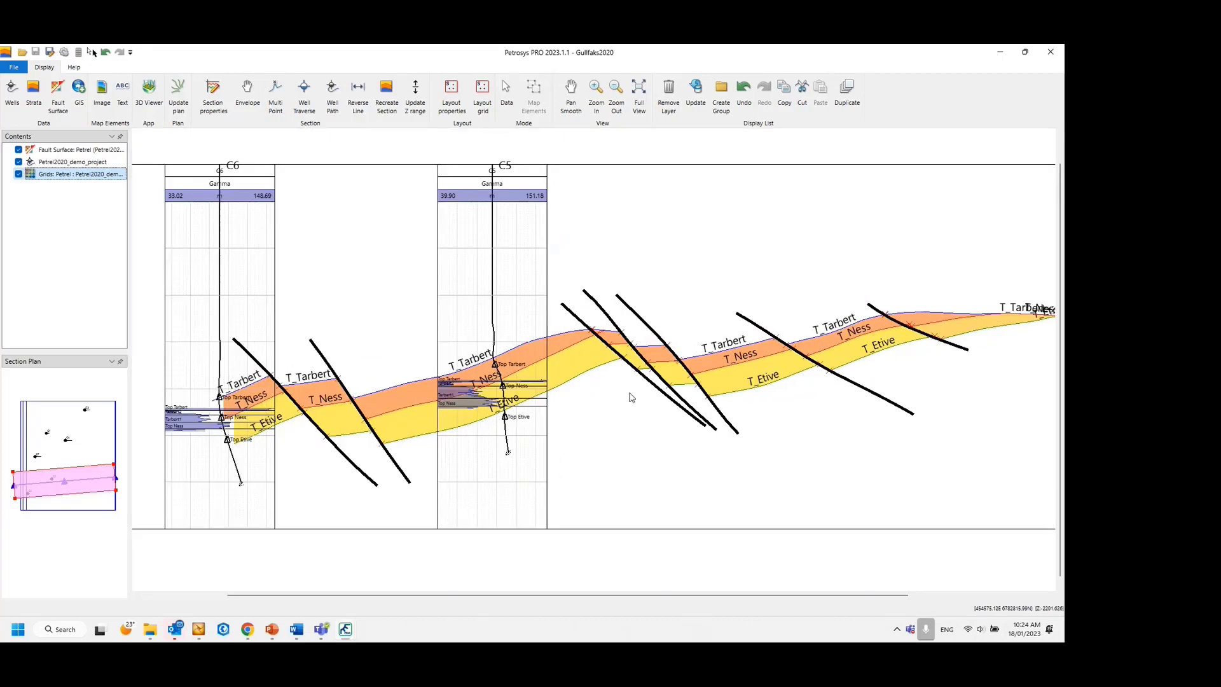
{"action": "scroll", "coordinate": [632, 397], "scroll_direction": "up", "scroll_amount": 1}
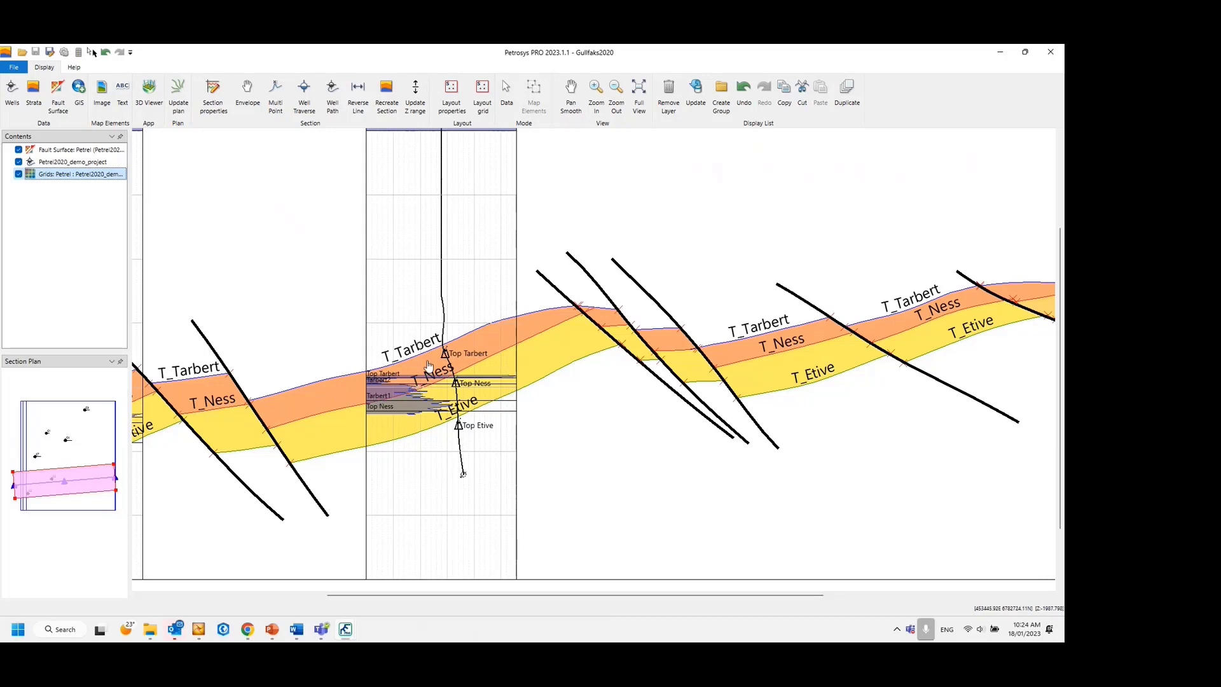
{"action": "scroll", "coordinate": [429, 367], "scroll_direction": "down", "scroll_amount": 1}
{"action": "scroll", "coordinate": [429, 367], "scroll_direction": "down", "scroll_amount": 1}
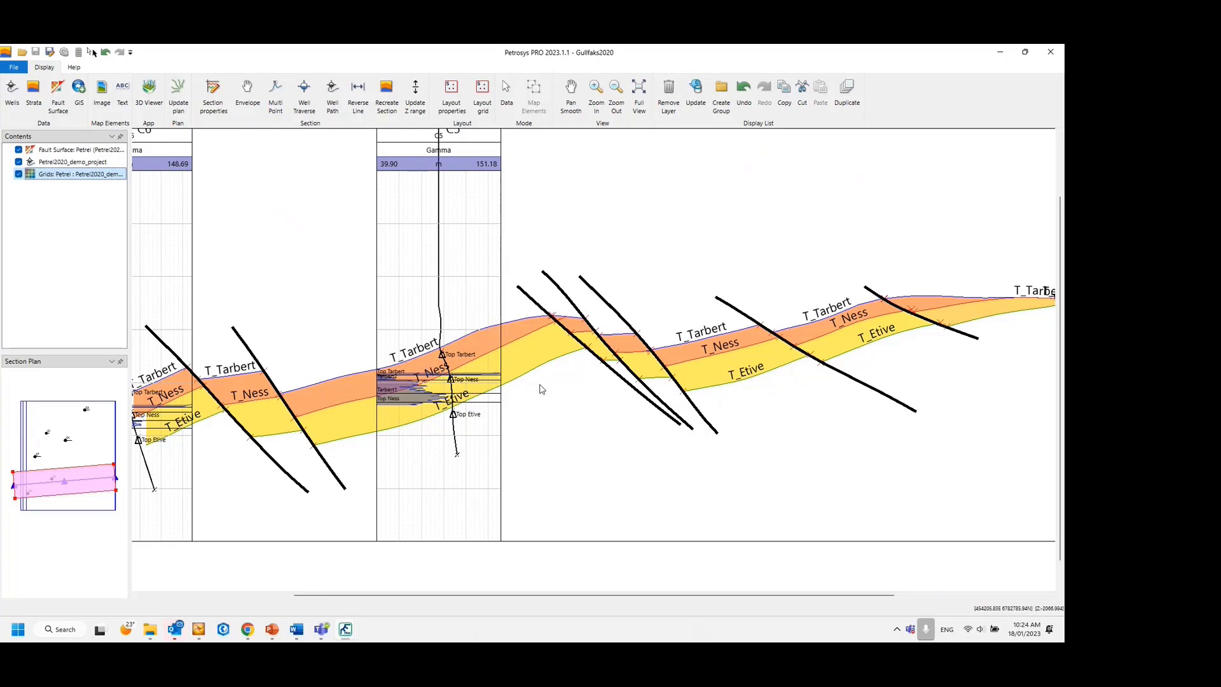
{"action": "right_click", "coordinate": [687, 356]}
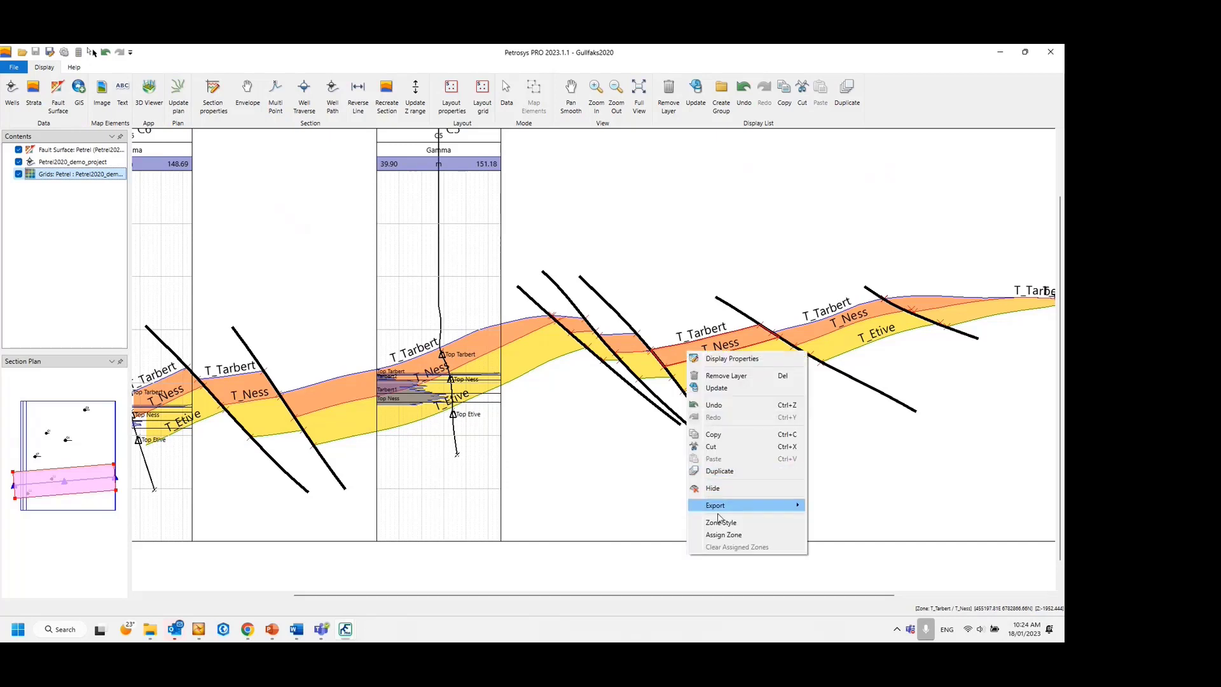
{"action": "left_click", "coordinate": [725, 535]}
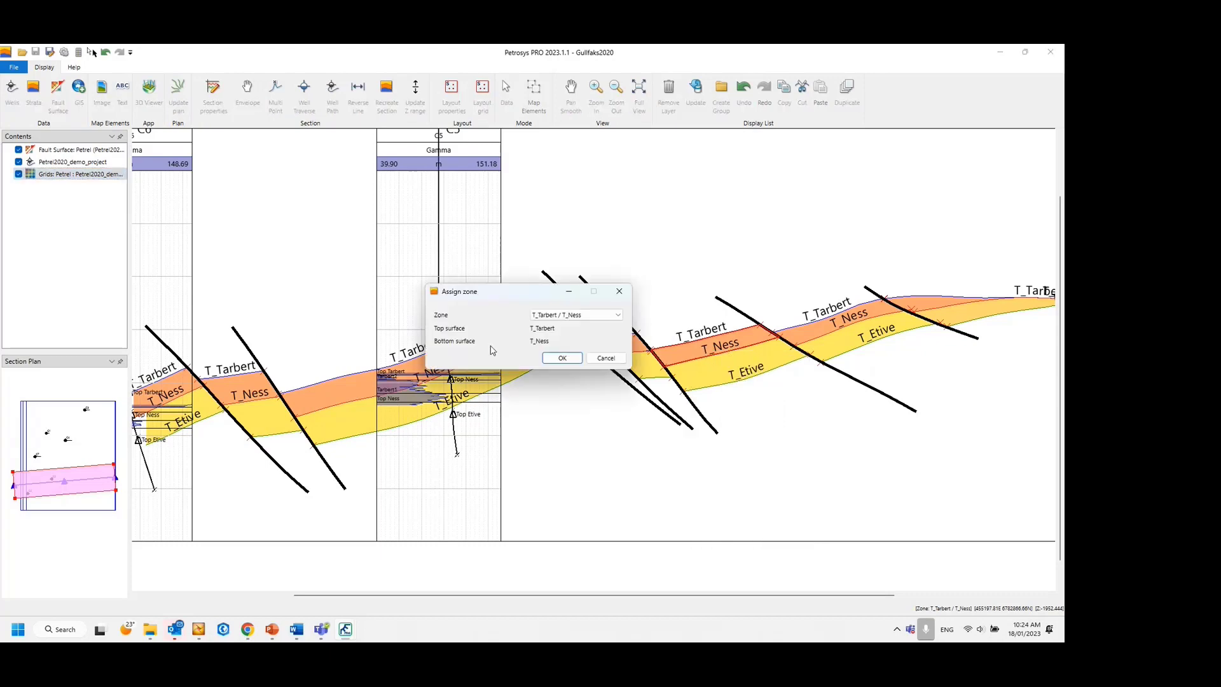
{"action": "left_click", "coordinate": [597, 359]}
View the zone style of the yellow T_Ness / T_Etive block right of well C5 and close it without changes.
{"action": "right_click", "coordinate": [715, 368]}
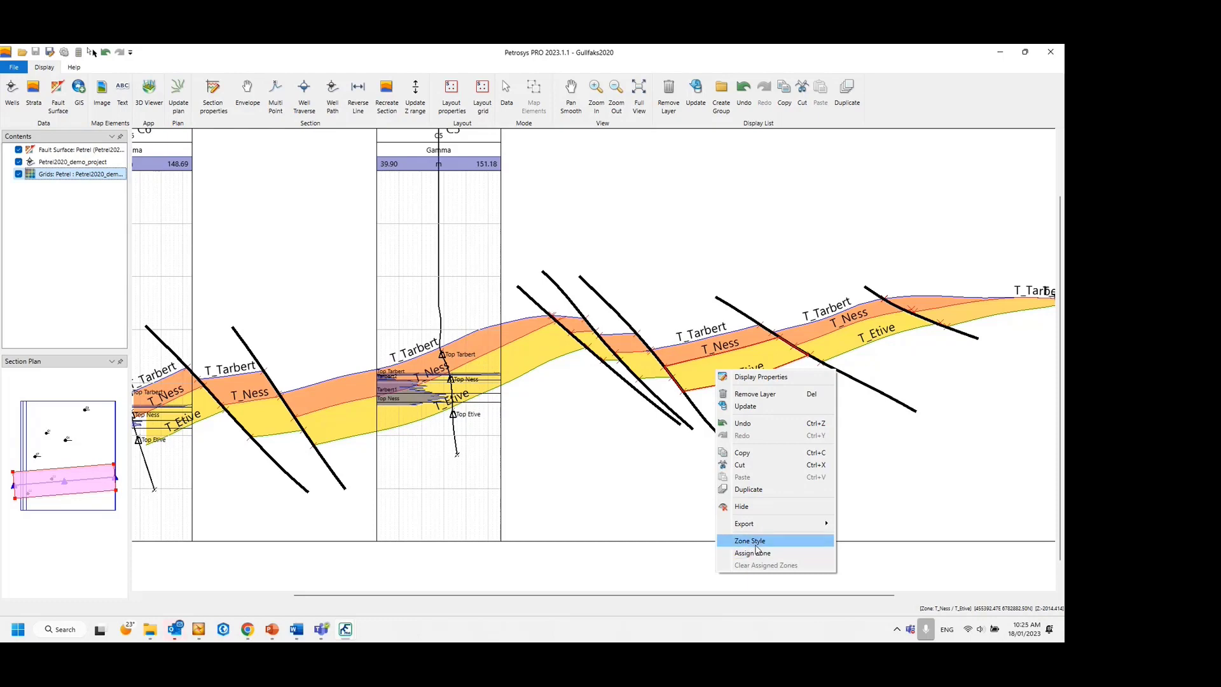
{"action": "left_click", "coordinate": [755, 544]}
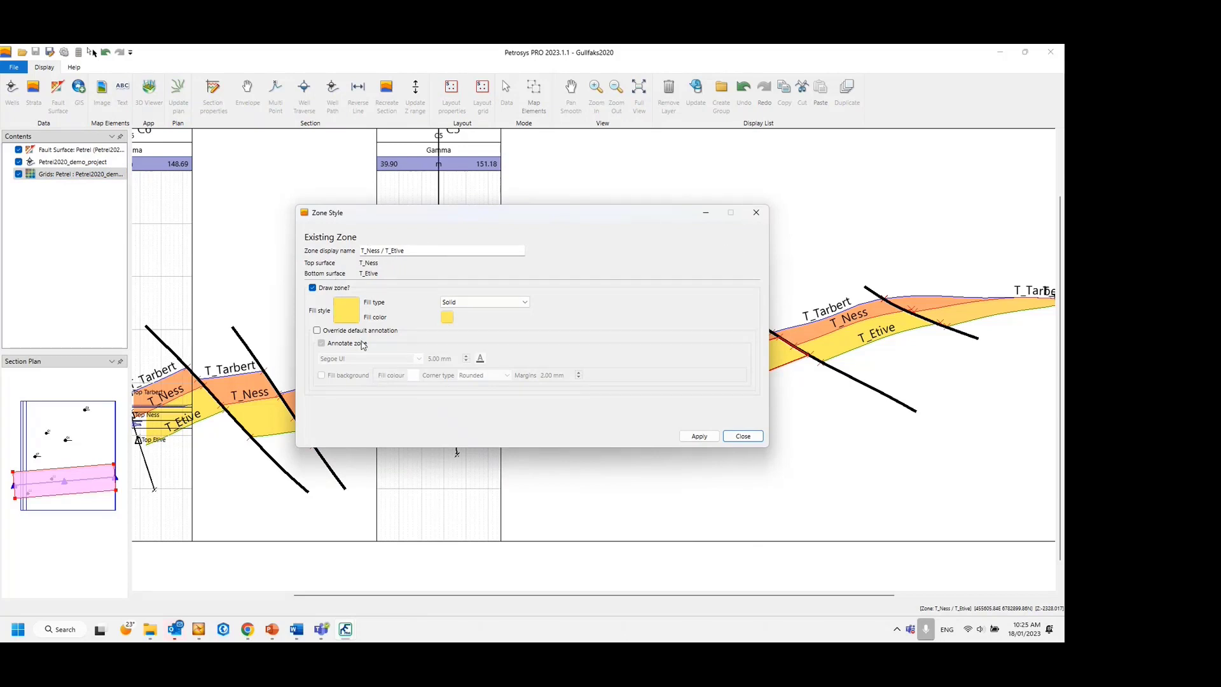
{"action": "left_click", "coordinate": [756, 212]}
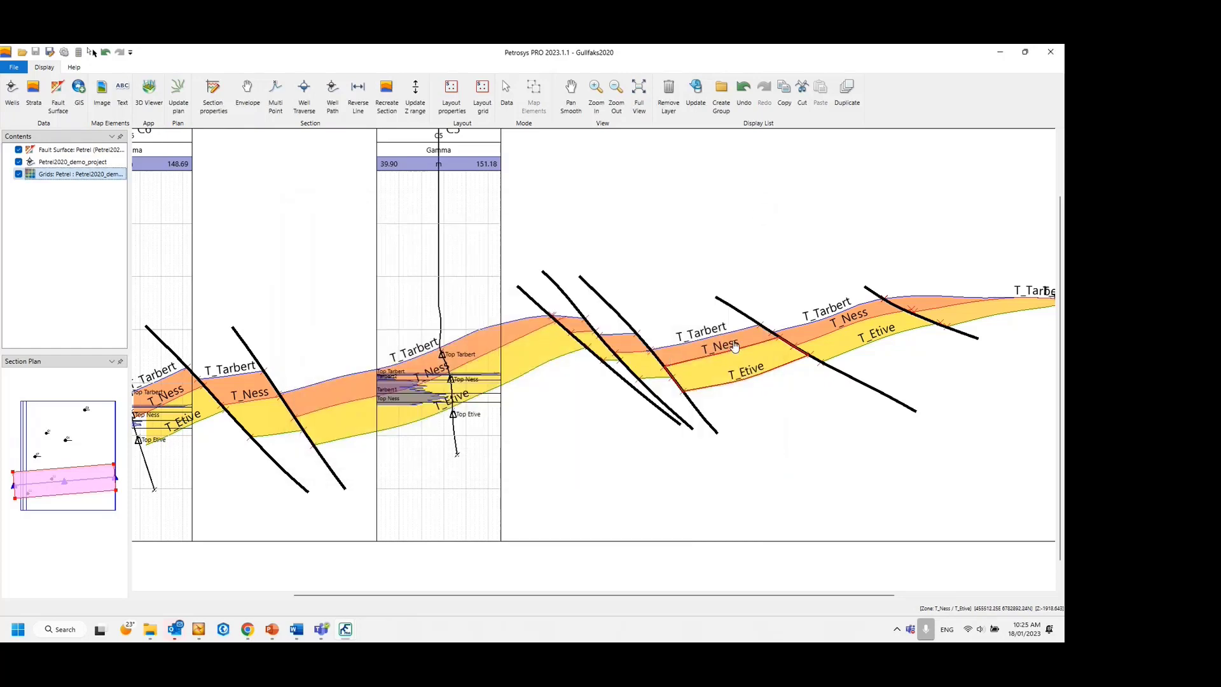
Review the zone choices for the T_Tarbert / T_Ness block right of well C5 and close the assignment without changes.
{"action": "scroll", "coordinate": [734, 345], "scroll_direction": "down", "scroll_amount": 1}
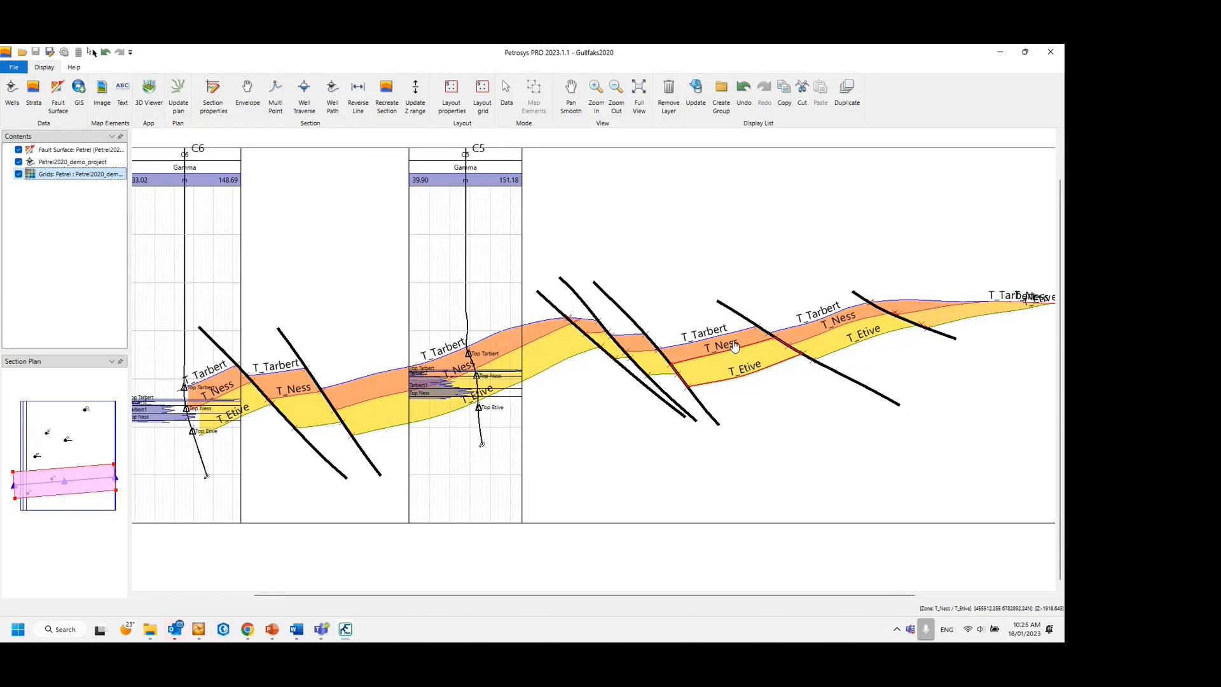
{"action": "right_click", "coordinate": [686, 354]}
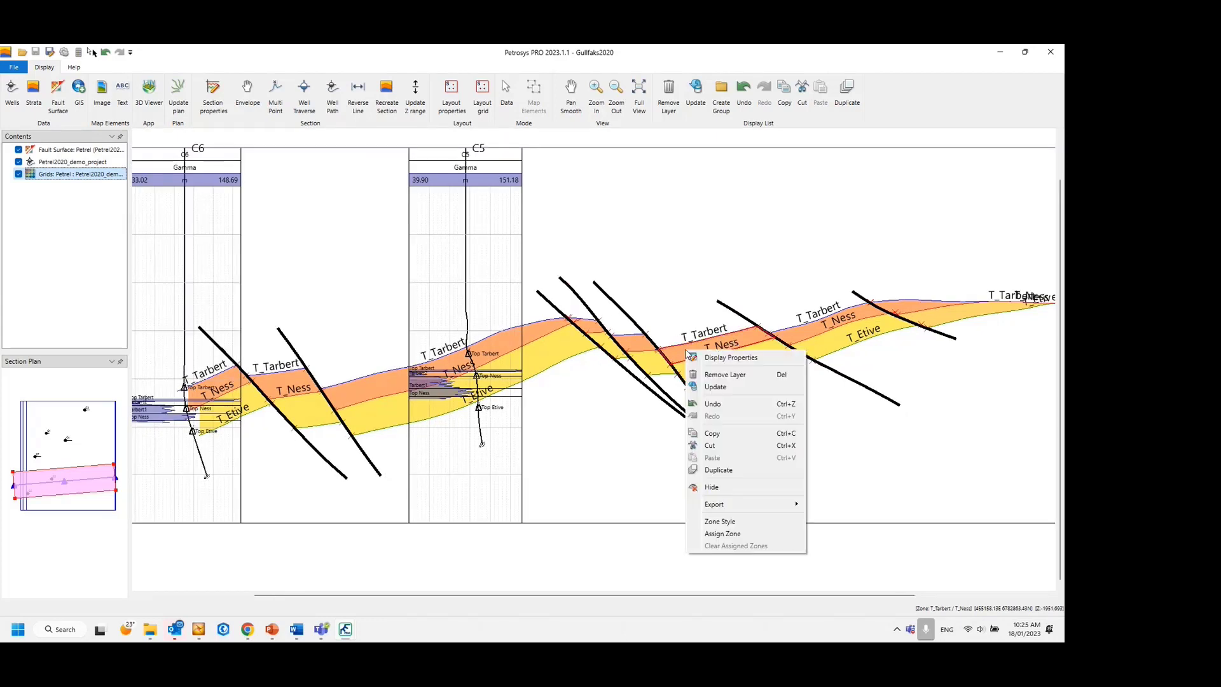
{"action": "left_click", "coordinate": [721, 535]}
{"action": "left_click", "coordinate": [564, 316]}
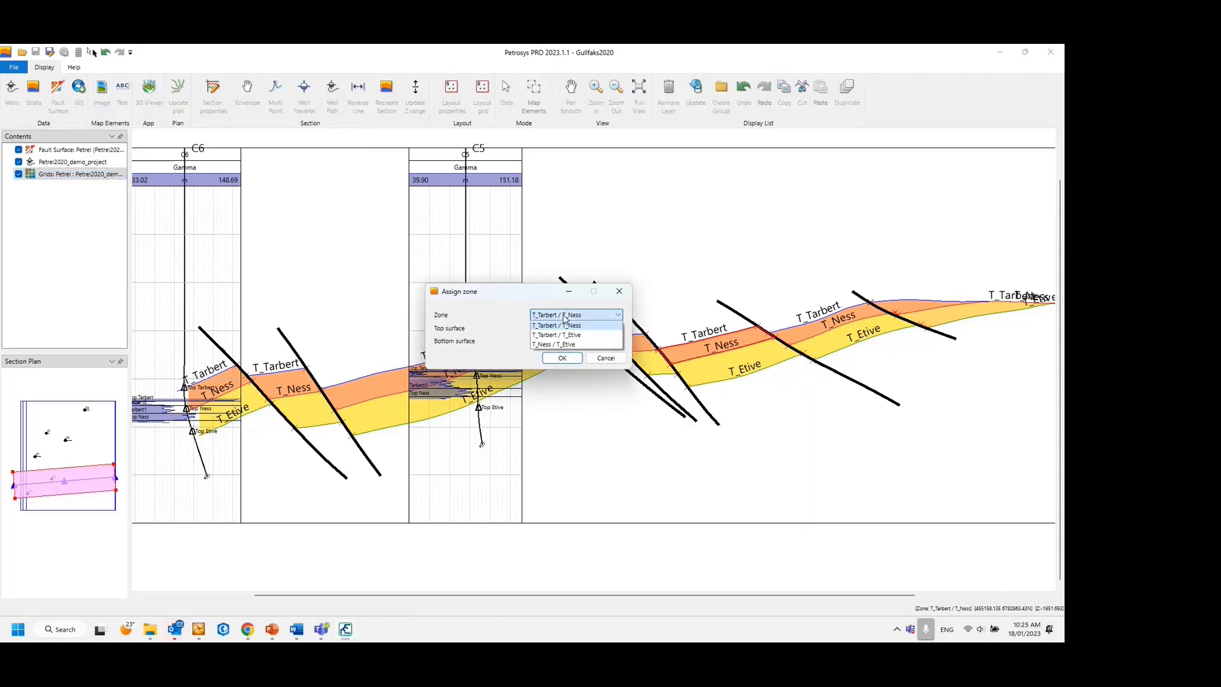
{"action": "left_click", "coordinate": [520, 308]}
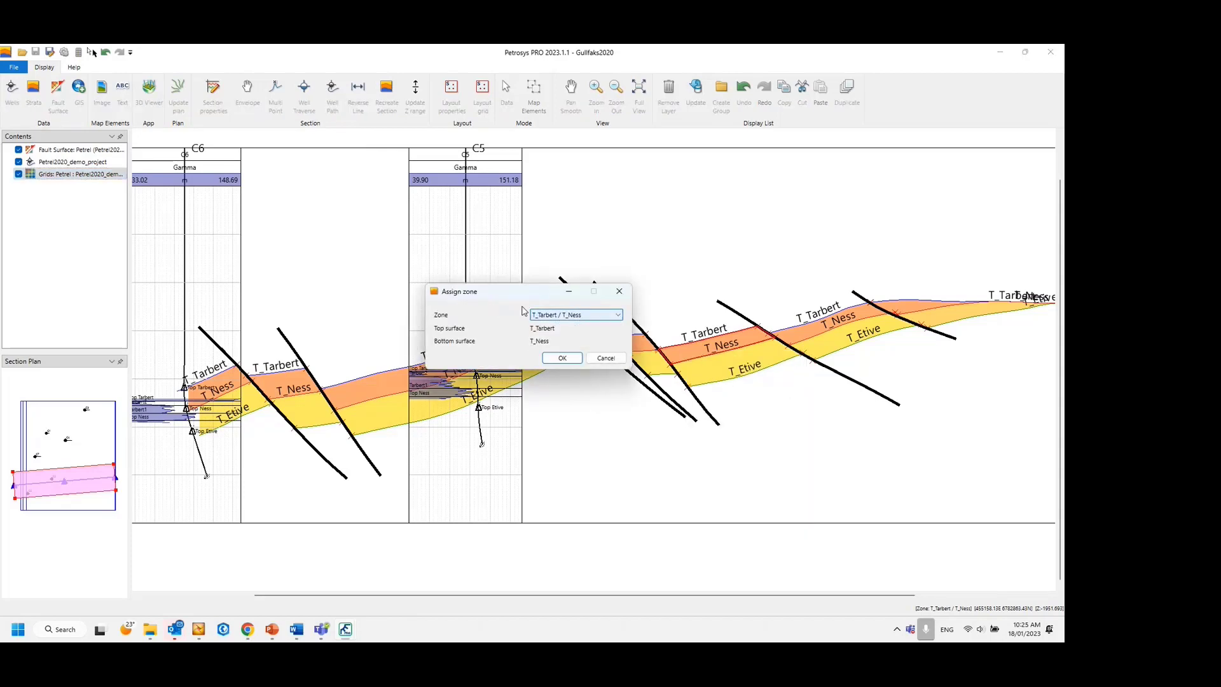
{"action": "left_click", "coordinate": [616, 292]}
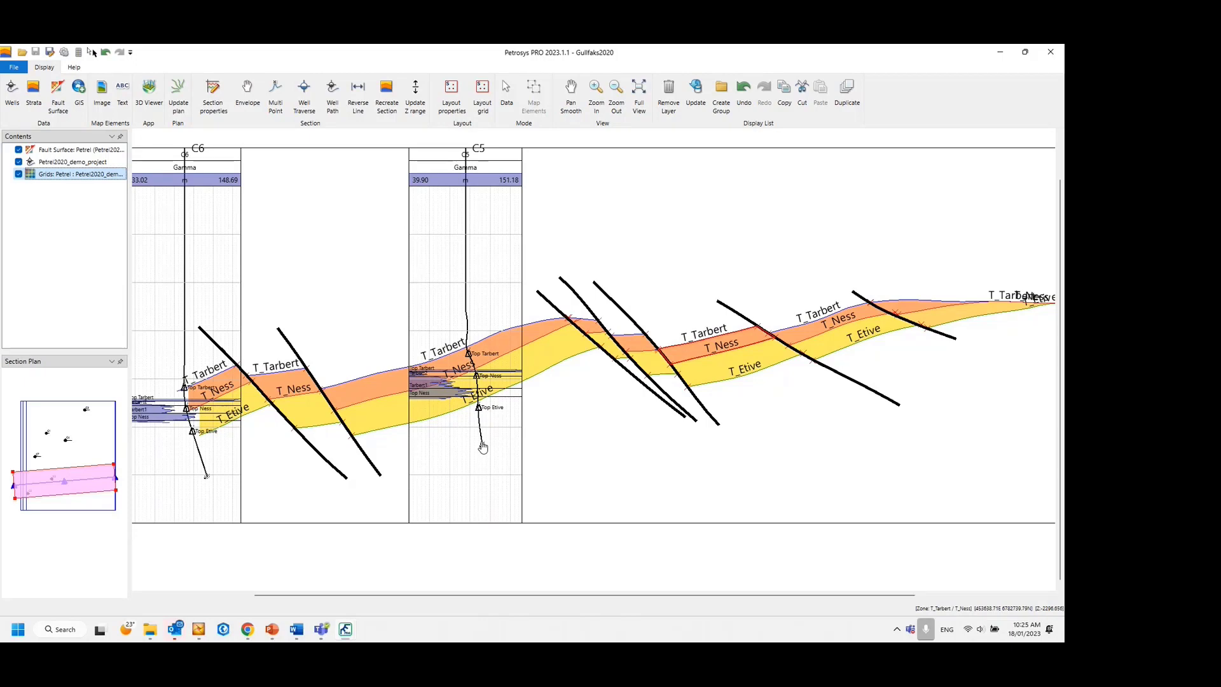
In the Petrel2020_demo_project well display, turn on the bottom-hole name annotation and turn off the surface annotation.
{"action": "left_click", "coordinate": [57, 163]}
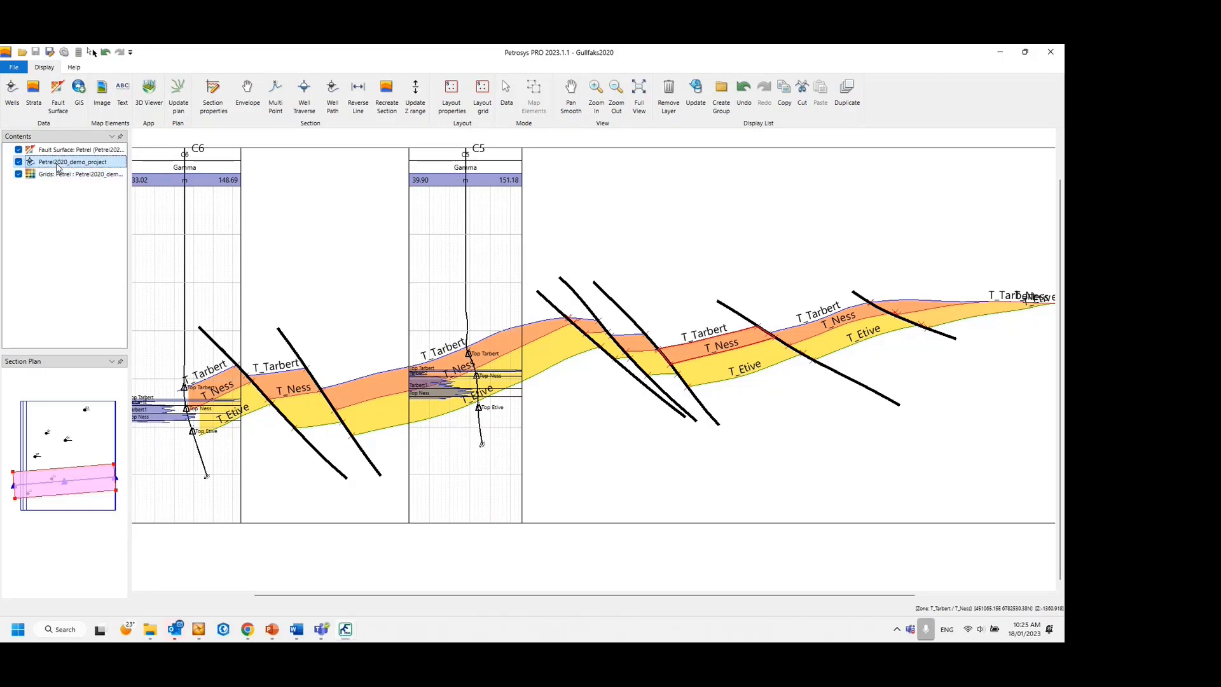
{"action": "double_click", "coordinate": [58, 163]}
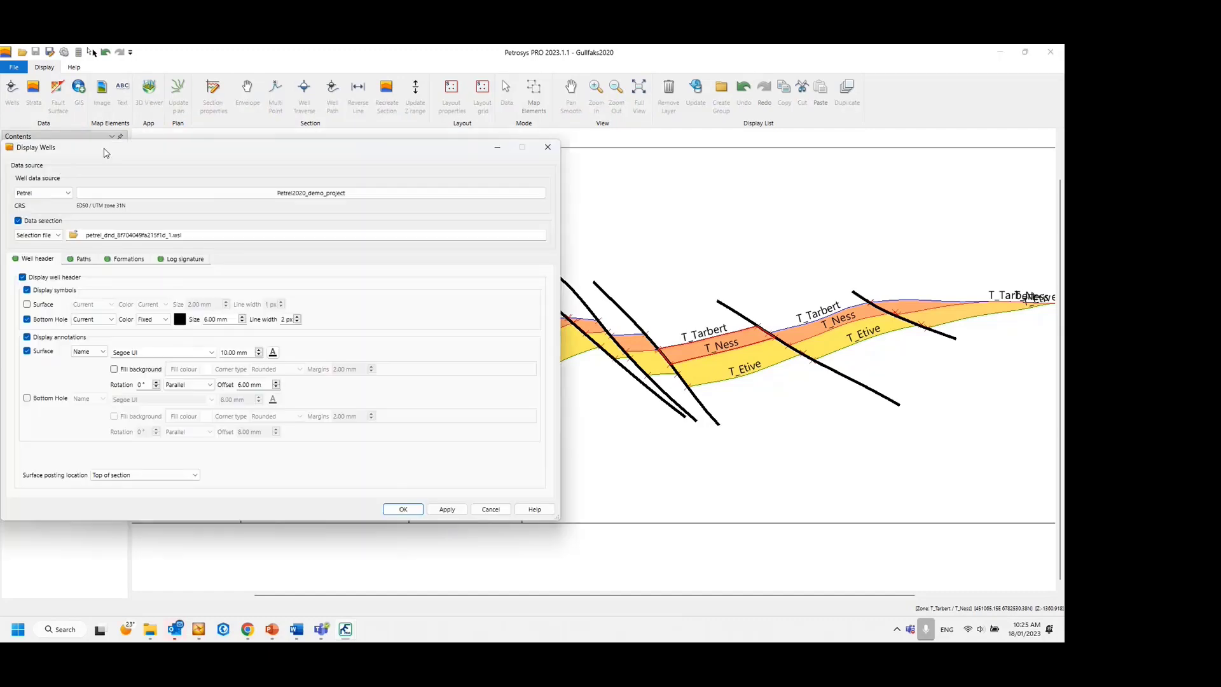
{"action": "left_click", "coordinate": [478, 238]}
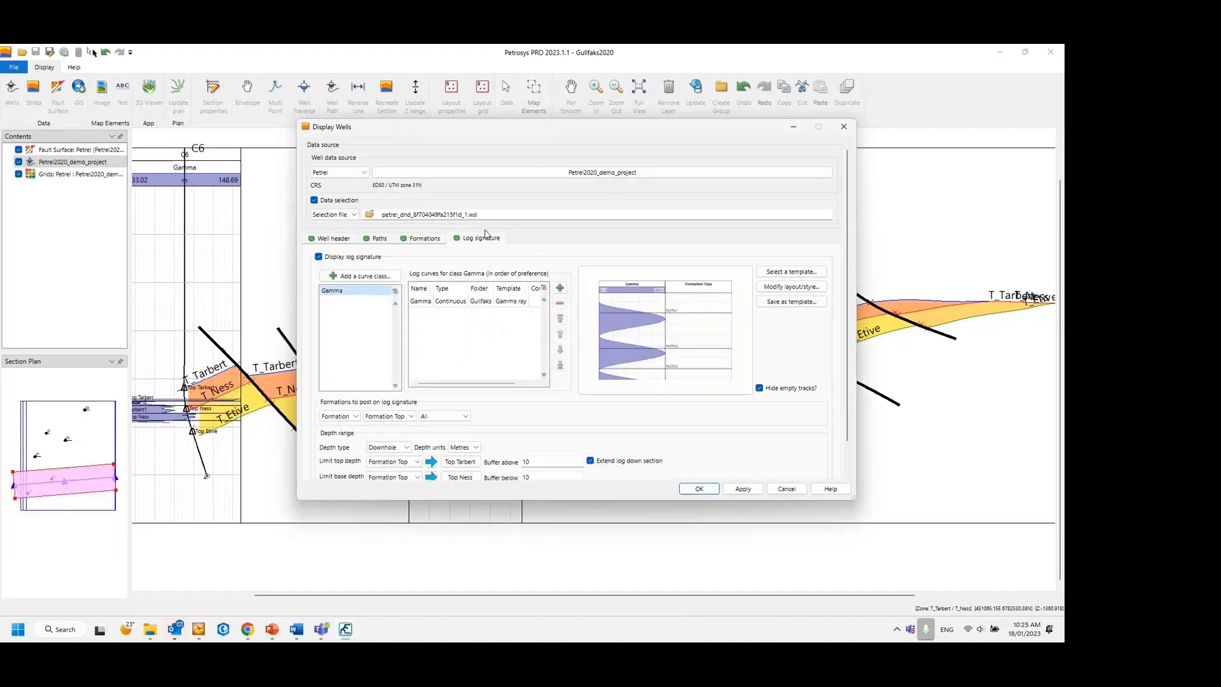
{"action": "scroll", "coordinate": [541, 442], "scroll_direction": "down", "scroll_amount": 1}
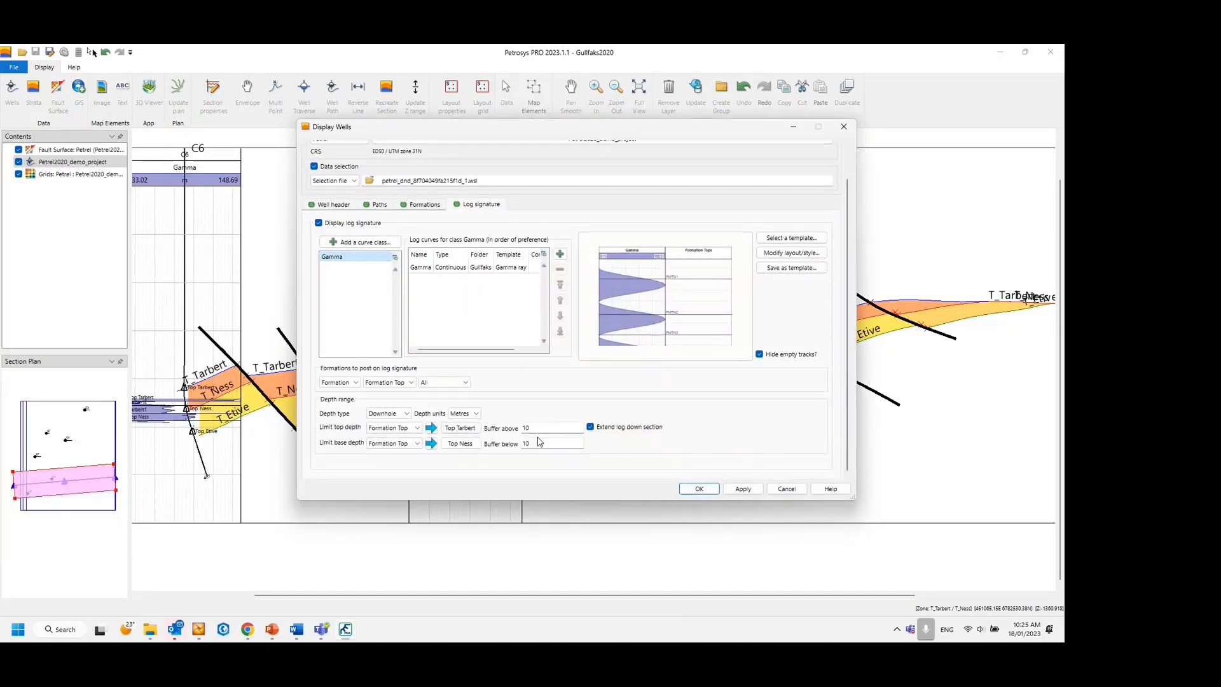
{"action": "left_click", "coordinate": [331, 208]}
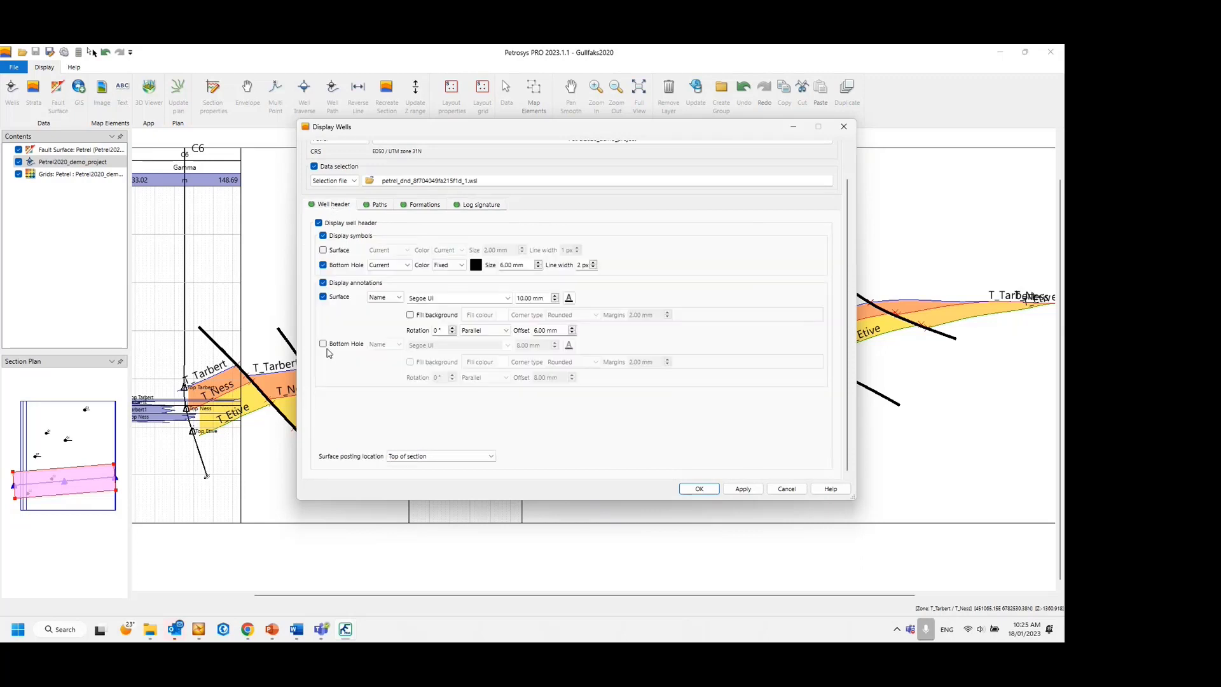
{"action": "left_click", "coordinate": [323, 343]}
{"action": "left_click", "coordinate": [323, 296]}
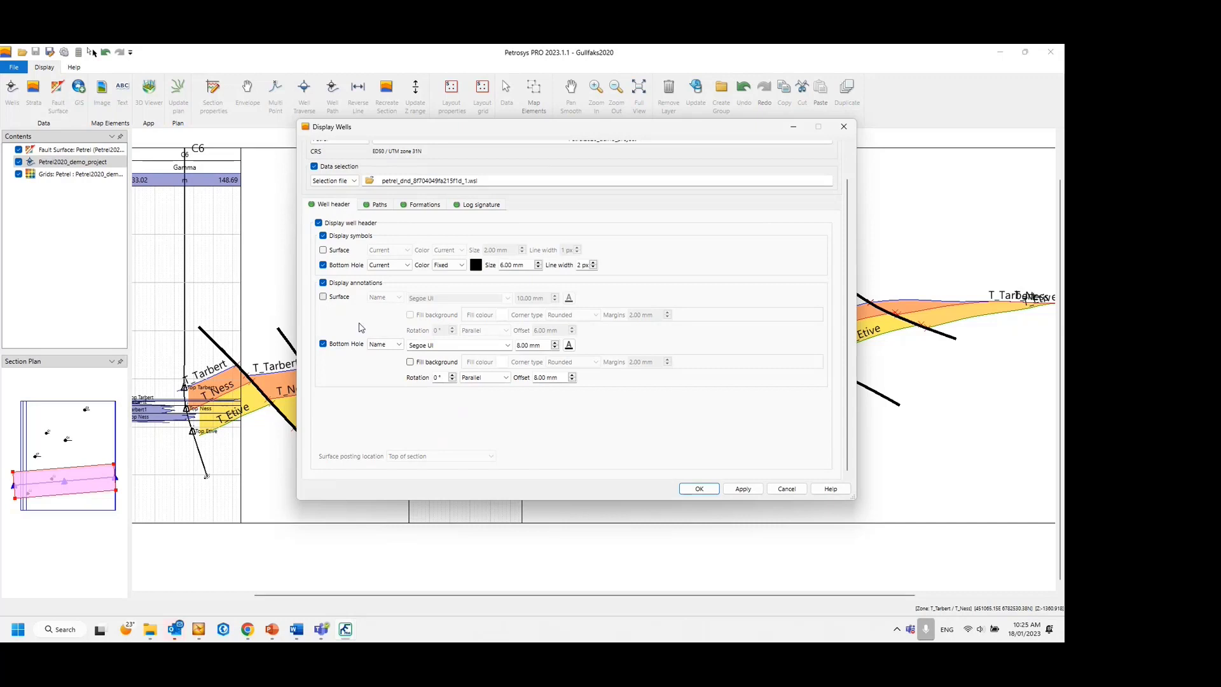
Increase the bottom-hole annotation offset and the bottom-hole symbol size, and accept the well display settings.
{"action": "left_click", "coordinate": [573, 375]}
{"action": "left_click", "coordinate": [573, 375]}
{"action": "left_click", "coordinate": [573, 375]}
{"action": "left_click", "coordinate": [572, 375]}
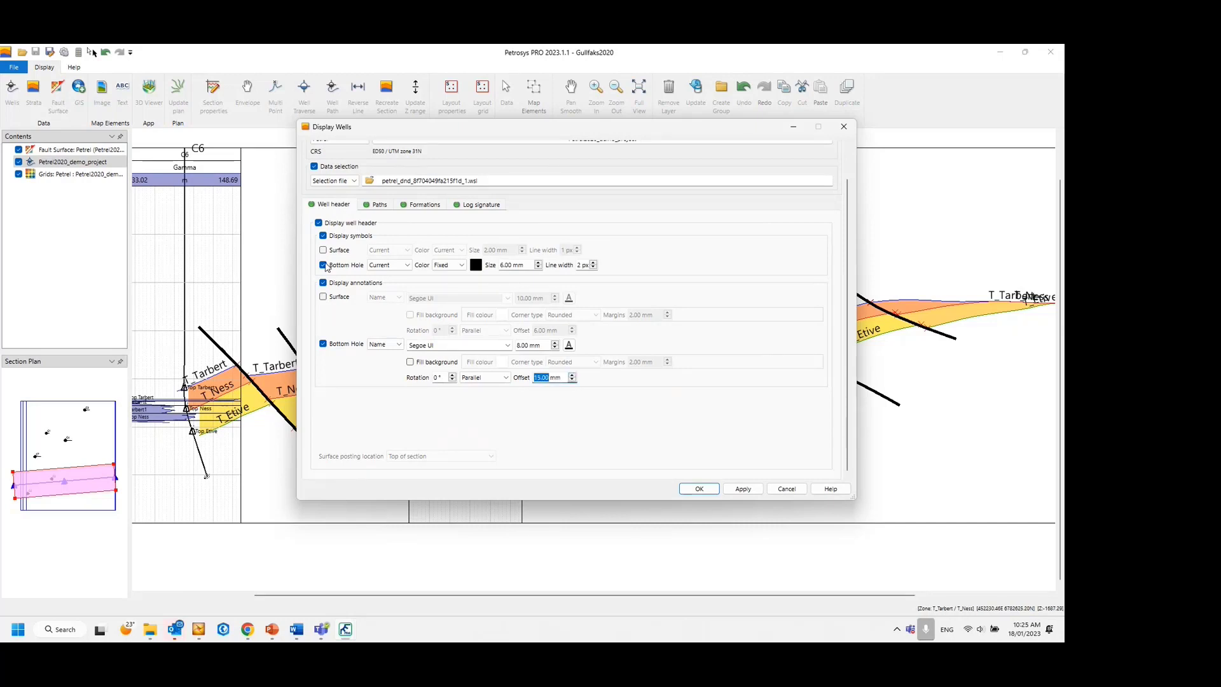
{"action": "left_click", "coordinate": [537, 263]}
{"action": "left_click", "coordinate": [537, 262]}
{"action": "left_click", "coordinate": [537, 262]}
{"action": "left_click", "coordinate": [537, 263]}
{"action": "left_click", "coordinate": [698, 490]}
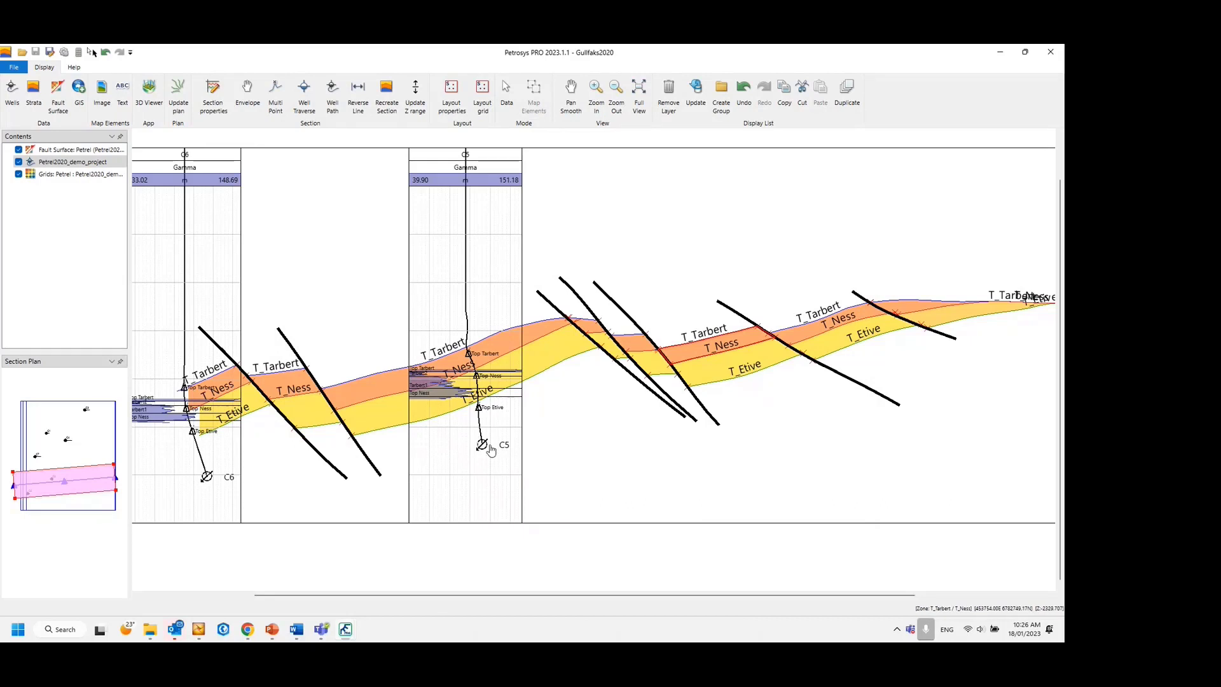
Set the exterior background of the section layout to pale yellow and apply it.
{"action": "scroll", "coordinate": [502, 354], "scroll_direction": "down", "scroll_amount": 2}
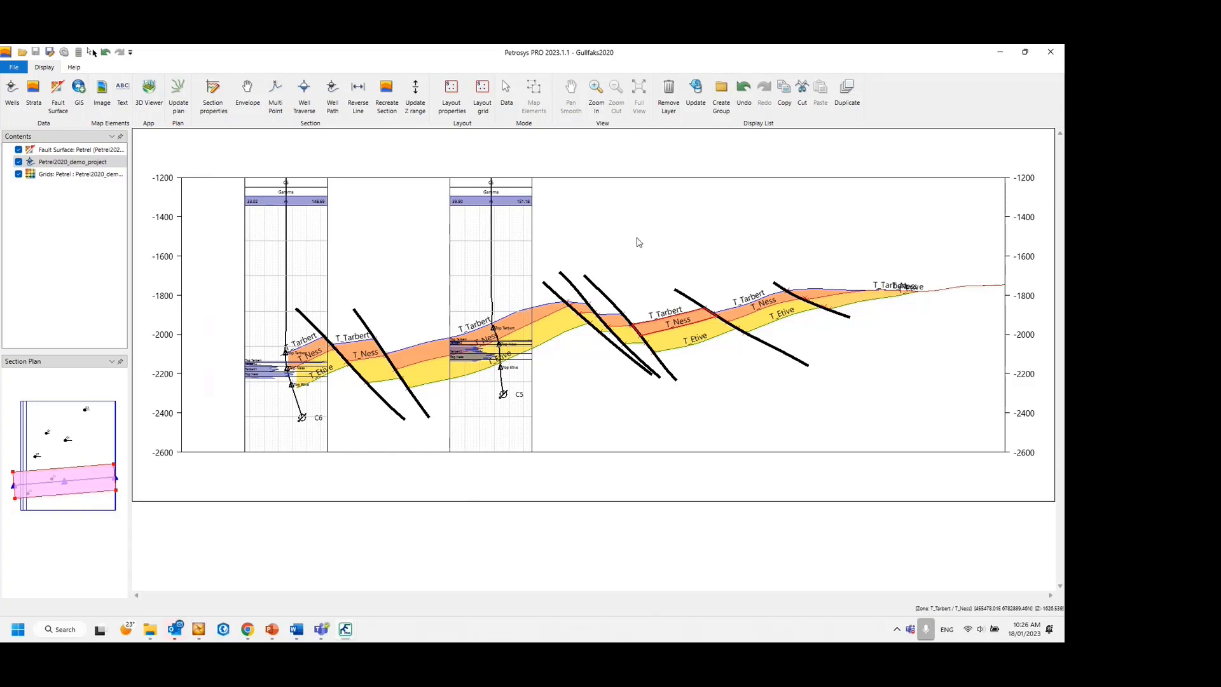
{"action": "left_click", "coordinate": [462, 105]}
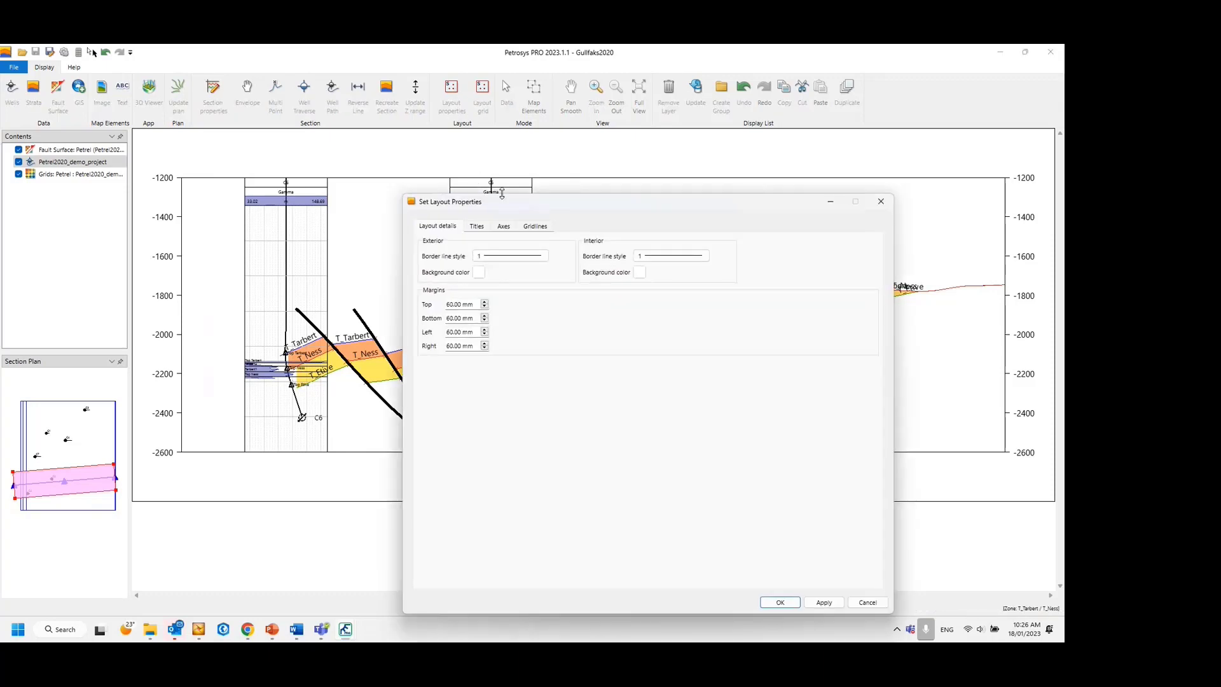
{"action": "left_click_drag", "start_coordinate": [511, 209], "coordinate": [562, 182]}
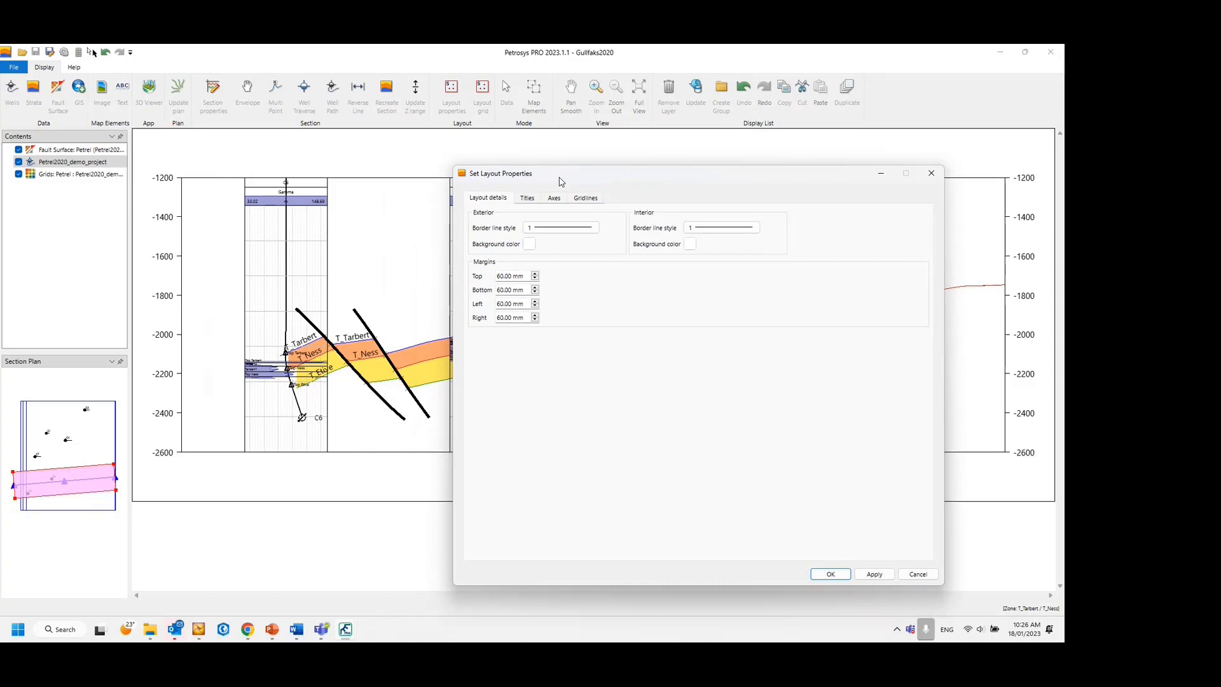
{"action": "left_click", "coordinate": [530, 245]}
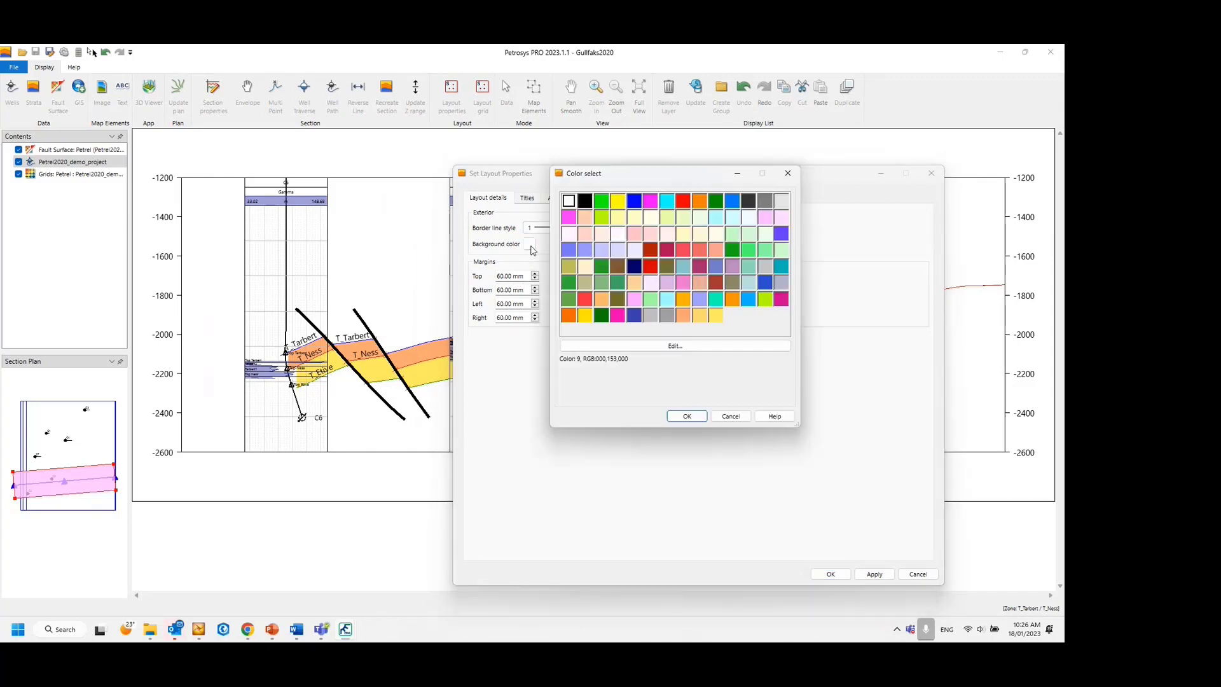
{"action": "left_click", "coordinate": [633, 219]}
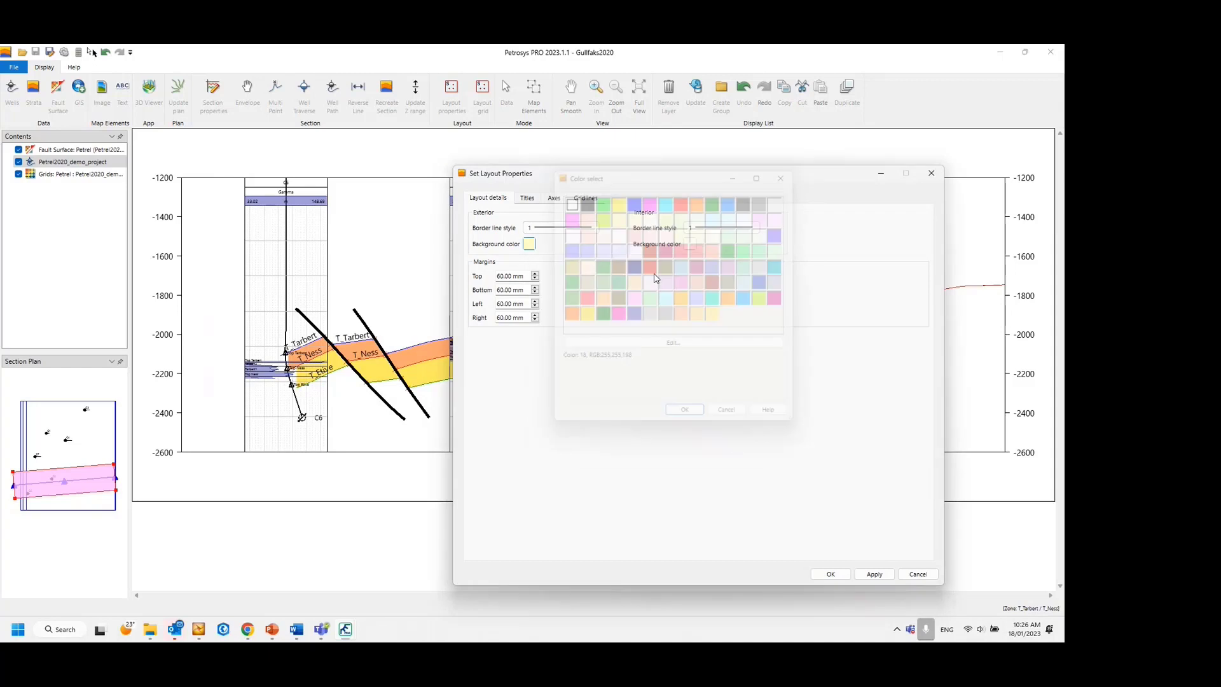
{"action": "left_click", "coordinate": [873, 575]}
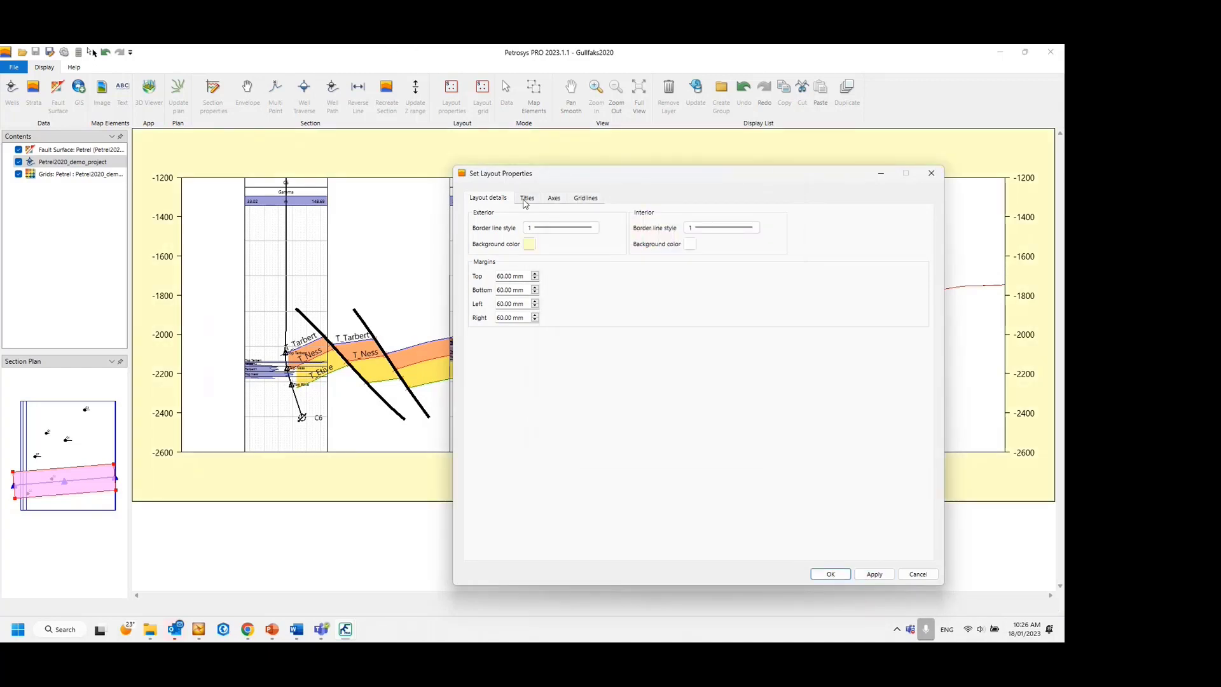
Enable section annotation in the layout, with W as the start text and E as the end text, and apply it.
{"action": "left_click", "coordinate": [583, 198]}
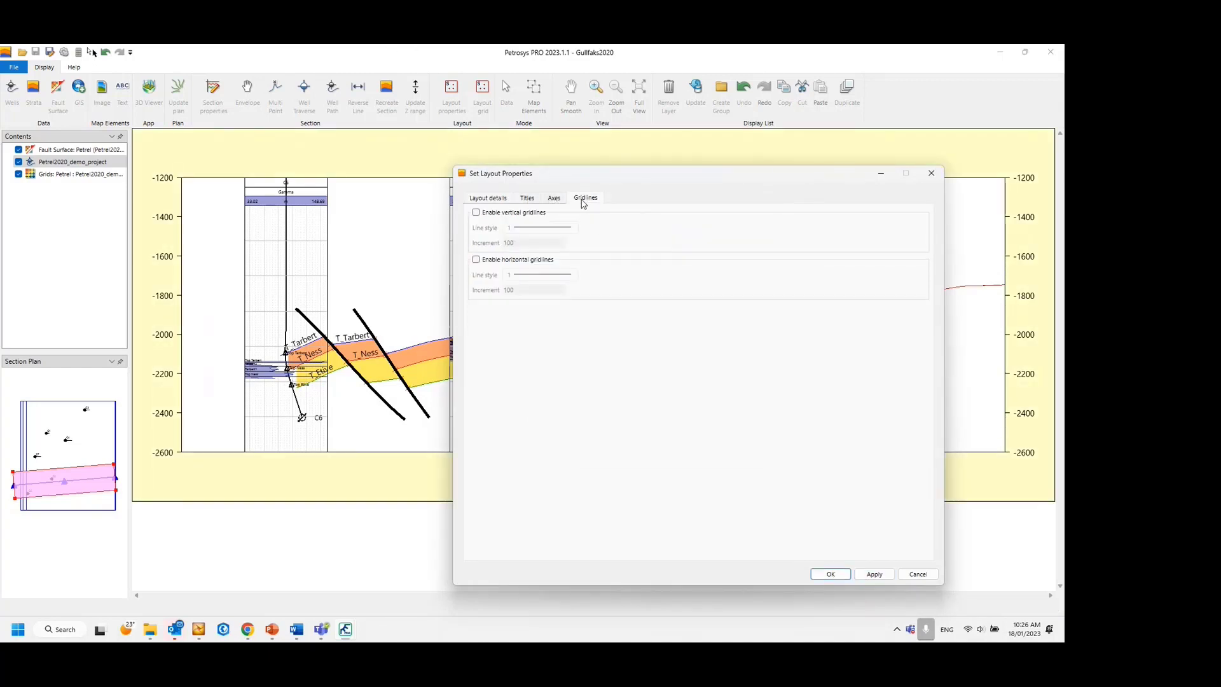
{"action": "left_click", "coordinate": [527, 197]}
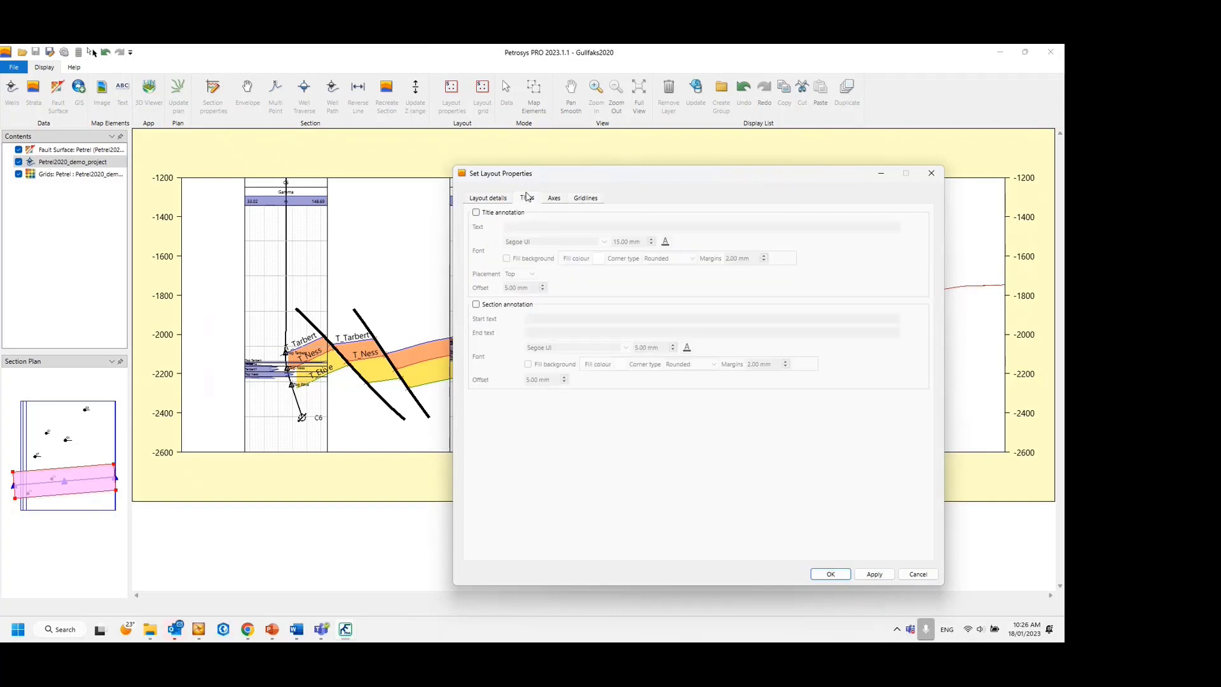
{"action": "left_click", "coordinate": [476, 305]}
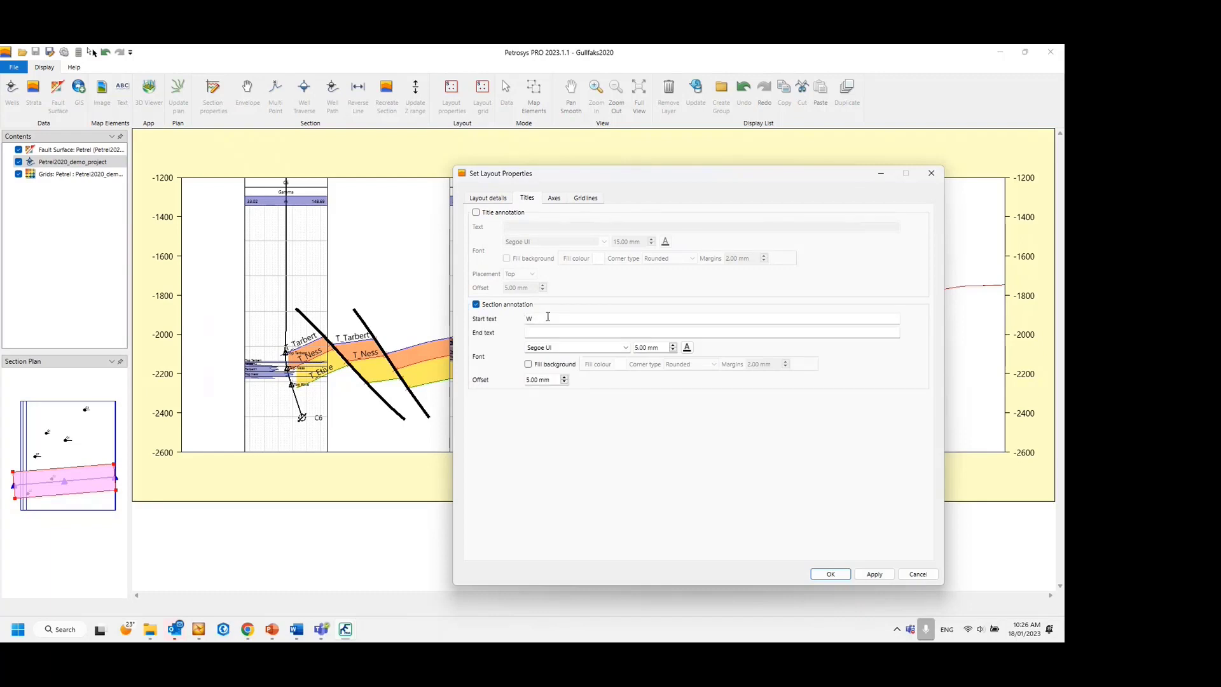
{"action": "type", "text": "W"}
{"action": "left_click", "coordinate": [555, 336]}
{"action": "left_click", "coordinate": [874, 574]}
Increase the offset and font size of the section annotation, apply the changes and close the layout properties.
{"action": "left_click", "coordinate": [564, 378]}
{"action": "left_click", "coordinate": [564, 377]}
{"action": "left_click", "coordinate": [876, 573]}
{"action": "left_click", "coordinate": [673, 346]}
{"action": "left_click", "coordinate": [673, 345]}
{"action": "left_click", "coordinate": [874, 573]}
{"action": "left_click", "coordinate": [920, 575]}
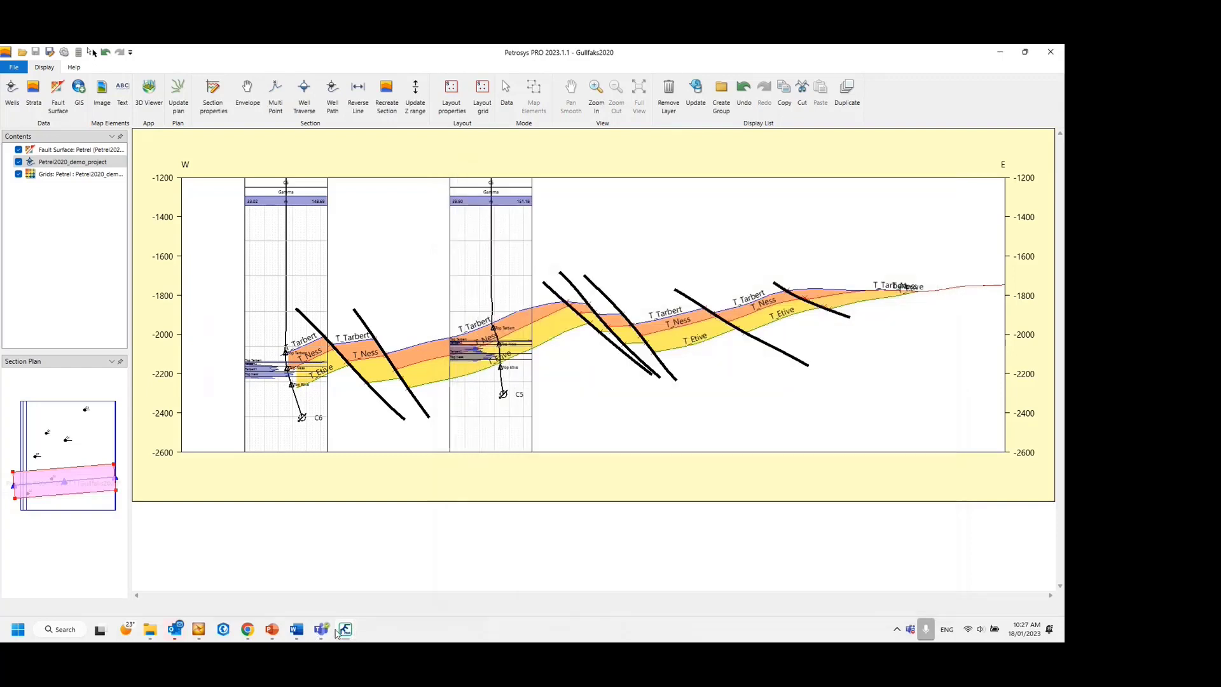
Switch to the Cross-Section_Webinar_Final.pscs window and view the complete section layout.
{"action": "mouse_move", "coordinate": [342, 633]}
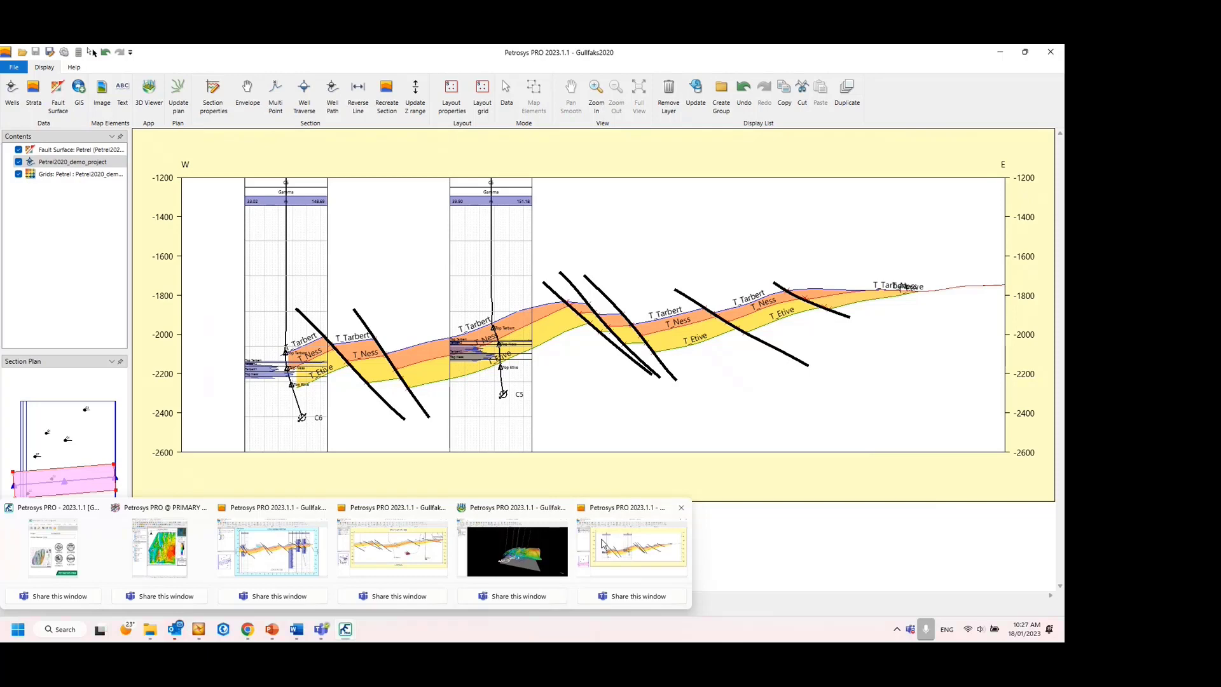
{"action": "mouse_move", "coordinate": [419, 541]}
{"action": "mouse_move", "coordinate": [642, 553]}
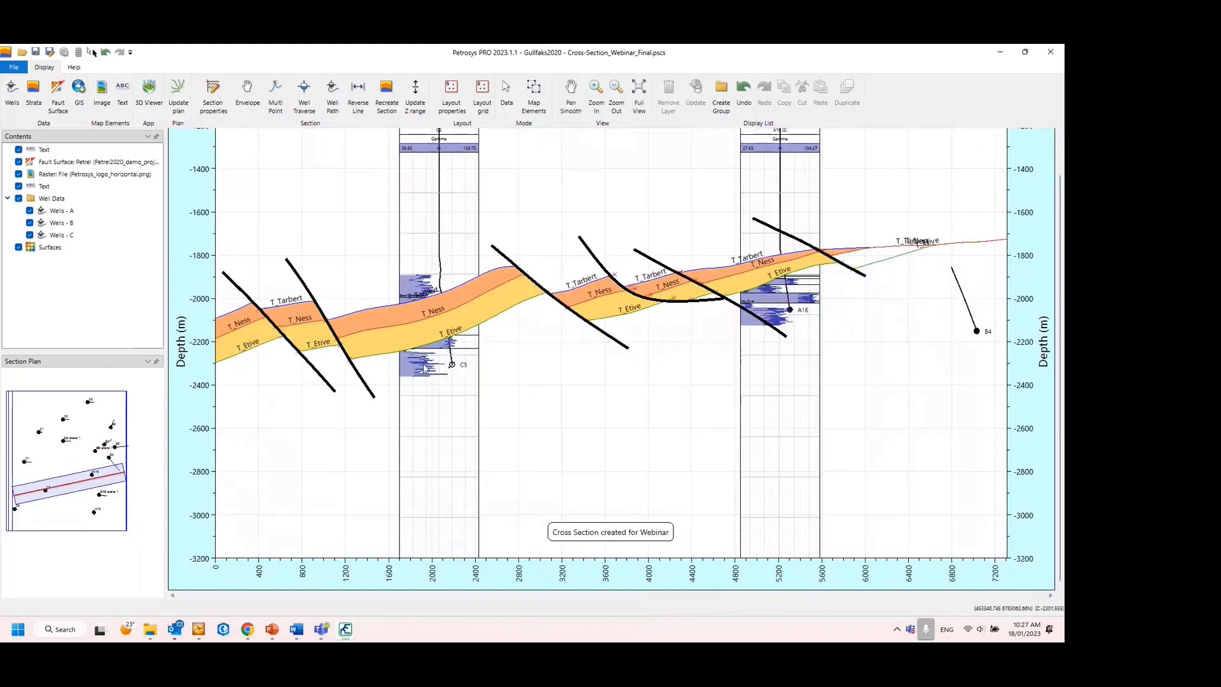
{"action": "scroll", "coordinate": [426, 356], "scroll_direction": "down", "scroll_amount": 1}
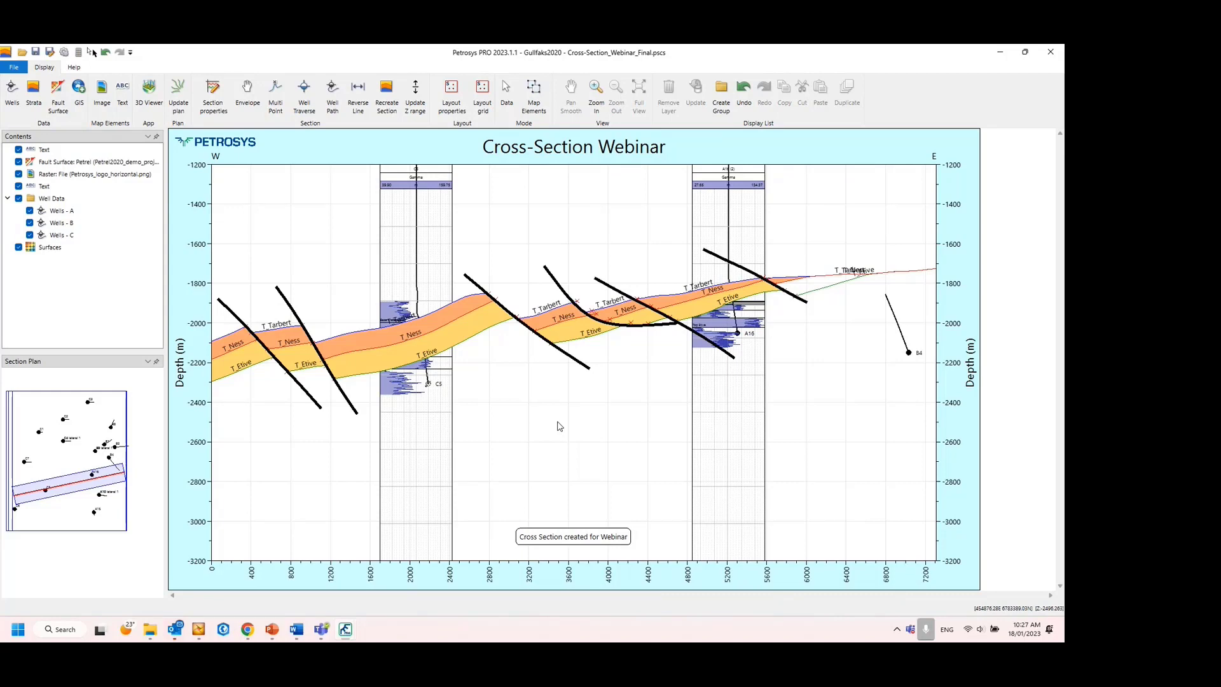
{"action": "left_click", "coordinate": [14, 68]}
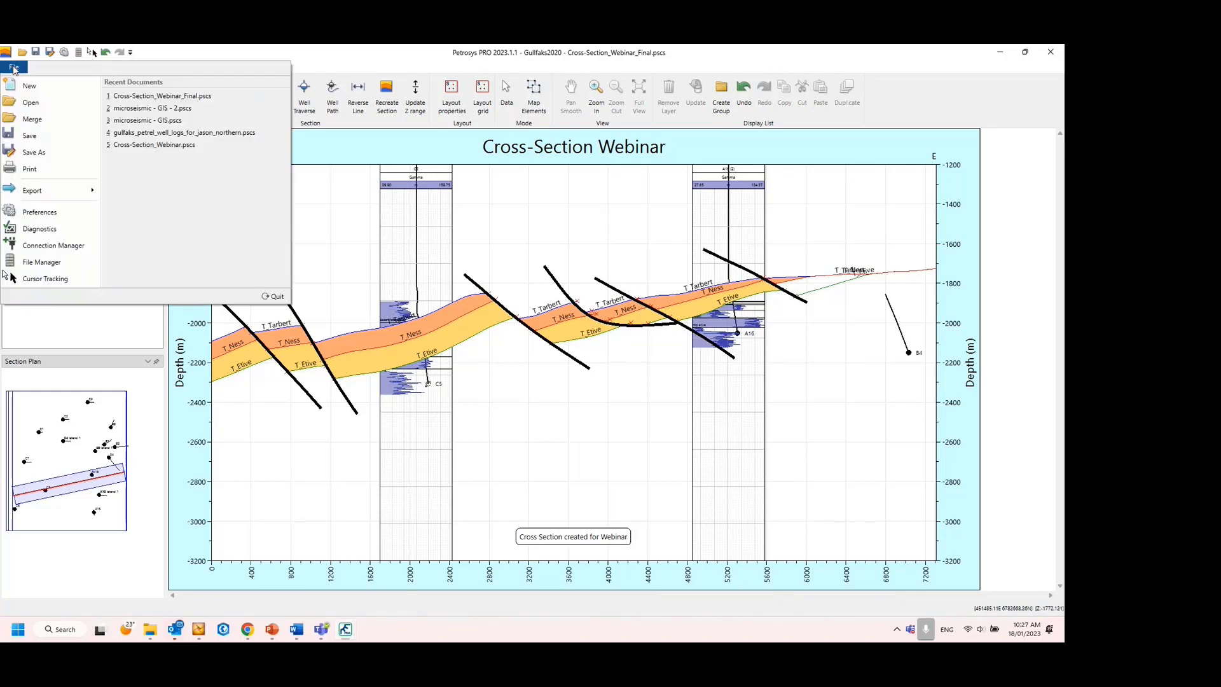
{"action": "mouse_move", "coordinate": [41, 195]}
{"action": "left_click", "coordinate": [667, 63]}
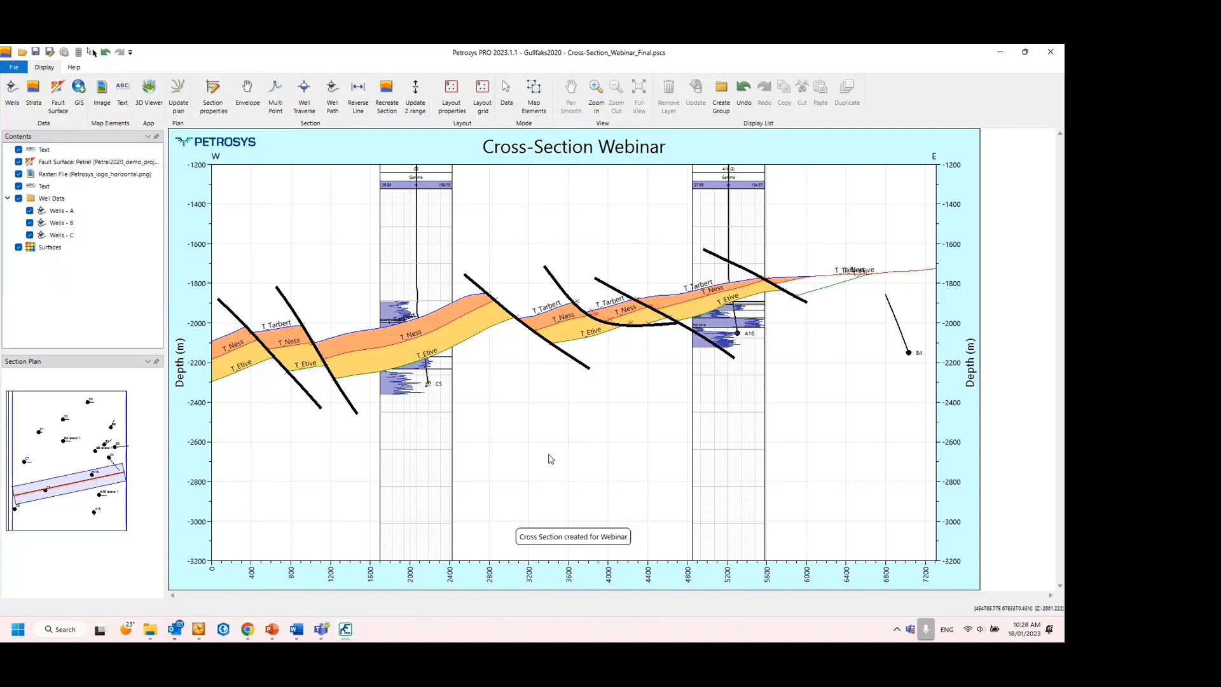
Export the cross-section as the raster image Cross-Section_Webinar_Final.png, check the opened picture and close it.
{"action": "right_click", "coordinate": [552, 422]}
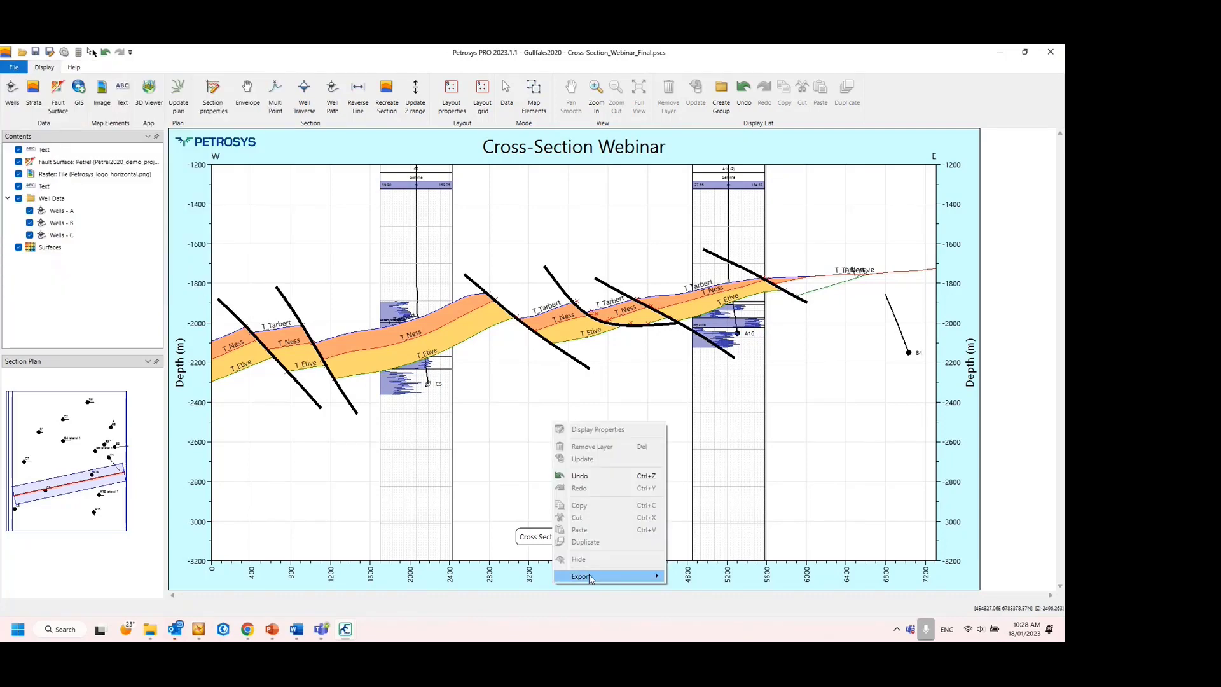
{"action": "mouse_move", "coordinate": [590, 577]}
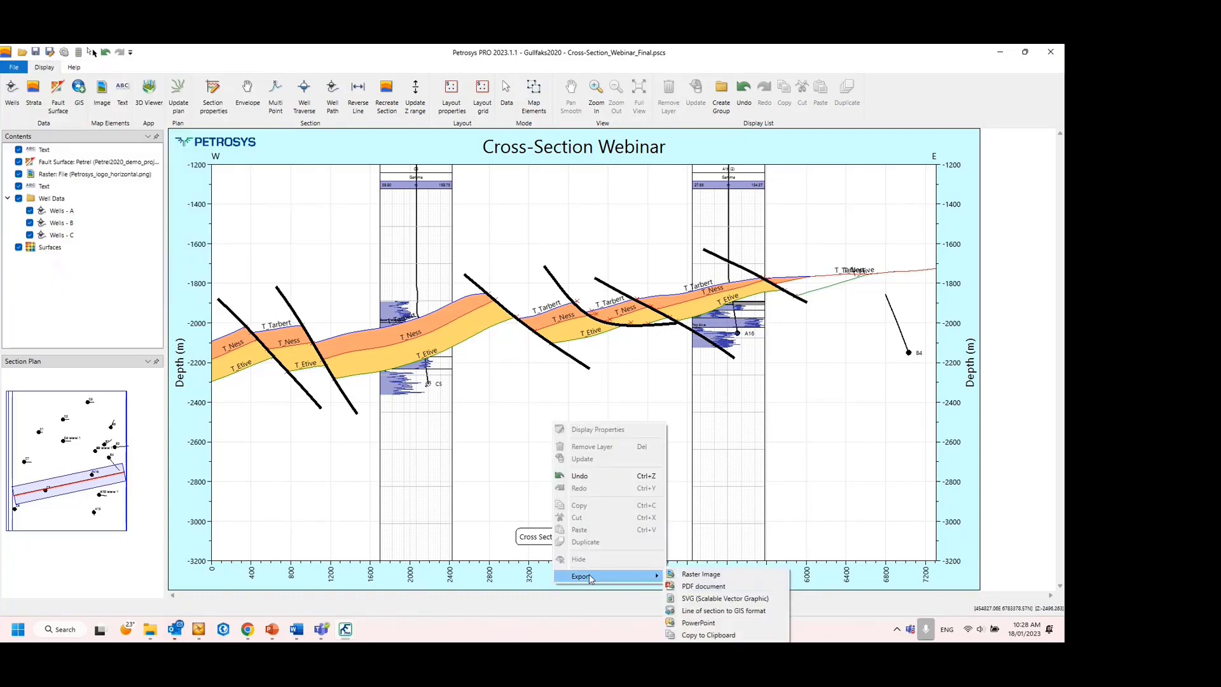
{"action": "left_click", "coordinate": [721, 575]}
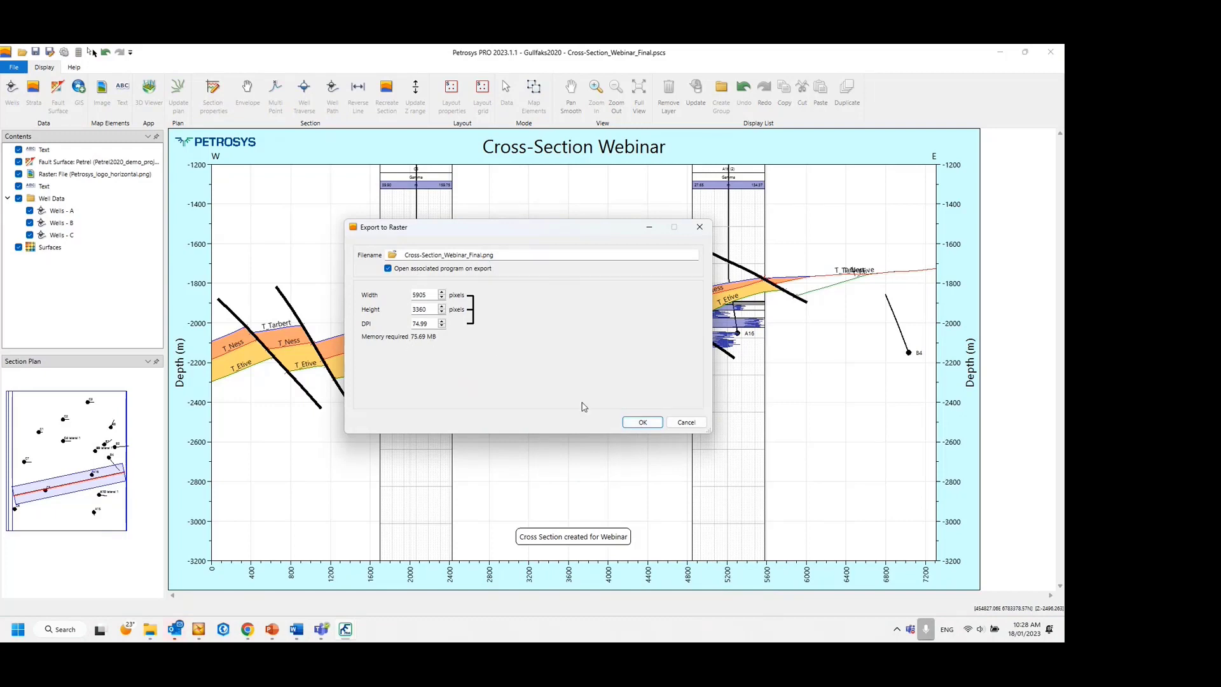
{"action": "left_click", "coordinate": [636, 427]}
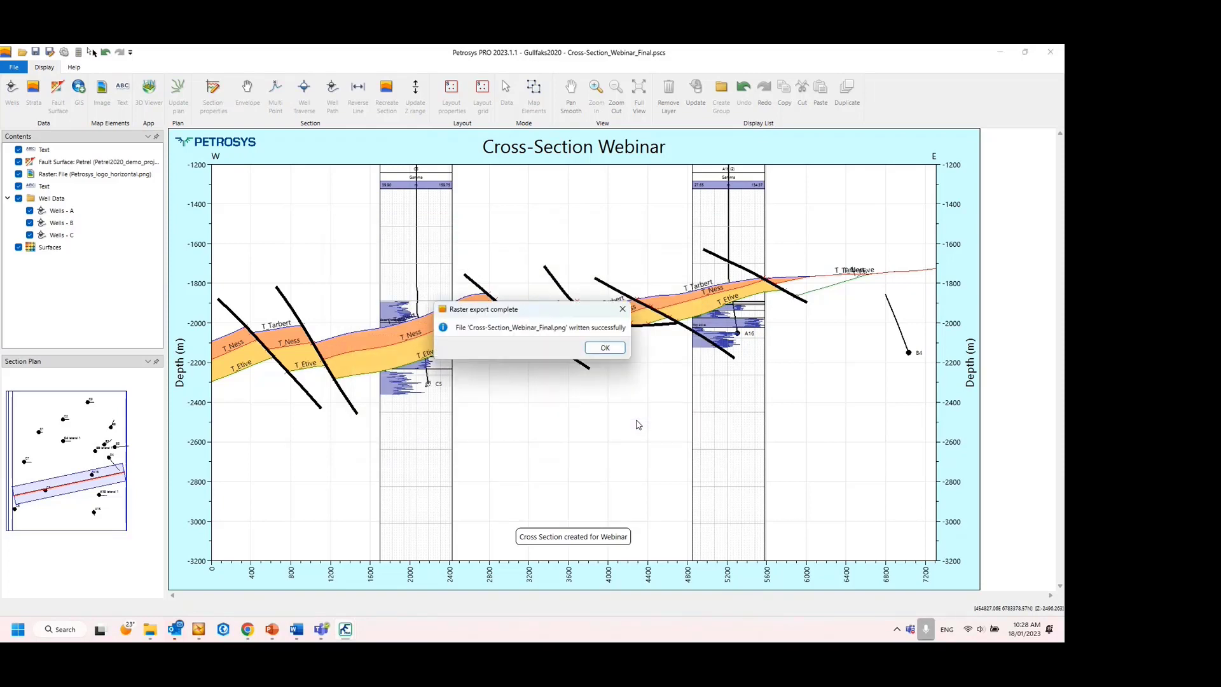
{"action": "left_click", "coordinate": [593, 348]}
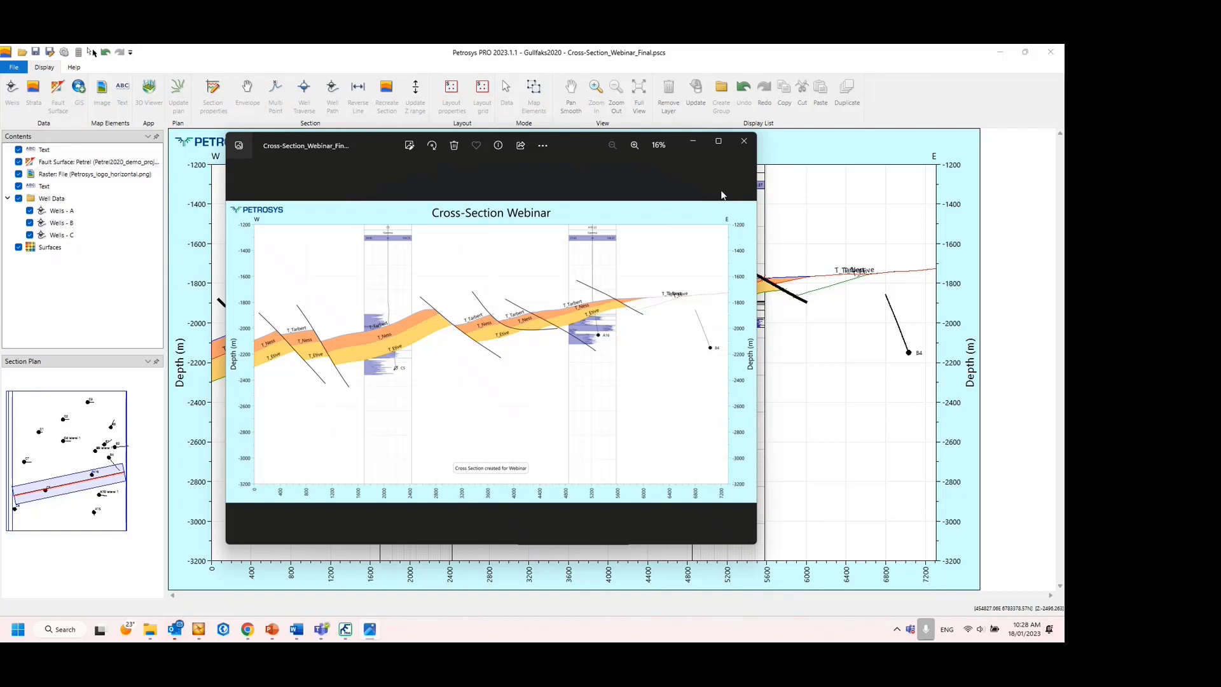
{"action": "left_click", "coordinate": [744, 144]}
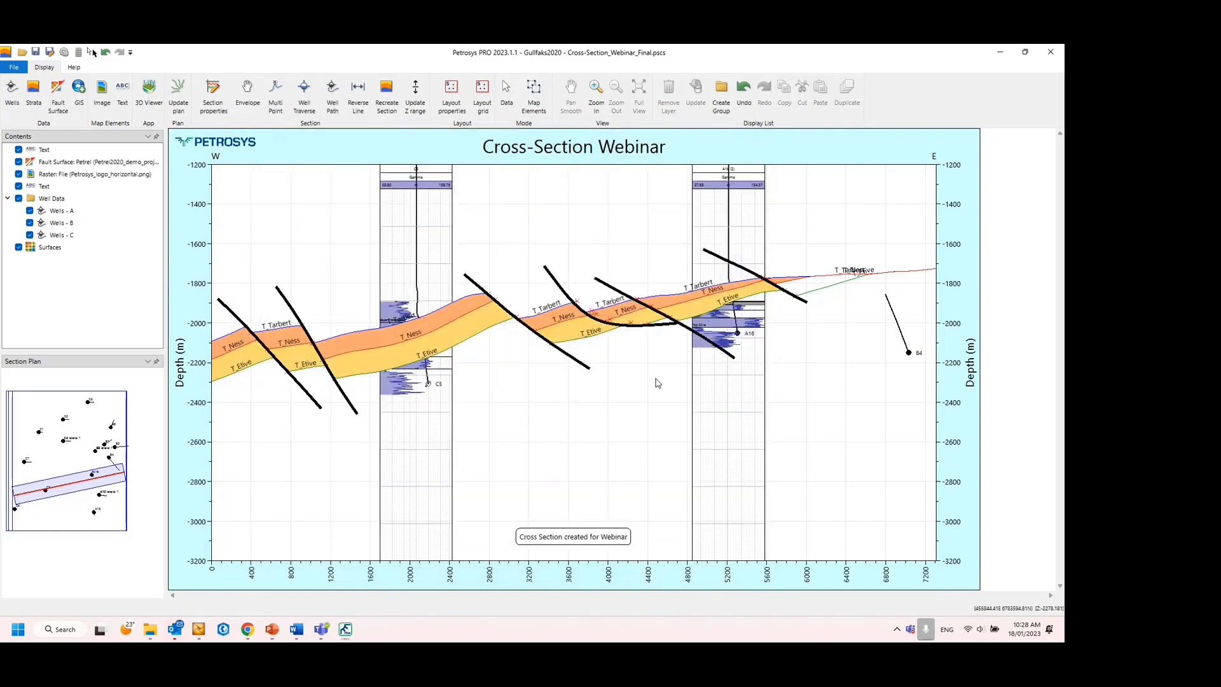
{"action": "left_click", "coordinate": [150, 87]}
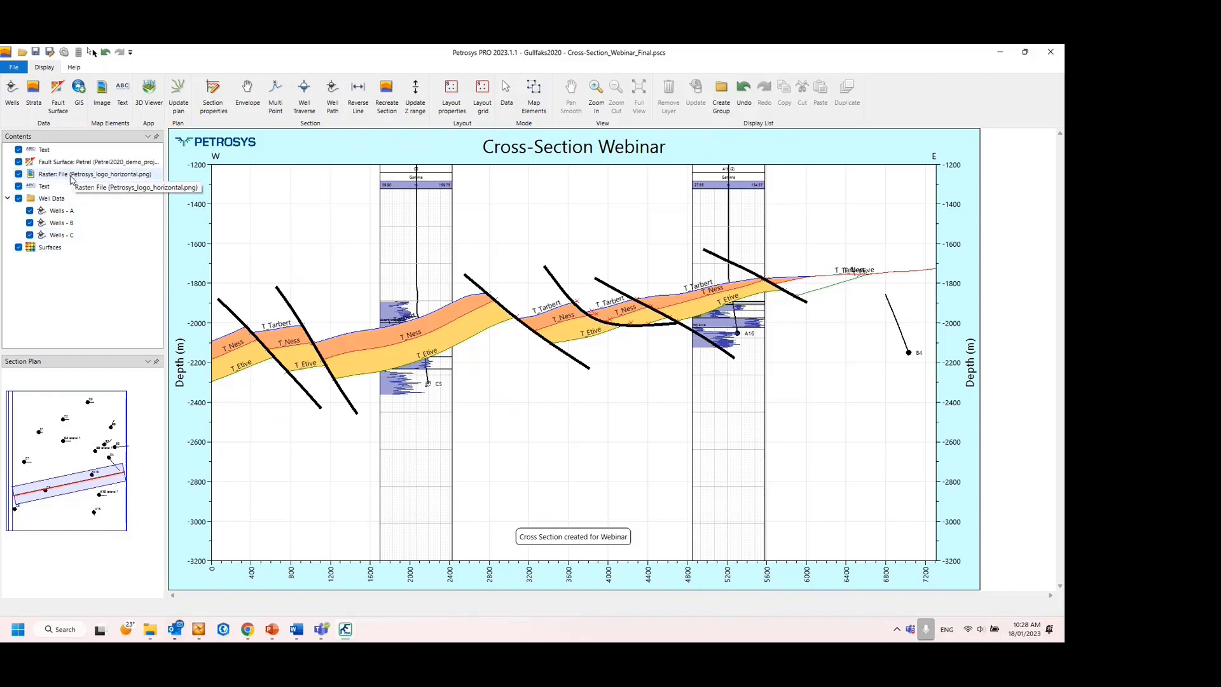
Switch to the 3D viewer window and tile it side by side with the Cross-Section_Webinar_Final.pscs window.
{"action": "left_click", "coordinate": [344, 629]}
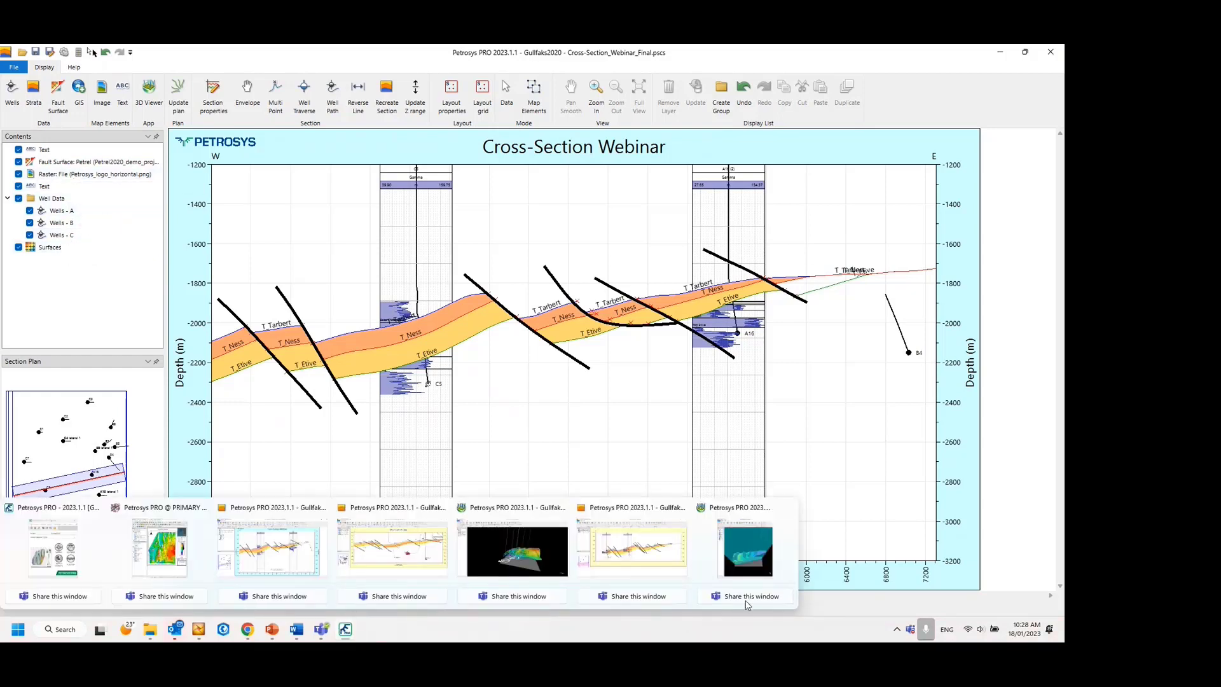
{"action": "left_click", "coordinate": [752, 572]}
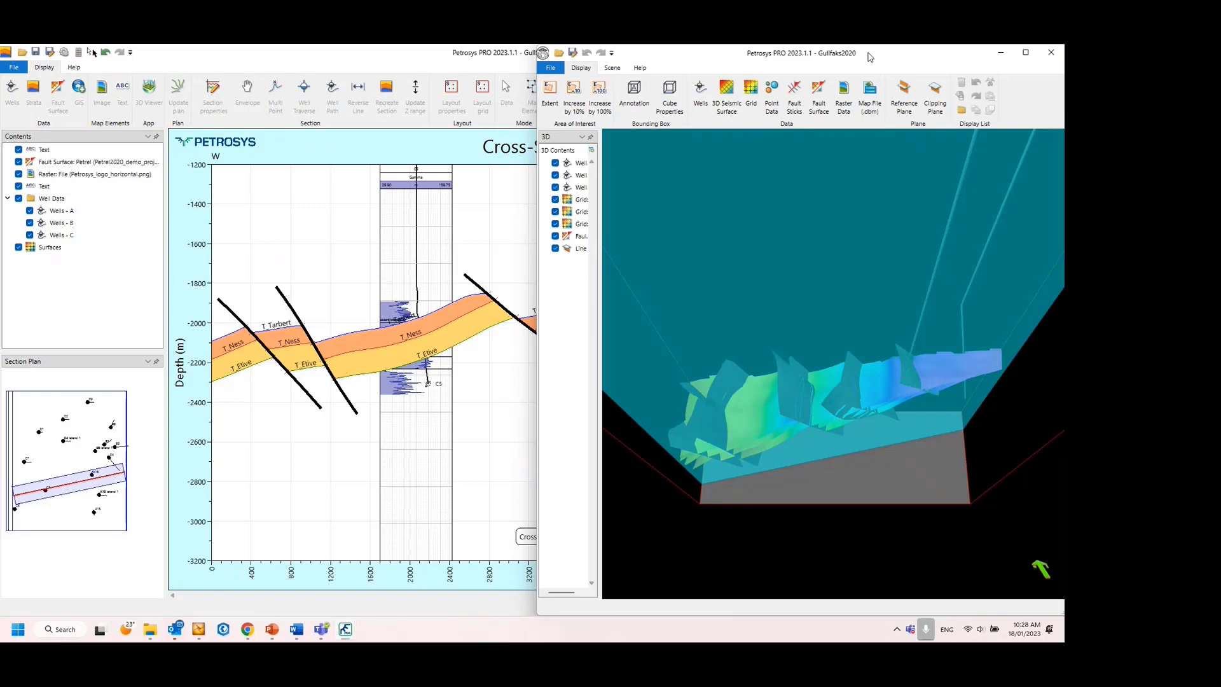
{"action": "left_click_drag", "start_coordinate": [866, 54], "coordinate": [1046, 153]}
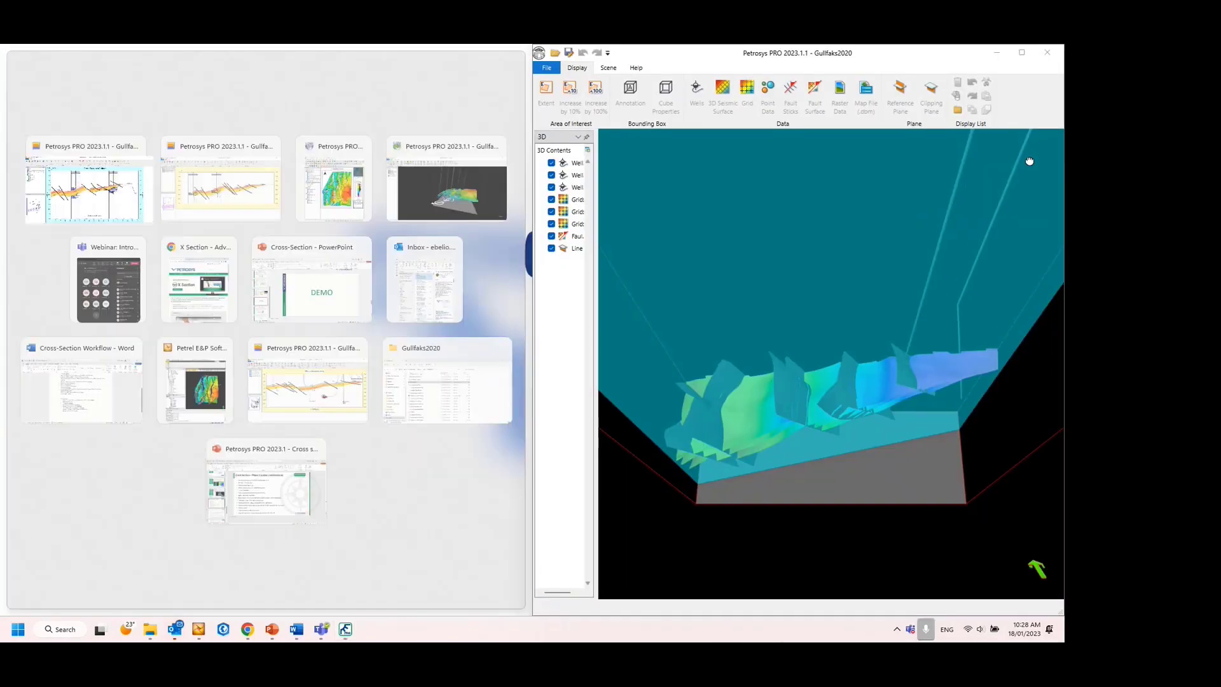
{"action": "left_click", "coordinate": [80, 185]}
Examine the clipped surfaces, faults and wells in the 3D viewer from different angles and distances.
{"action": "left_click_drag", "start_coordinate": [804, 372], "coordinate": [788, 256]}
{"action": "left_click_drag", "start_coordinate": [799, 458], "coordinate": [799, 309]}
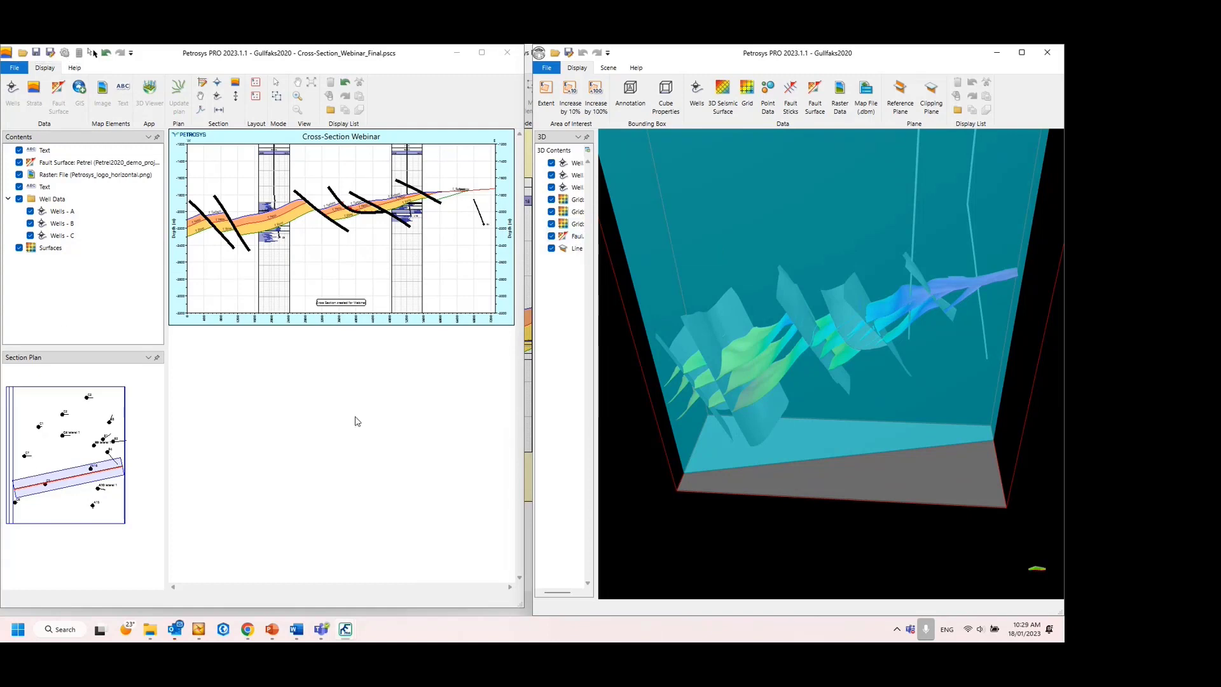
{"action": "left_click_drag", "start_coordinate": [752, 234], "coordinate": [800, 335]}
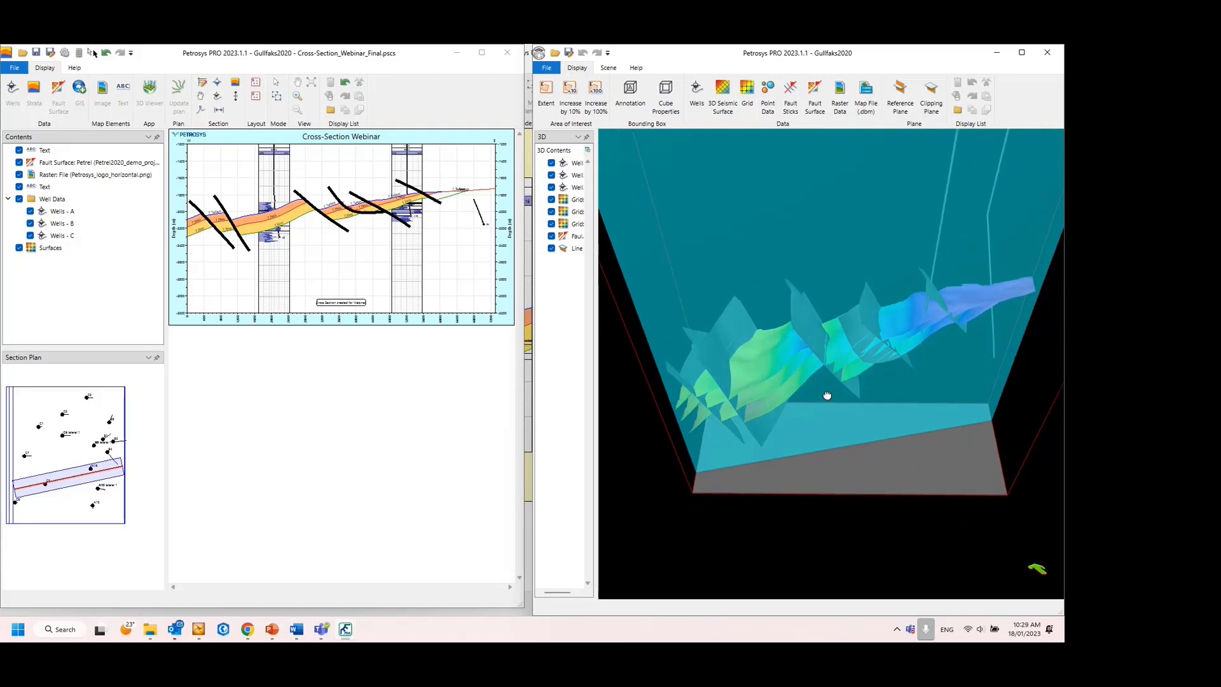
{"action": "scroll", "coordinate": [827, 396], "scroll_direction": "up", "scroll_amount": 3}
{"action": "scroll", "coordinate": [827, 395], "scroll_direction": "down", "scroll_amount": 3}
{"action": "scroll", "coordinate": [827, 395], "scroll_direction": "up", "scroll_amount": 1}
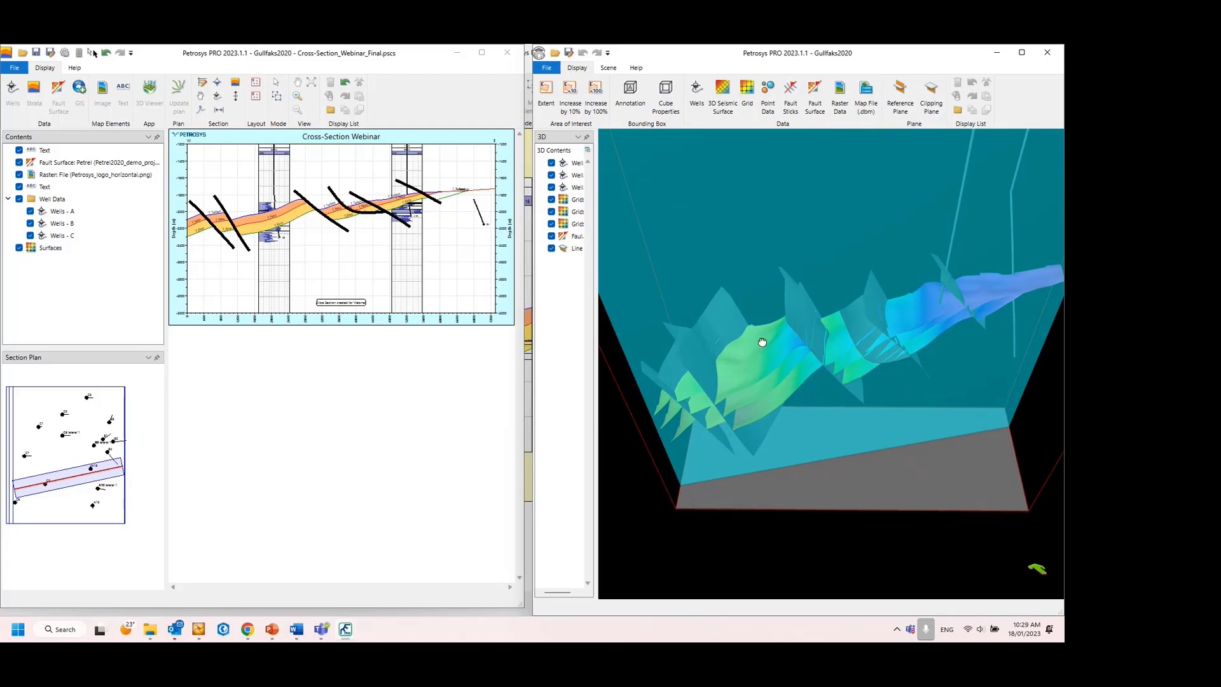
{"action": "left_click_drag", "start_coordinate": [761, 342], "coordinate": [804, 310]}
{"action": "left_click", "coordinate": [607, 68]}
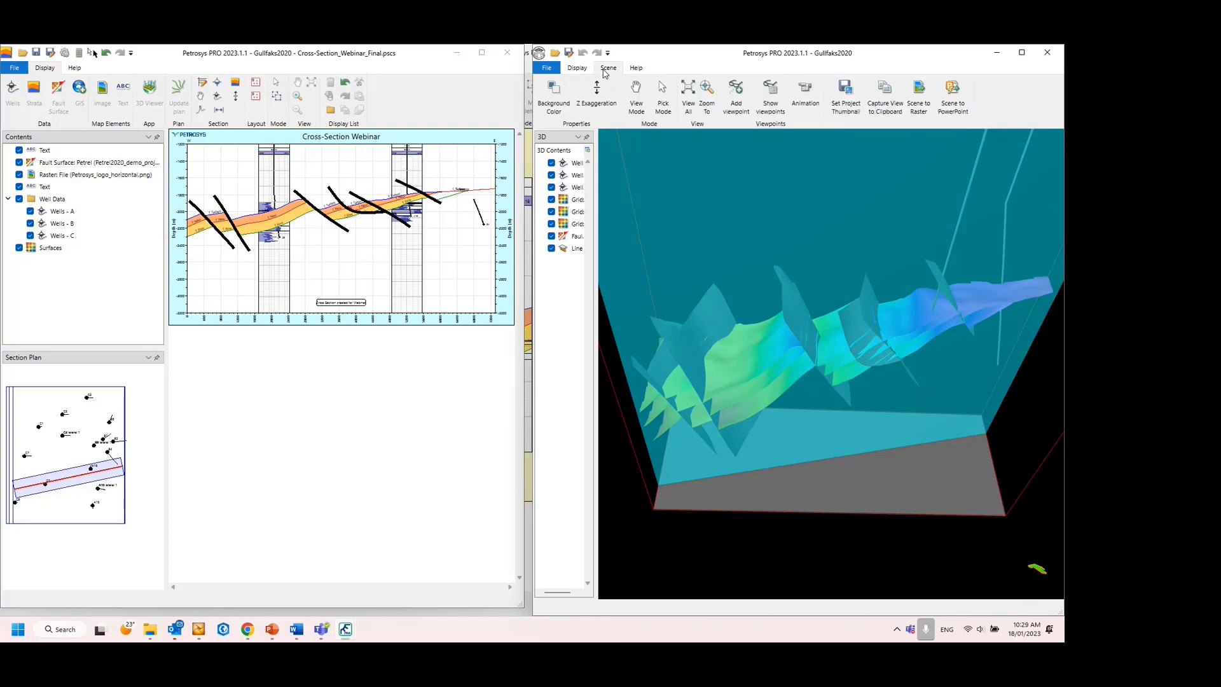
Move and rotate the clipping plane in the 3D viewer, turn off its Line layer and point at the strata in the section.
{"action": "left_click", "coordinate": [241, 222]}
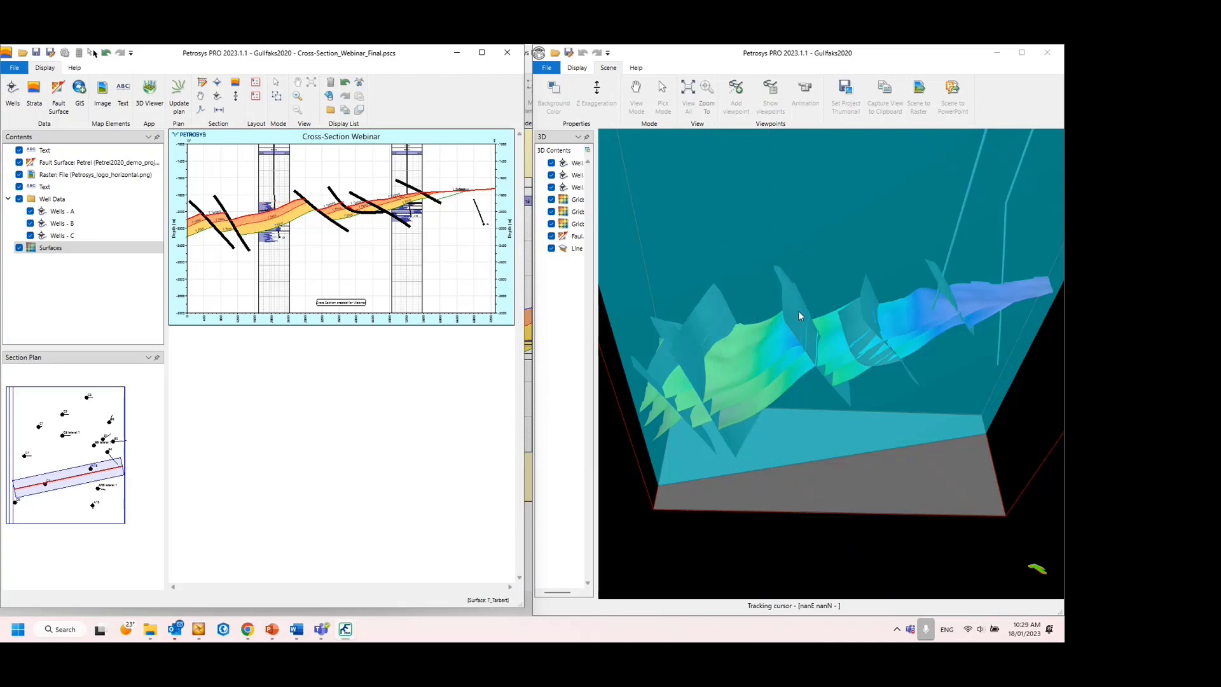
{"action": "left_click", "coordinate": [620, 160]}
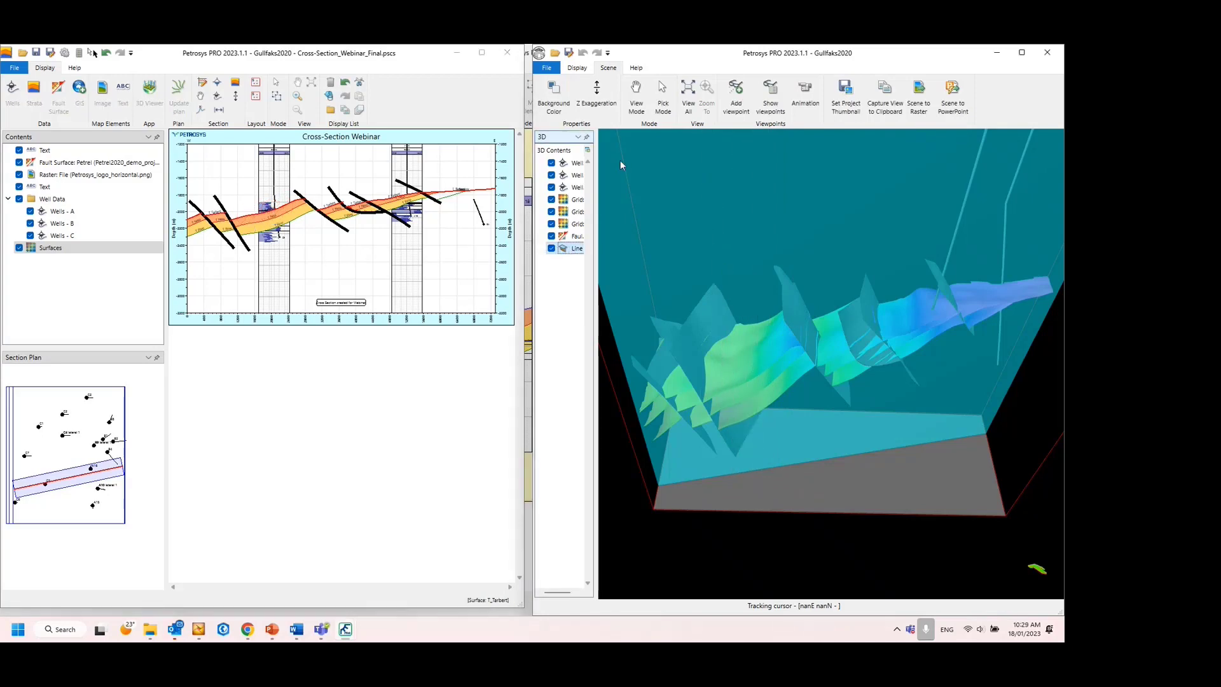
{"action": "mouse_move", "coordinate": [778, 268]}
{"action": "left_mouse_down"}
{"action": "mouse_move", "coordinate": [788, 323]}
{"action": "mouse_move", "coordinate": [781, 284]}
{"action": "left_mouse_up"}
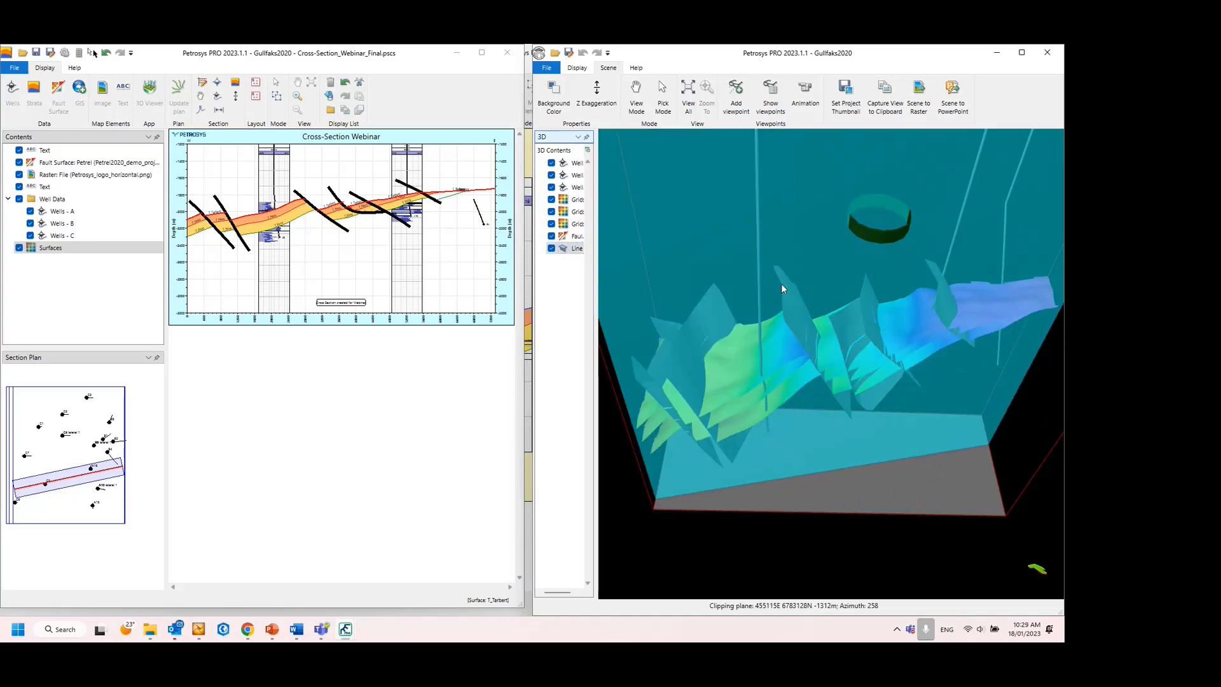
{"action": "left_click_drag", "start_coordinate": [854, 233], "coordinate": [870, 244]}
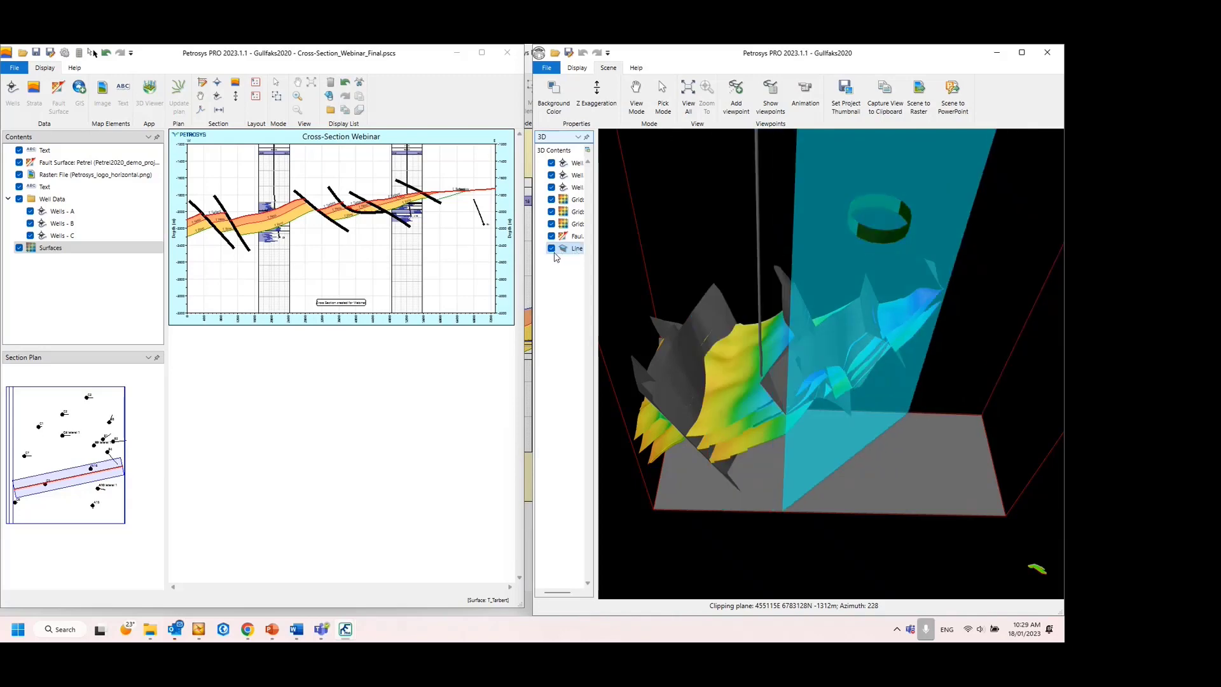
{"action": "left_click", "coordinate": [551, 248]}
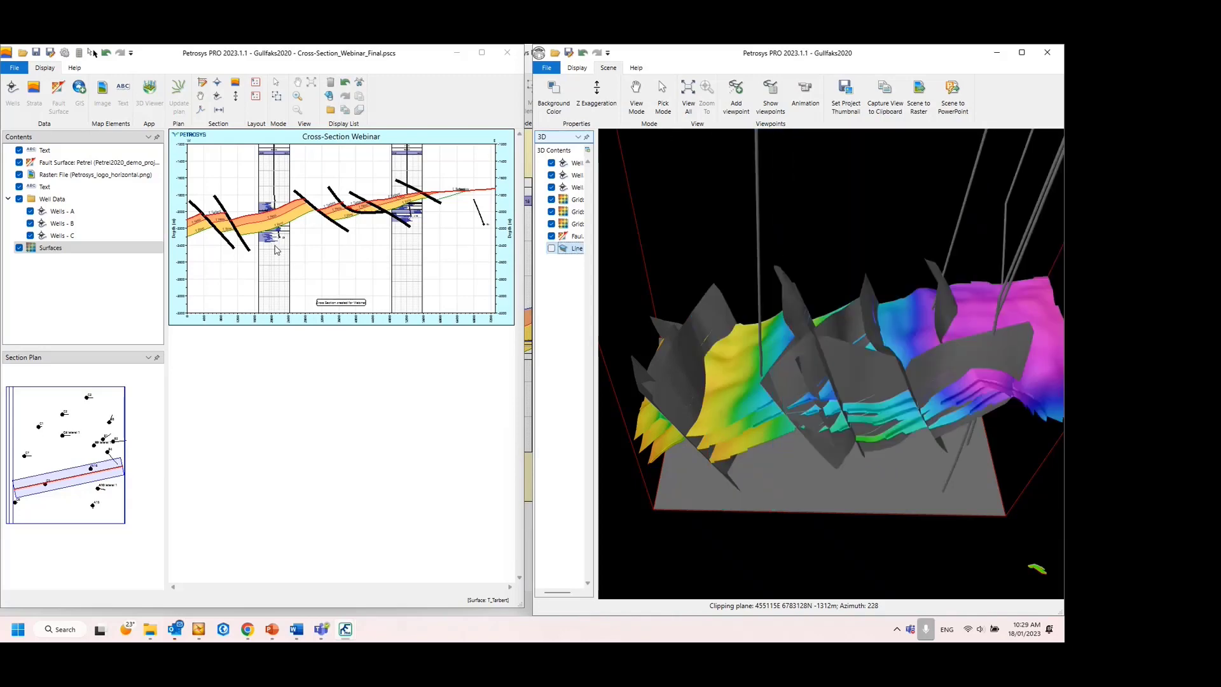
{"action": "left_click", "coordinate": [241, 222]}
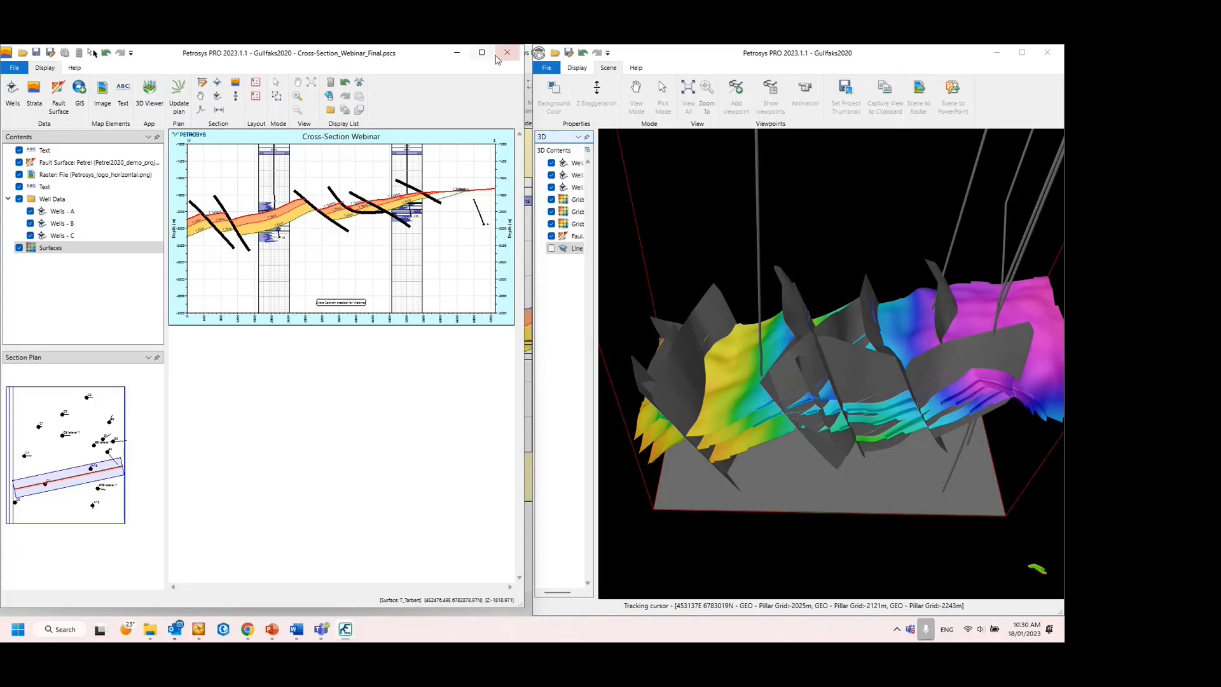
Close the final cross-section, the 3D viewer and the remaining Gullfaks2020 section without saving their changes.
{"action": "left_click", "coordinate": [507, 53]}
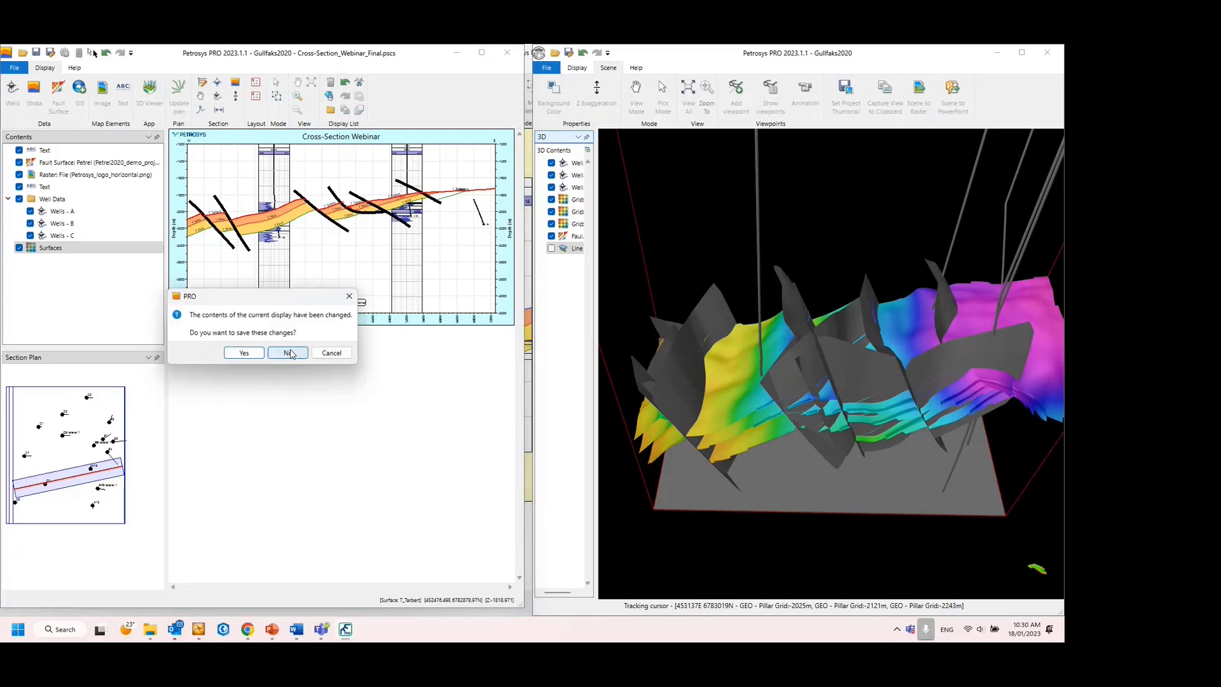
{"action": "left_click", "coordinate": [288, 352]}
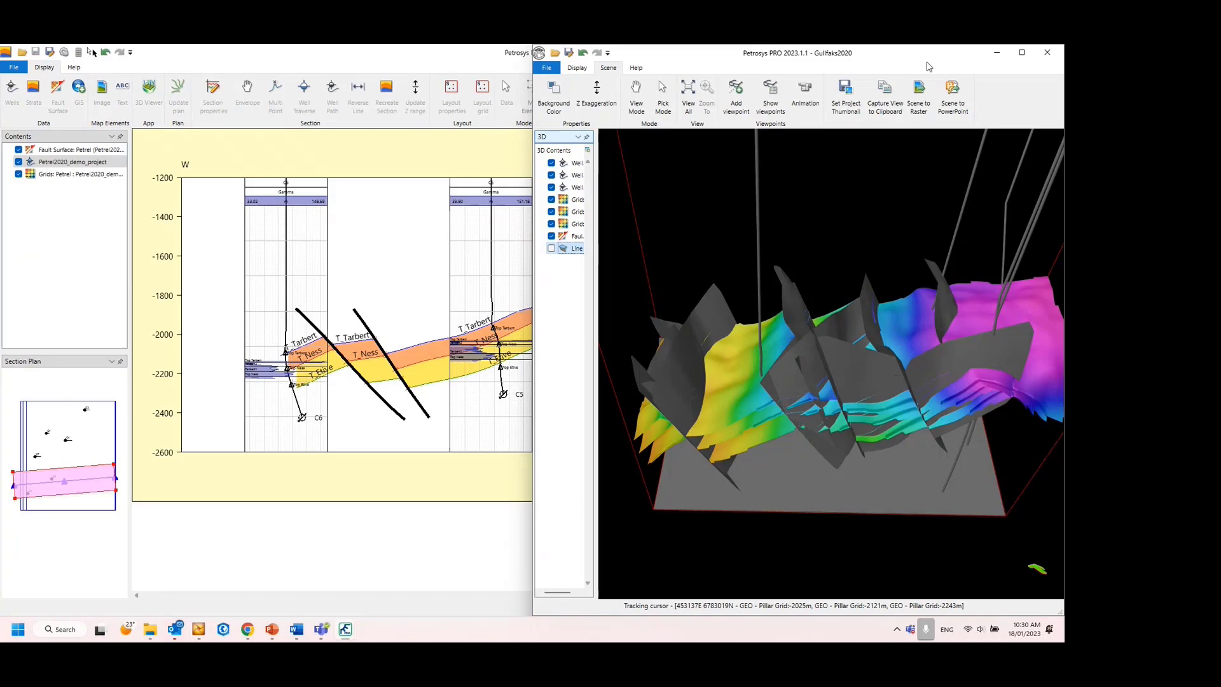
{"action": "left_click", "coordinate": [1046, 52]}
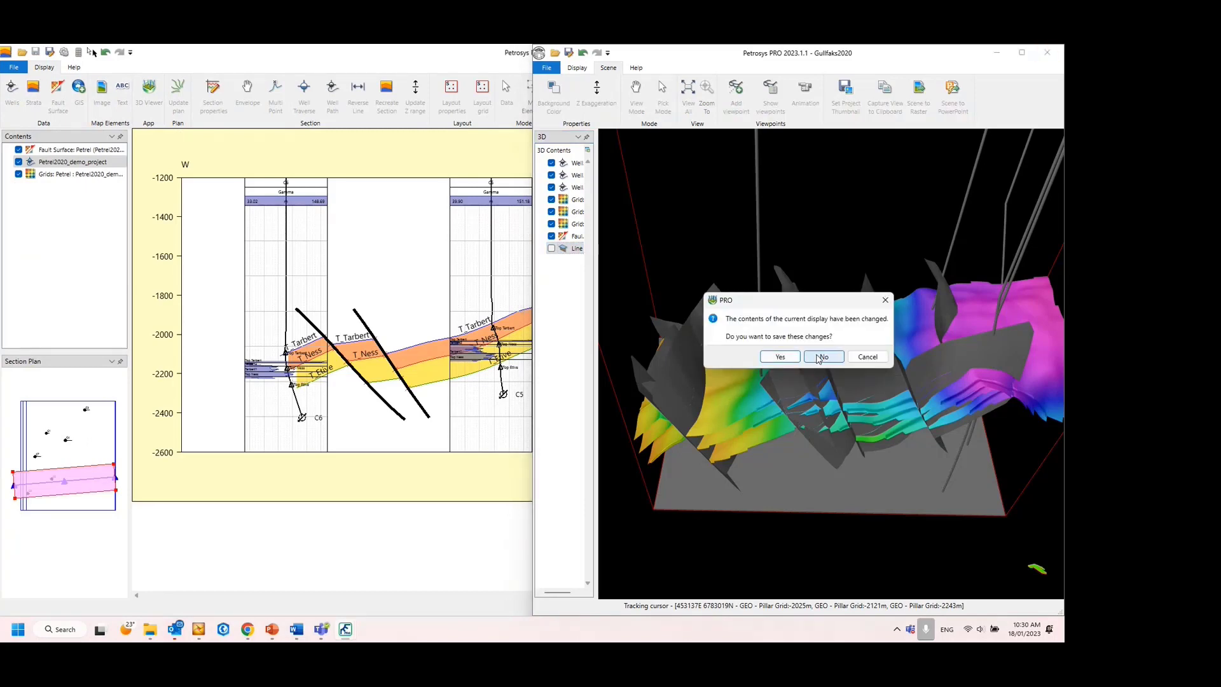
{"action": "left_click", "coordinate": [815, 359]}
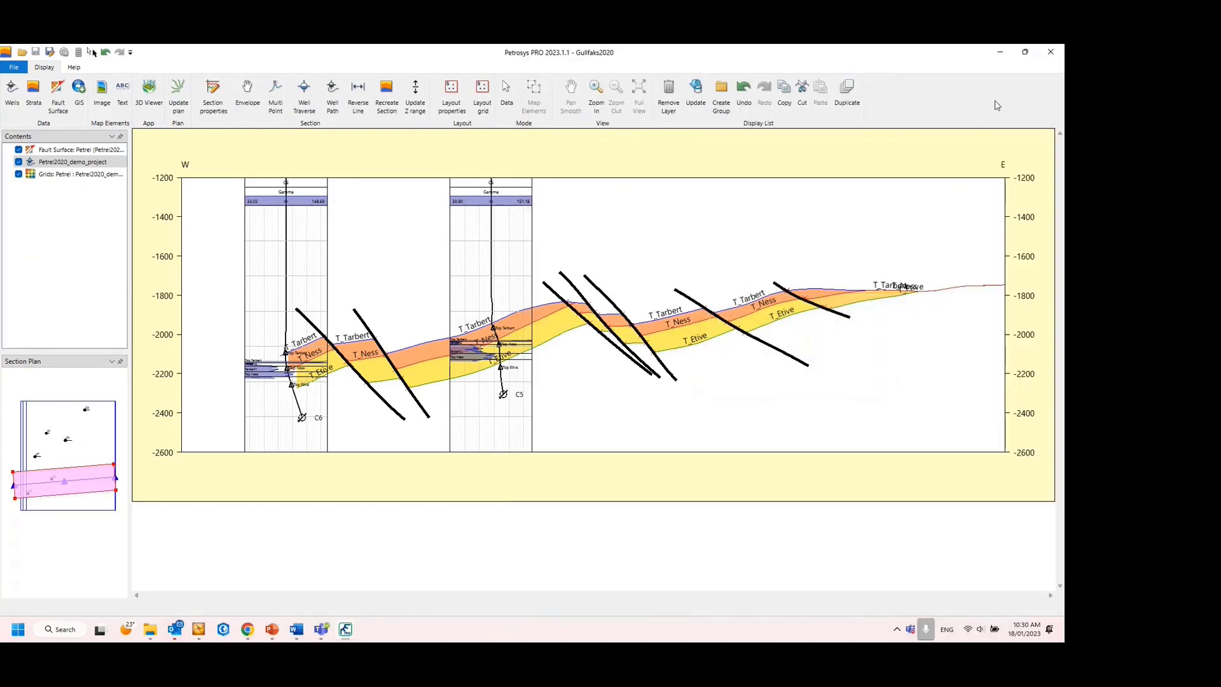
{"action": "left_click", "coordinate": [1060, 49]}
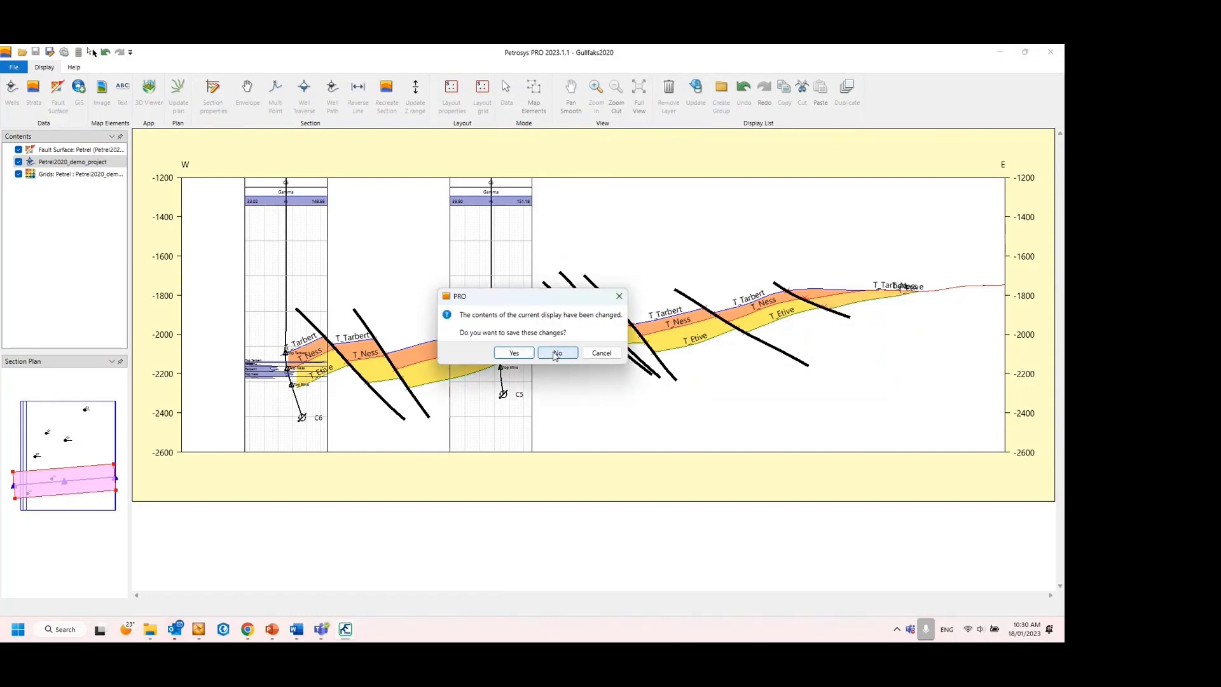
{"action": "left_click", "coordinate": [555, 354]}
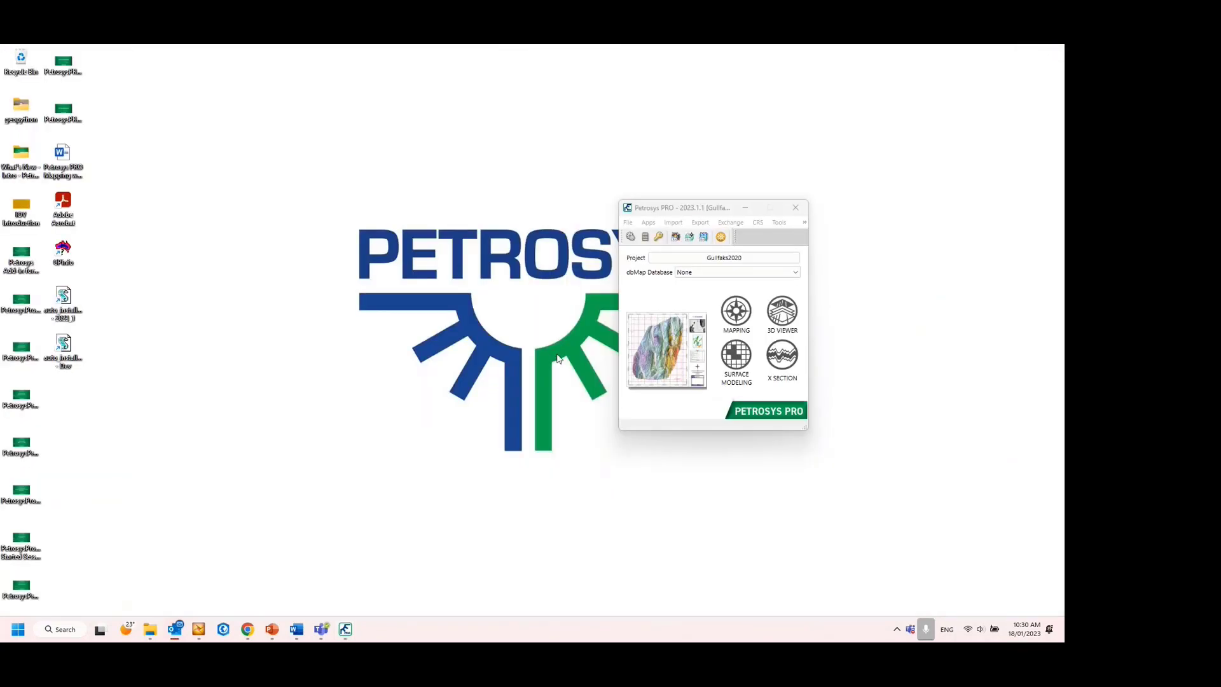
Open a new empty X Section window from the Petrosys PRO launcher and tile it side by side with Petrel.
{"action": "left_click", "coordinate": [780, 365]}
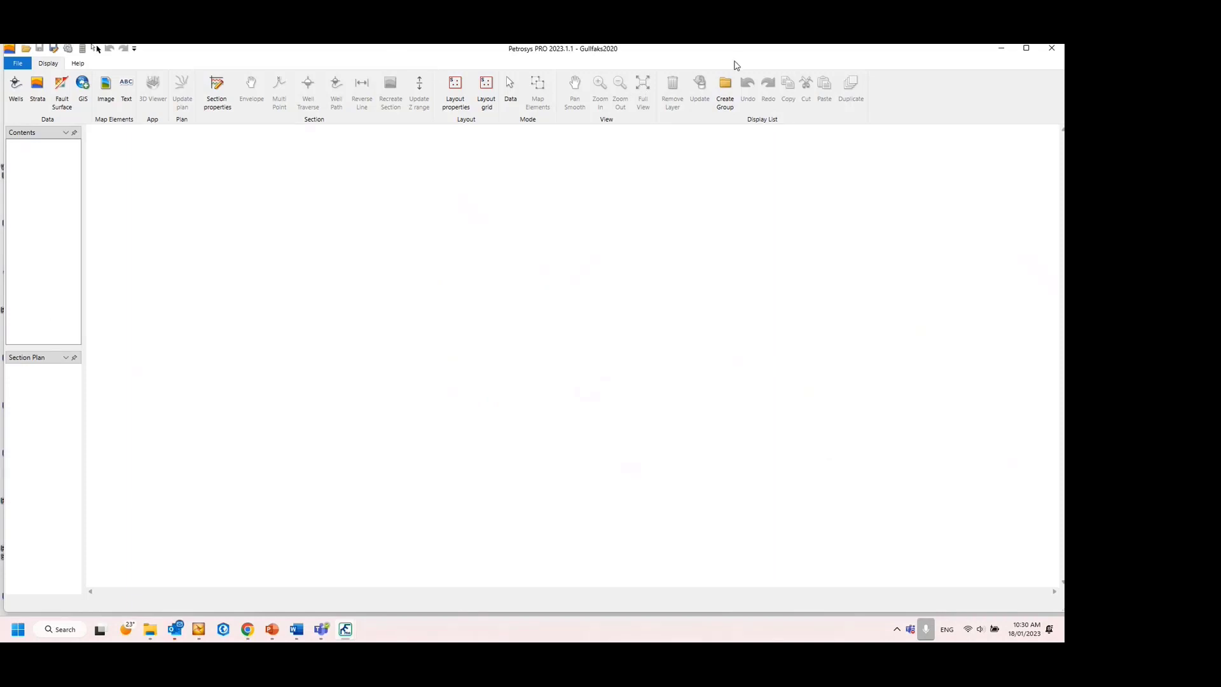
{"action": "left_click_drag", "start_coordinate": [747, 46], "coordinate": [1064, 173]}
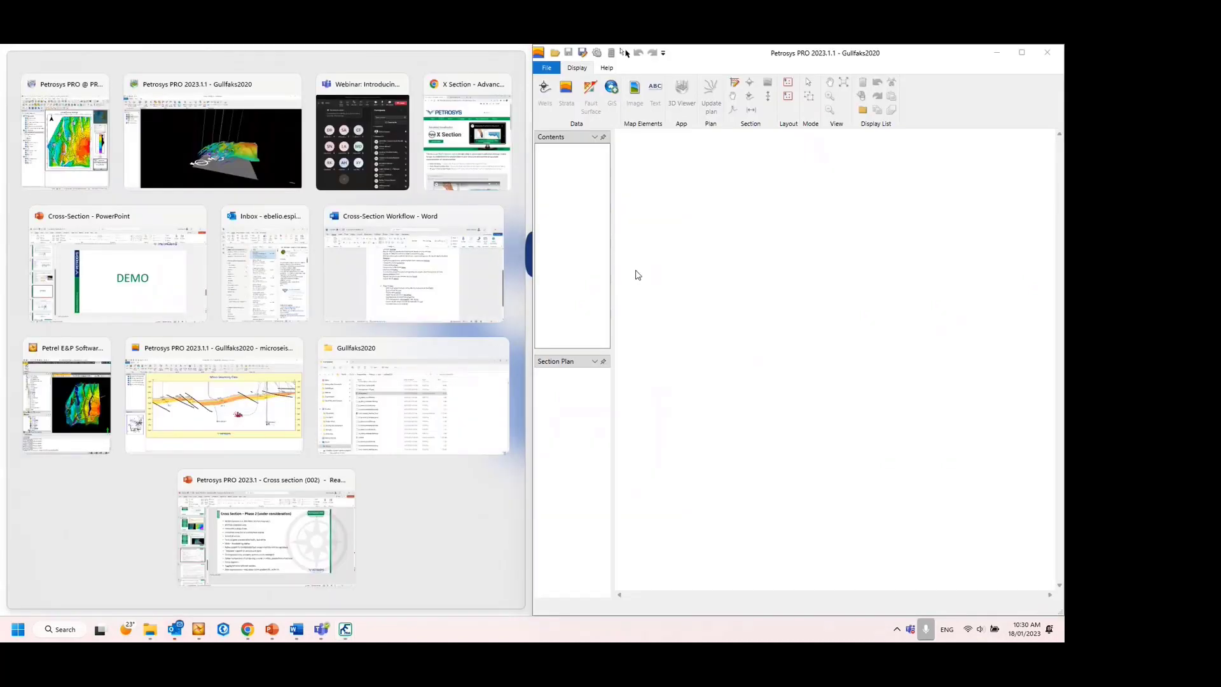
{"action": "left_click", "coordinate": [38, 438]}
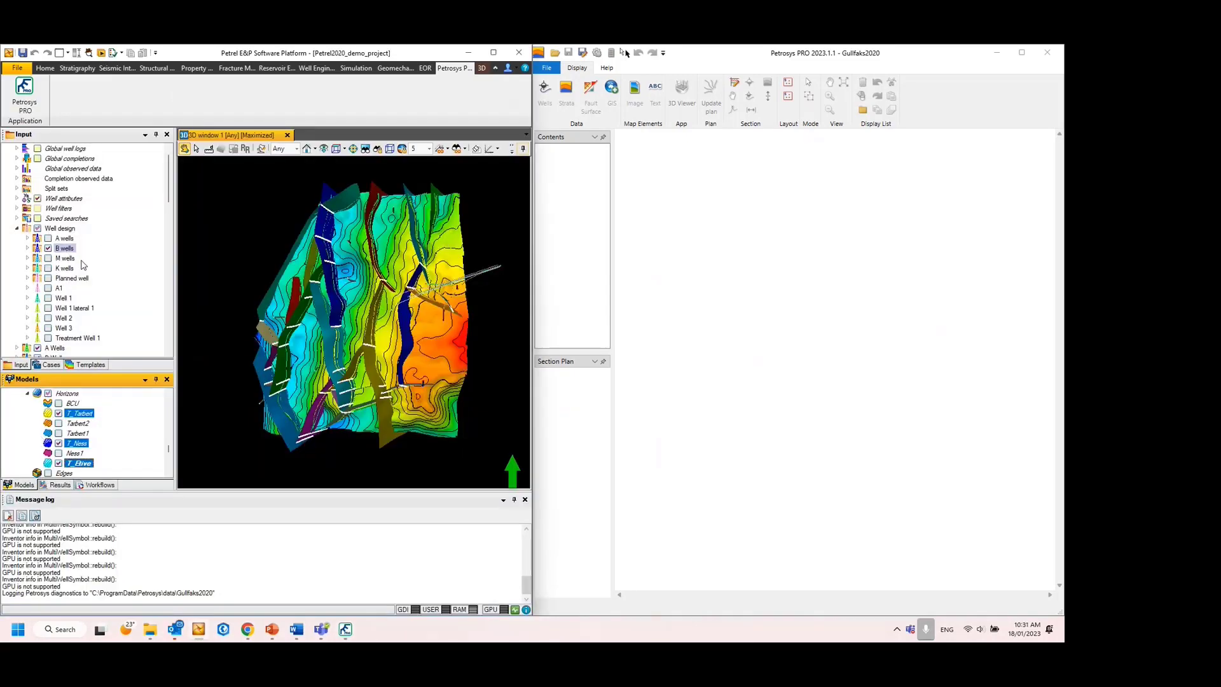
Add Petrel's A Wells, B Wells and C Wells folders and the B wells from Well design to the new cross-section.
{"action": "scroll", "coordinate": [82, 264], "scroll_direction": "down", "scroll_amount": 2}
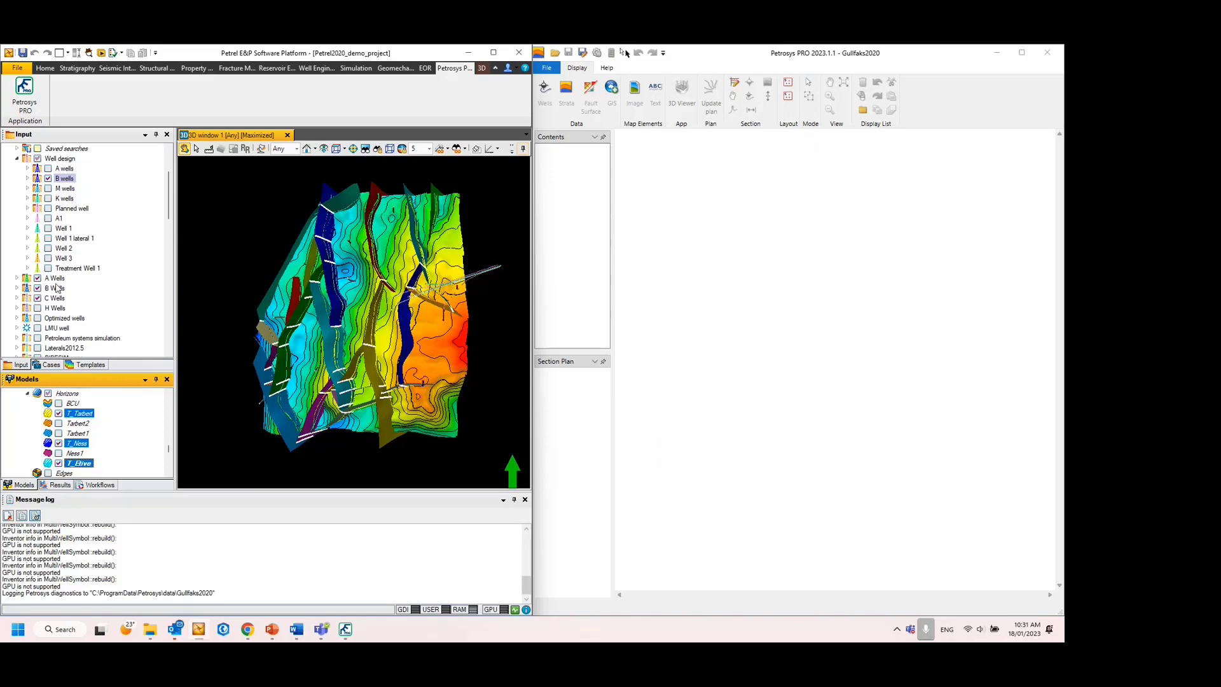
{"action": "left_click", "coordinate": [55, 282]}
{"action": "left_click", "coordinate": [56, 299], "text": "shift"}
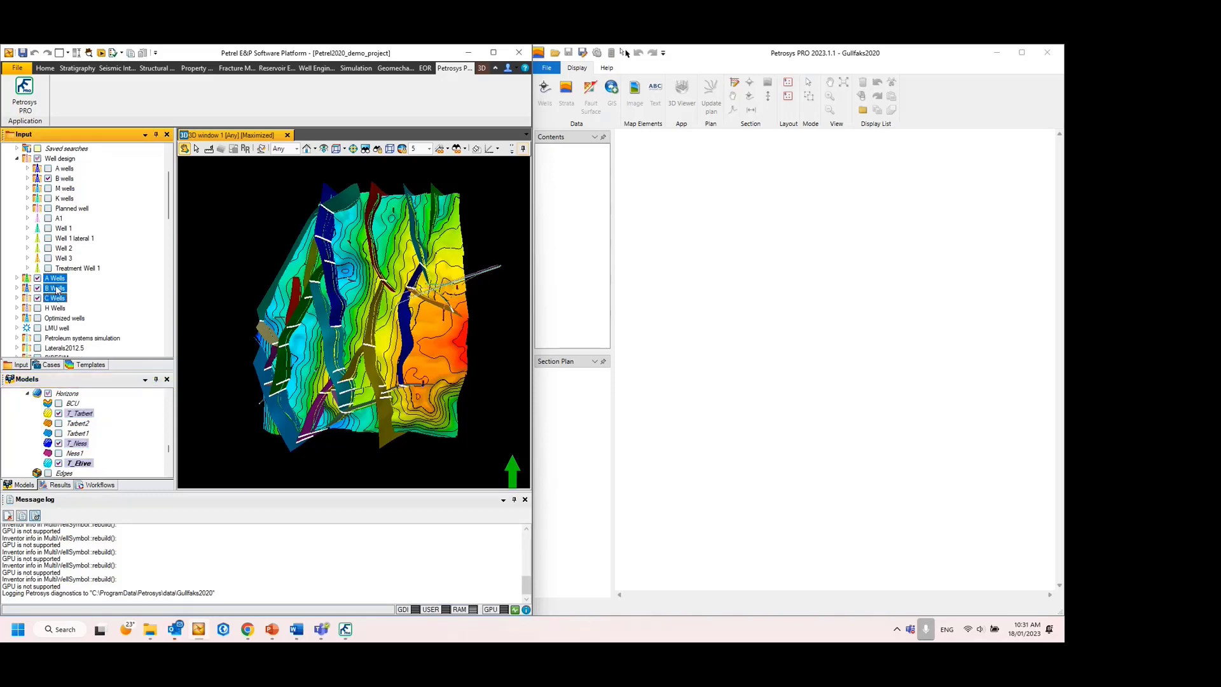
{"action": "left_click_drag", "start_coordinate": [59, 291], "coordinate": [831, 295]}
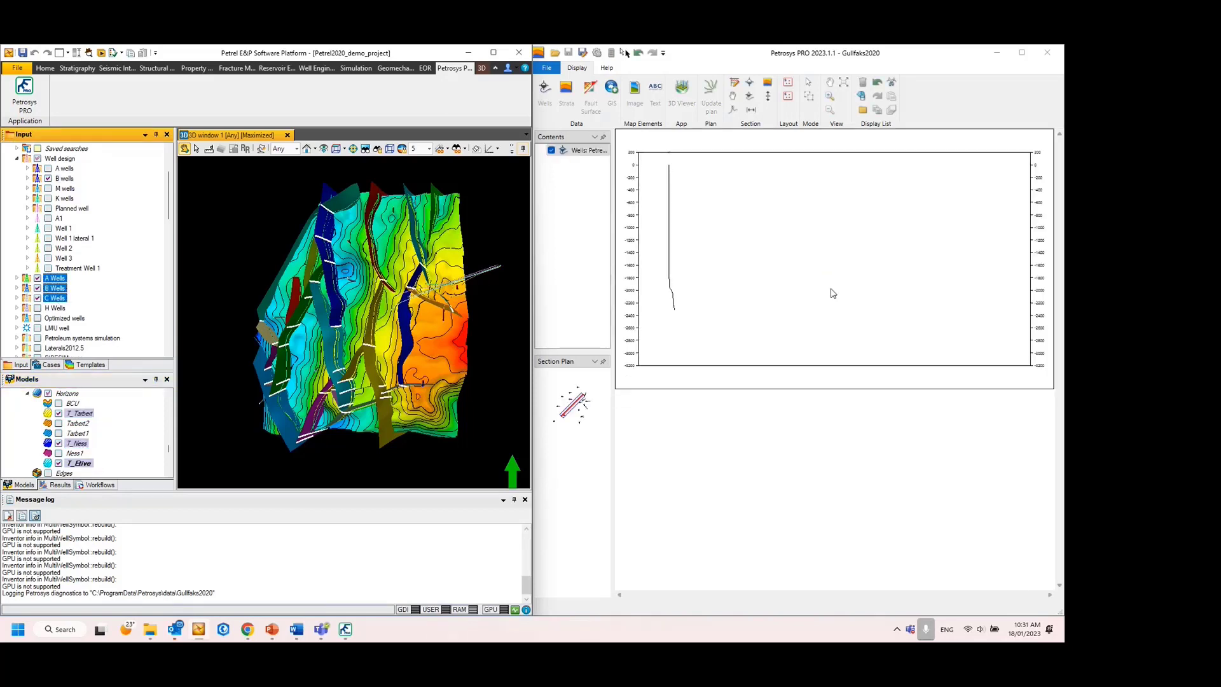
{"action": "left_click", "coordinate": [65, 178]}
{"action": "left_click_drag", "start_coordinate": [65, 182], "coordinate": [808, 214]}
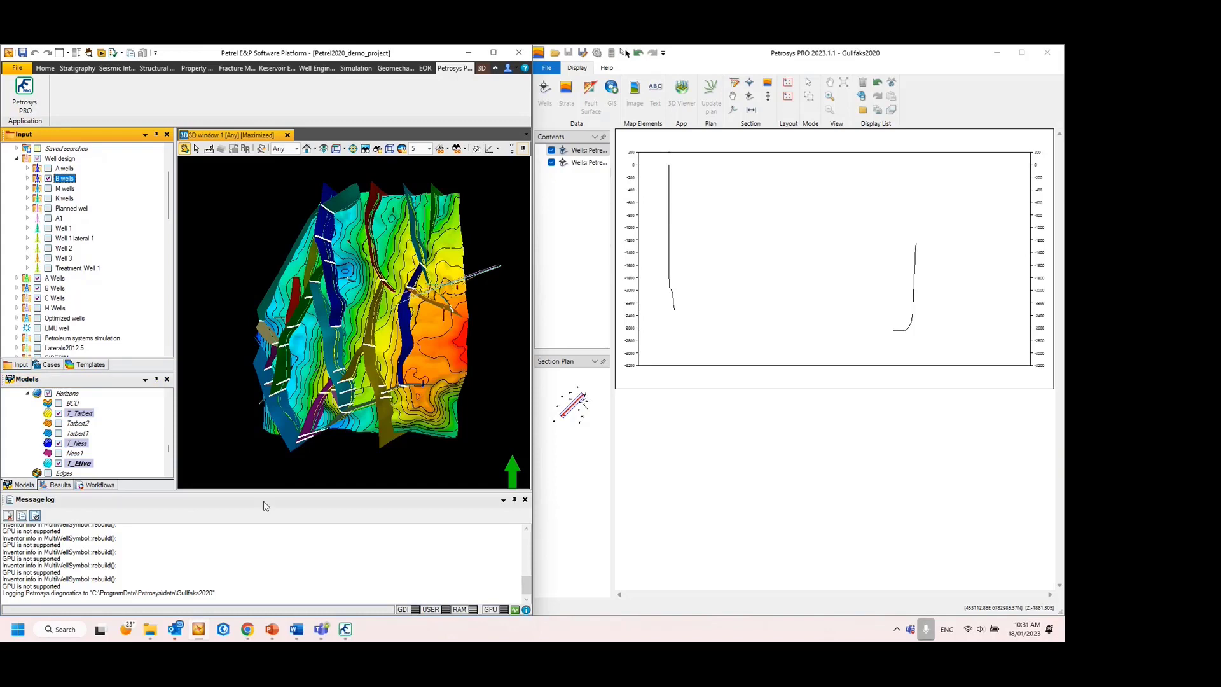
Close Petrel's message log, add the T_Tarbert, T_Ness and T_Etive horizons to the cross-section and dismiss the notice.
{"action": "left_click", "coordinate": [525, 501]}
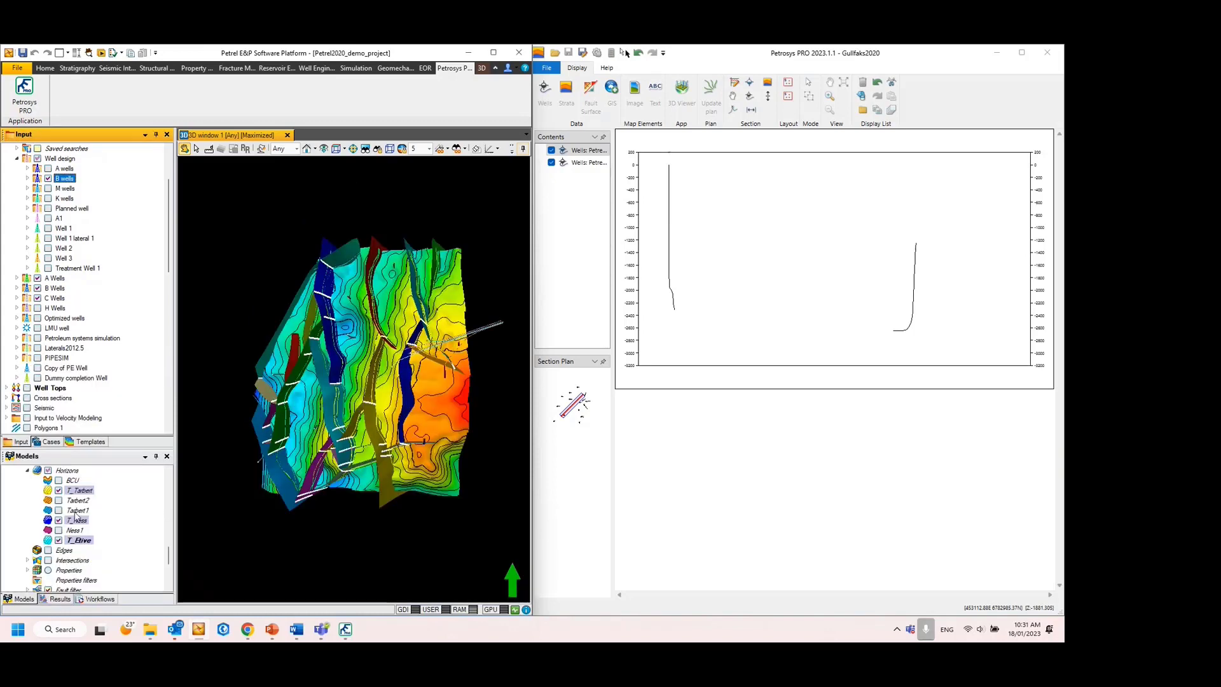
{"action": "left_click", "coordinate": [83, 492]}
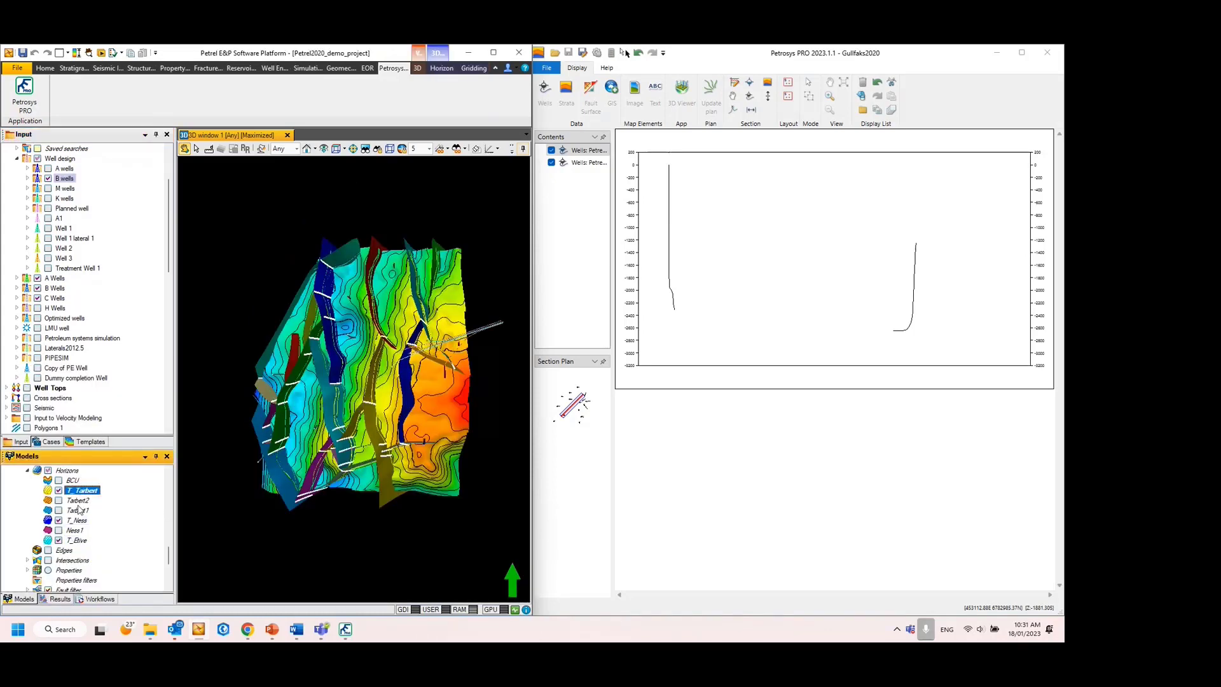
{"action": "left_click", "coordinate": [75, 521], "text": "ctrl"}
{"action": "left_click", "coordinate": [77, 540], "text": "ctrl"}
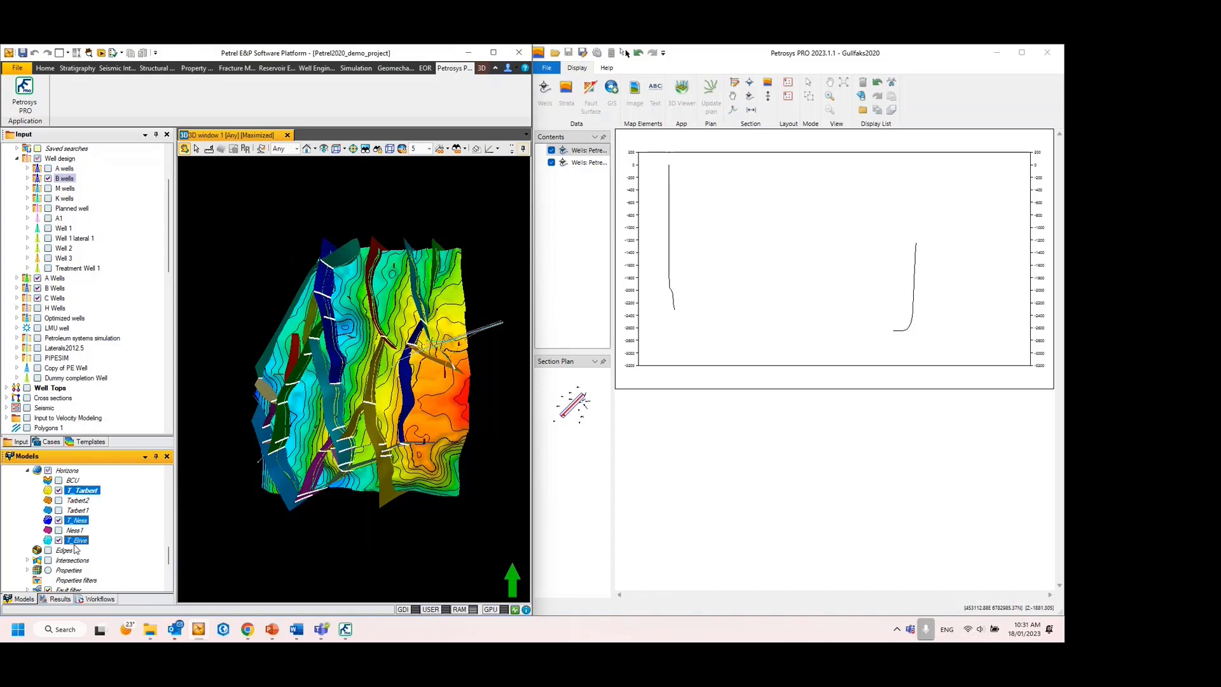
{"action": "left_click_drag", "start_coordinate": [75, 545], "coordinate": [761, 294]}
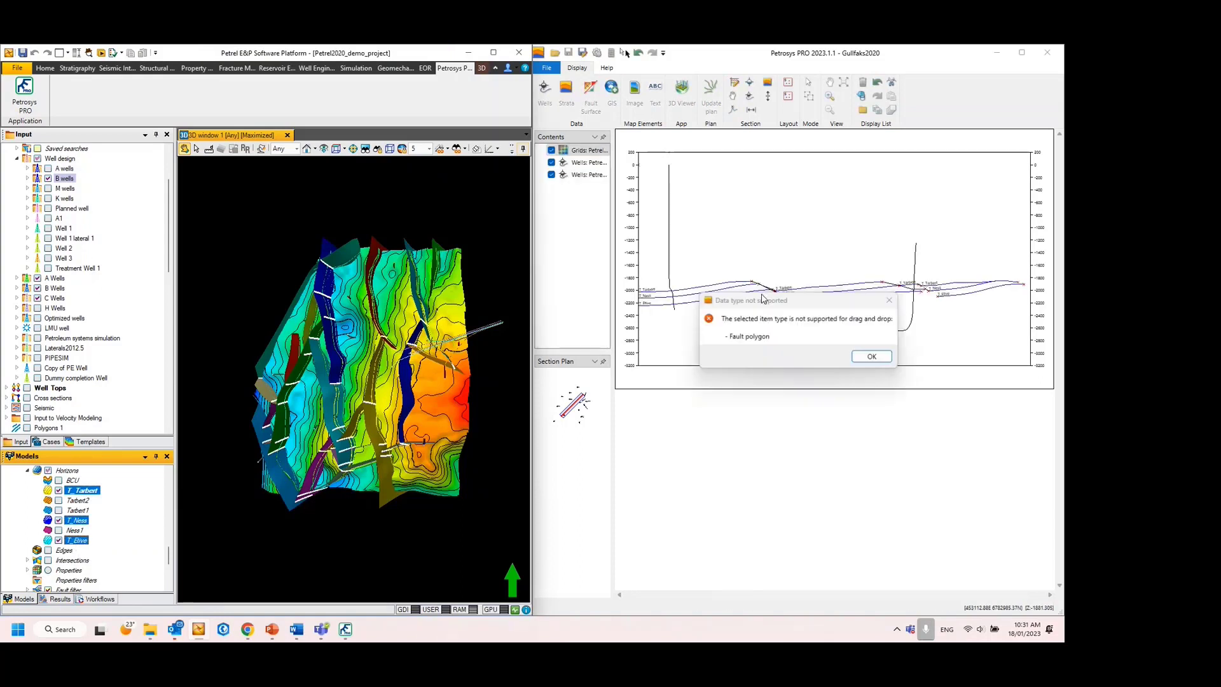
{"action": "left_click", "coordinate": [875, 362]}
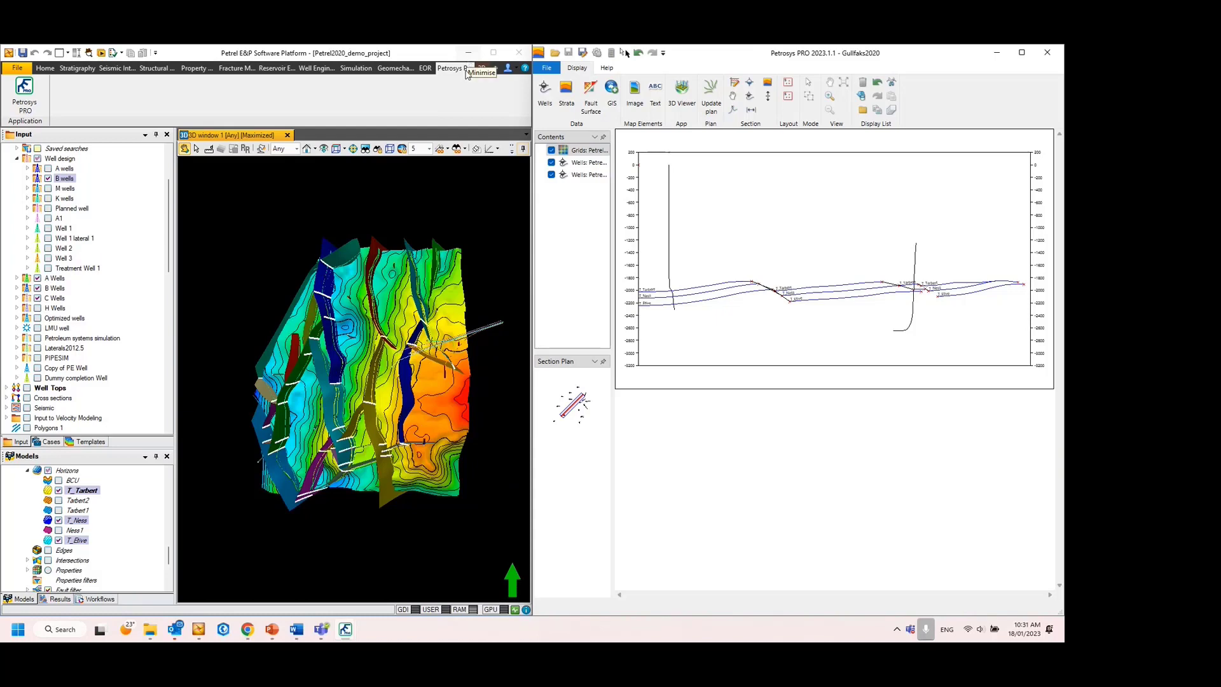
Add the MicroSeismic Excel file from the Gullfaks2020 folder to the cross-section and minimise the folder window.
{"action": "mouse_move", "coordinate": [149, 636]}
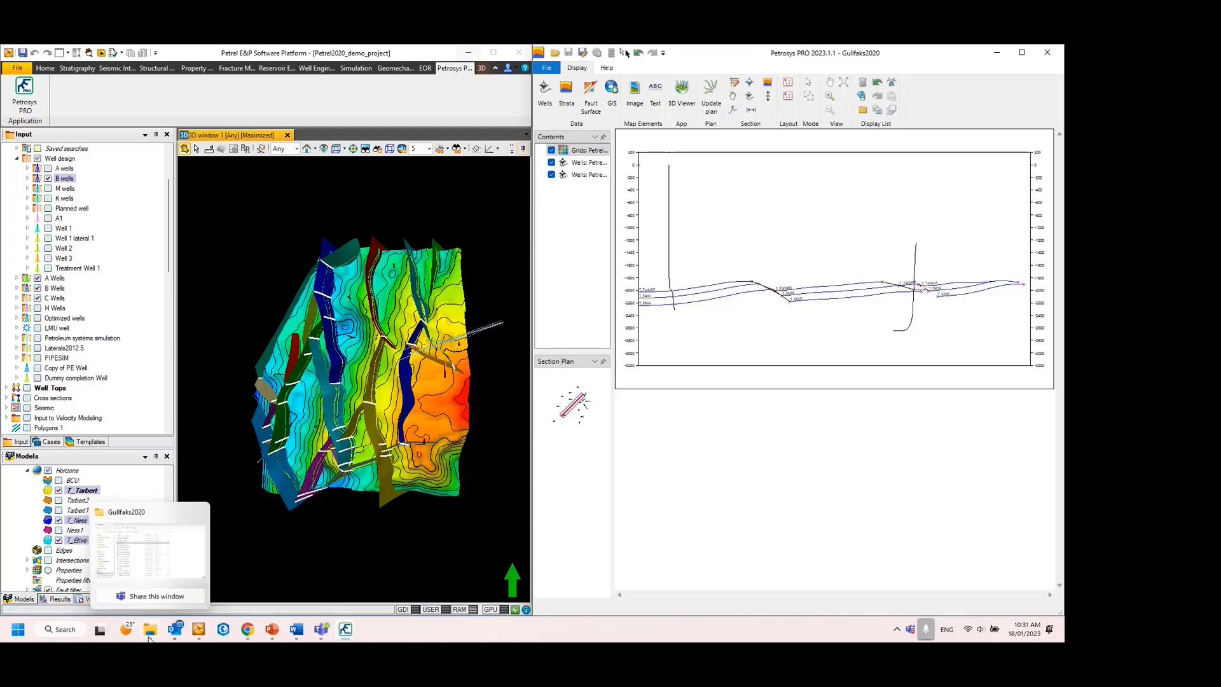
{"action": "left_click", "coordinate": [154, 574]}
{"action": "scroll", "coordinate": [474, 453], "scroll_direction": "down", "scroll_amount": 2}
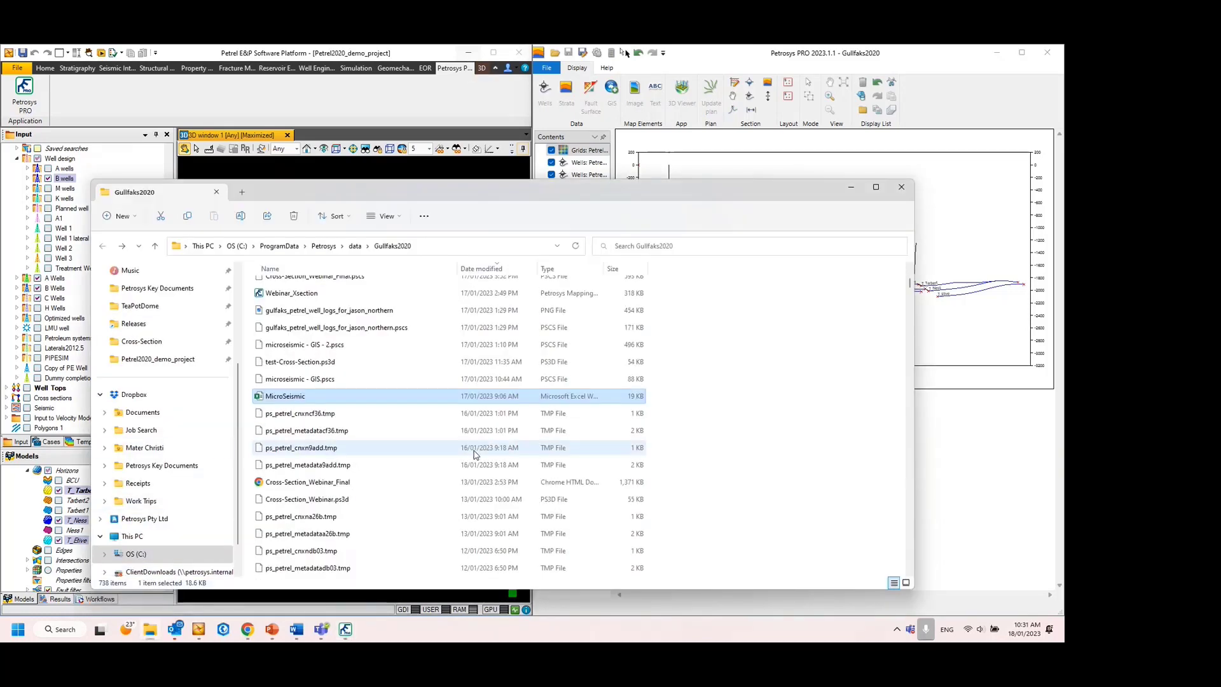
{"action": "left_click", "coordinate": [289, 400]}
{"action": "left_click", "coordinate": [407, 395]}
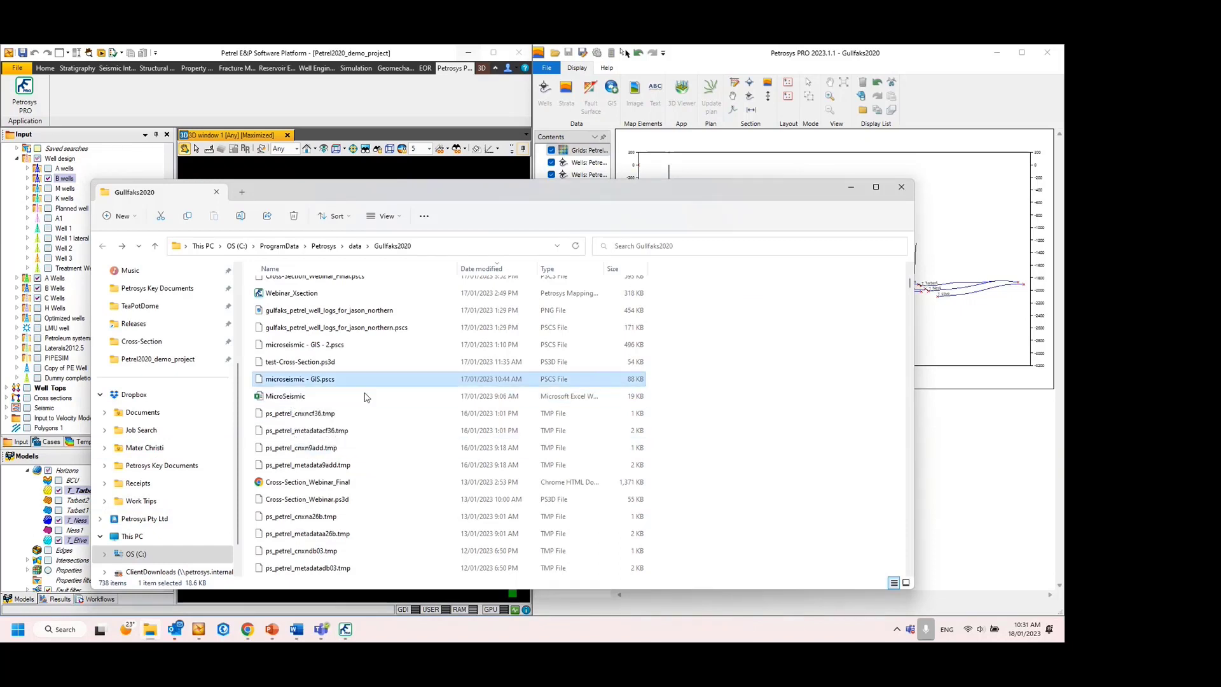
{"action": "left_click_drag", "start_coordinate": [285, 400], "coordinate": [990, 199]}
{"action": "left_click", "coordinate": [851, 187]}
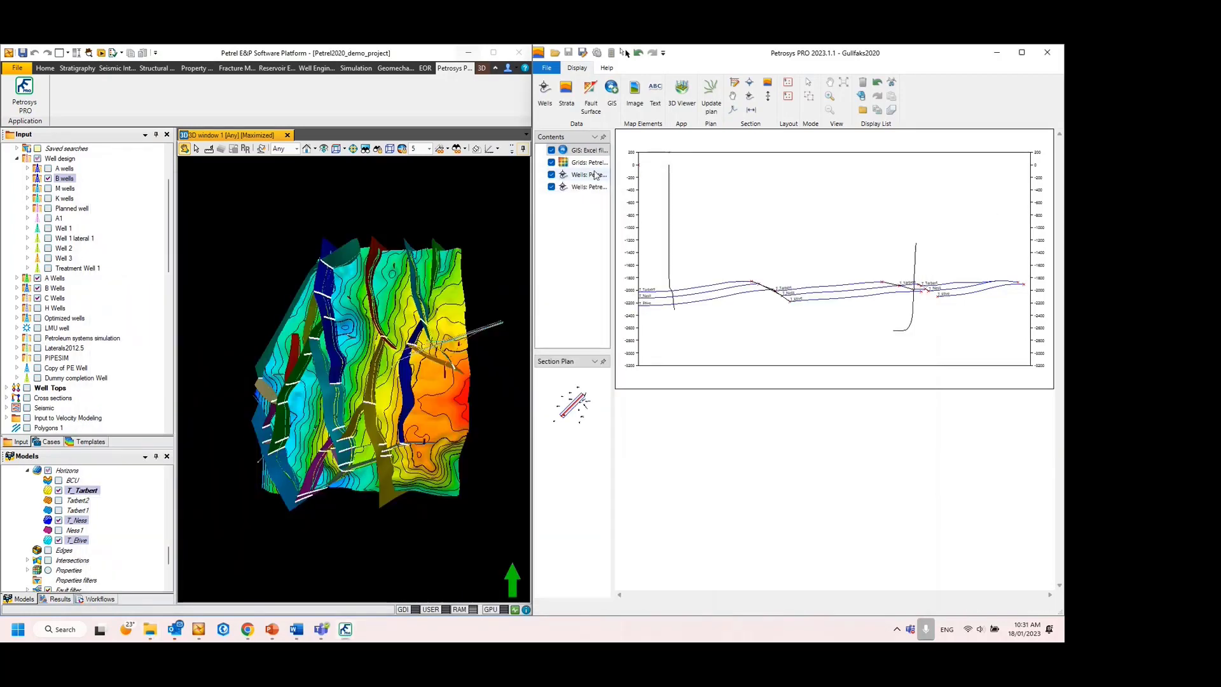
Maximize the cross-section window and remove the Excel microseismic GIS layer from the display list.
{"action": "left_click", "coordinate": [1022, 53]}
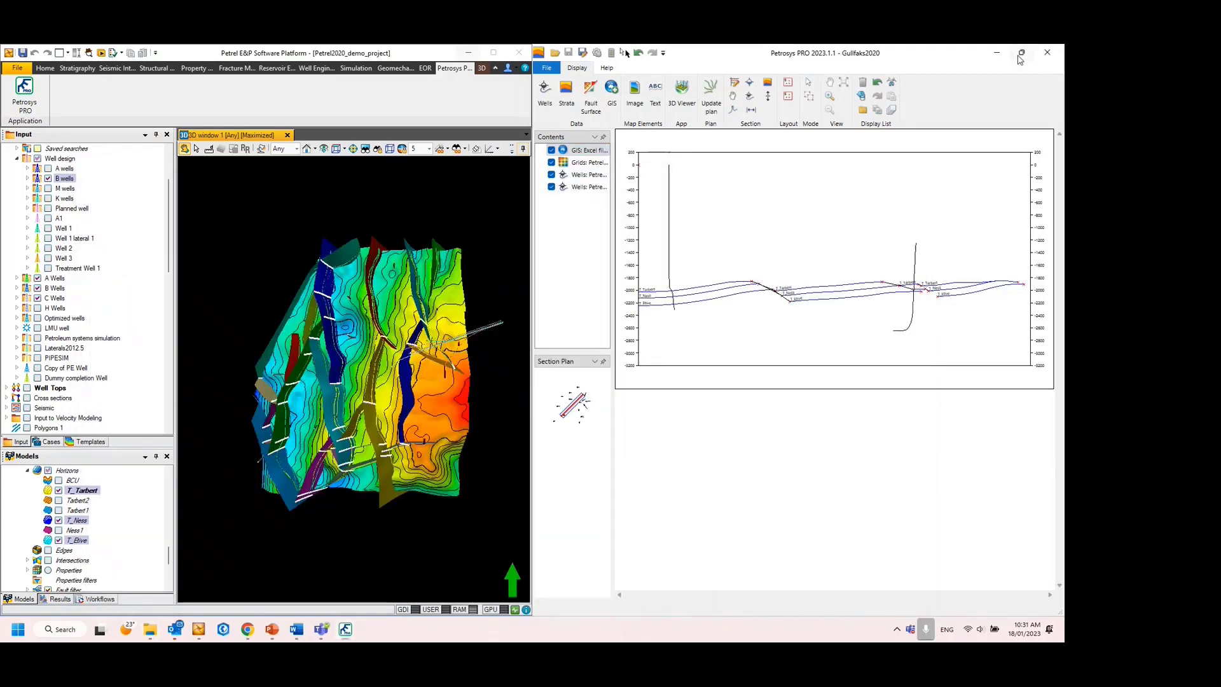
{"action": "left_click", "coordinate": [61, 150]}
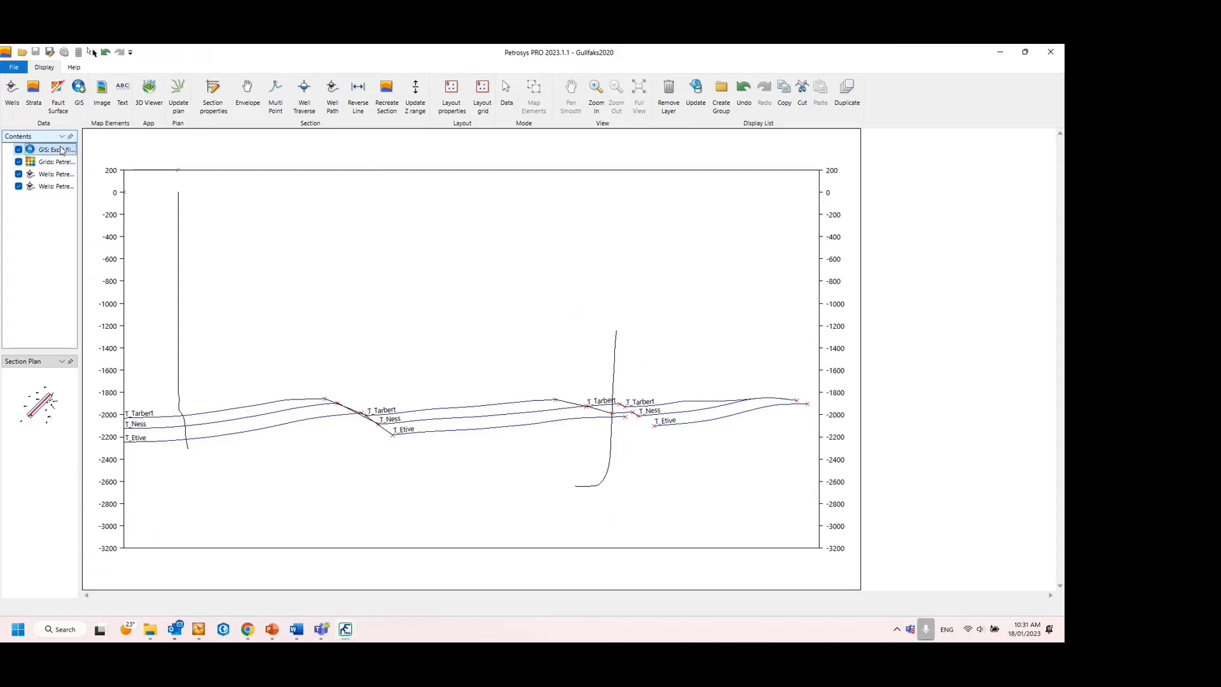
{"action": "right_click", "coordinate": [61, 150]}
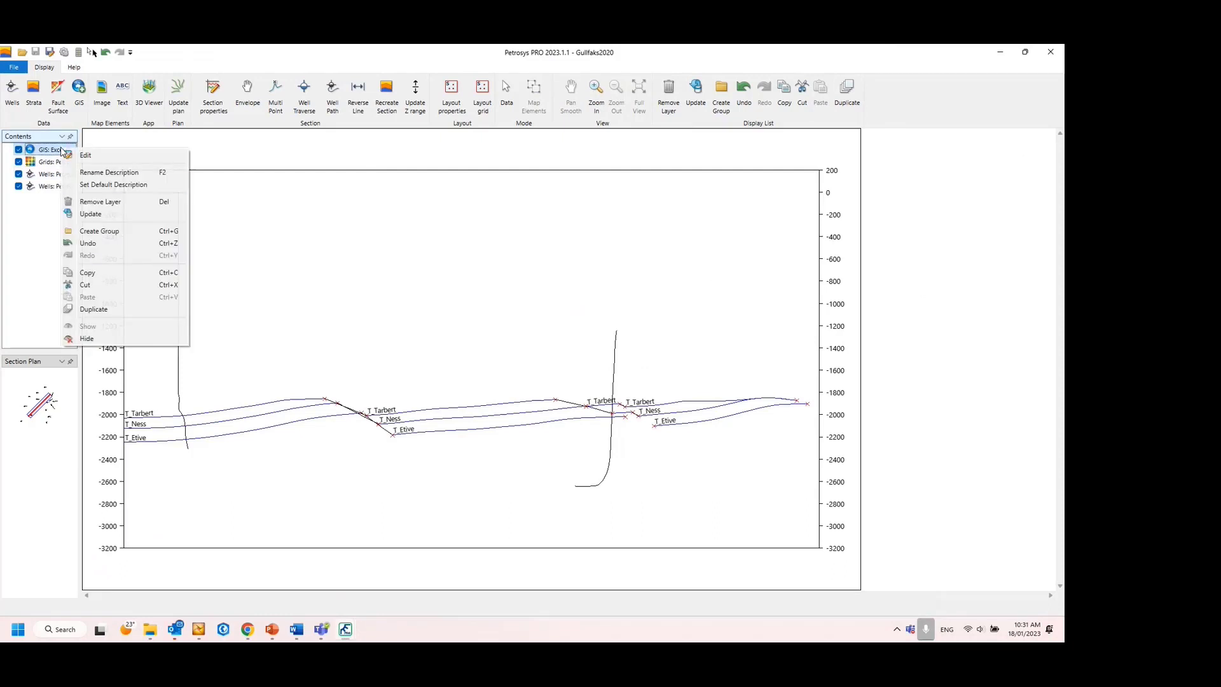
{"action": "left_click", "coordinate": [97, 206]}
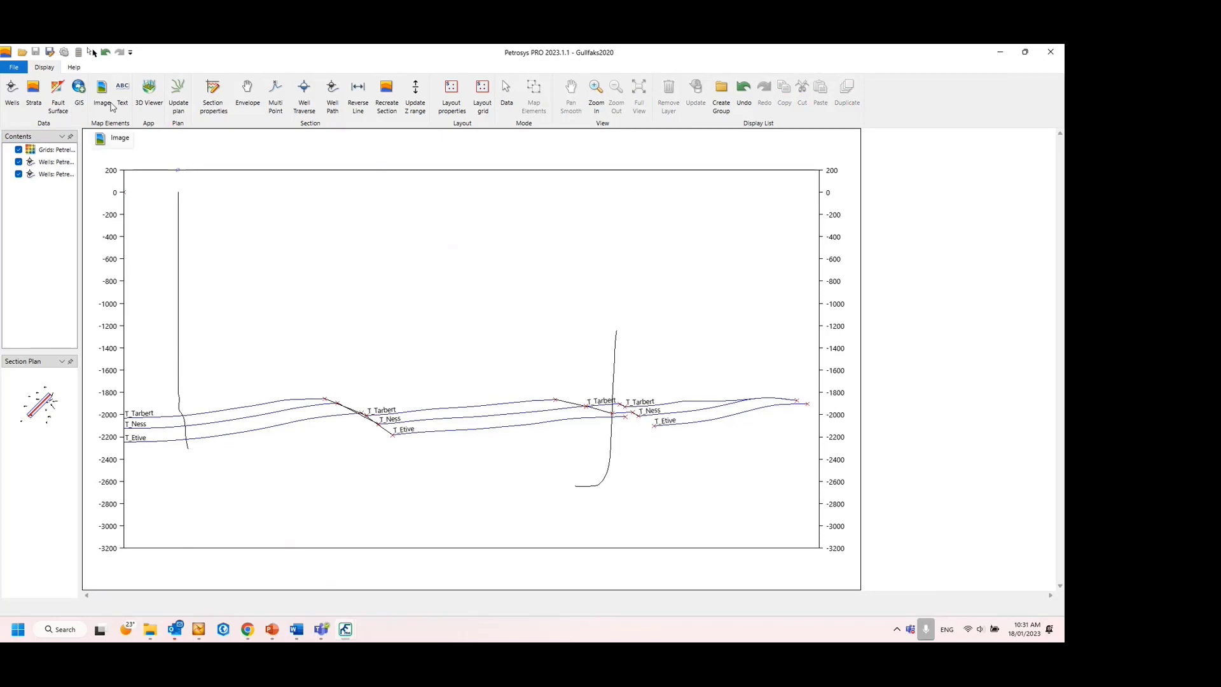
Add MicroSeismic.xlsx as a GIS layer of Stage 1 points, with CRS ED50 / UTM zone 31N, Z-value as the Z attribute and Invert scaling.
{"action": "left_click", "coordinate": [78, 92]}
{"action": "left_click_drag", "start_coordinate": [211, 89], "coordinate": [569, 82]}
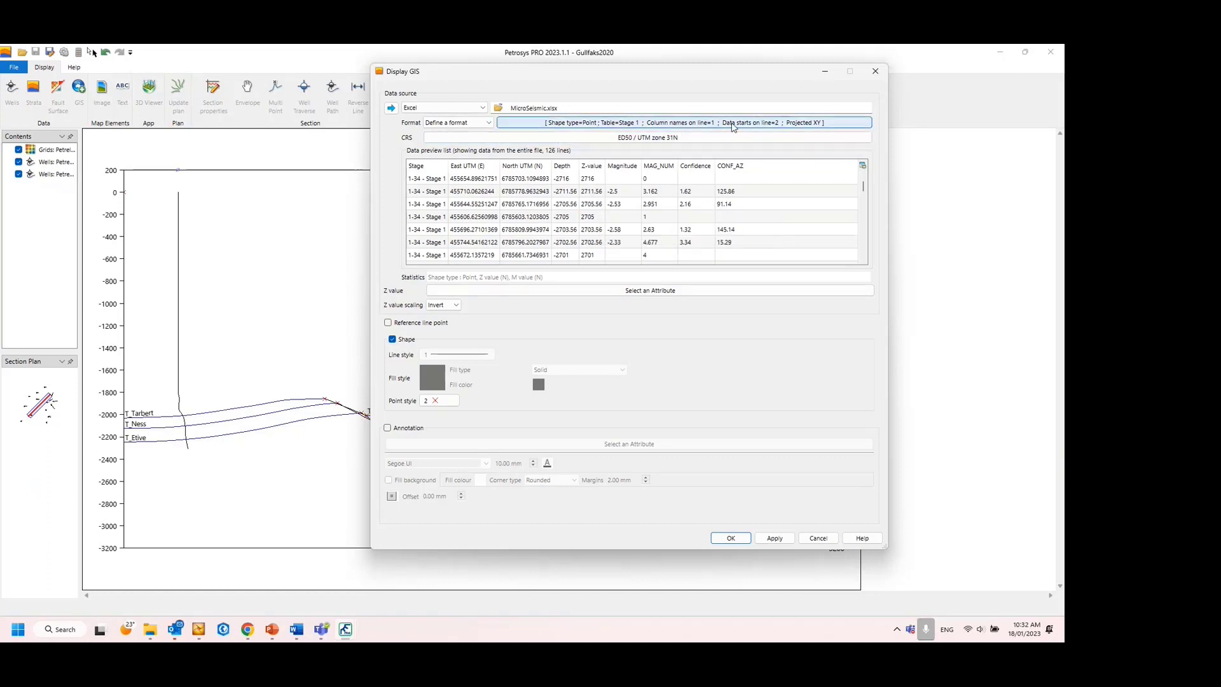
{"action": "left_click", "coordinate": [487, 298]}
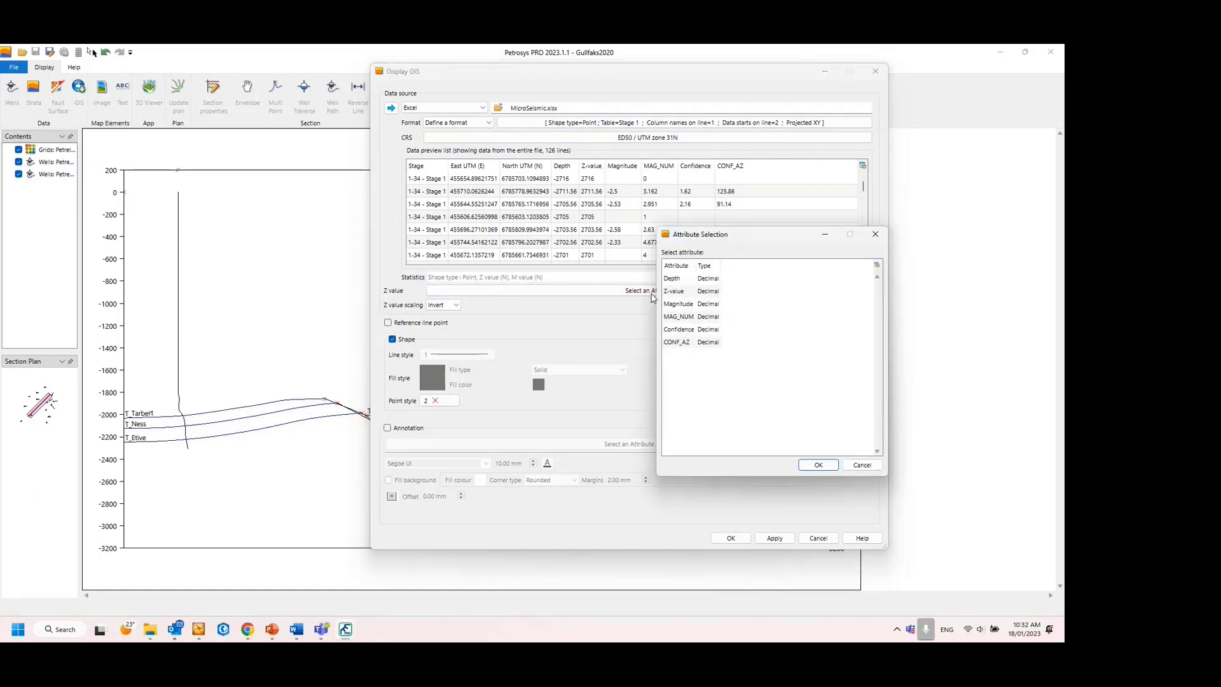
{"action": "double_click", "coordinate": [703, 292]}
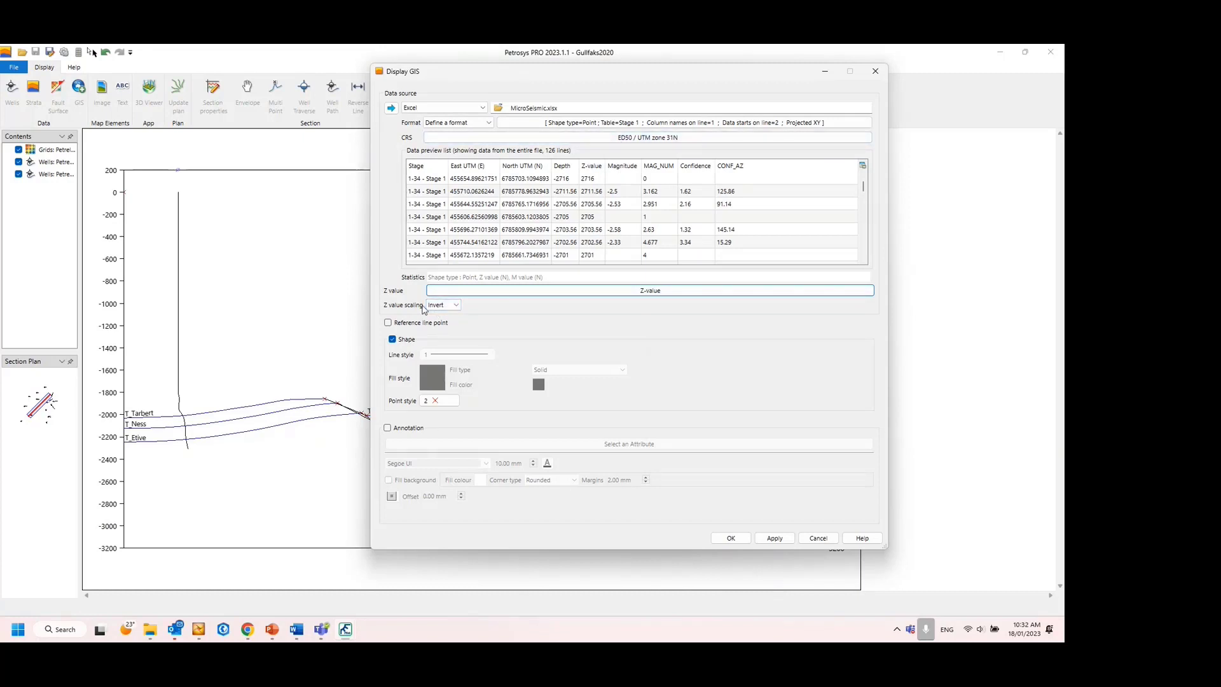
{"action": "left_click", "coordinate": [442, 307]}
{"action": "left_click", "coordinate": [435, 324]}
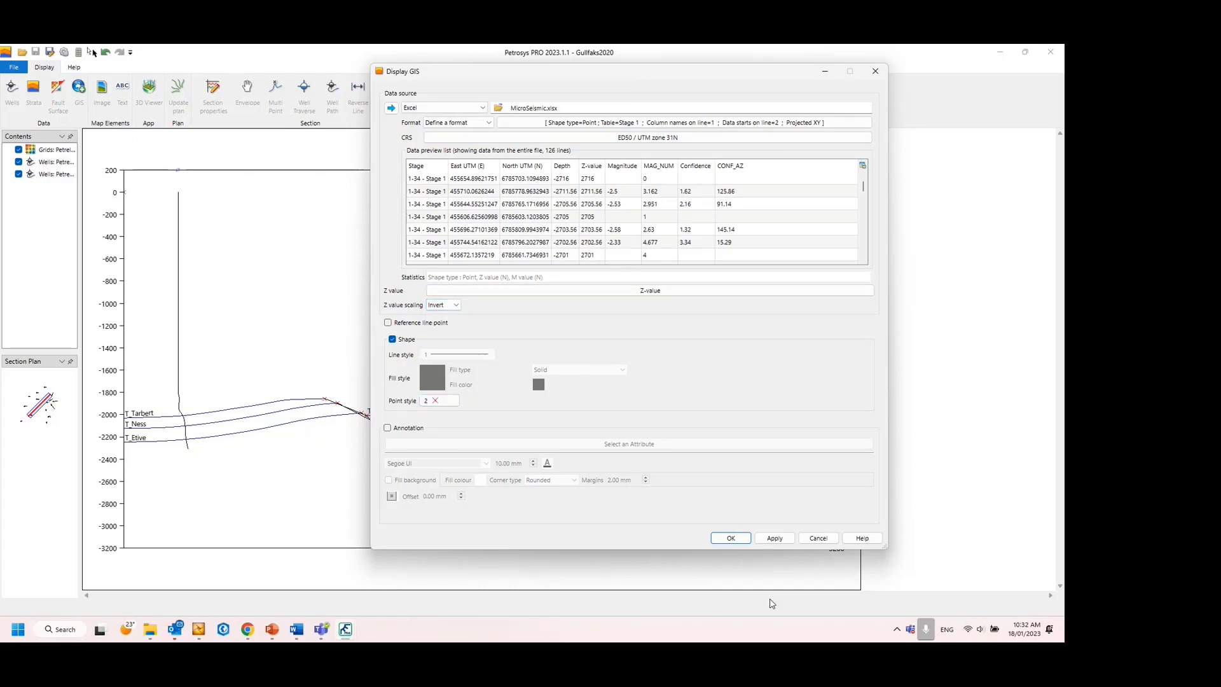
{"action": "left_click", "coordinate": [730, 539]}
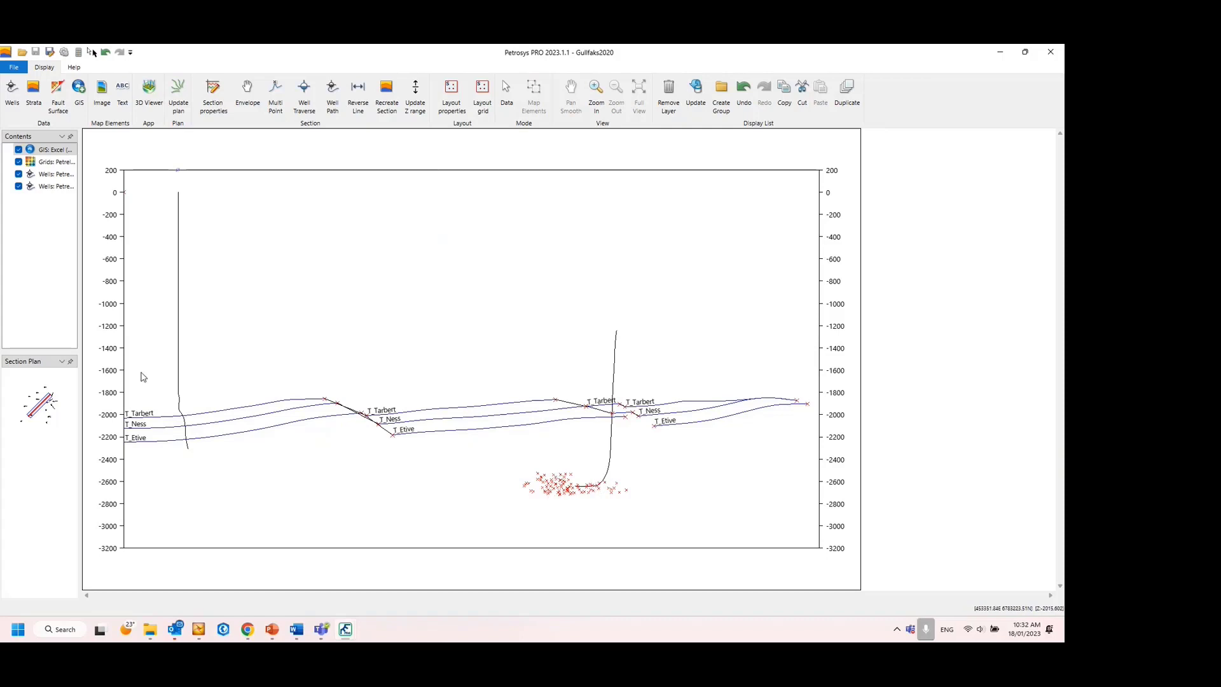
Update the section plan, widen its pane and frame the section line with the microseismic points and surrounding wells.
{"action": "left_click", "coordinate": [181, 87]}
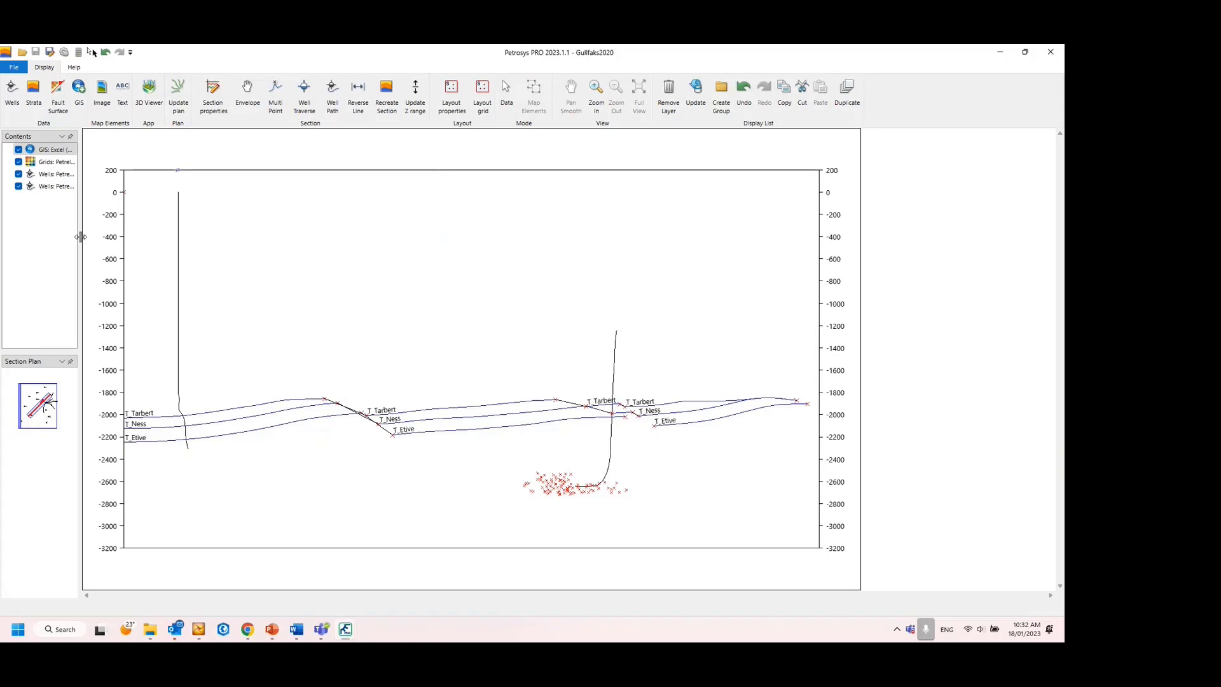
{"action": "left_click_drag", "start_coordinate": [80, 236], "coordinate": [145, 248]}
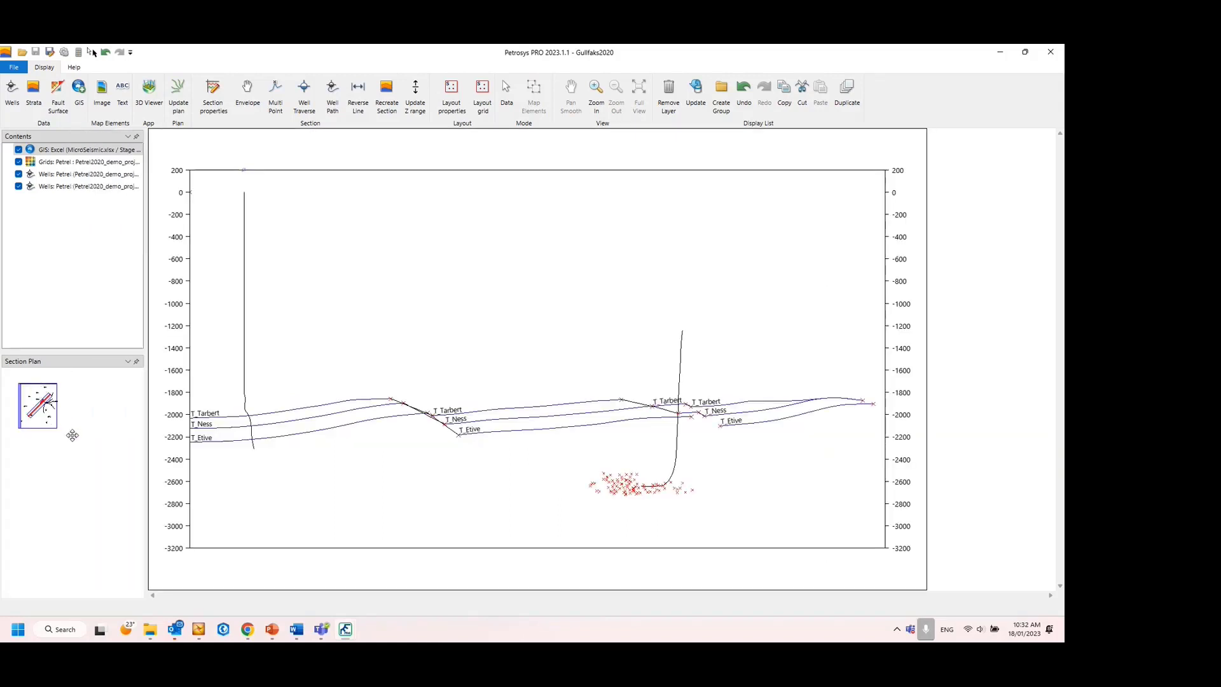
{"action": "left_click_drag", "start_coordinate": [41, 392], "coordinate": [72, 436]}
{"action": "scroll", "coordinate": [72, 436], "scroll_direction": "up", "scroll_amount": 7}
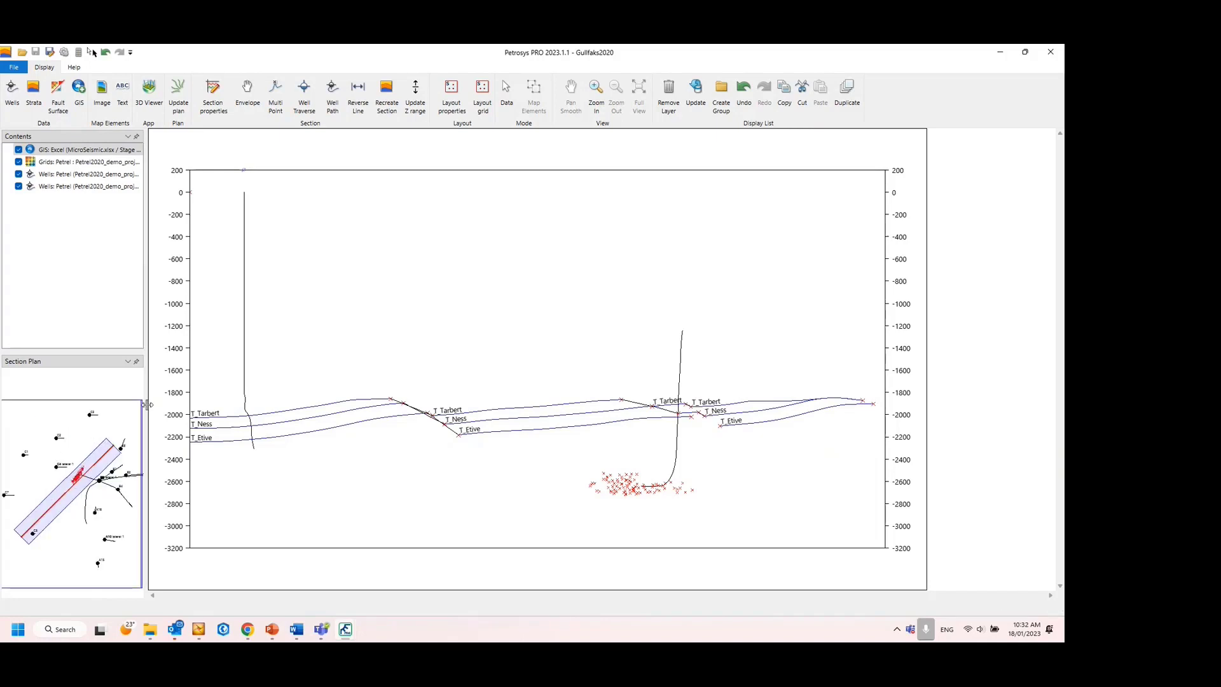
{"action": "left_click_drag", "start_coordinate": [152, 411], "coordinate": [178, 409]}
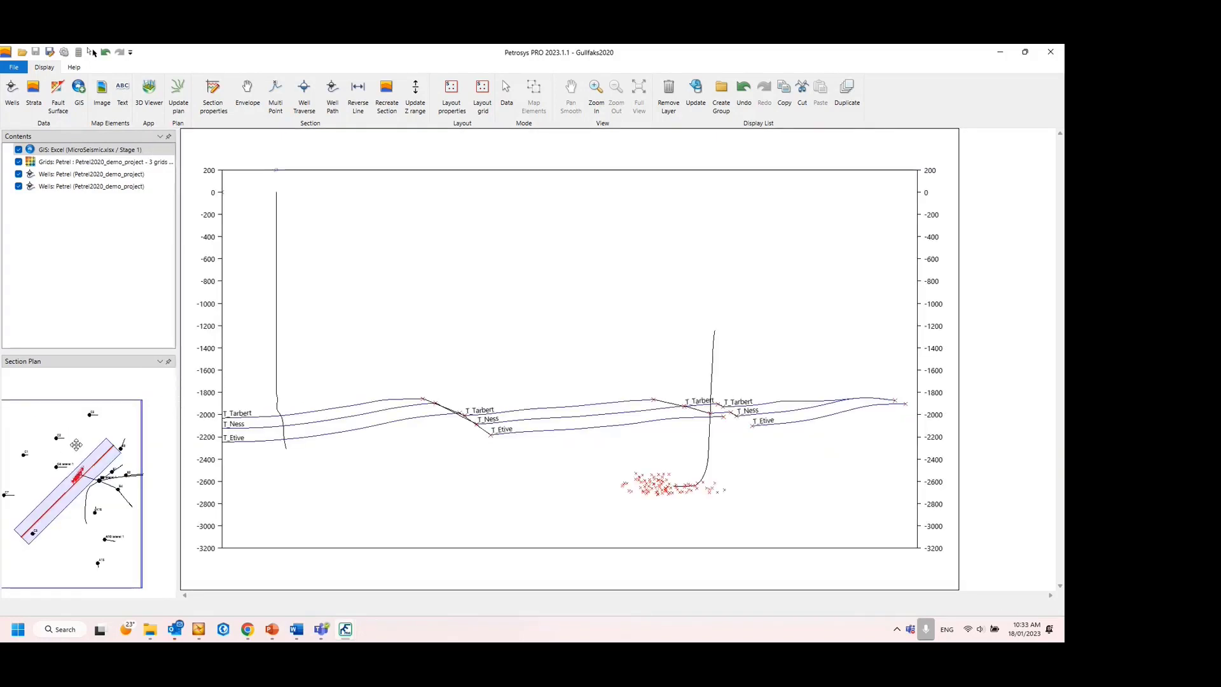
{"action": "scroll", "coordinate": [100, 410], "scroll_direction": "down", "scroll_amount": 2}
{"action": "scroll", "coordinate": [100, 425], "scroll_direction": "up", "scroll_amount": 2}
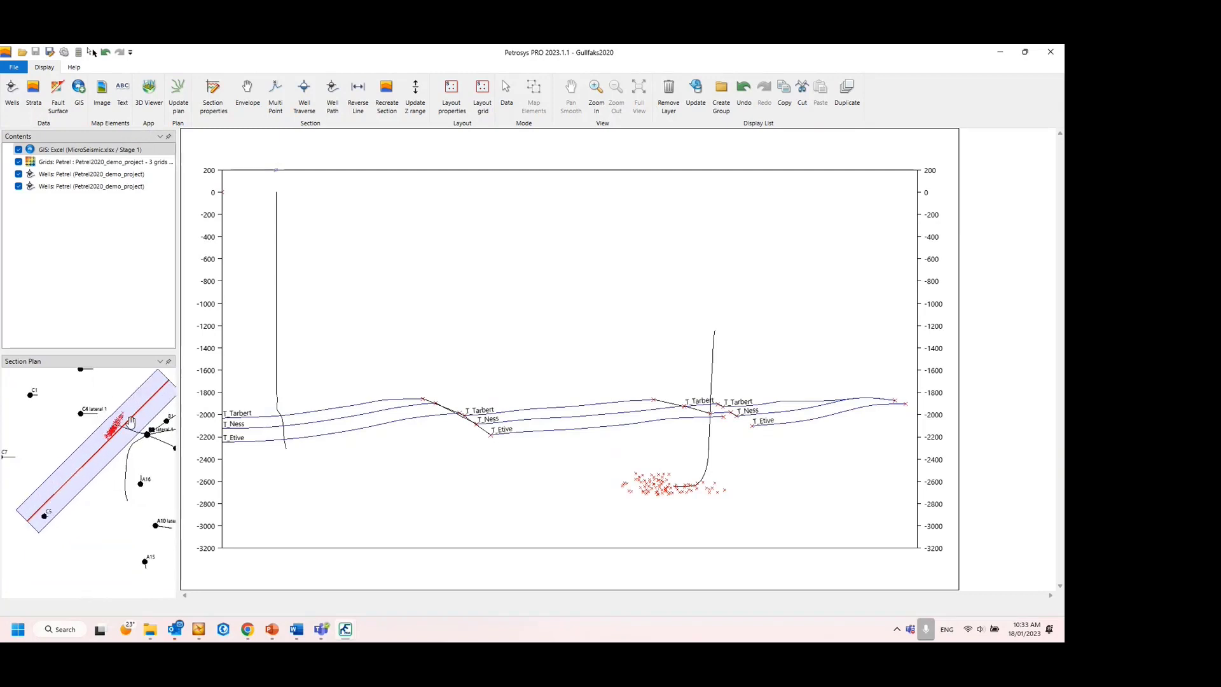
{"action": "scroll", "coordinate": [139, 384], "scroll_direction": "down", "scroll_amount": 2}
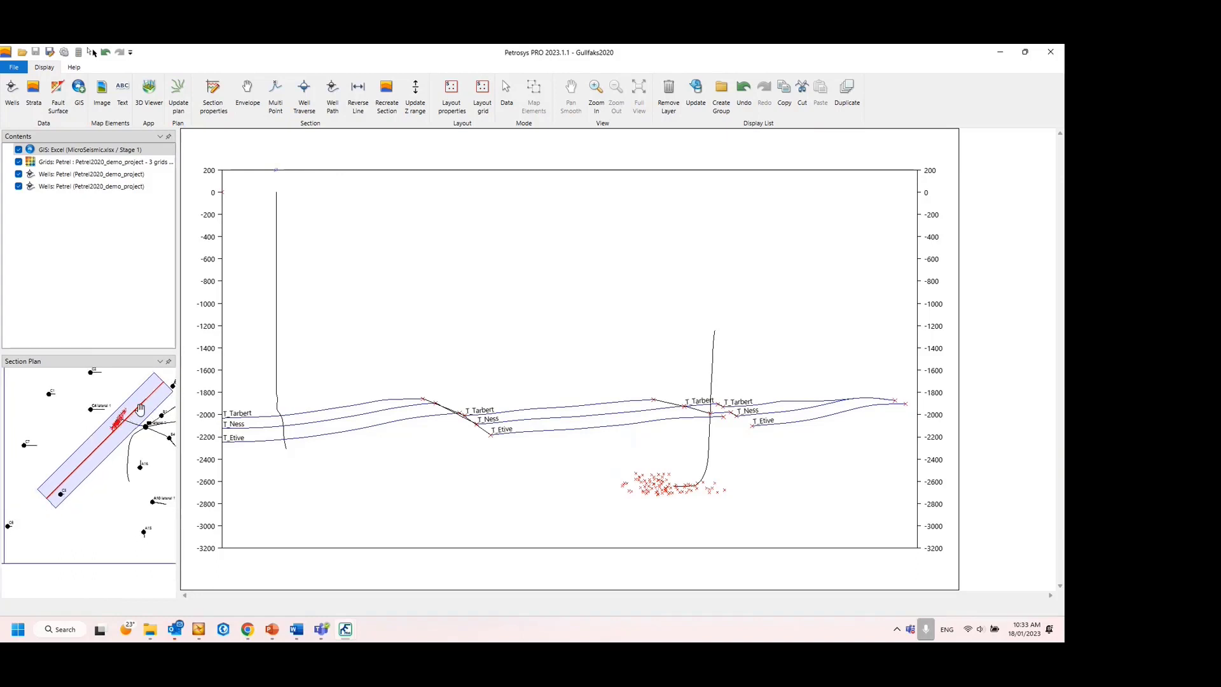
Start editing the section envelope in the plan and widen it to take in the wells on both sides of the line.
{"action": "left_click", "coordinate": [250, 101]}
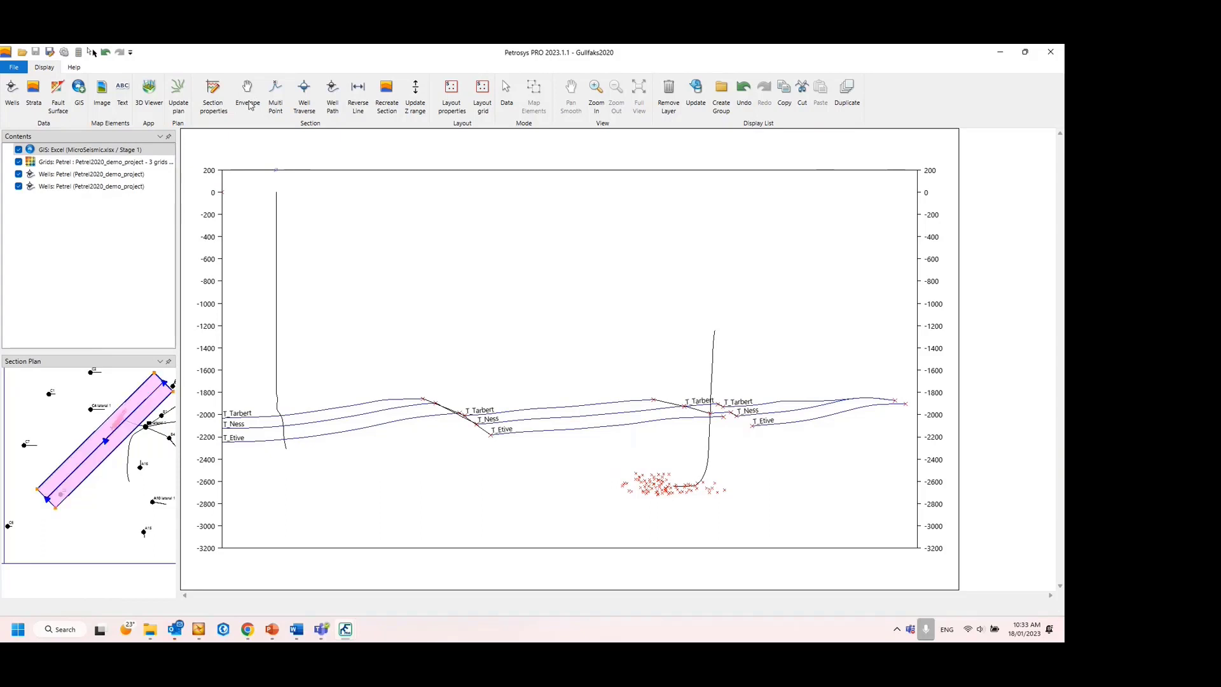
{"action": "left_click", "coordinate": [135, 392]}
{"action": "scroll", "coordinate": [141, 399], "scroll_direction": "up", "scroll_amount": 6}
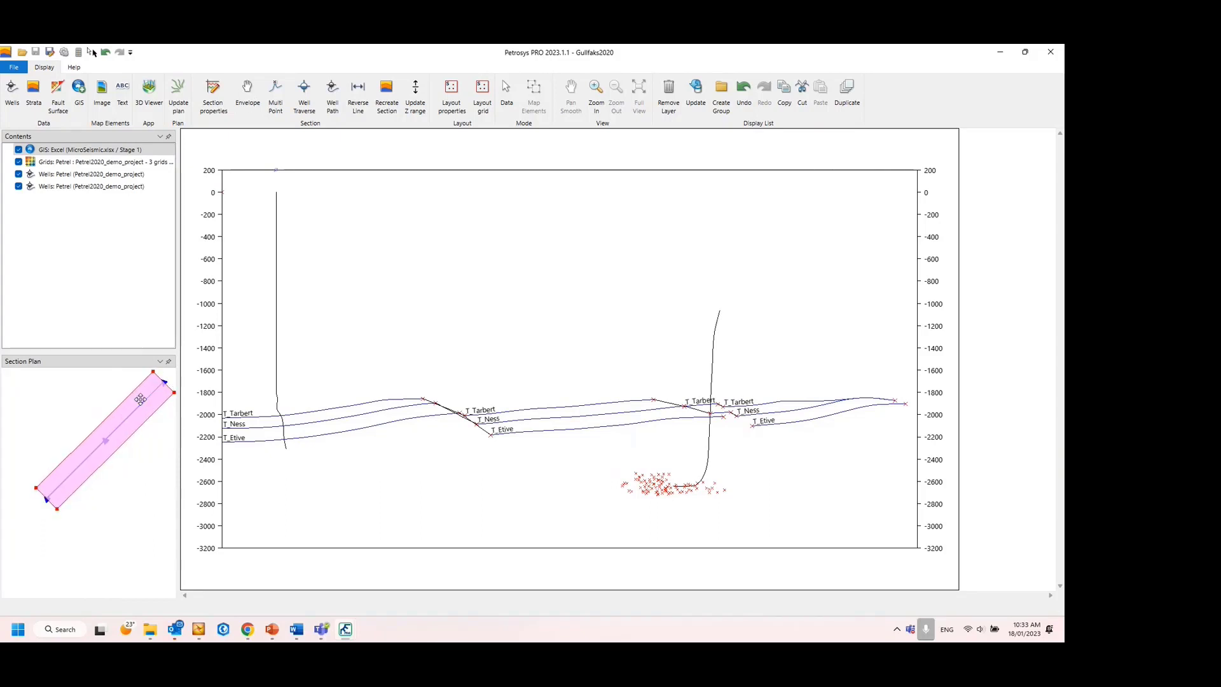
{"action": "scroll", "coordinate": [141, 399], "scroll_direction": "up", "scroll_amount": 4}
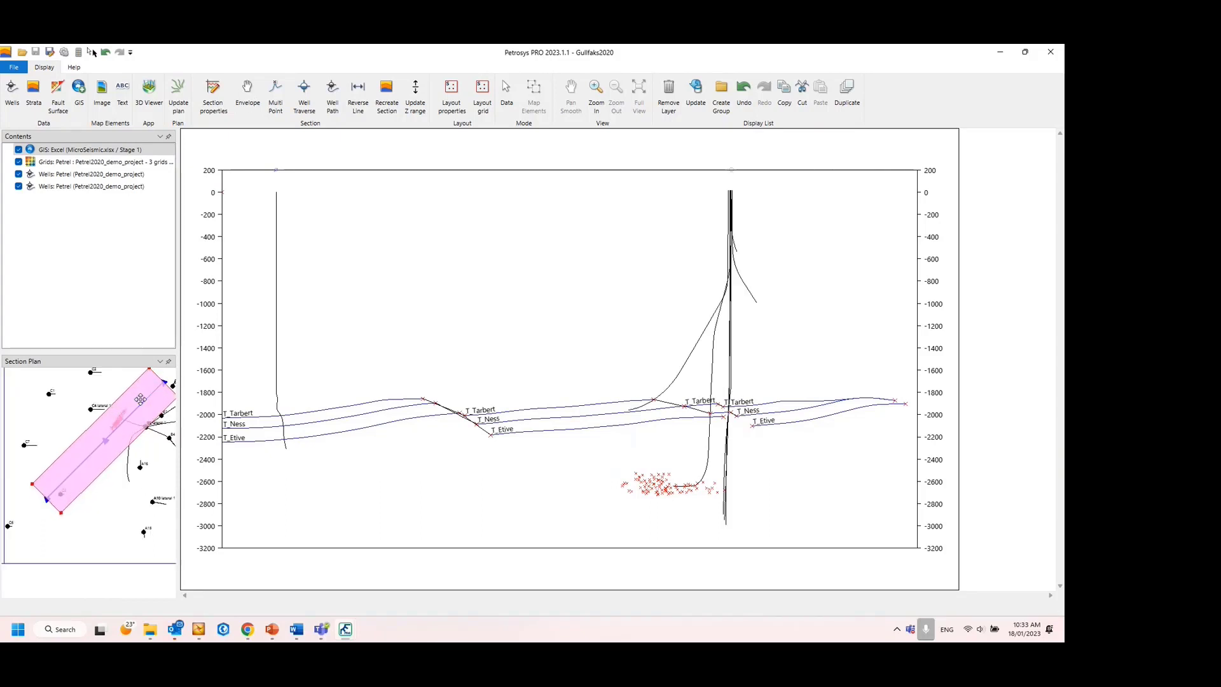
{"action": "scroll", "coordinate": [140, 399], "scroll_direction": "up", "scroll_amount": 4}
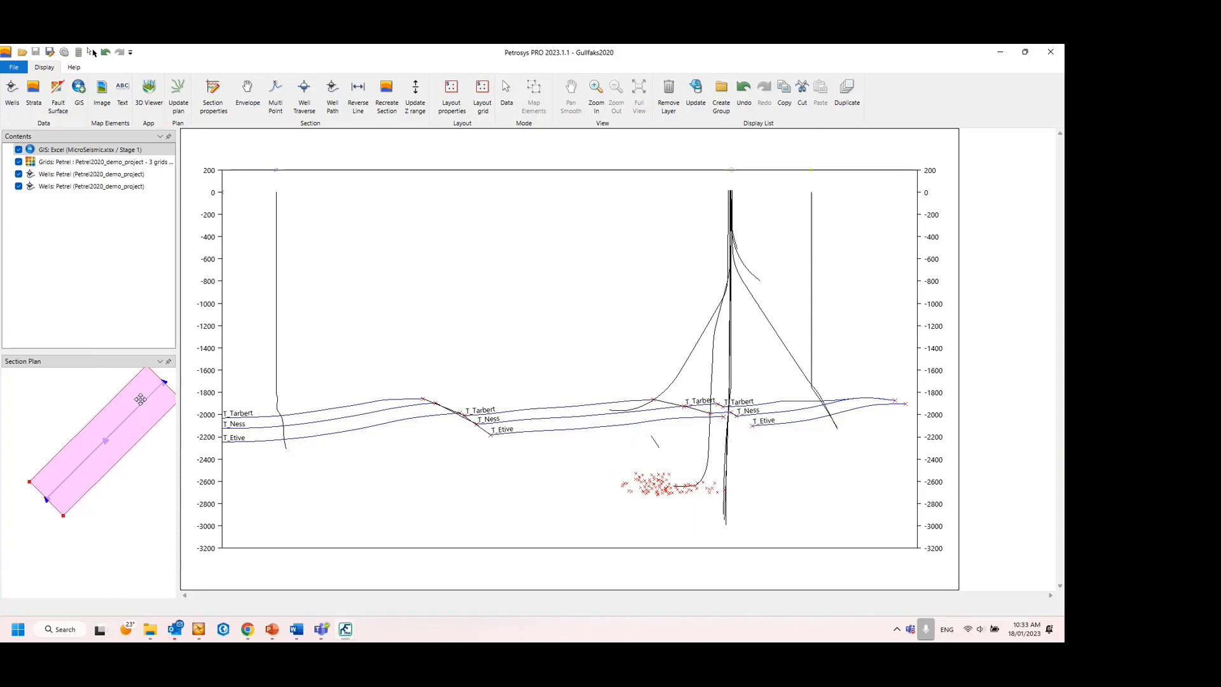
{"action": "scroll", "coordinate": [140, 400], "scroll_direction": "up", "scroll_amount": 3}
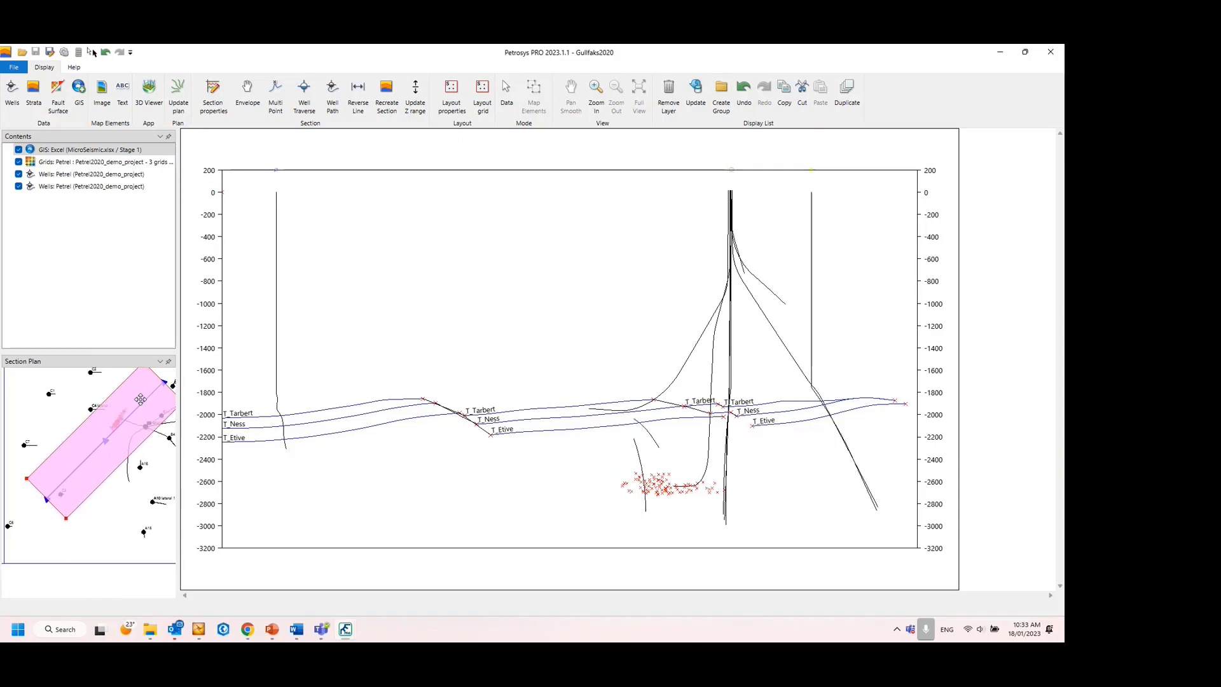
{"action": "scroll", "coordinate": [140, 399], "scroll_direction": "up", "scroll_amount": 2}
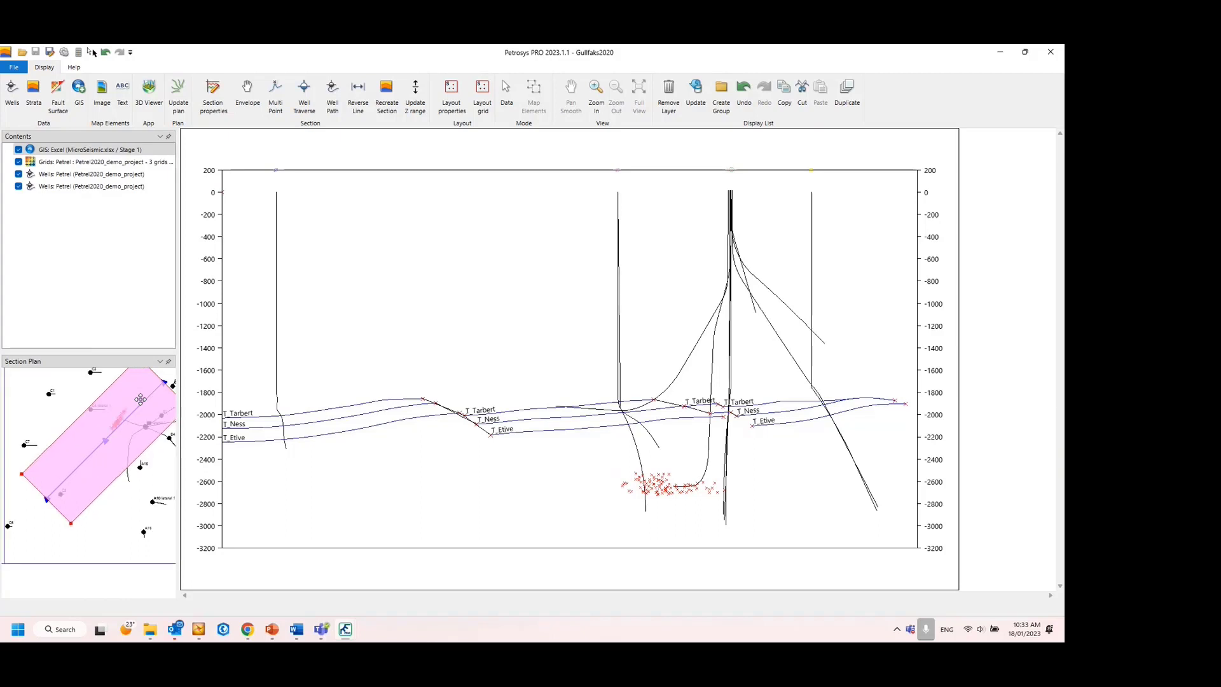
Narrow the section envelope back to a slim band around the section line.
{"action": "scroll", "coordinate": [141, 399], "scroll_direction": "down", "scroll_amount": 2}
{"action": "scroll", "coordinate": [141, 399], "scroll_direction": "down", "scroll_amount": 3}
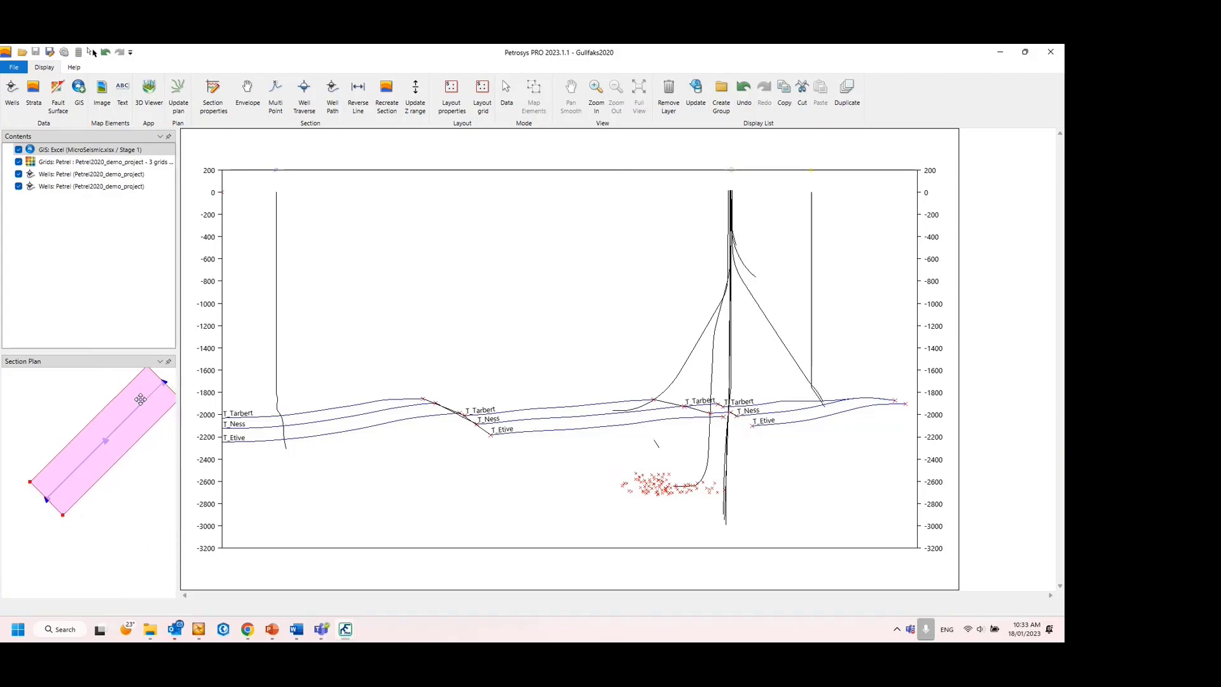
{"action": "scroll", "coordinate": [140, 399], "scroll_direction": "down", "scroll_amount": 2}
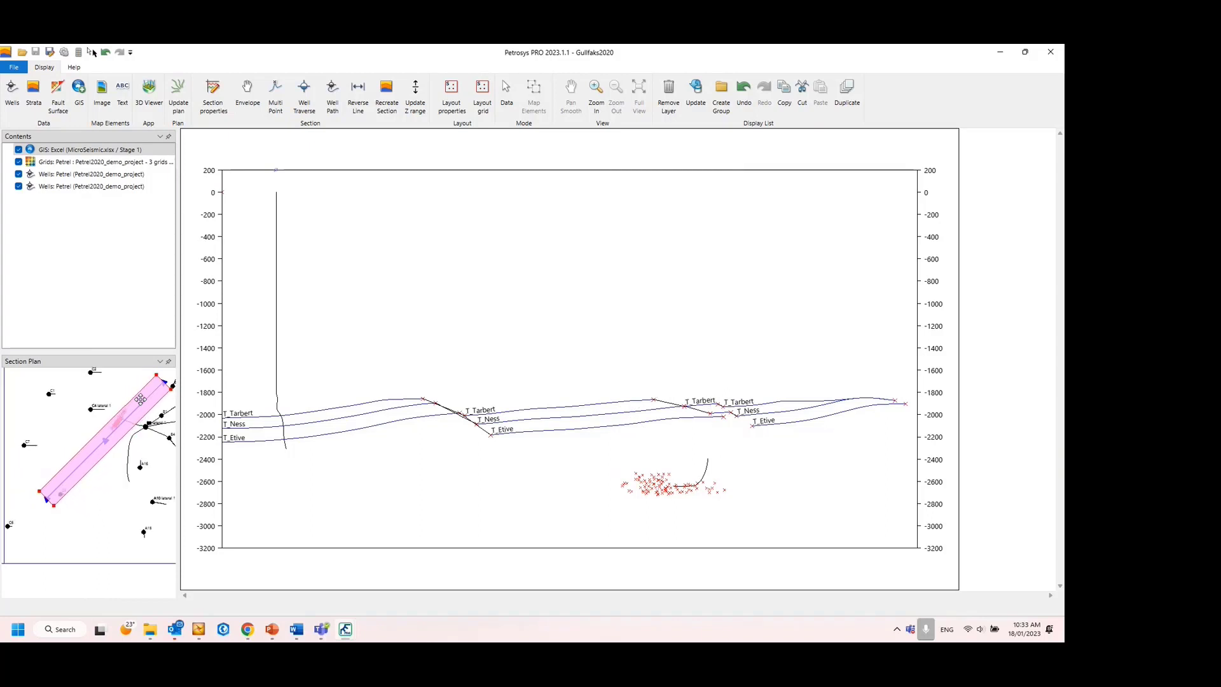
{"action": "scroll", "coordinate": [140, 399], "scroll_direction": "up", "scroll_amount": 1}
Rotate the section clockwise in the plan until it slopes down toward the southeast, and move it over the microseismic cluster.
{"action": "scroll", "coordinate": [141, 399], "scroll_direction": "down", "scroll_amount": 3}
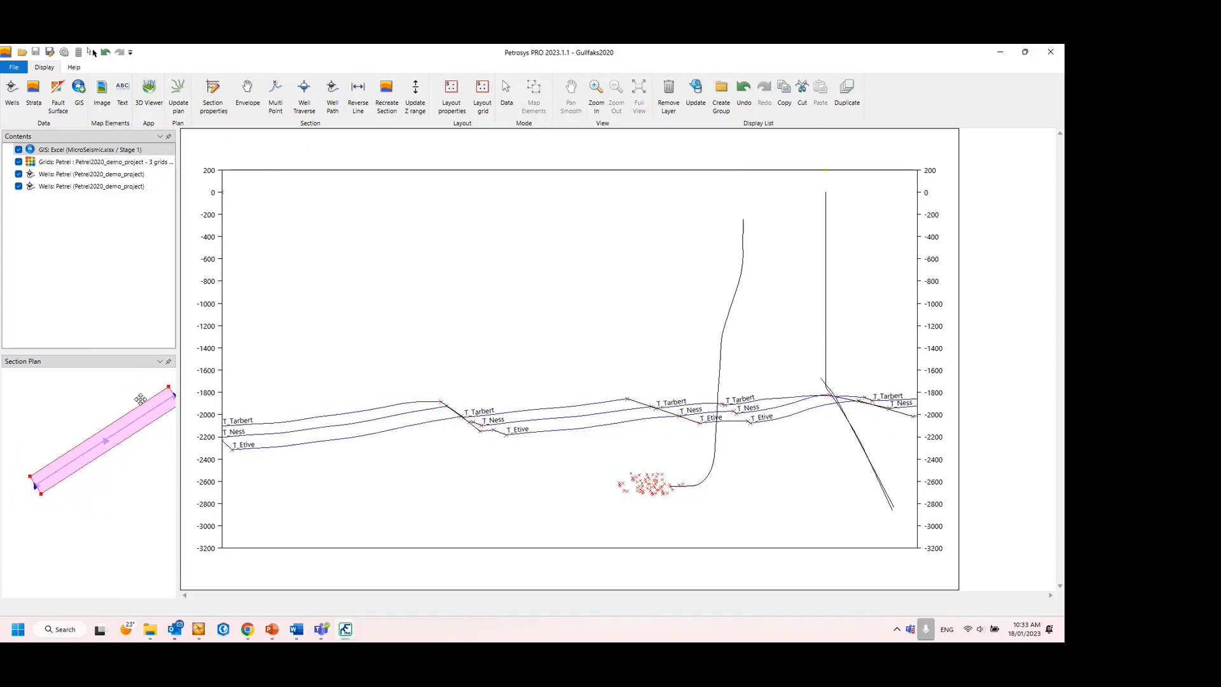
{"action": "scroll", "coordinate": [140, 399], "scroll_direction": "down", "scroll_amount": 5}
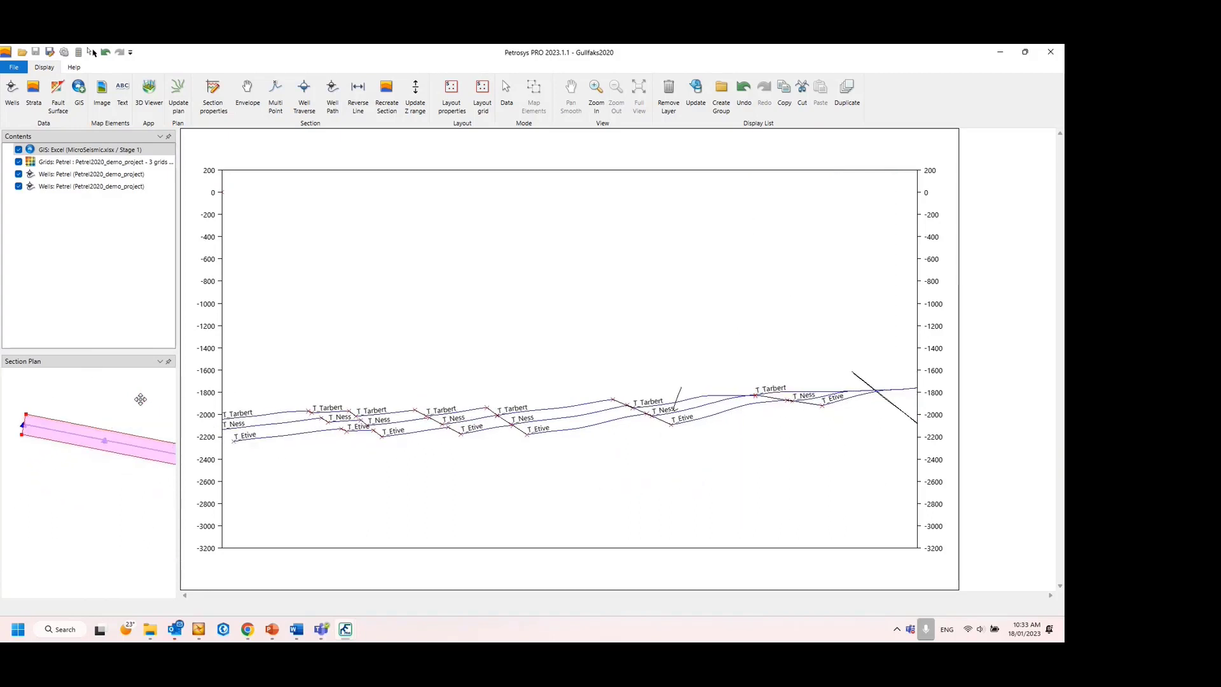
{"action": "scroll", "coordinate": [140, 399], "scroll_direction": "down", "scroll_amount": 3}
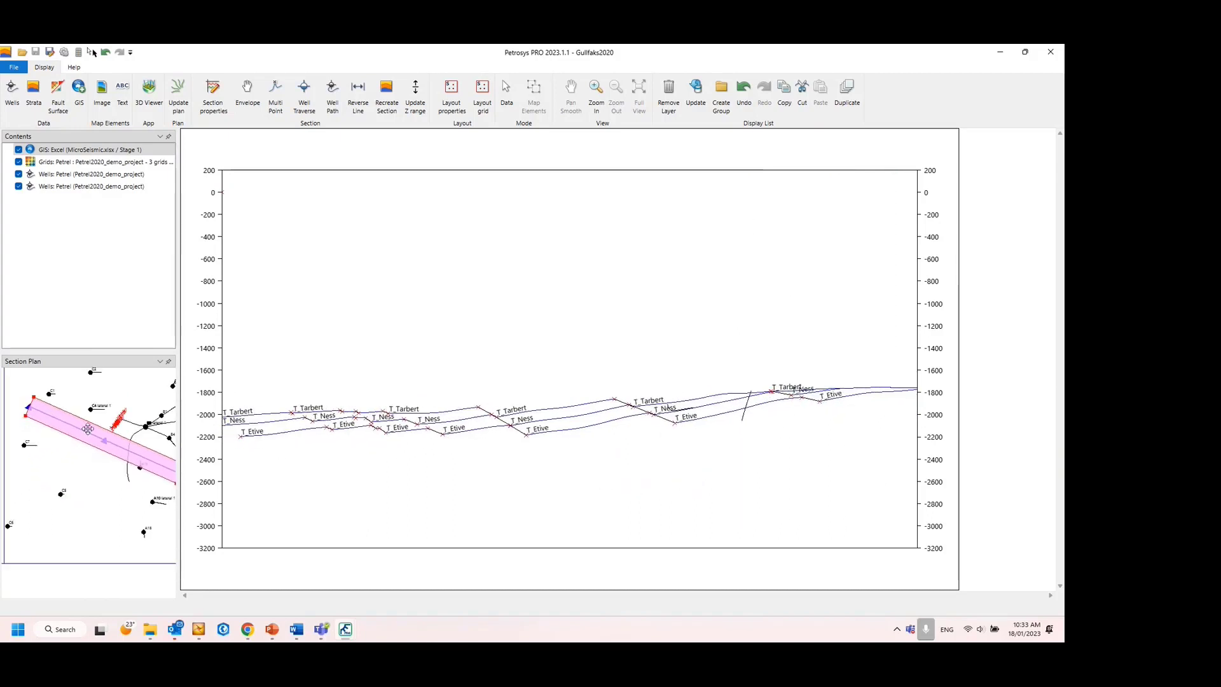
{"action": "left_click_drag", "start_coordinate": [89, 432], "coordinate": [101, 408]}
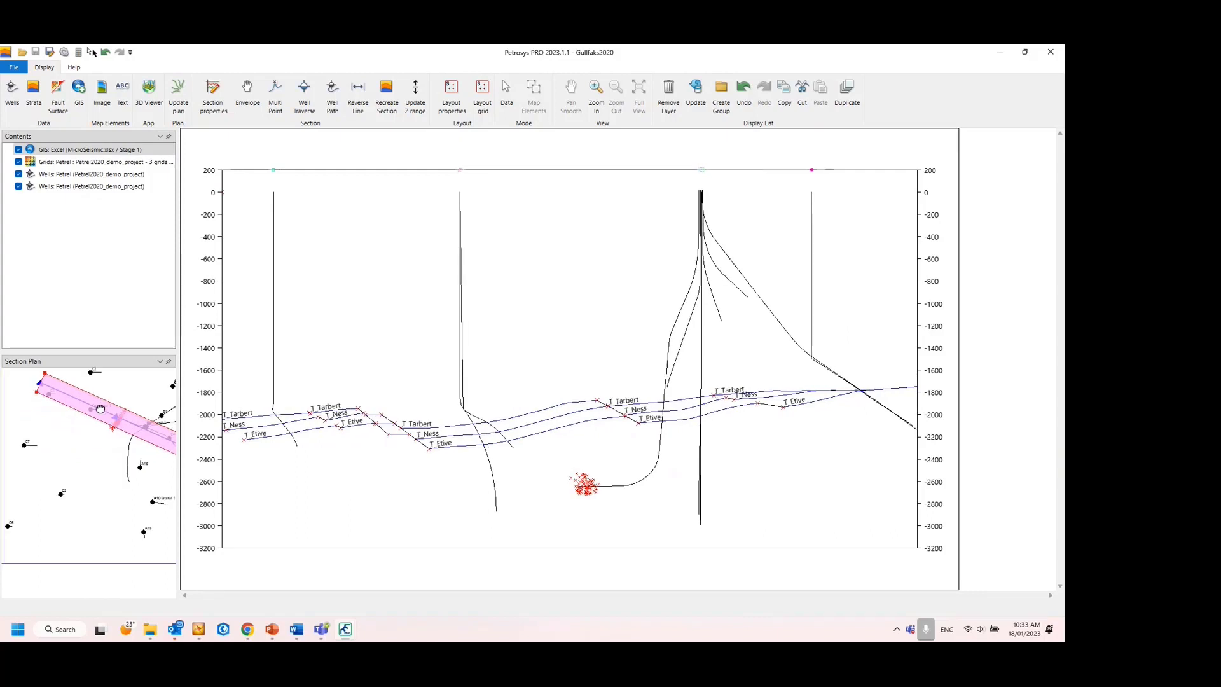
Narrow the rotated section's envelope to a thin strip crossing the microseismic points.
{"action": "scroll", "coordinate": [101, 408], "scroll_direction": "down", "scroll_amount": 3}
{"action": "scroll", "coordinate": [100, 407], "scroll_direction": "up", "scroll_amount": 2}
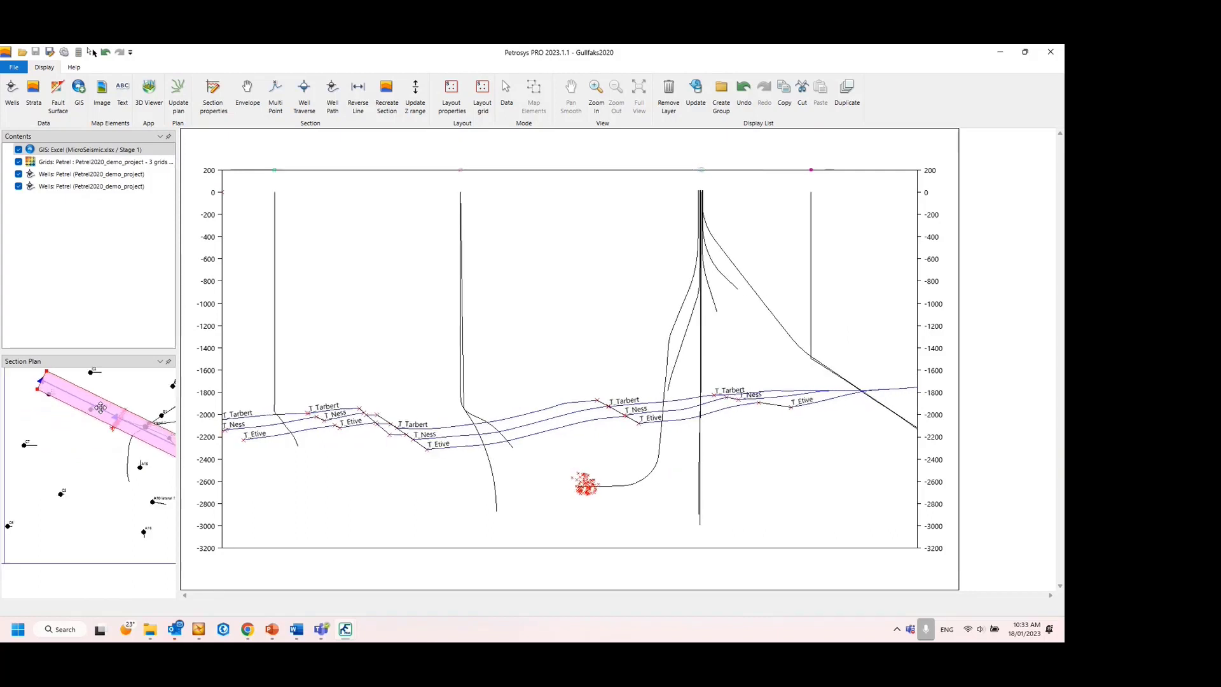
{"action": "scroll", "coordinate": [100, 407], "scroll_direction": "down", "scroll_amount": 3}
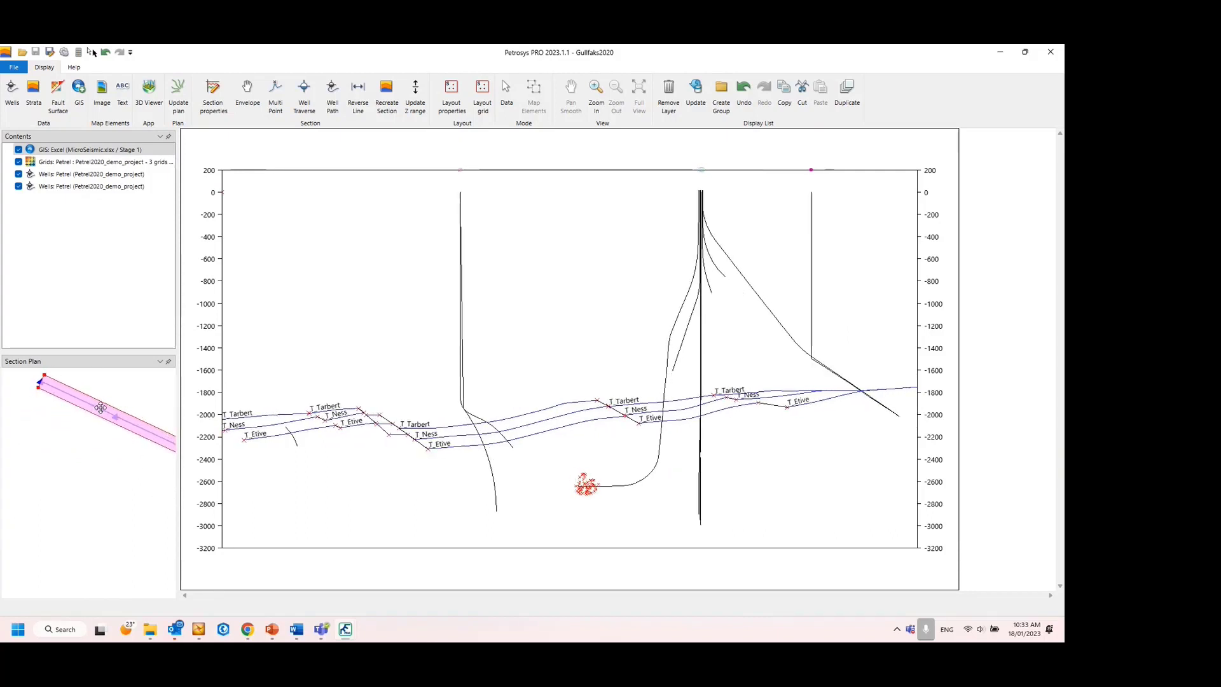
{"action": "scroll", "coordinate": [100, 408], "scroll_direction": "down", "scroll_amount": 1}
{"action": "scroll", "coordinate": [100, 407], "scroll_direction": "down", "scroll_amount": 1}
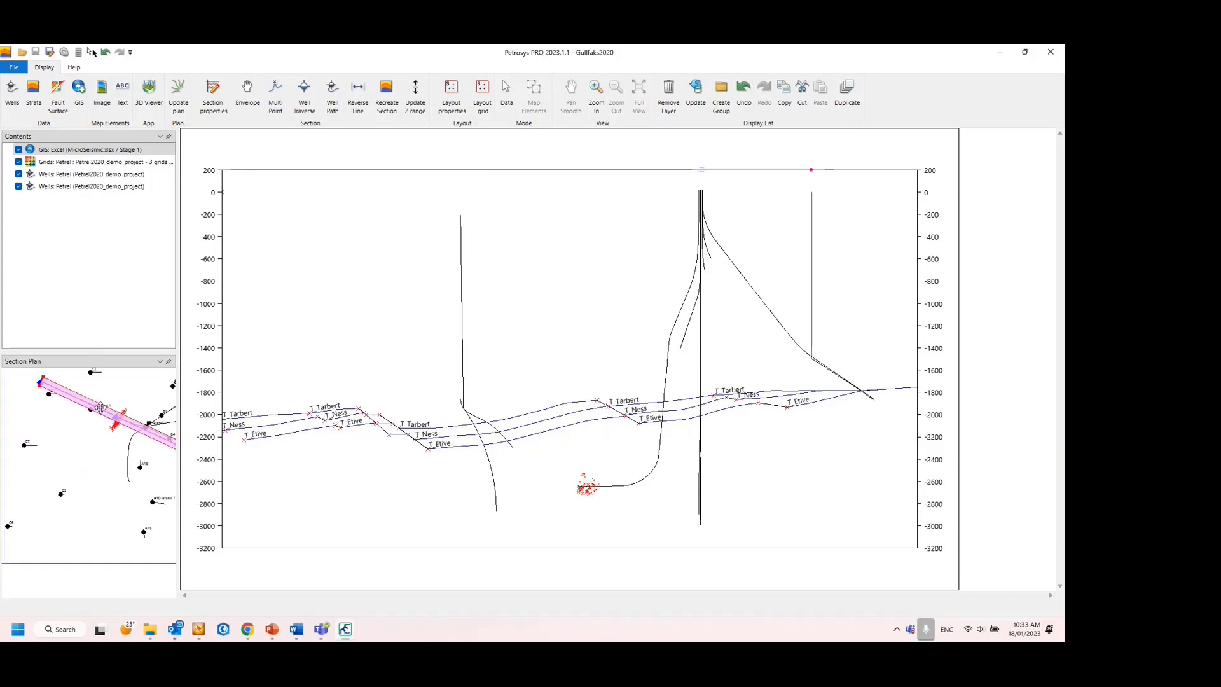
{"action": "scroll", "coordinate": [100, 408], "scroll_direction": "down", "scroll_amount": 1}
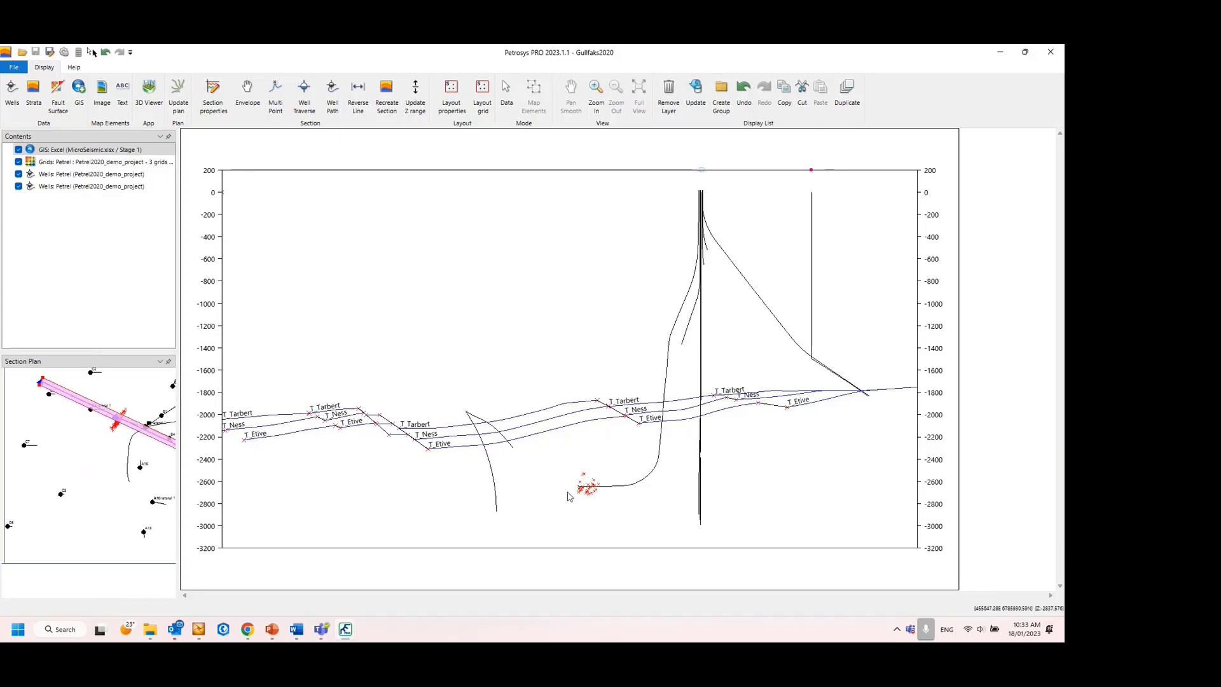
Widen the rotated section's envelope to cover the full microseismic cluster and the wells close to the line.
{"action": "scroll", "coordinate": [124, 424], "scroll_direction": "up", "scroll_amount": 3}
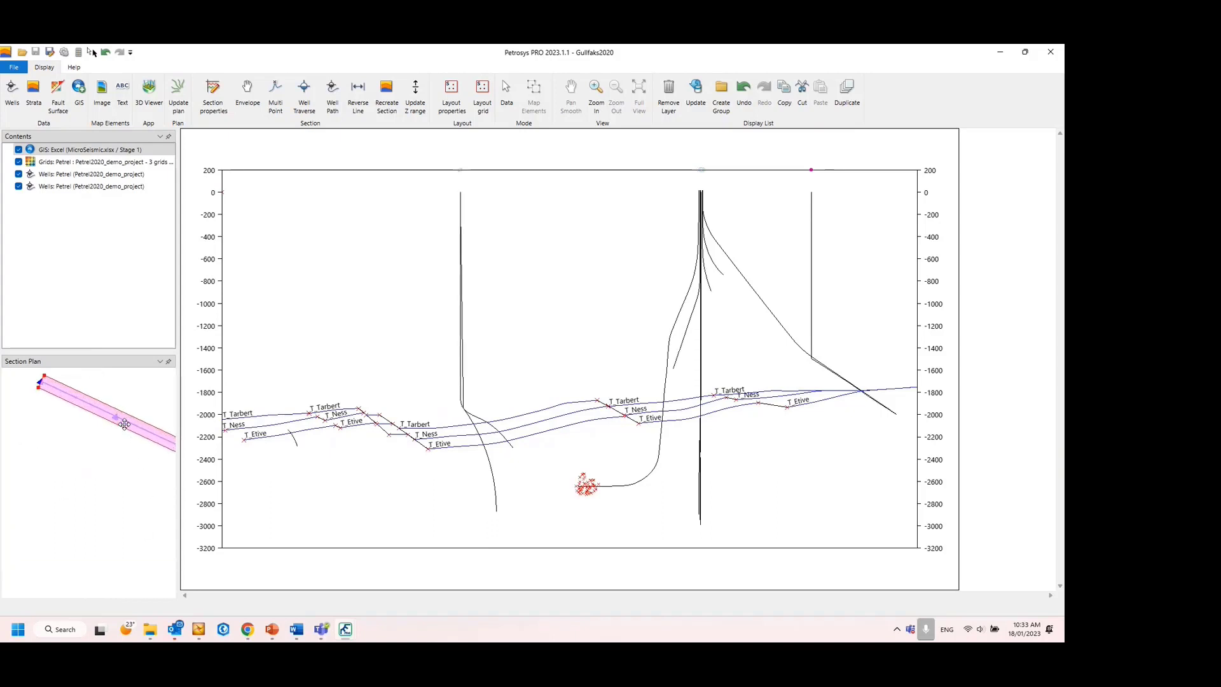
{"action": "scroll", "coordinate": [124, 424], "scroll_direction": "up", "scroll_amount": 1}
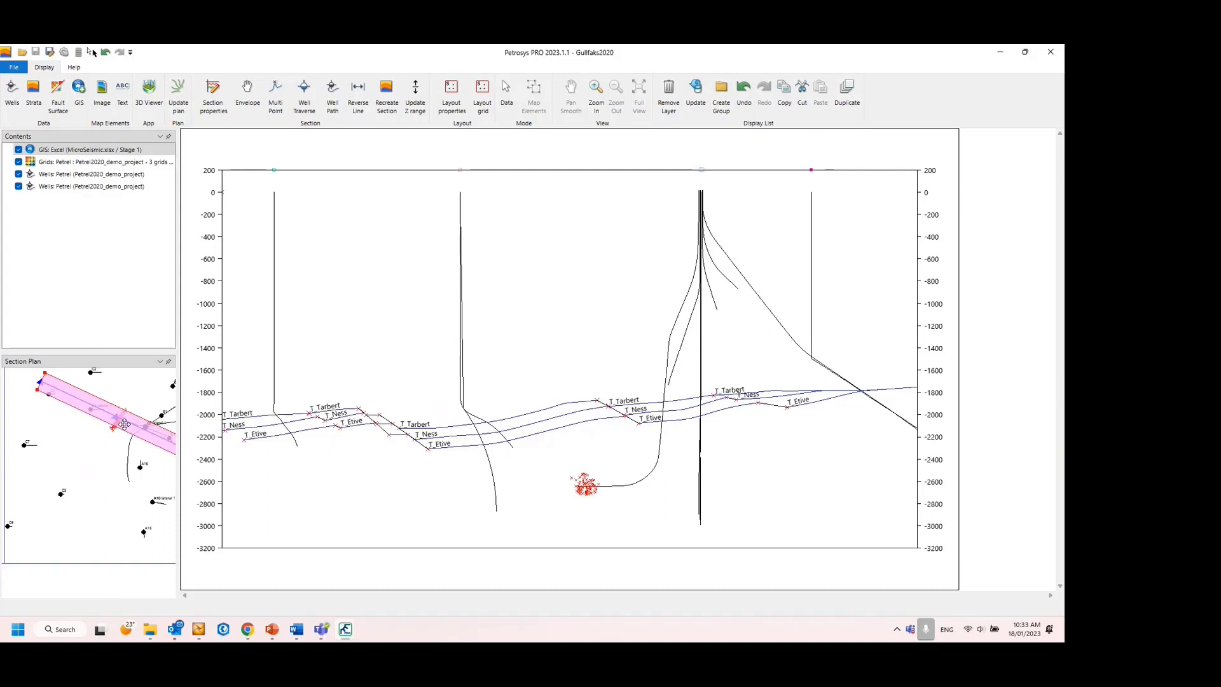
{"action": "scroll", "coordinate": [125, 424], "scroll_direction": "up", "scroll_amount": 1}
{"action": "scroll", "coordinate": [125, 424], "scroll_direction": "up", "scroll_amount": 2}
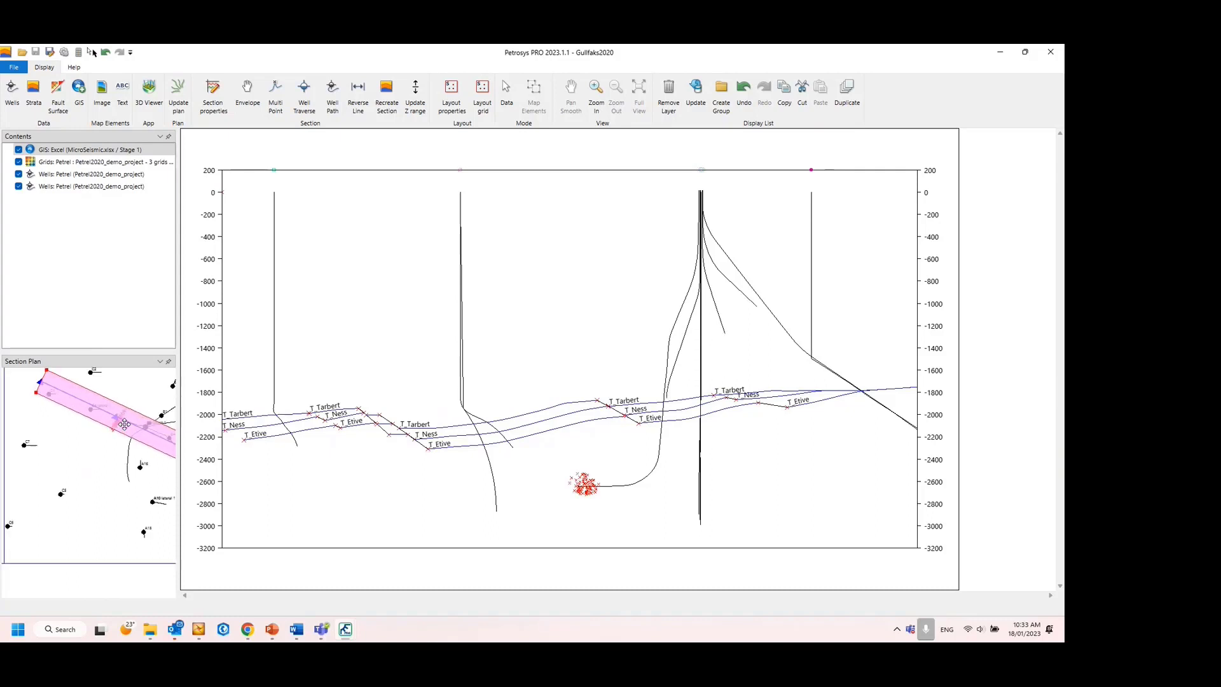
{"action": "scroll", "coordinate": [124, 424], "scroll_direction": "up", "scroll_amount": 2}
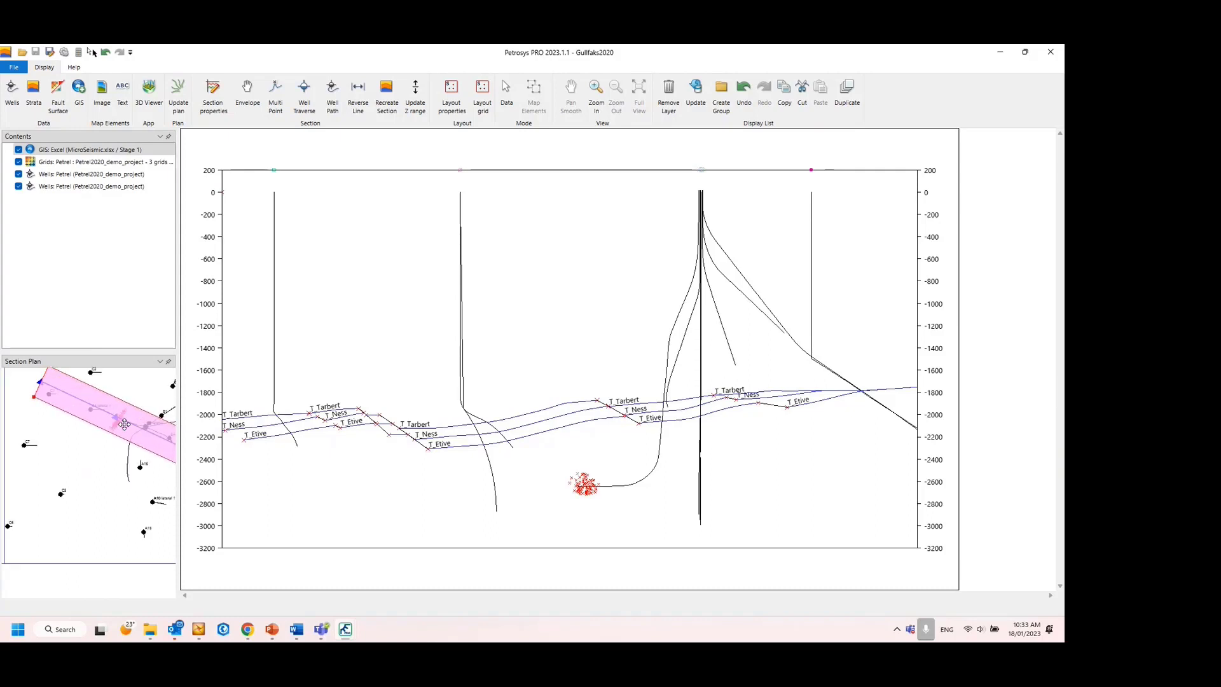